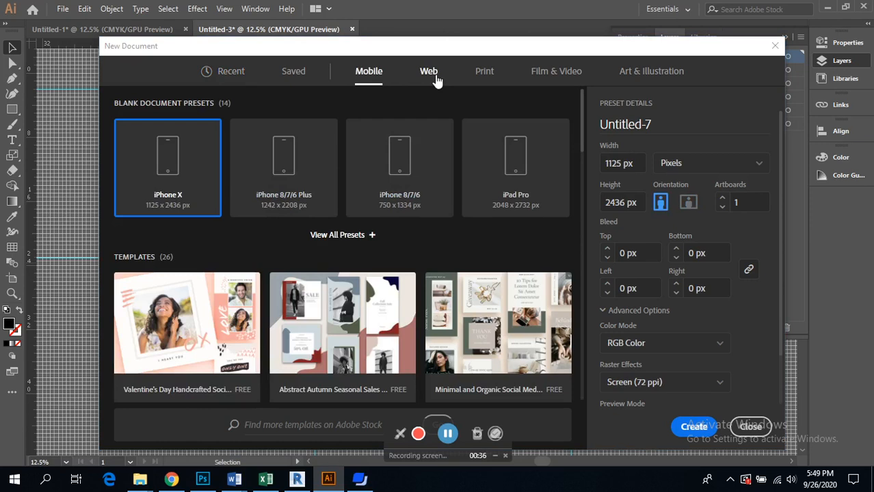
Browse the Web and Print presets, settle on Print, and set the new document's units to inches
{"action": "left_click", "coordinate": [435, 78]}
{"action": "left_click", "coordinate": [483, 77]}
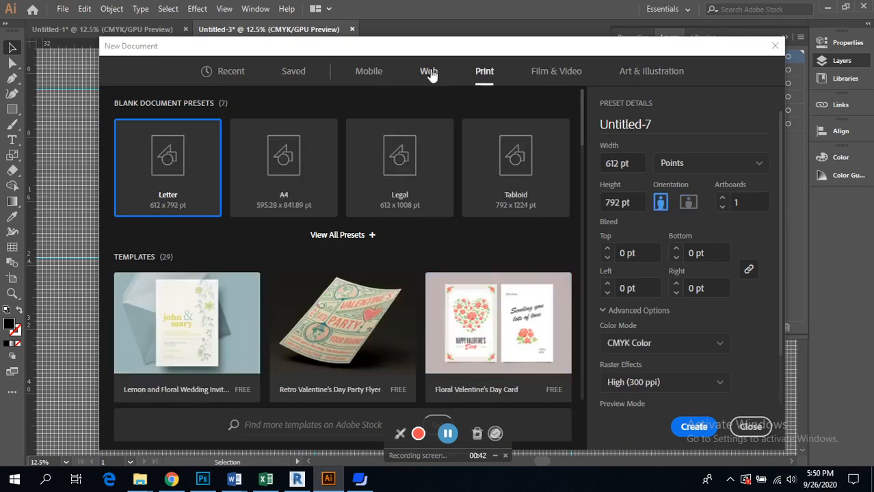
{"action": "left_click", "coordinate": [430, 74]}
{"action": "left_click", "coordinate": [483, 77]}
{"action": "left_click", "coordinate": [705, 169]}
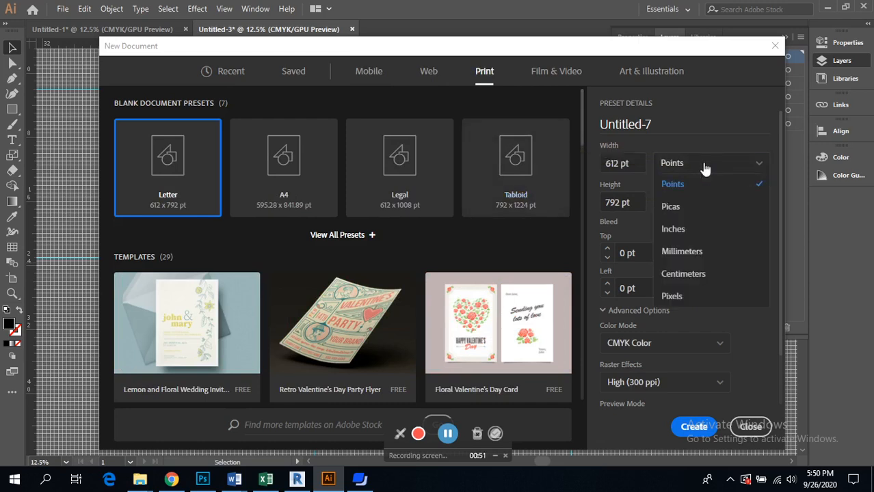
{"action": "left_click", "coordinate": [706, 232]}
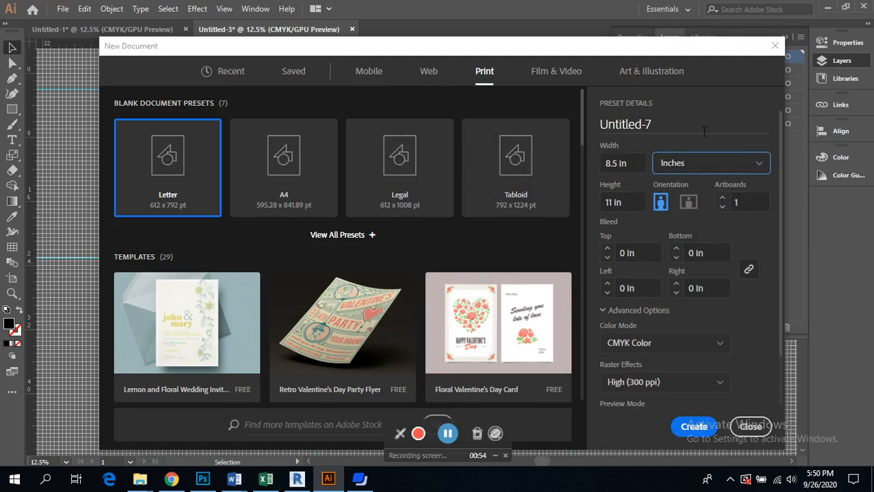
Set the new document's width to 24 in and height to 36 in, and switch it to landscape orientation
{"action": "left_click", "coordinate": [633, 163]}
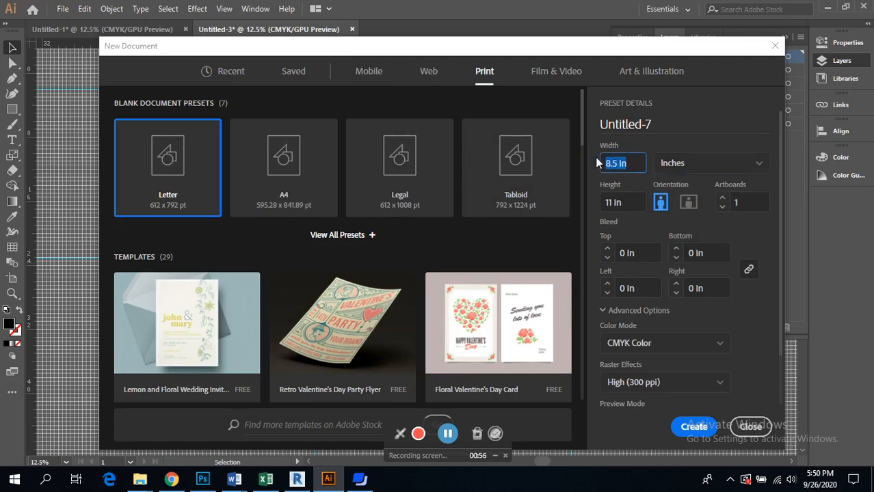
{"action": "type", "text": "24"}
{"action": "key", "text": "Tab"}
{"action": "type", "text": "36"}
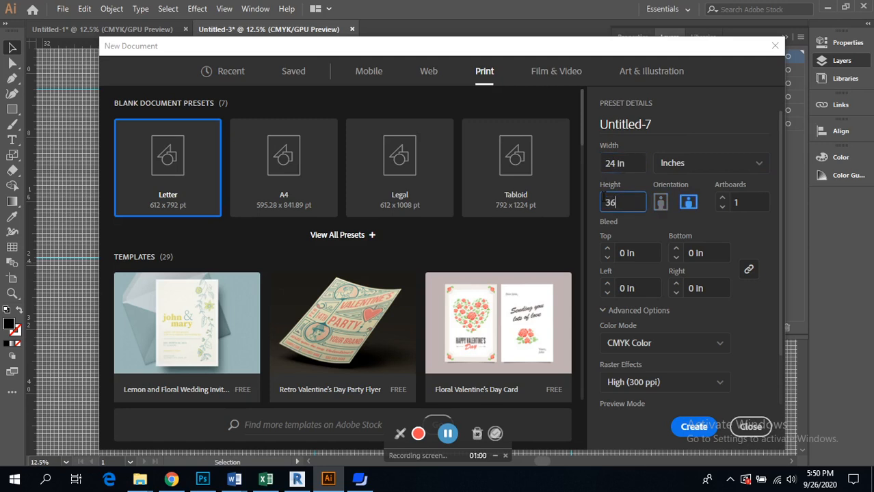
{"action": "left_click", "coordinate": [689, 205]}
{"action": "left_click", "coordinate": [658, 201]}
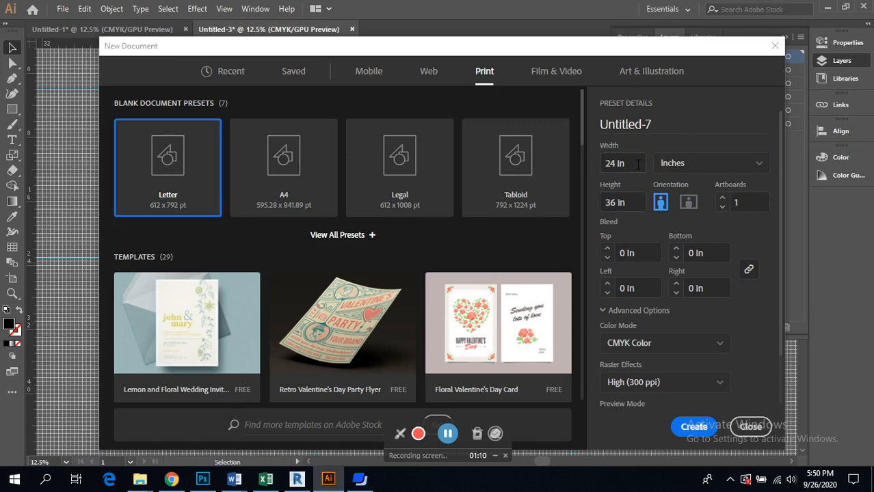
{"action": "left_click", "coordinate": [688, 202]}
Create the document with High (300 ppi) raster effects and collapse the open Layers panel
{"action": "scroll", "coordinate": [730, 322], "scroll_direction": "down", "scroll_amount": 3}
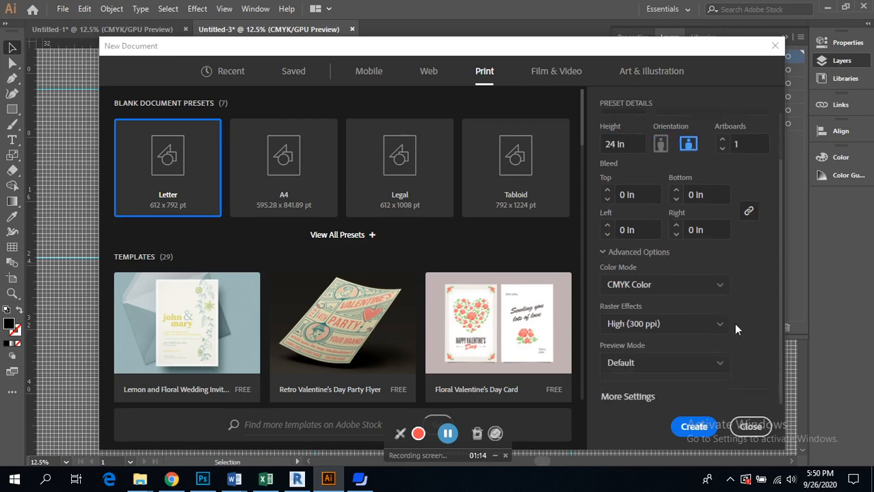
{"action": "left_click", "coordinate": [679, 325]}
{"action": "left_click", "coordinate": [739, 295]}
{"action": "scroll", "coordinate": [743, 279], "scroll_direction": "up", "scroll_amount": 3}
{"action": "scroll", "coordinate": [764, 338], "scroll_direction": "down", "scroll_amount": 3}
{"action": "left_click", "coordinate": [692, 427]}
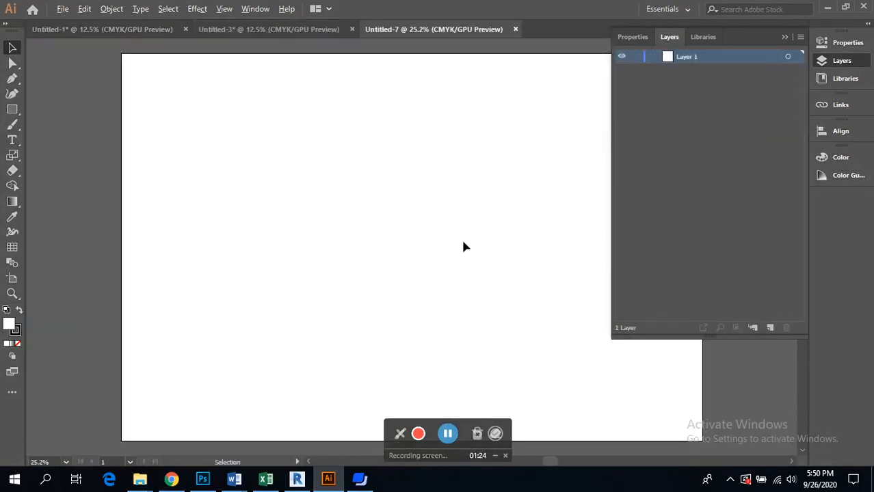
{"action": "scroll", "coordinate": [463, 242], "scroll_direction": "down", "scroll_amount": 2}
{"action": "scroll", "coordinate": [462, 242], "scroll_direction": "right", "scroll_amount": 3}
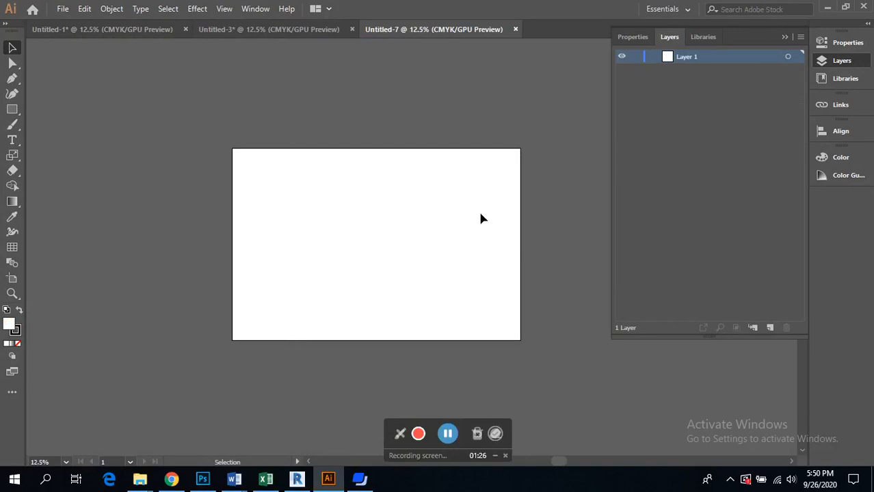
{"action": "left_click", "coordinate": [785, 36]}
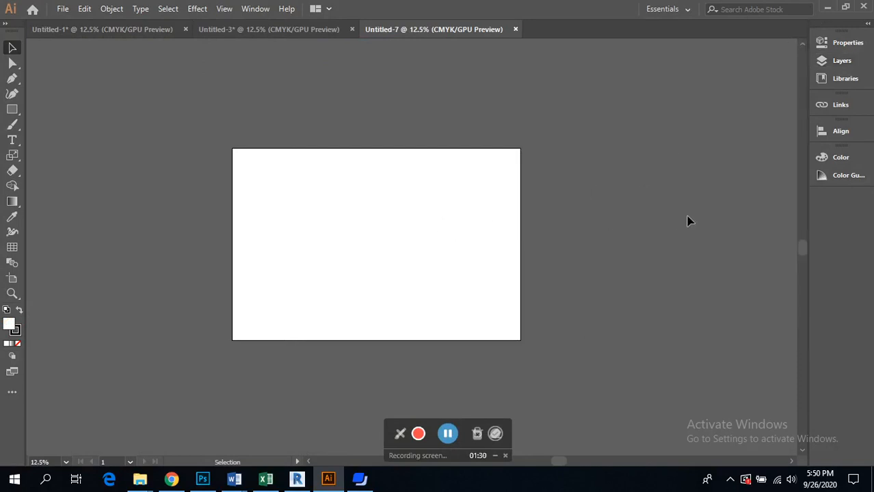
{"action": "scroll", "coordinate": [386, 275], "scroll_direction": "up", "scroll_amount": 1}
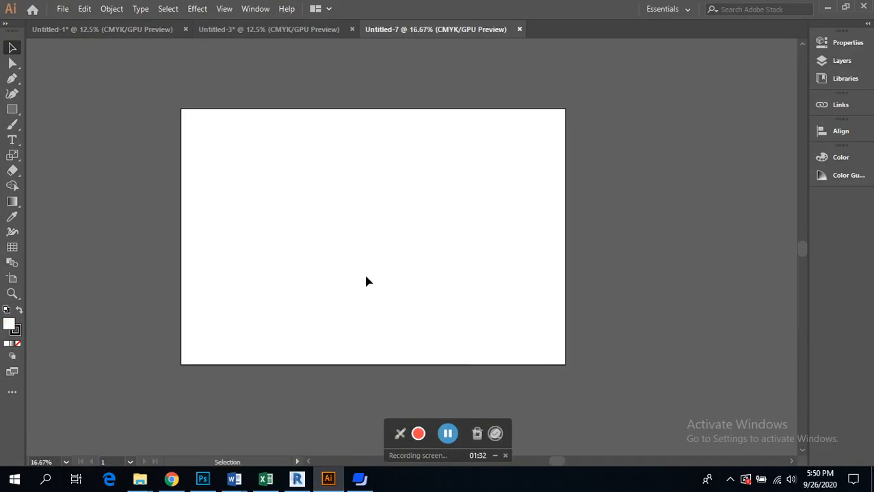
Switch the artboard to portrait orientation and back to landscape, then leave artboard editing and collapse the document properties
{"action": "left_click", "coordinate": [840, 46]}
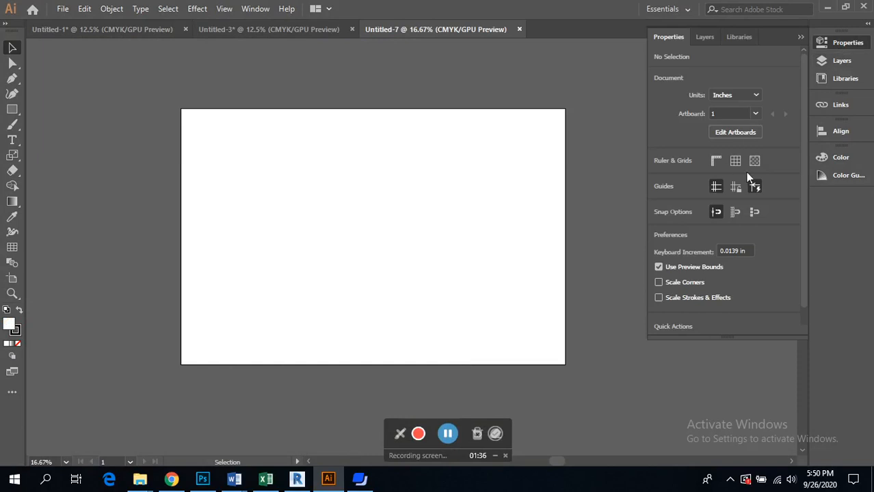
{"action": "left_click", "coordinate": [750, 135]}
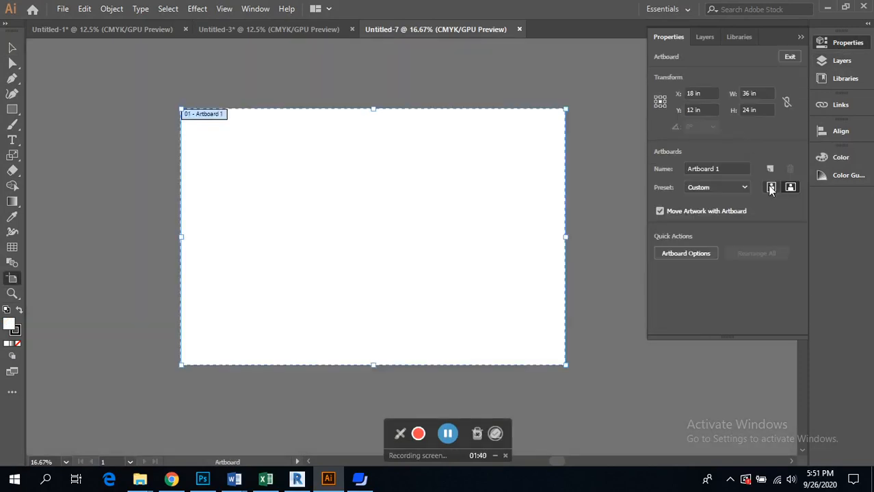
{"action": "left_click", "coordinate": [771, 189]}
{"action": "left_click", "coordinate": [791, 191]}
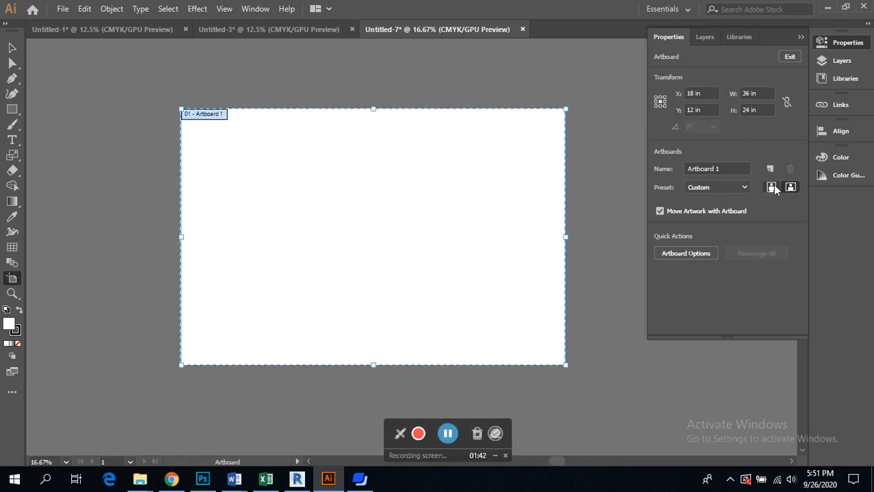
{"action": "left_click", "coordinate": [772, 188]}
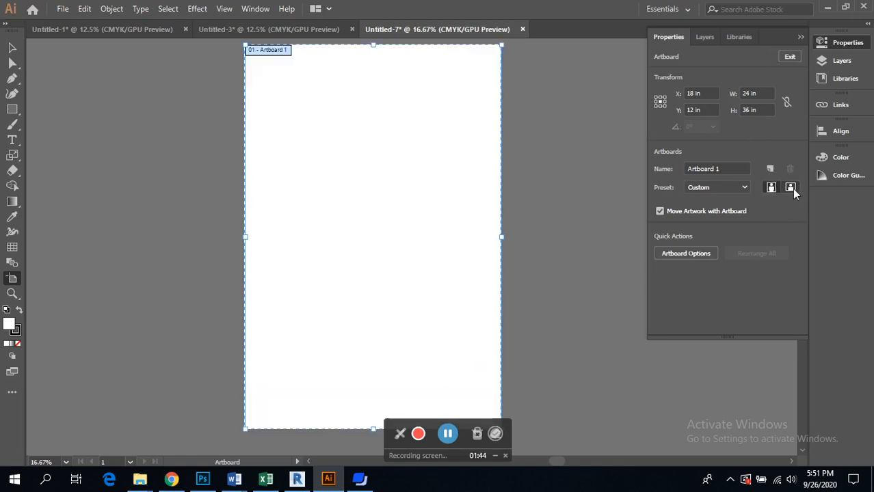
{"action": "left_click", "coordinate": [791, 188]}
{"action": "left_click", "coordinate": [790, 58]}
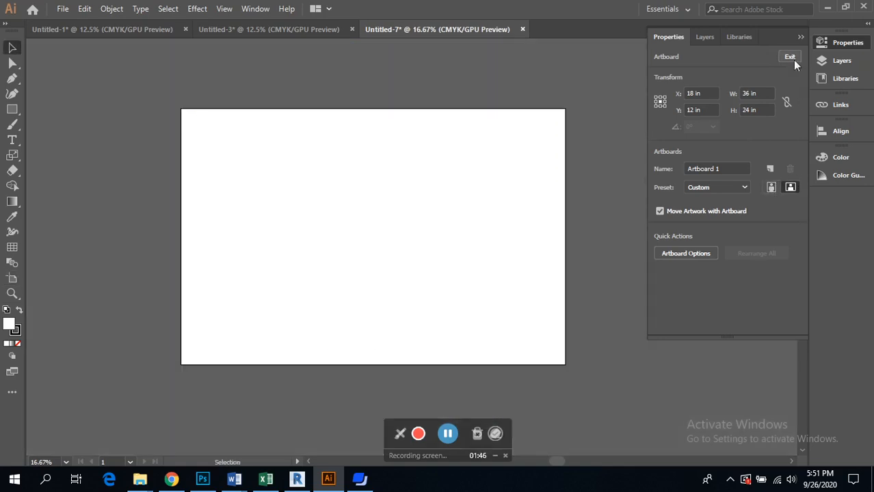
{"action": "left_click", "coordinate": [798, 36]}
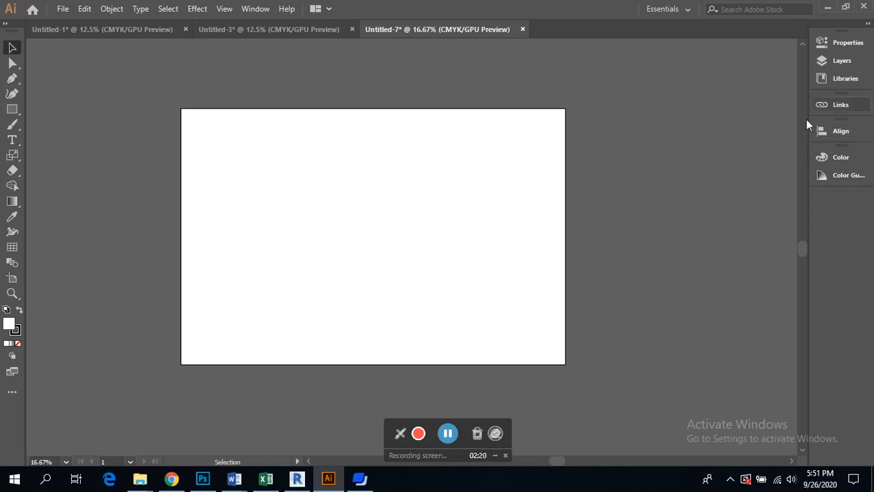
Display the Layers panel, followed by the Links panel
{"action": "left_click", "coordinate": [253, 9]}
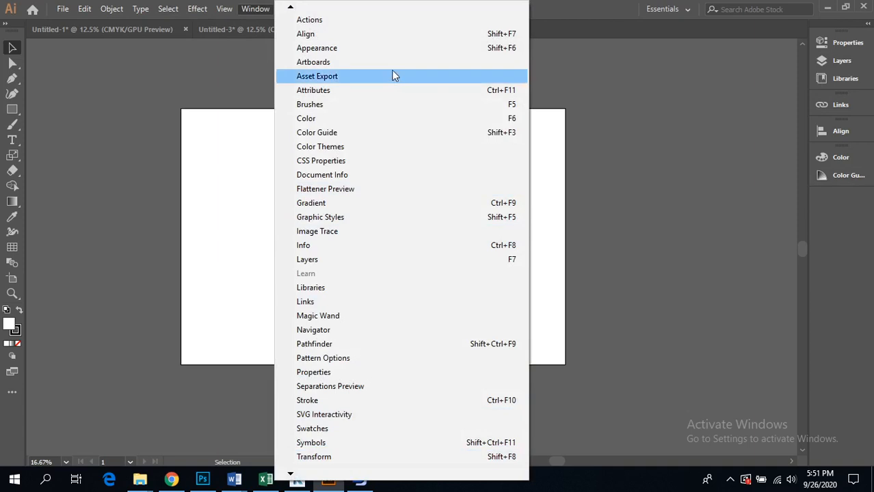
{"action": "mouse_move", "coordinate": [298, 10]}
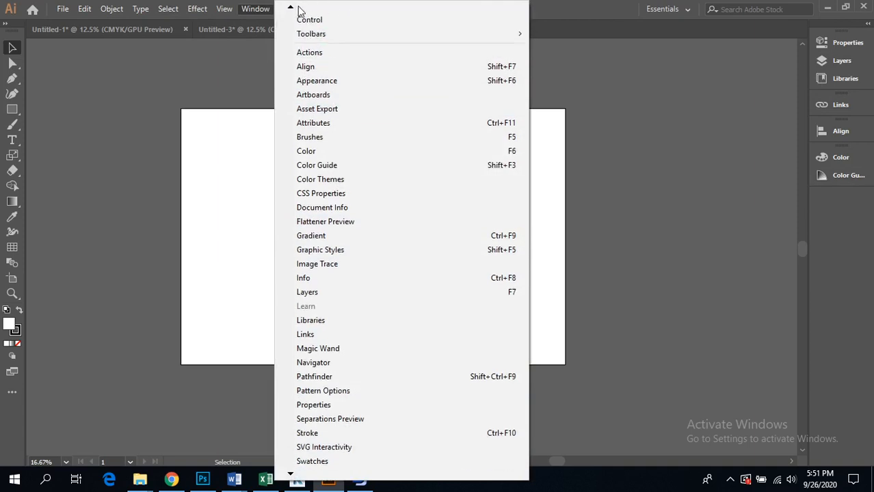
{"action": "mouse_move", "coordinate": [383, 39]}
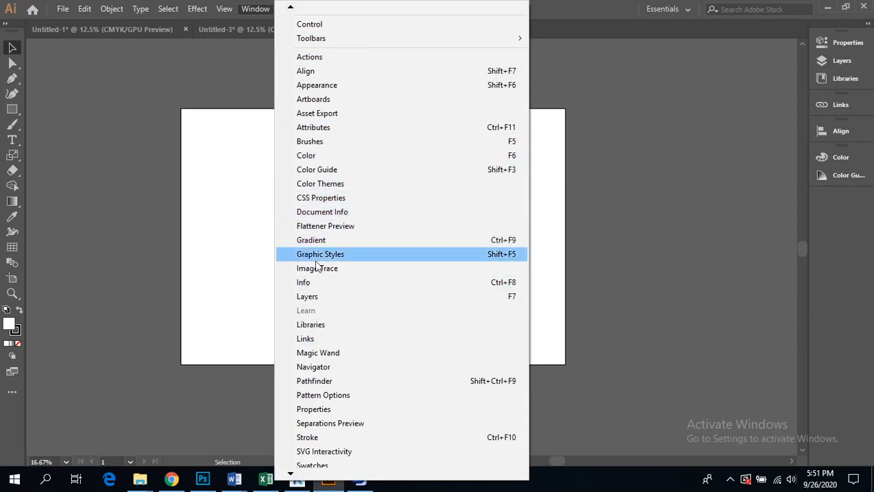
{"action": "left_click", "coordinate": [316, 302]}
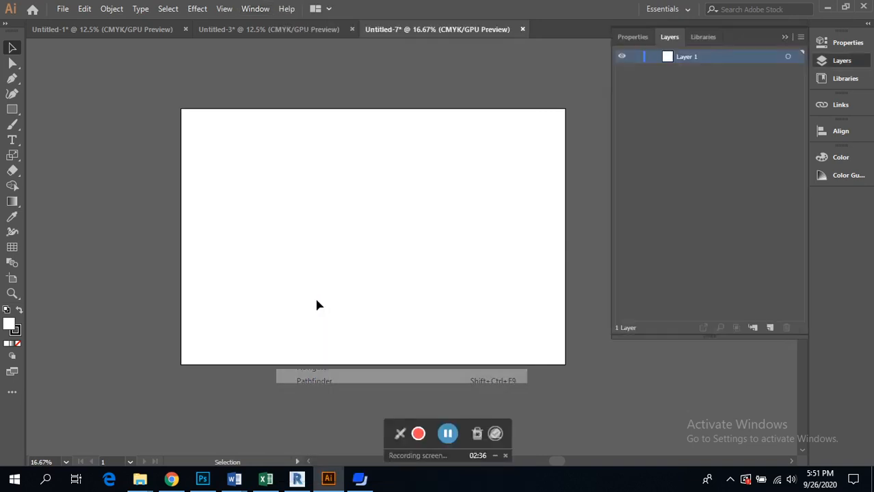
{"action": "left_click", "coordinate": [246, 11]}
{"action": "mouse_move", "coordinate": [307, 464]}
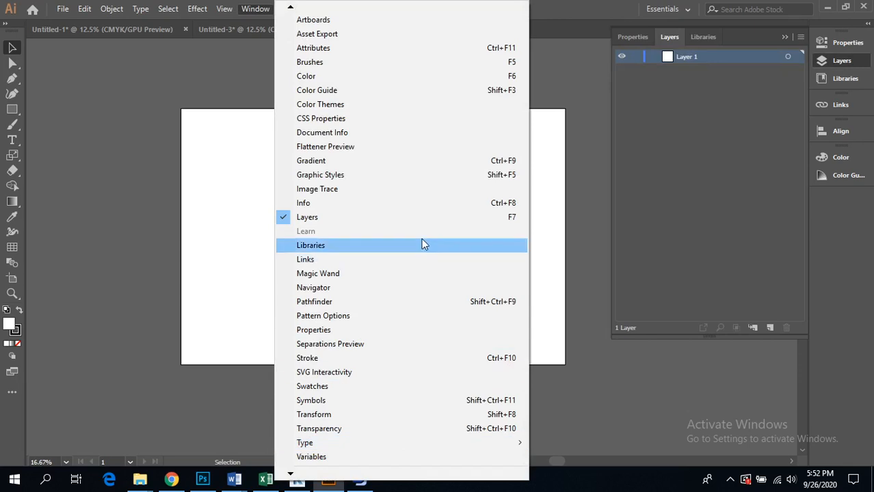
{"action": "left_click", "coordinate": [393, 253]}
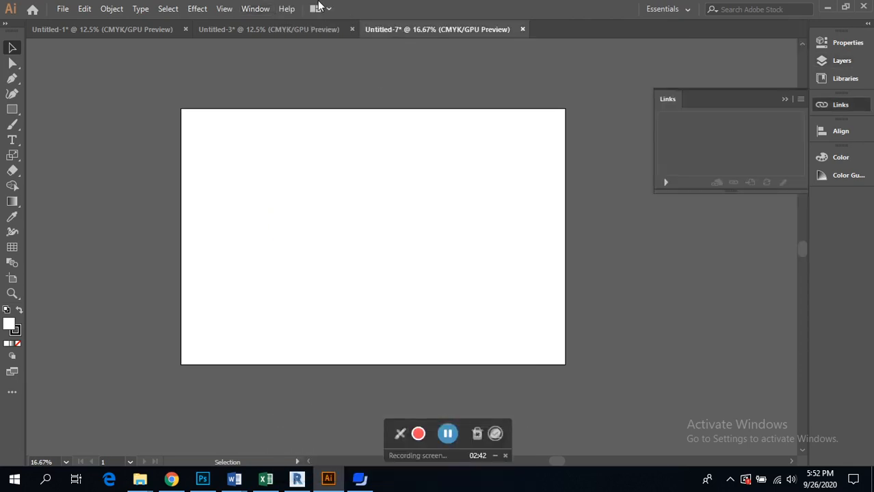
Display the Align panel, followed by the Properties panel
{"action": "left_click", "coordinate": [263, 10]}
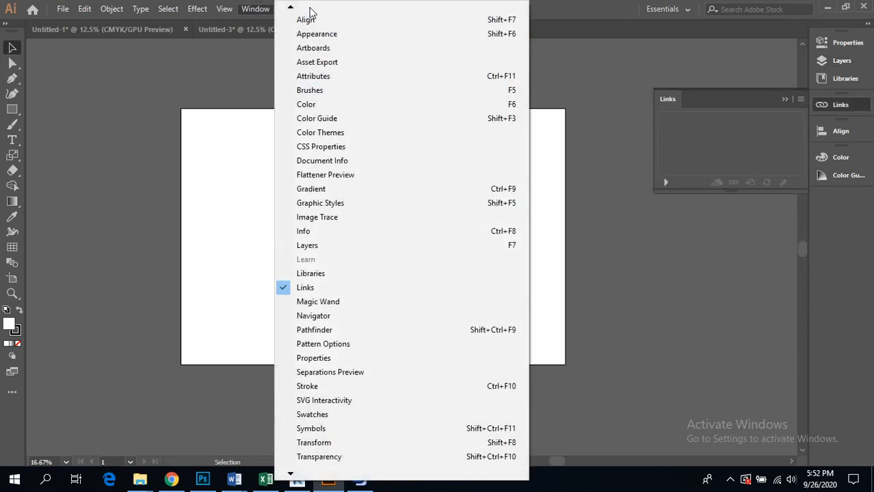
{"action": "left_click", "coordinate": [306, 33]}
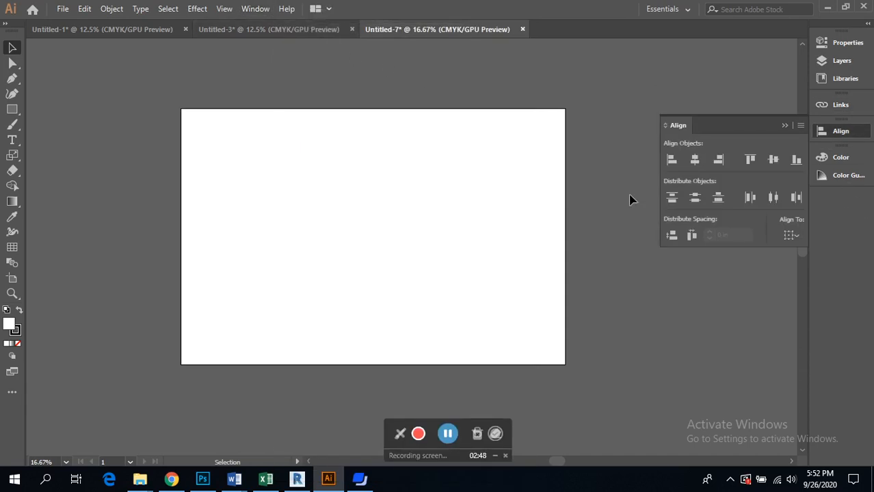
{"action": "left_click", "coordinate": [258, 8]}
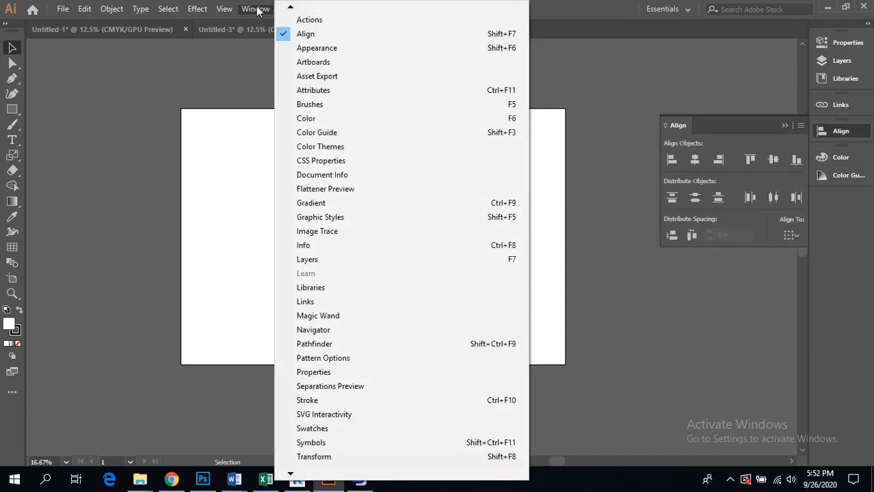
{"action": "mouse_move", "coordinate": [324, 472]}
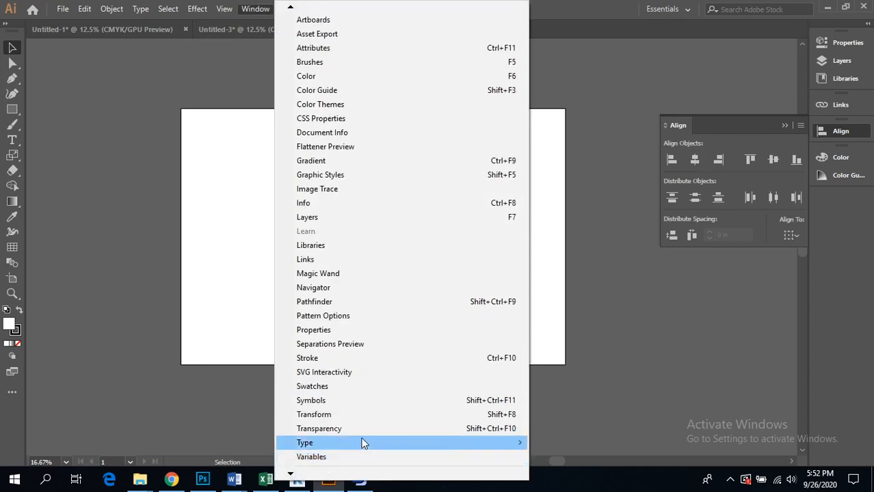
{"action": "left_click", "coordinate": [374, 331]}
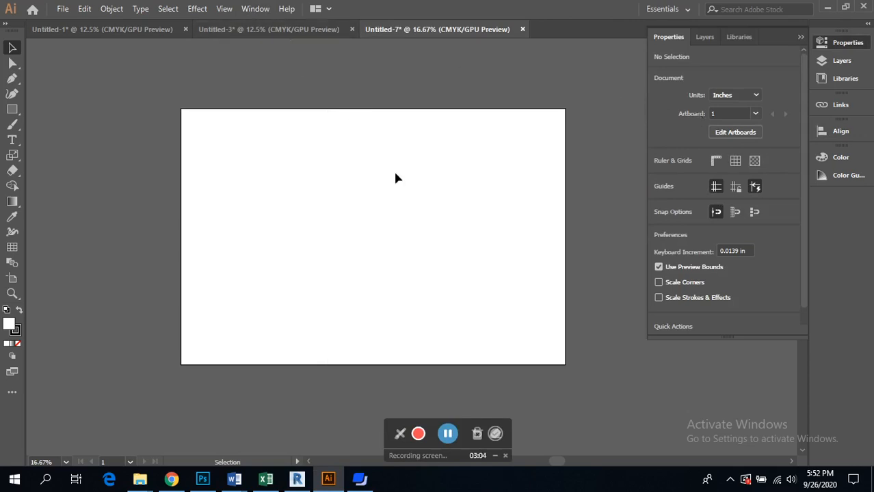
{"action": "left_click", "coordinate": [400, 434]}
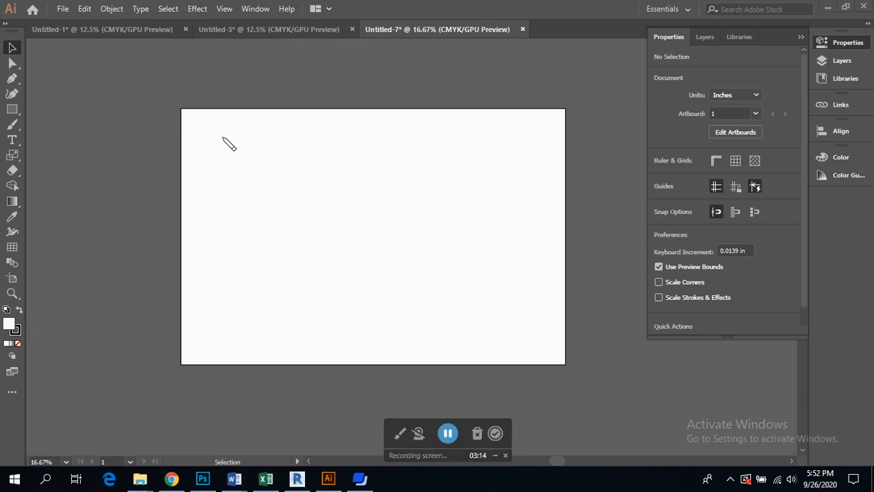
{"action": "mouse_move", "coordinate": [205, 135]}
{"action": "left_mouse_down"}
{"action": "mouse_move", "coordinate": [198, 199]}
{"action": "mouse_move", "coordinate": [264, 216]}
{"action": "mouse_move", "coordinate": [342, 198]}
{"action": "mouse_move", "coordinate": [261, 132]}
{"action": "mouse_move", "coordinate": [204, 128]}
{"action": "left_mouse_up"}
{"action": "mouse_move", "coordinate": [266, 155]}
{"action": "left_mouse_down"}
{"action": "mouse_move", "coordinate": [276, 193]}
{"action": "mouse_move", "coordinate": [268, 187]}
{"action": "mouse_move", "coordinate": [292, 193]}
{"action": "mouse_move", "coordinate": [377, 175]}
{"action": "left_mouse_up"}
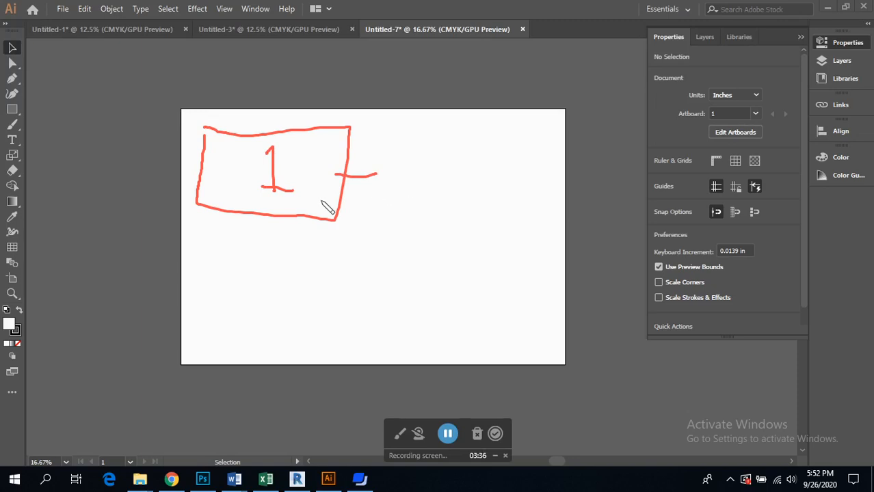
{"action": "mouse_move", "coordinate": [211, 257]}
{"action": "left_mouse_down"}
{"action": "mouse_move", "coordinate": [213, 329]}
{"action": "mouse_move", "coordinate": [275, 344]}
{"action": "mouse_move", "coordinate": [378, 335]}
{"action": "mouse_move", "coordinate": [372, 258]}
{"action": "mouse_move", "coordinate": [219, 250]}
{"action": "left_mouse_up"}
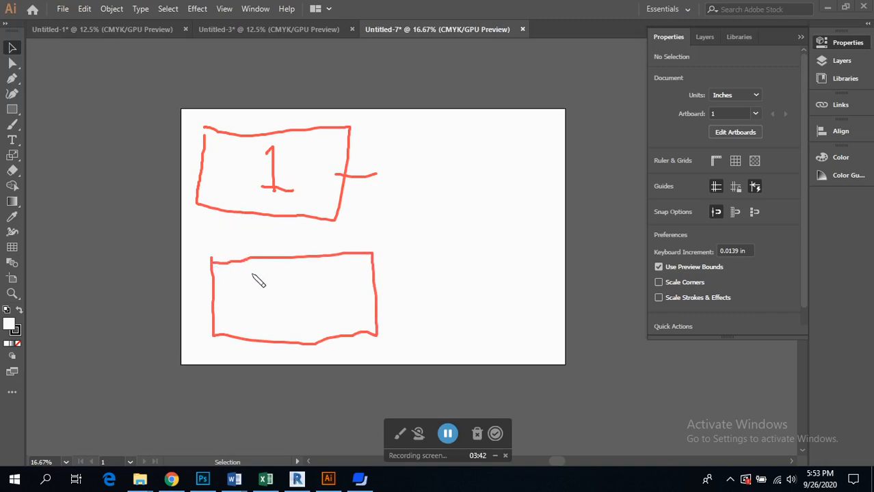
{"action": "mouse_move", "coordinate": [227, 273]}
{"action": "left_mouse_down"}
{"action": "mouse_move", "coordinate": [225, 315]}
{"action": "mouse_move", "coordinate": [256, 326]}
{"action": "mouse_move", "coordinate": [241, 270]}
{"action": "mouse_move", "coordinate": [278, 318]}
{"action": "mouse_move", "coordinate": [300, 313]}
{"action": "mouse_move", "coordinate": [298, 280]}
{"action": "mouse_move", "coordinate": [260, 272]}
{"action": "mouse_move", "coordinate": [317, 303]}
{"action": "mouse_move", "coordinate": [319, 318]}
{"action": "mouse_move", "coordinate": [358, 315]}
{"action": "mouse_move", "coordinate": [353, 277]}
{"action": "mouse_move", "coordinate": [312, 275]}
{"action": "left_mouse_up"}
{"action": "left_click_drag", "start_coordinate": [373, 299], "coordinate": [400, 294]}
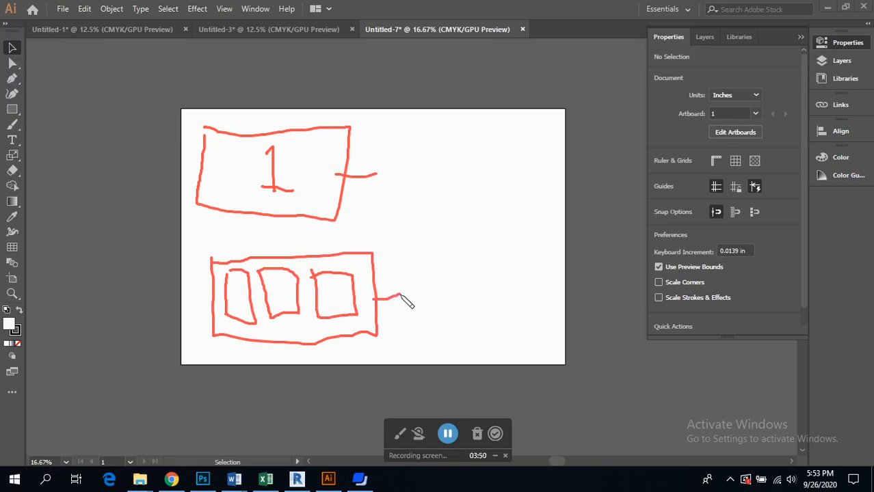
{"action": "mouse_move", "coordinate": [244, 219]}
{"action": "left_mouse_down"}
{"action": "mouse_move", "coordinate": [239, 259]}
{"action": "mouse_move", "coordinate": [244, 248]}
{"action": "left_mouse_up"}
{"action": "mouse_move", "coordinate": [281, 200]}
{"action": "left_mouse_down"}
{"action": "mouse_move", "coordinate": [282, 253]}
{"action": "mouse_move", "coordinate": [290, 250]}
{"action": "left_mouse_up"}
{"action": "mouse_move", "coordinate": [311, 211]}
{"action": "left_mouse_down"}
{"action": "mouse_move", "coordinate": [333, 274]}
{"action": "mouse_move", "coordinate": [341, 261]}
{"action": "left_mouse_up"}
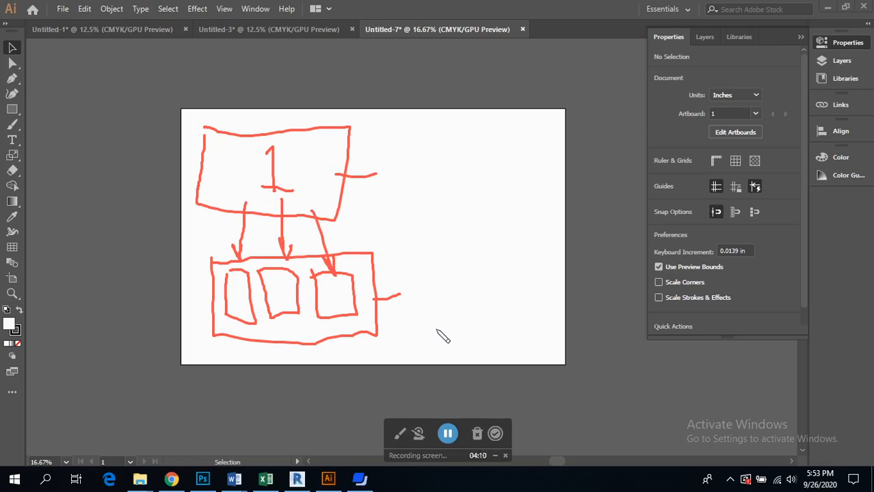
{"action": "left_click", "coordinate": [447, 433]}
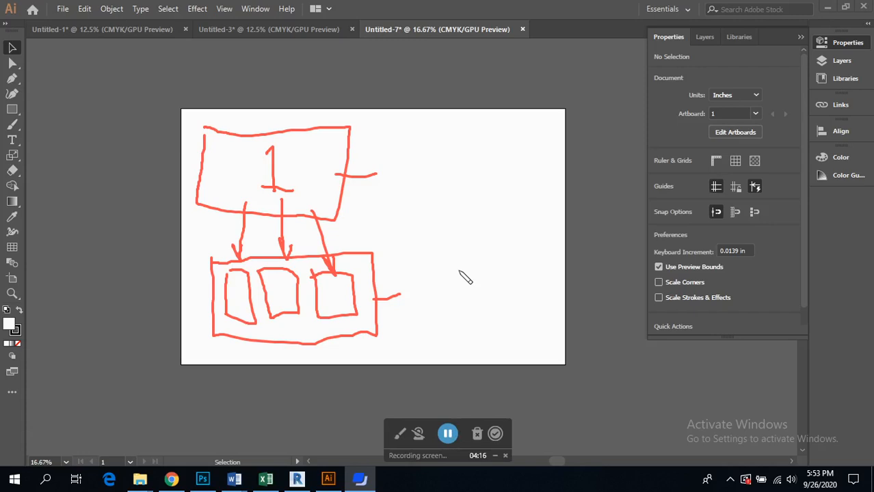
{"action": "left_click_drag", "start_coordinate": [244, 298], "coordinate": [267, 299]}
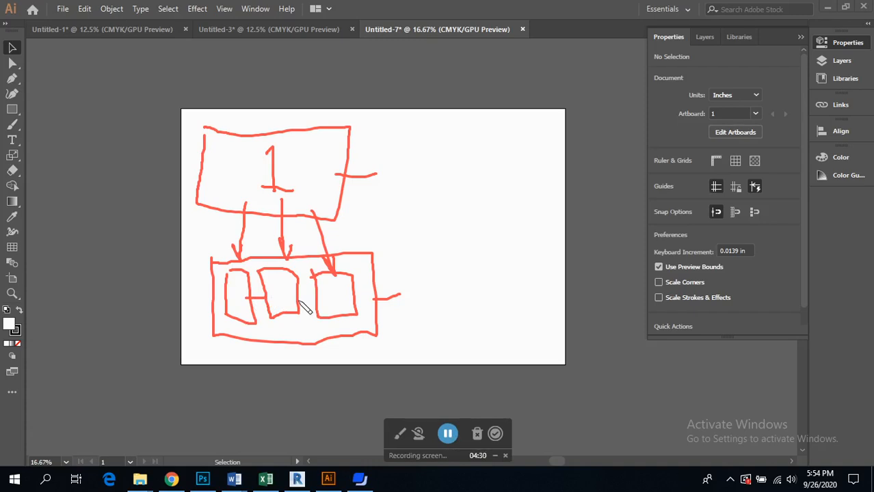
{"action": "mouse_move", "coordinate": [266, 131]}
{"action": "left_mouse_down"}
{"action": "mouse_move", "coordinate": [243, 167]}
{"action": "mouse_move", "coordinate": [278, 136]}
{"action": "left_mouse_up"}
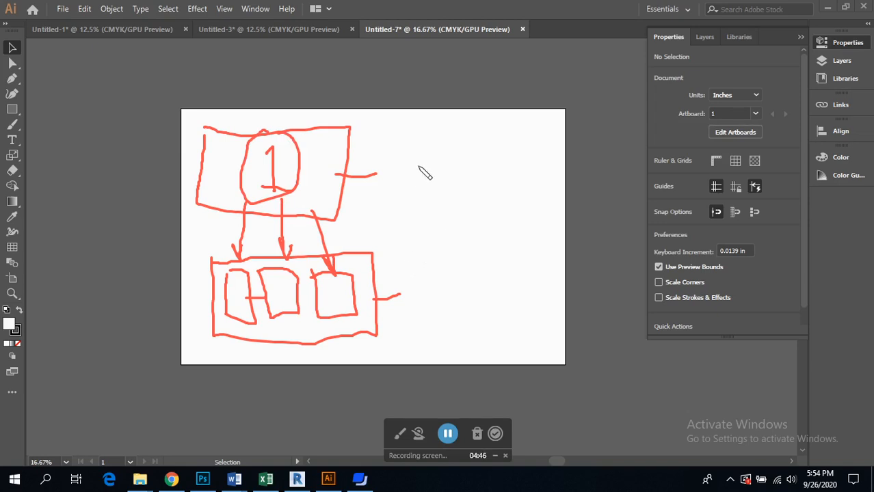
{"action": "mouse_move", "coordinate": [411, 145]}
{"action": "left_mouse_down"}
{"action": "mouse_move", "coordinate": [420, 213]}
{"action": "mouse_move", "coordinate": [532, 184]}
{"action": "mouse_move", "coordinate": [515, 137]}
{"action": "mouse_move", "coordinate": [411, 157]}
{"action": "left_mouse_up"}
{"action": "left_click_drag", "start_coordinate": [463, 147], "coordinate": [478, 201]}
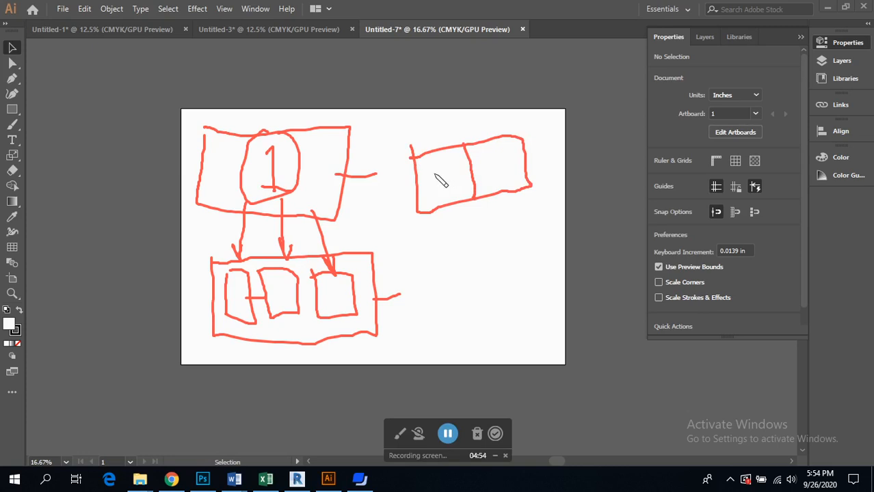
{"action": "mouse_move", "coordinate": [424, 163]}
{"action": "left_mouse_down"}
{"action": "mouse_move", "coordinate": [426, 190]}
{"action": "mouse_move", "coordinate": [445, 196]}
{"action": "mouse_move", "coordinate": [432, 159]}
{"action": "mouse_move", "coordinate": [452, 187]}
{"action": "mouse_move", "coordinate": [463, 177]}
{"action": "mouse_move", "coordinate": [458, 160]}
{"action": "mouse_move", "coordinate": [446, 156]}
{"action": "mouse_move", "coordinate": [501, 175]}
{"action": "mouse_move", "coordinate": [509, 140]}
{"action": "left_mouse_up"}
{"action": "mouse_move", "coordinate": [429, 233]}
{"action": "left_mouse_down"}
{"action": "mouse_move", "coordinate": [448, 268]}
{"action": "mouse_move", "coordinate": [510, 255]}
{"action": "mouse_move", "coordinate": [540, 230]}
{"action": "mouse_move", "coordinate": [506, 215]}
{"action": "mouse_move", "coordinate": [433, 233]}
{"action": "left_mouse_up"}
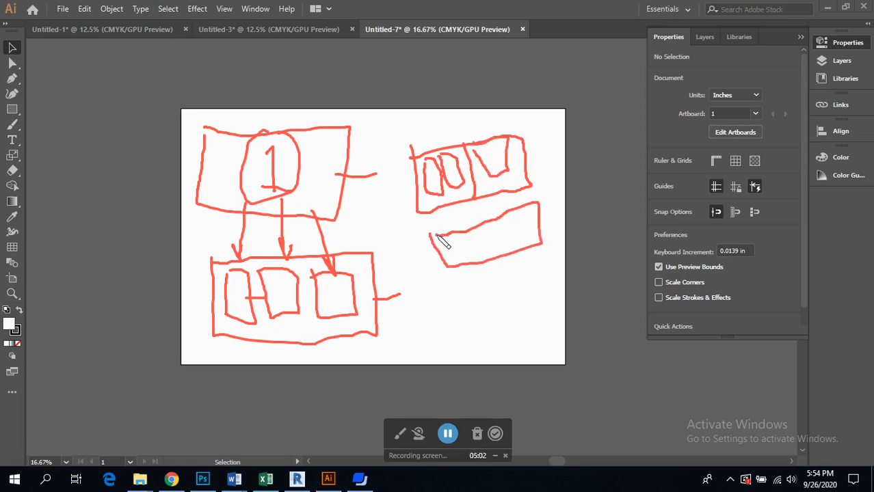
{"action": "mouse_move", "coordinate": [487, 224]}
{"action": "left_mouse_down"}
{"action": "mouse_move", "coordinate": [496, 256]}
{"action": "mouse_move", "coordinate": [460, 247]}
{"action": "mouse_move", "coordinate": [527, 227]}
{"action": "mouse_move", "coordinate": [526, 240]}
{"action": "mouse_move", "coordinate": [456, 257]}
{"action": "mouse_move", "coordinate": [454, 244]}
{"action": "mouse_move", "coordinate": [483, 243]}
{"action": "left_mouse_up"}
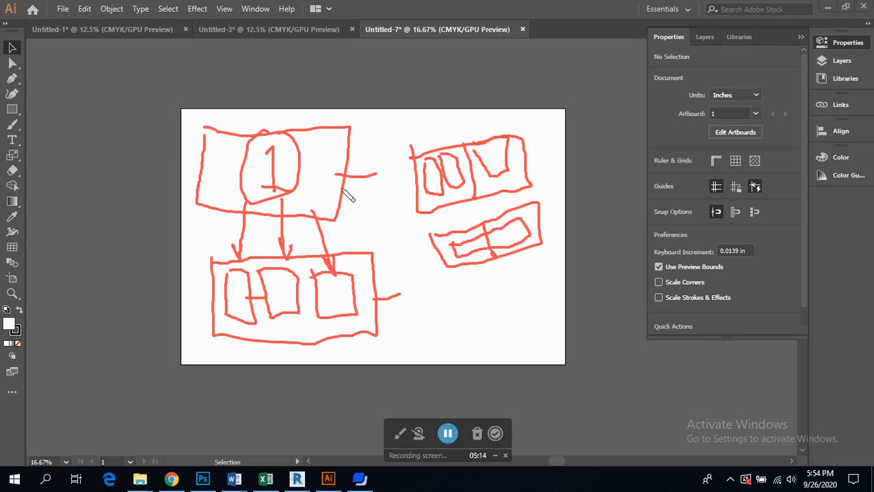
{"action": "mouse_move", "coordinate": [355, 120]}
{"action": "left_mouse_down"}
{"action": "mouse_move", "coordinate": [216, 144]}
{"action": "mouse_move", "coordinate": [243, 222]}
{"action": "mouse_move", "coordinate": [349, 133]}
{"action": "left_mouse_up"}
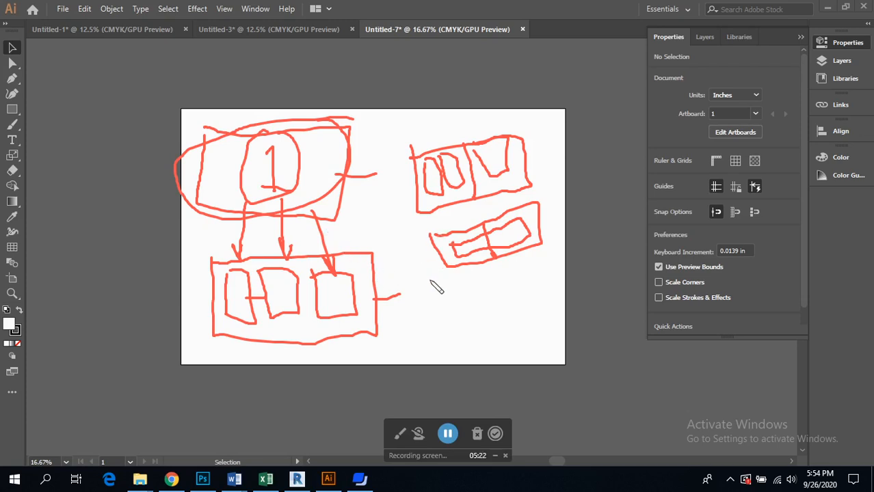
{"action": "mouse_move", "coordinate": [404, 258]}
{"action": "left_mouse_down"}
{"action": "mouse_move", "coordinate": [284, 240]}
{"action": "mouse_move", "coordinate": [223, 261]}
{"action": "mouse_move", "coordinate": [202, 283]}
{"action": "mouse_move", "coordinate": [213, 334]}
{"action": "mouse_move", "coordinate": [247, 357]}
{"action": "mouse_move", "coordinate": [328, 354]}
{"action": "mouse_move", "coordinate": [367, 333]}
{"action": "mouse_move", "coordinate": [396, 294]}
{"action": "mouse_move", "coordinate": [388, 257]}
{"action": "left_mouse_up"}
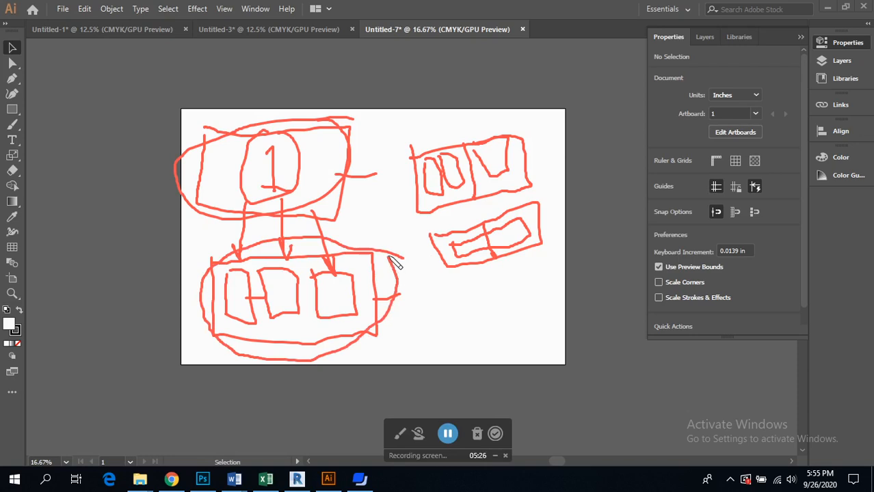
{"action": "left_click", "coordinate": [403, 434]}
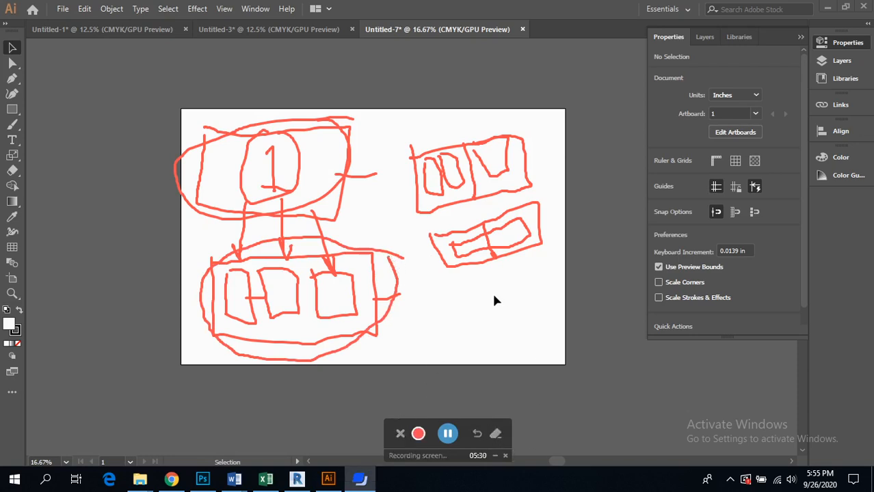
{"action": "left_click", "coordinate": [496, 435]}
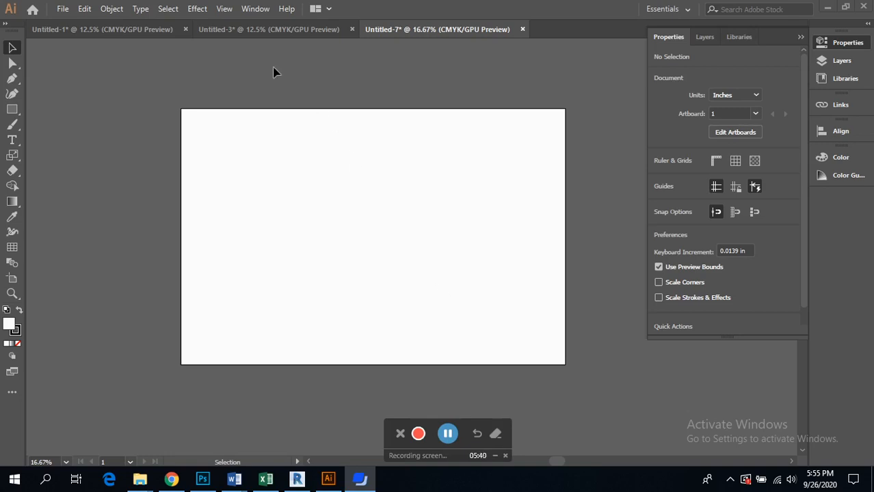
Show the document grid and turn on Snap to Grid
{"action": "left_click", "coordinate": [257, 9]}
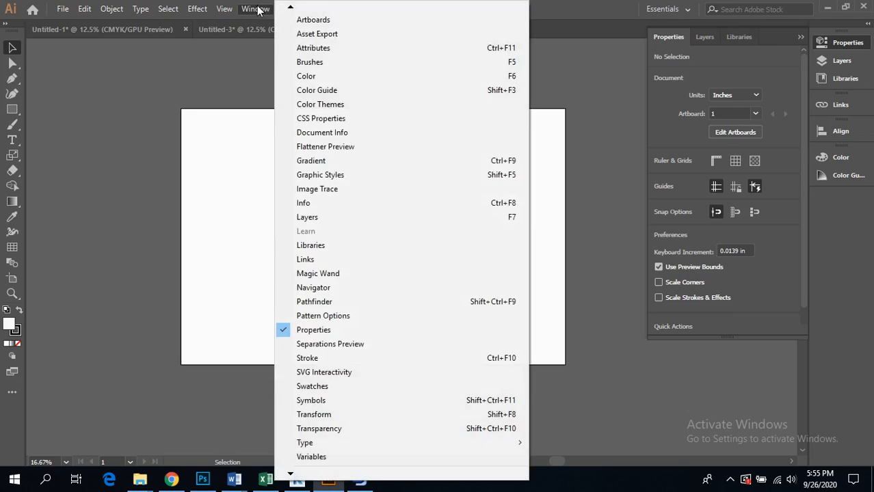
{"action": "mouse_move", "coordinate": [224, 13]}
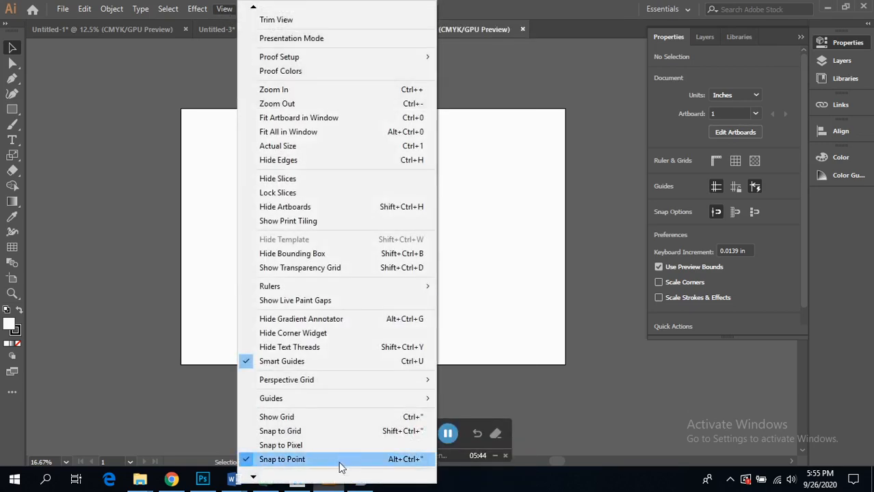
{"action": "left_click", "coordinate": [325, 419]}
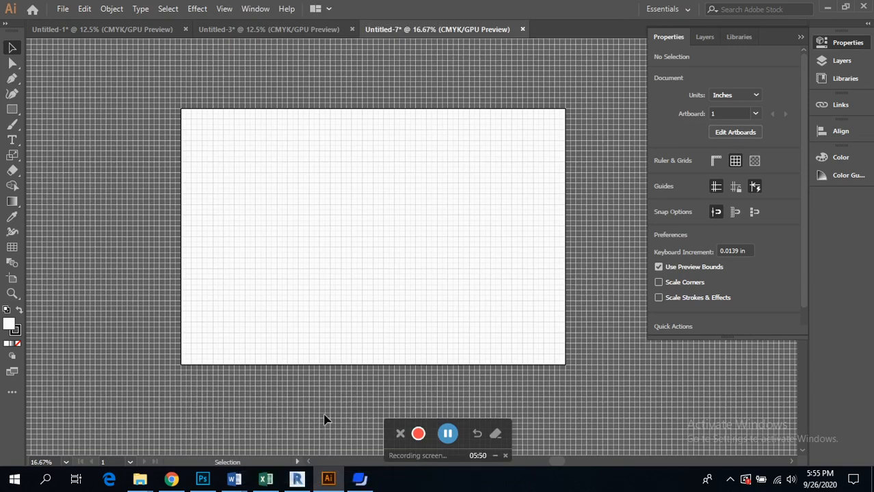
{"action": "left_click", "coordinate": [231, 10]}
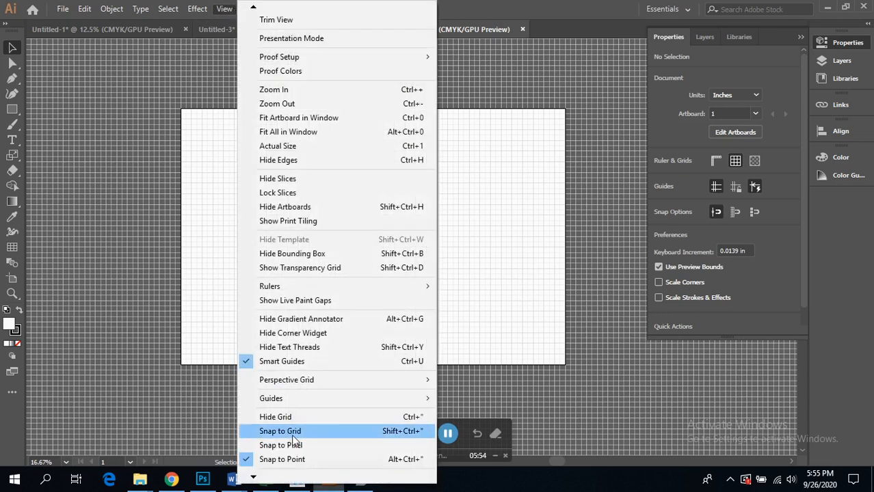
{"action": "left_click", "coordinate": [292, 430]}
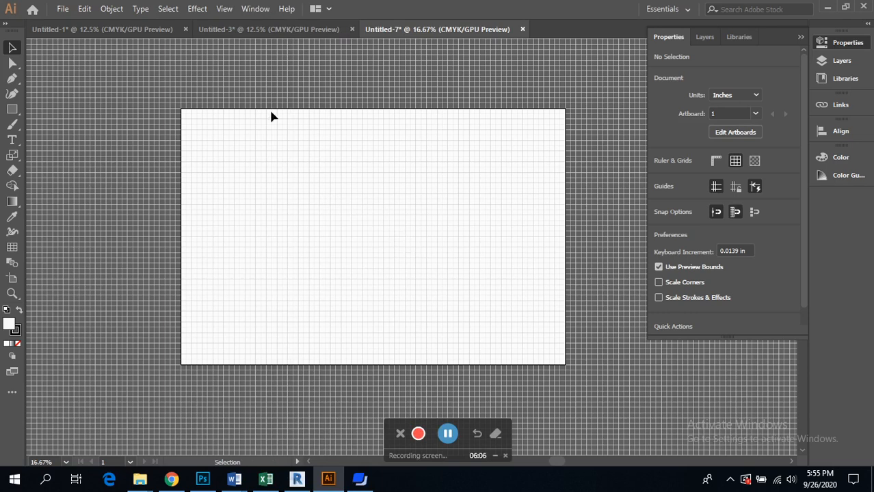
Show the rulers along the edges of the document view
{"action": "left_click", "coordinate": [224, 10]}
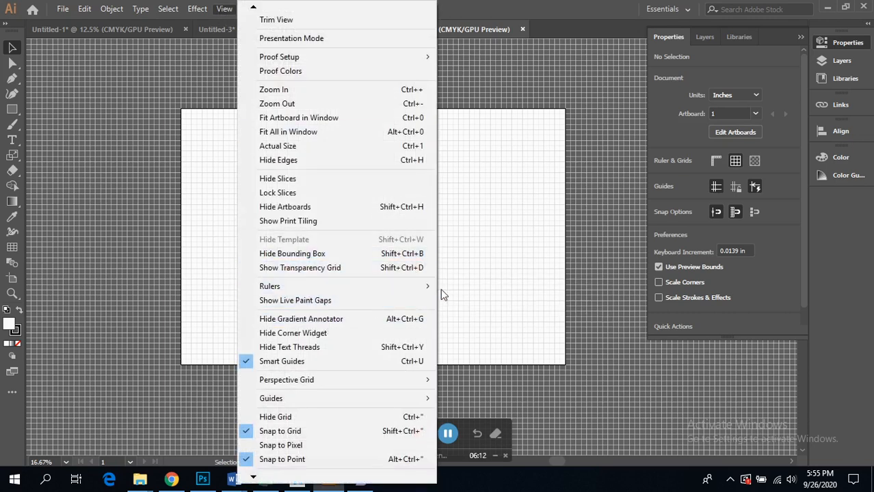
{"action": "mouse_move", "coordinate": [430, 286]}
{"action": "left_click", "coordinate": [483, 292]}
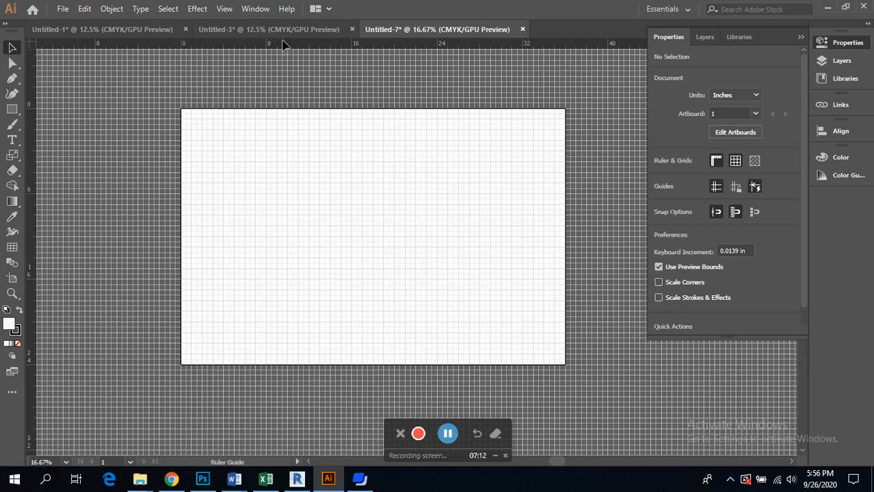
Pull a horizontal guide from the ruler onto the artboard, about 1.875 in below its upper edge
{"action": "scroll", "coordinate": [278, 55], "scroll_direction": "up", "scroll_amount": 3}
{"action": "left_click_drag", "start_coordinate": [278, 55], "coordinate": [301, 225]}
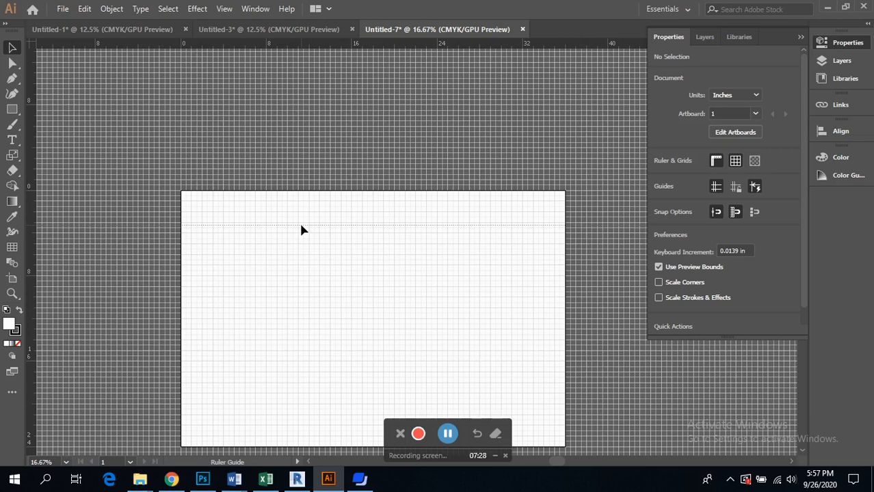
{"action": "left_click_drag", "start_coordinate": [302, 228], "coordinate": [300, 223]}
{"action": "left_click_drag", "start_coordinate": [300, 223], "coordinate": [301, 210]}
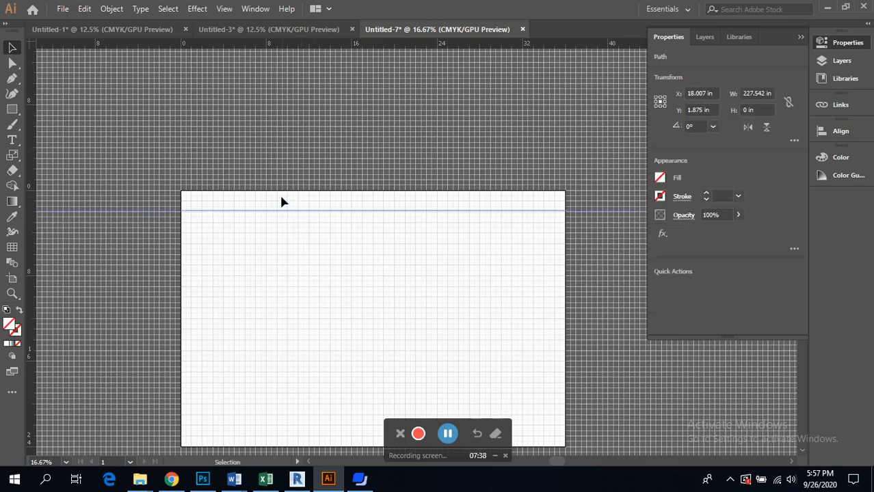
Move the horizontal guide to 2 in below the artboard's upper edge
{"action": "scroll", "coordinate": [293, 203], "scroll_direction": "up", "scroll_amount": 2}
{"action": "scroll", "coordinate": [322, 252], "scroll_direction": "down", "scroll_amount": 1}
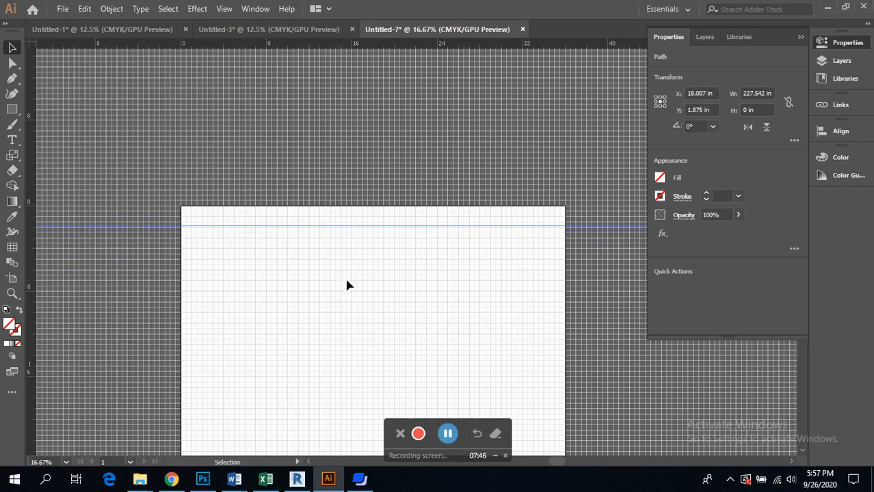
{"action": "scroll", "coordinate": [346, 285], "scroll_direction": "left", "scroll_amount": 1}
{"action": "scroll", "coordinate": [345, 285], "scroll_direction": "up", "scroll_amount": 1}
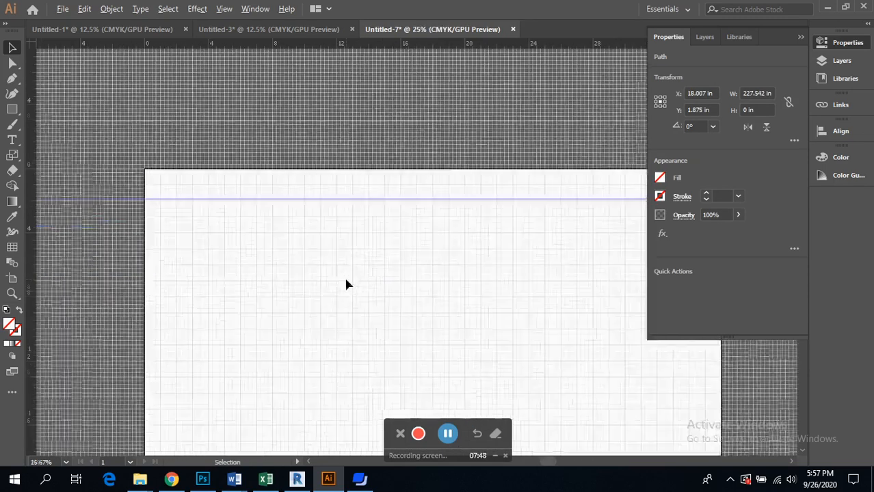
{"action": "scroll", "coordinate": [346, 285], "scroll_direction": "up", "scroll_amount": 1}
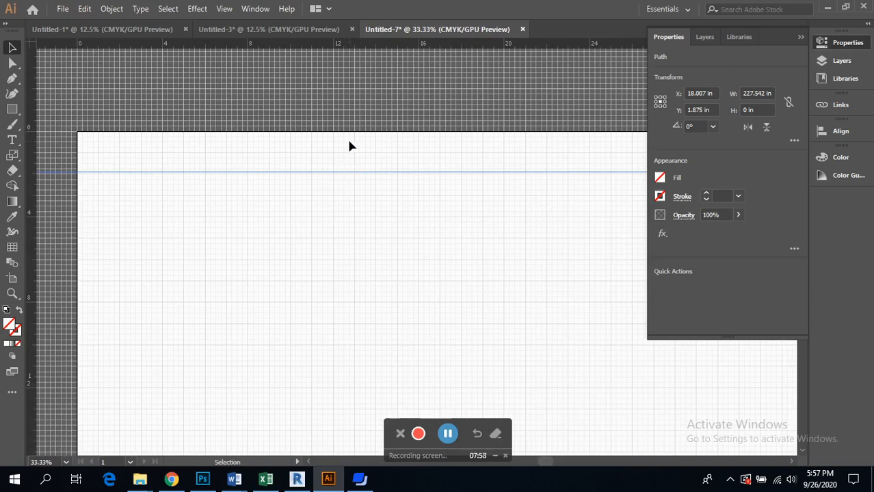
{"action": "left_click_drag", "start_coordinate": [358, 171], "coordinate": [359, 175]}
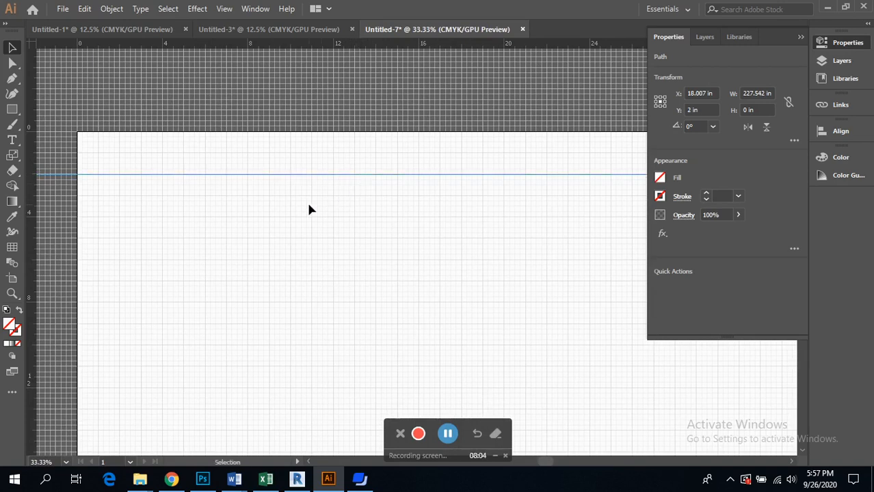
Examine the guide's position against the grid and the artboard's upper edge at different magnifications
{"action": "scroll", "coordinate": [309, 205], "scroll_direction": "right", "scroll_amount": 2}
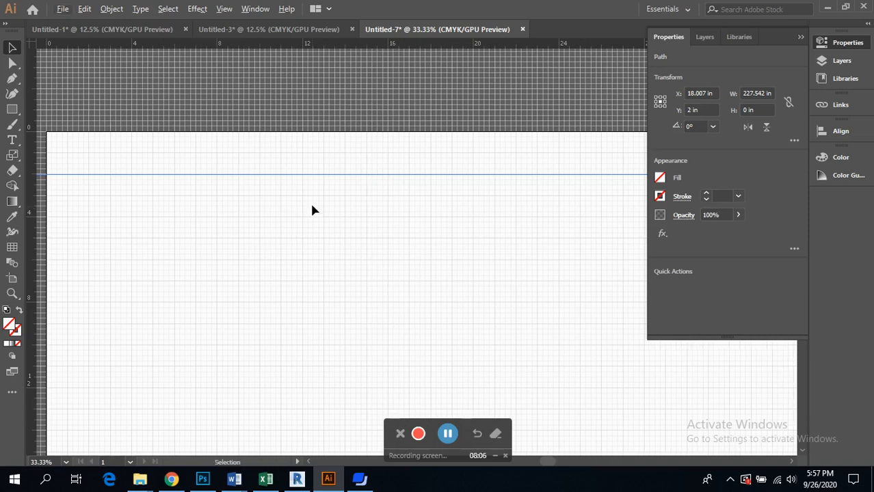
{"action": "key", "text": "ctrl+minus"}
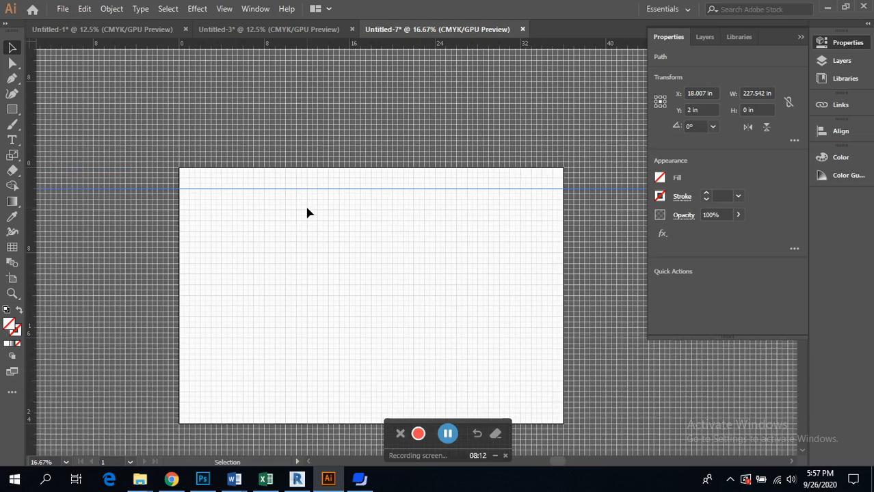
{"action": "scroll", "coordinate": [307, 213], "scroll_direction": "up", "scroll_amount": 1}
{"action": "scroll", "coordinate": [307, 215], "scroll_direction": "down", "scroll_amount": 1}
{"action": "scroll", "coordinate": [307, 214], "scroll_direction": "up", "scroll_amount": 2}
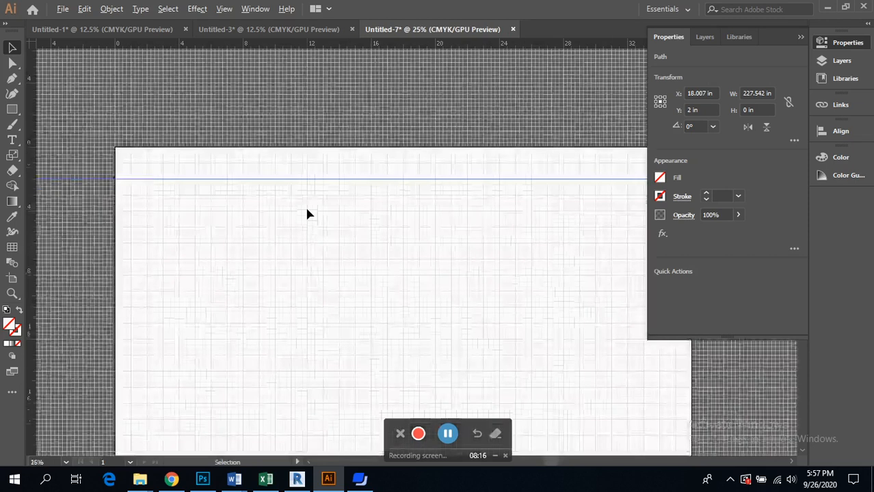
{"action": "scroll", "coordinate": [307, 214], "scroll_direction": "down", "scroll_amount": 2}
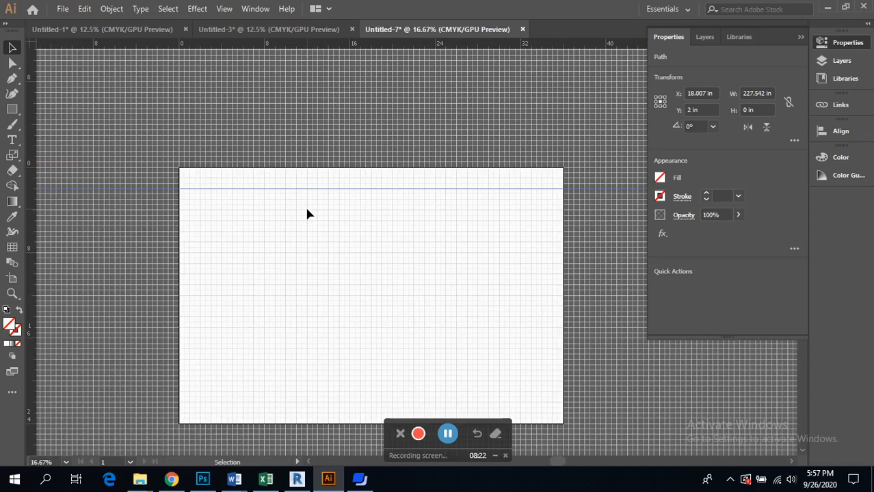
{"action": "scroll", "coordinate": [307, 214], "scroll_direction": "up", "scroll_amount": 1}
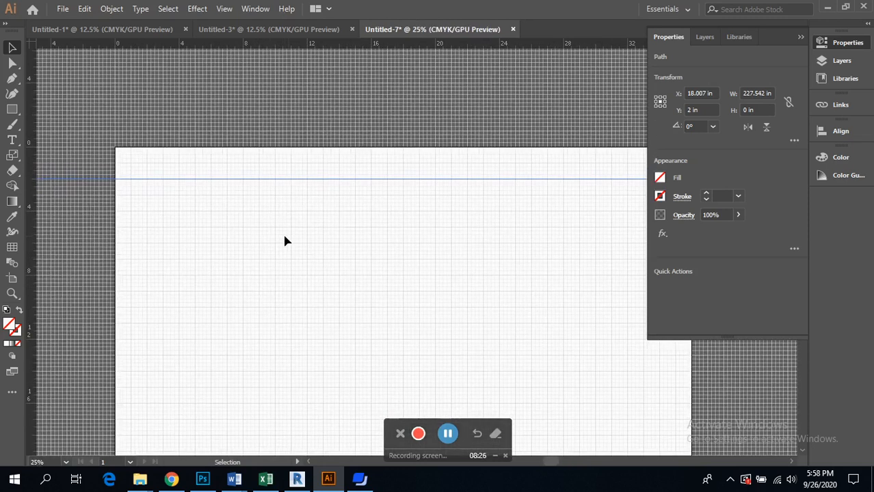
Magnify the area around the guide with the Zoom tool, and return to the Selection tool
{"action": "left_click", "coordinate": [11, 294]}
{"action": "left_click", "coordinate": [270, 182]}
{"action": "left_click", "coordinate": [339, 244]}
{"action": "left_click_drag", "start_coordinate": [407, 201], "coordinate": [471, 384]}
{"action": "mouse_move", "coordinate": [350, 299]}
{"action": "left_mouse_down"}
{"action": "mouse_move", "coordinate": [378, 315]}
{"action": "mouse_move", "coordinate": [350, 290]}
{"action": "left_mouse_up"}
{"action": "left_click", "coordinate": [22, 50]}
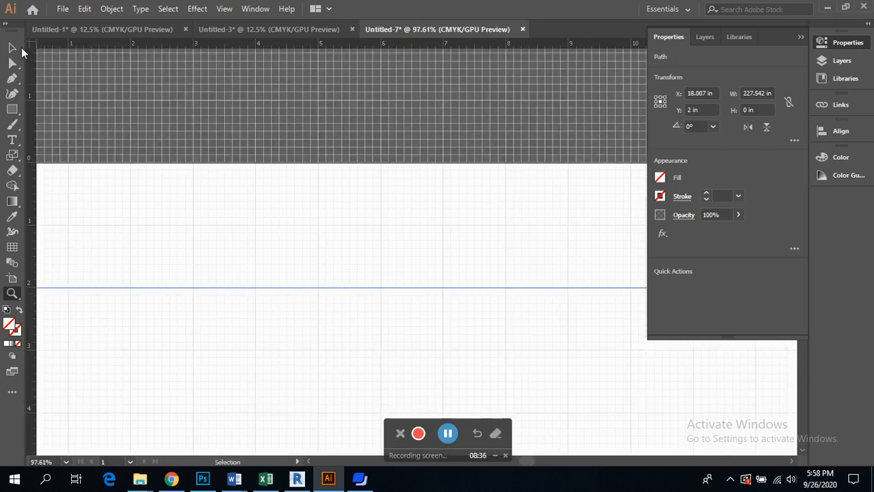
Inspect the guide up close again and return to a view of the whole artboard
{"action": "scroll", "coordinate": [298, 246], "scroll_direction": "down", "scroll_amount": 6}
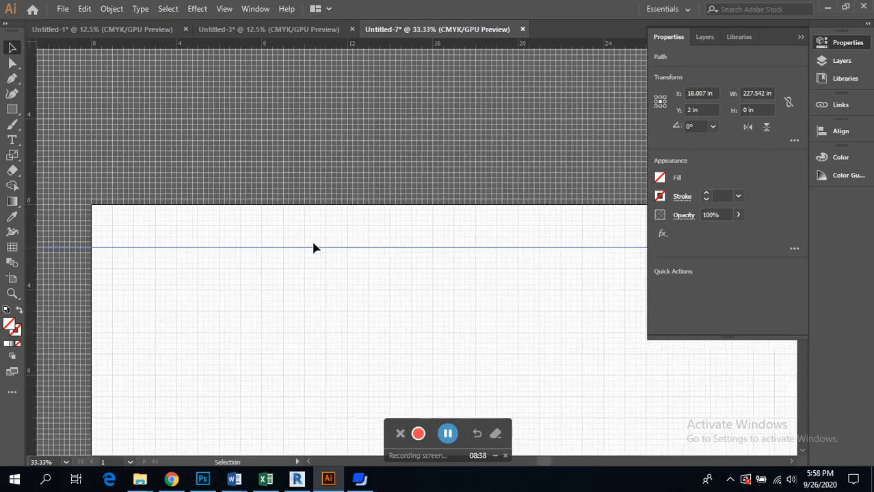
{"action": "scroll", "coordinate": [350, 245], "scroll_direction": "up", "scroll_amount": 1}
{"action": "scroll", "coordinate": [312, 203], "scroll_direction": "up", "scroll_amount": 1}
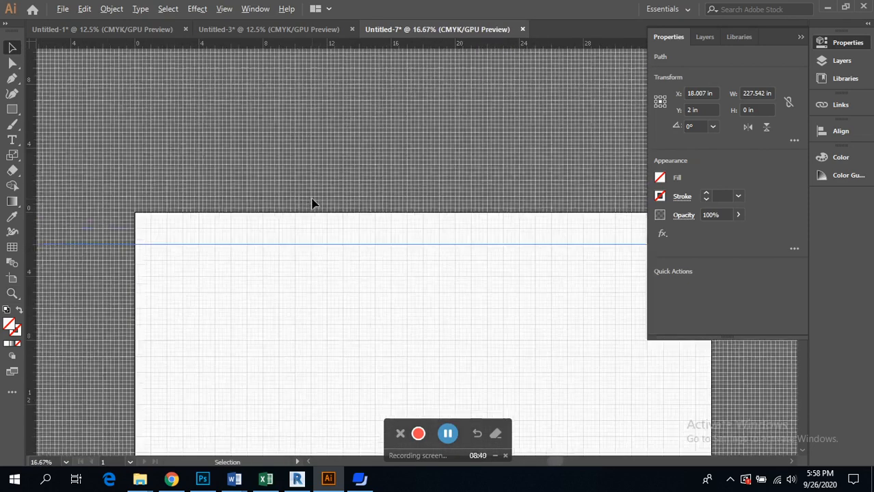
{"action": "scroll", "coordinate": [291, 234], "scroll_direction": "up", "scroll_amount": 3}
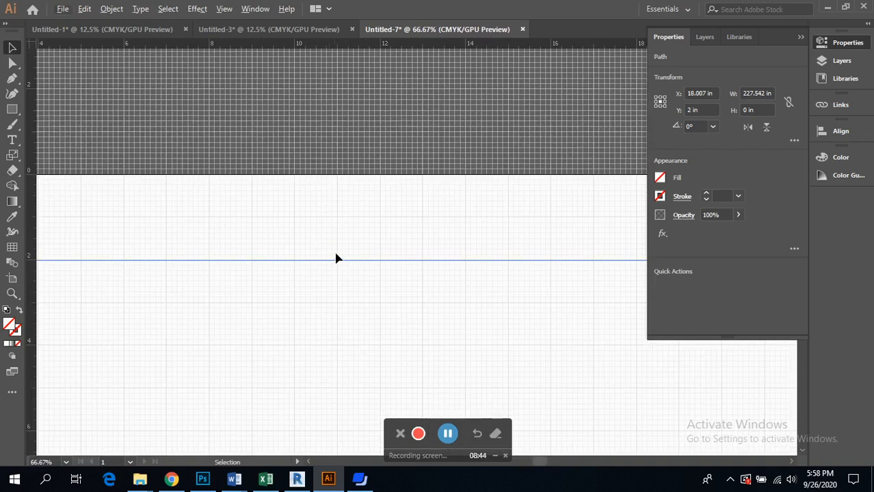
{"action": "scroll", "coordinate": [380, 229], "scroll_direction": "down", "scroll_amount": 4}
{"action": "scroll", "coordinate": [429, 234], "scroll_direction": "right", "scroll_amount": 3}
{"action": "scroll", "coordinate": [427, 227], "scroll_direction": "down", "scroll_amount": 2}
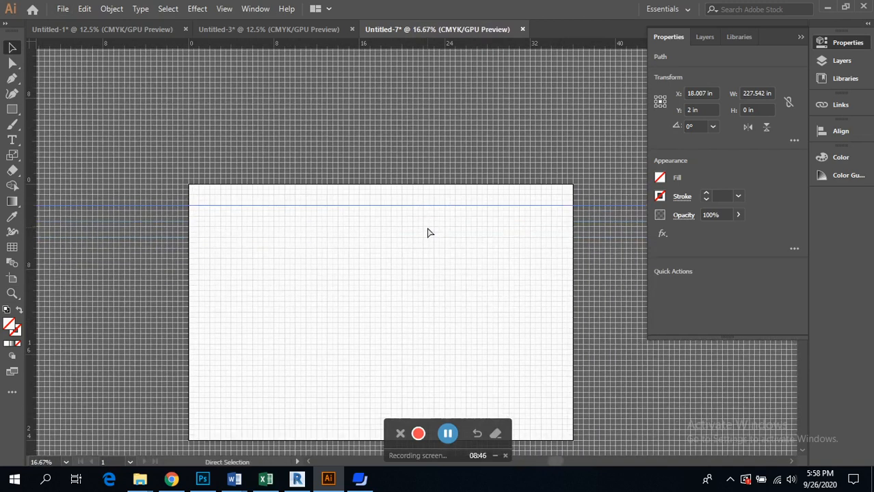
{"action": "scroll", "coordinate": [427, 227], "scroll_direction": "right", "scroll_amount": 1}
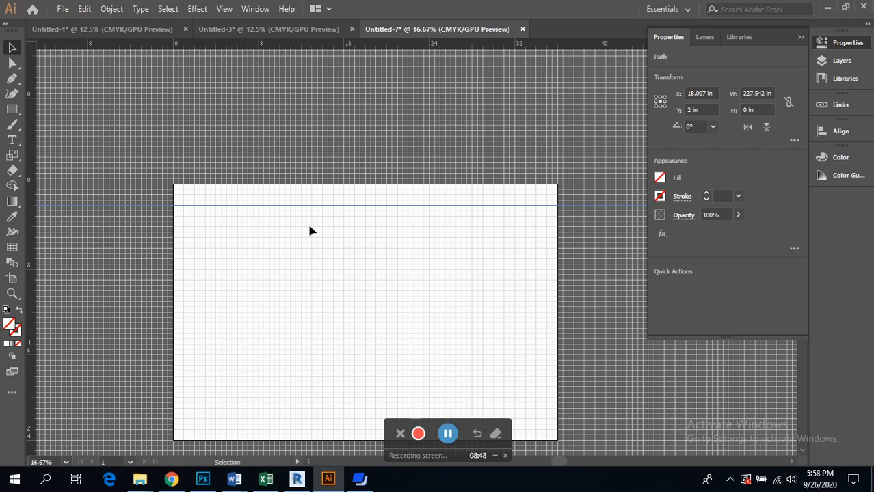
Display the Layers panel and expand Layer 1 to view its contents
{"action": "left_click", "coordinate": [703, 37]}
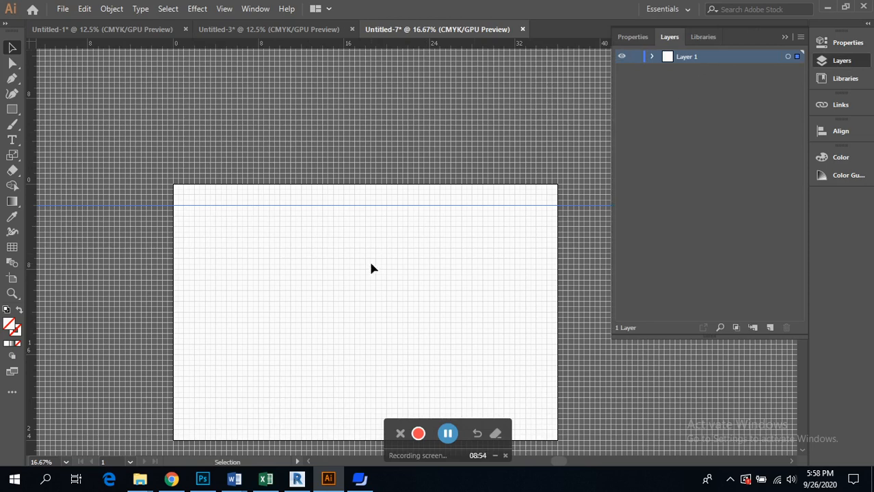
{"action": "scroll", "coordinate": [412, 254], "scroll_direction": "right", "scroll_amount": 1}
{"action": "scroll", "coordinate": [413, 254], "scroll_direction": "down", "scroll_amount": 1}
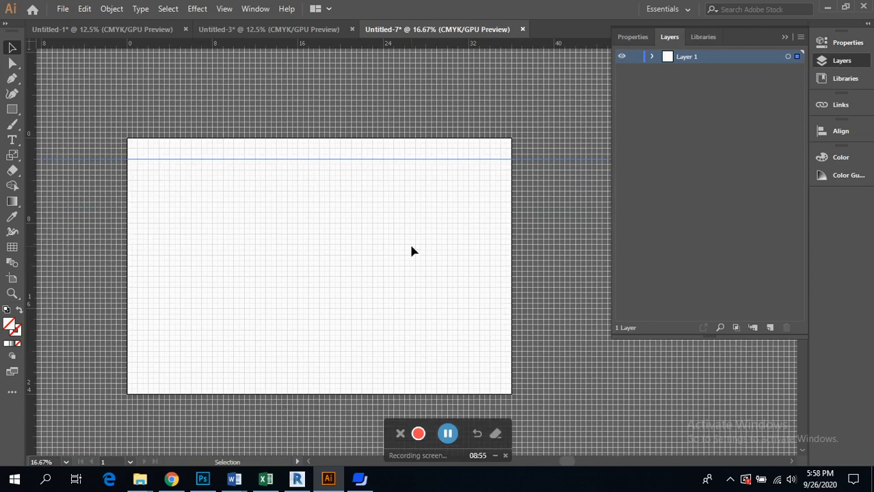
{"action": "left_click", "coordinate": [653, 57]}
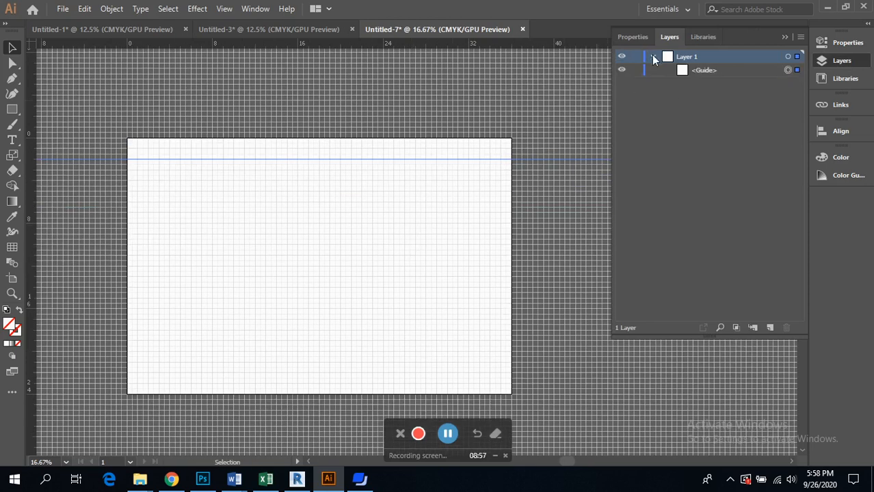
Rename Layer 1 as "Guide Border"
{"action": "left_click", "coordinate": [701, 69]}
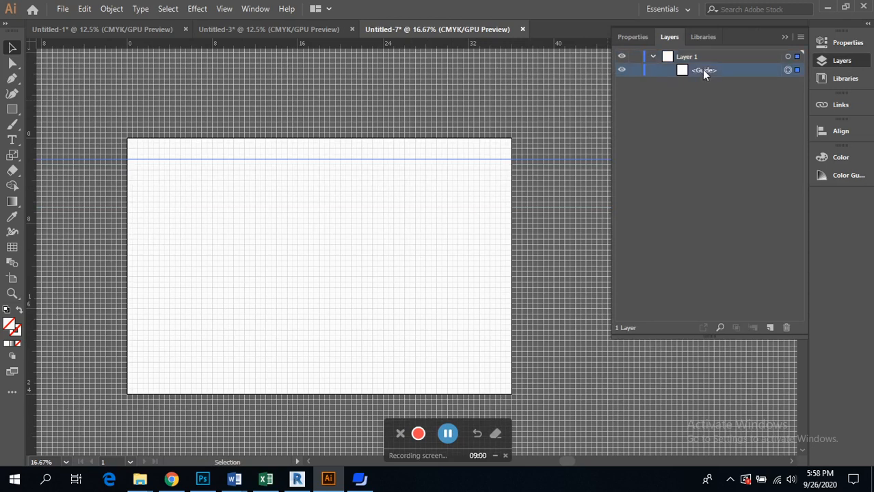
{"action": "left_click", "coordinate": [693, 57]}
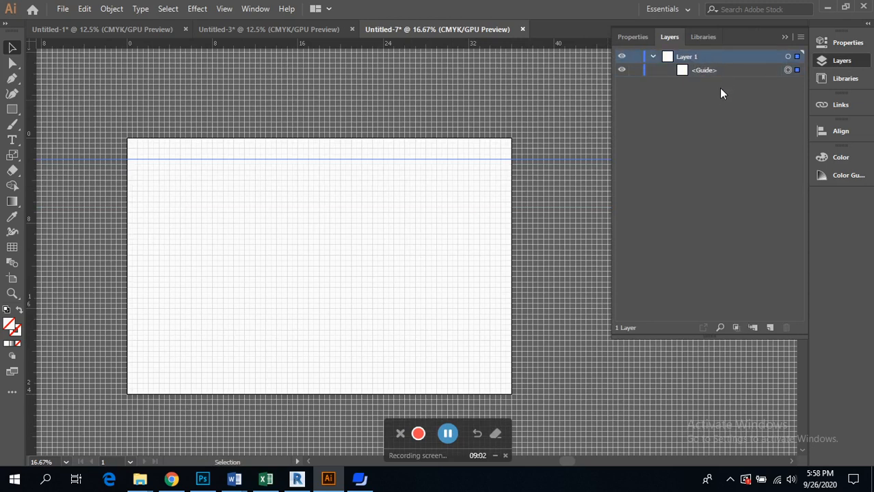
{"action": "double_click", "coordinate": [686, 57]}
{"action": "double_click", "coordinate": [683, 56]}
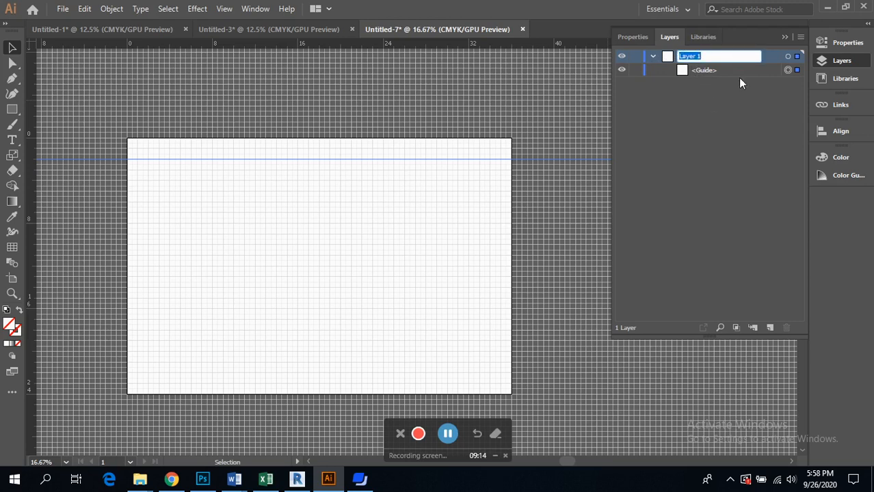
{"action": "type", "text": "Guide Border"}
{"action": "key", "text": "Return"}
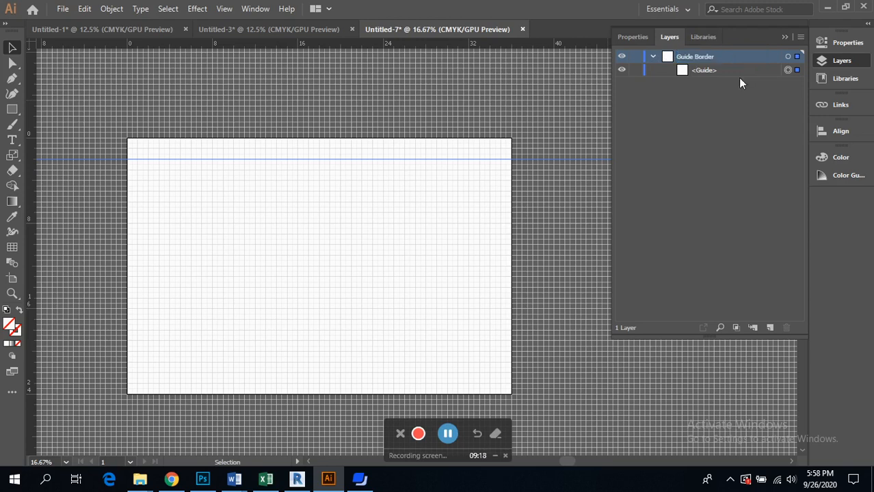
Rename the guide inside the Guide Border layer as "Top <Guide>"
{"action": "left_click", "coordinate": [702, 70]}
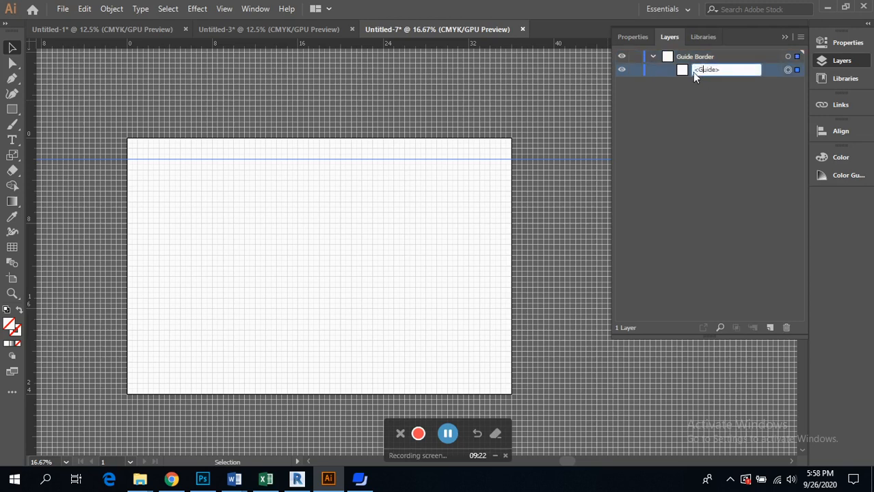
{"action": "double_click", "coordinate": [698, 71]}
{"action": "left_click", "coordinate": [696, 70]}
{"action": "type", "text": "Top"}
{"action": "key", "text": "Return"}
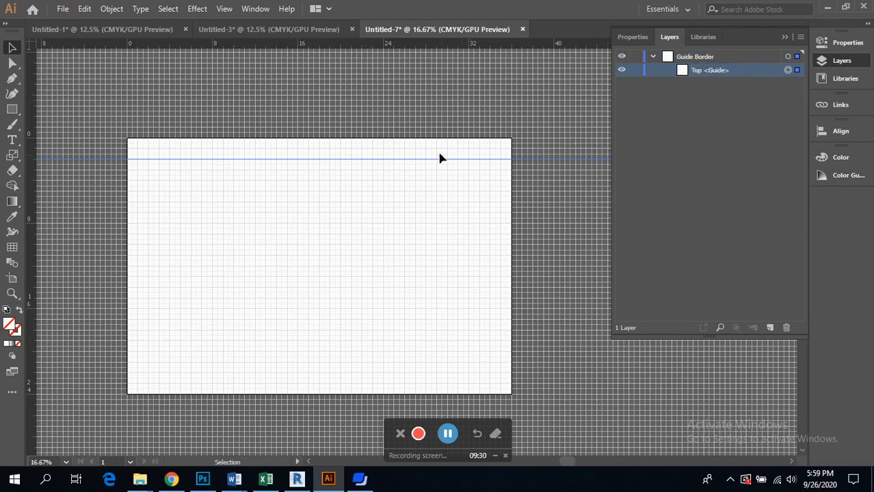
Add a horizontal guide near the artboard's lower edge and vertical guides near both side edges, each about 2 inches inside the artboard
{"action": "left_click_drag", "start_coordinate": [383, 51], "coordinate": [415, 370]}
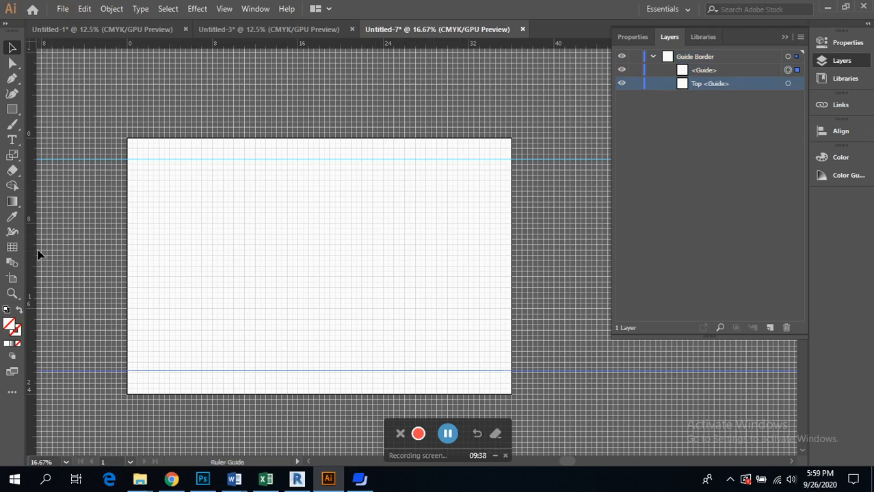
{"action": "scroll", "coordinate": [41, 253], "scroll_direction": "left", "scroll_amount": 2}
{"action": "left_click_drag", "start_coordinate": [30, 226], "coordinate": [188, 268]}
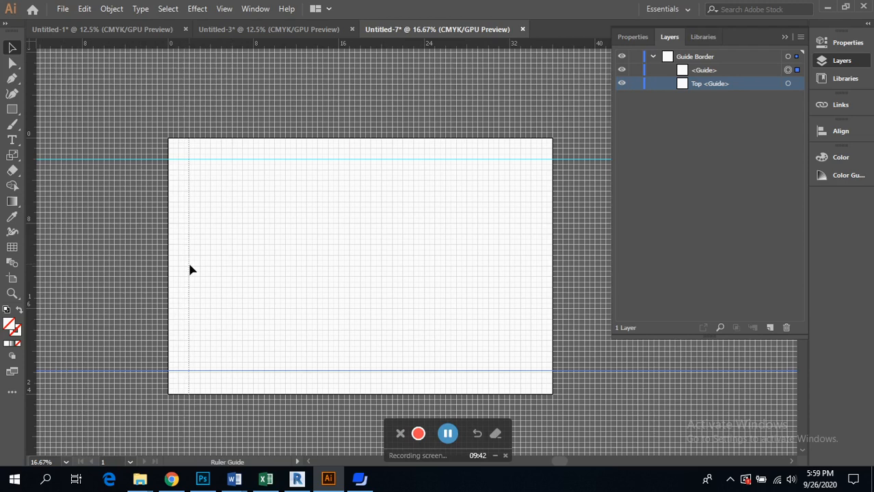
{"action": "left_click_drag", "start_coordinate": [32, 263], "coordinate": [533, 302]}
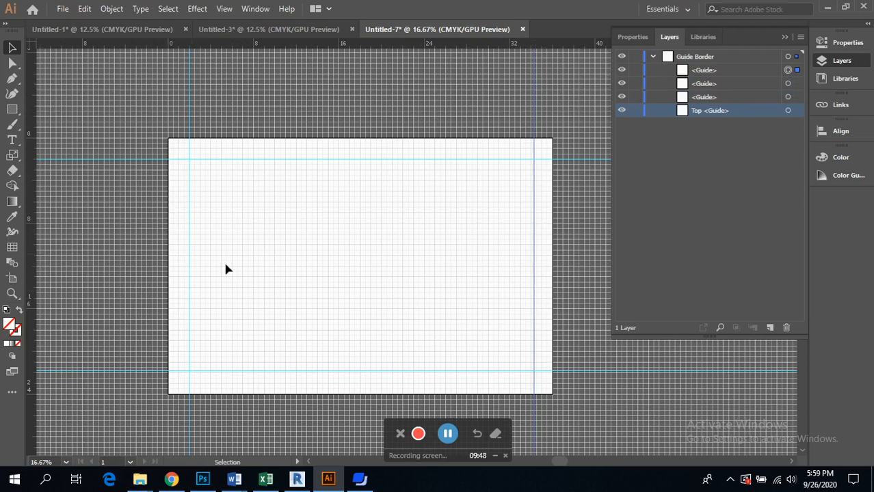
Nudge the right vertical guide onto the 34-inch grid line, 2 inches inside the artboard's right edge
{"action": "scroll", "coordinate": [543, 376], "scroll_direction": "up", "scroll_amount": 1}
{"action": "scroll", "coordinate": [544, 376], "scroll_direction": "up", "scroll_amount": 6}
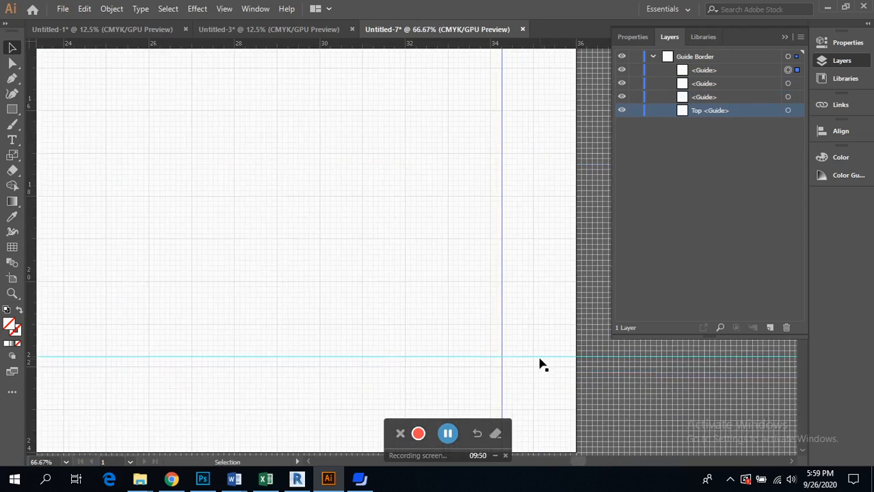
{"action": "scroll", "coordinate": [501, 322], "scroll_direction": "right", "scroll_amount": 1}
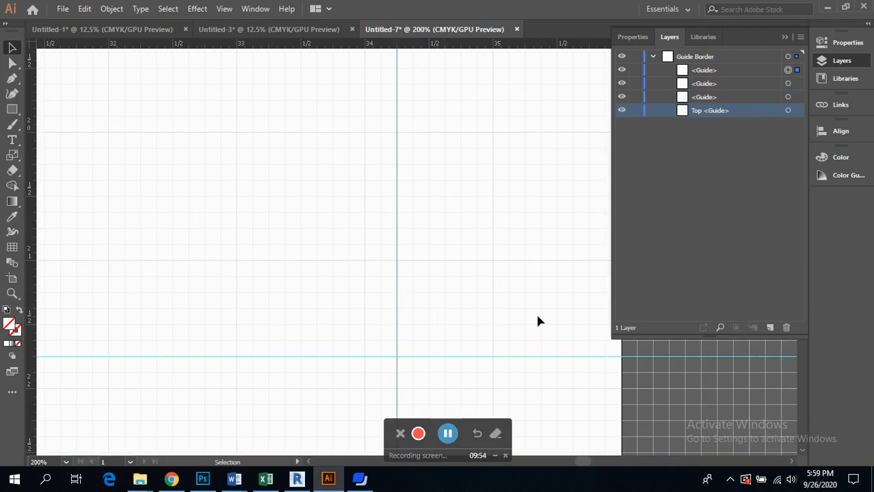
{"action": "scroll", "coordinate": [536, 320], "scroll_direction": "down", "scroll_amount": 1}
{"action": "scroll", "coordinate": [532, 320], "scroll_direction": "right", "scroll_amount": 1}
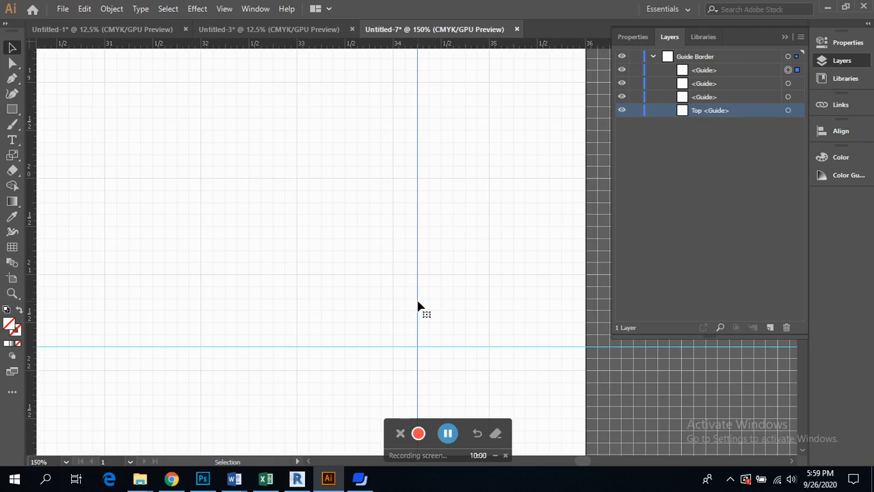
{"action": "key", "text": "shift+Left"}
{"action": "key", "text": "shift+Left"}
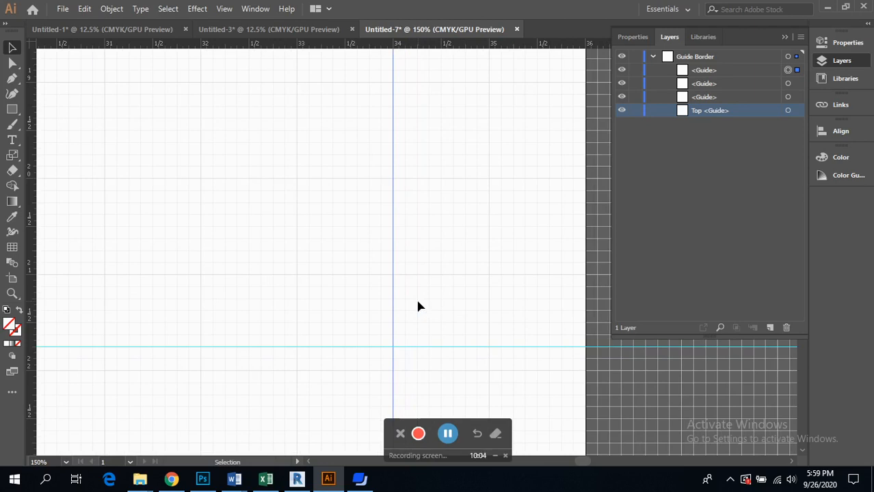
{"action": "key", "text": "shift+Right"}
{"action": "key", "text": "shift+Right"}
{"action": "key", "text": "shift+Left"}
{"action": "key", "text": "shift+Left"}
{"action": "scroll", "coordinate": [418, 305], "scroll_direction": "down", "scroll_amount": 2}
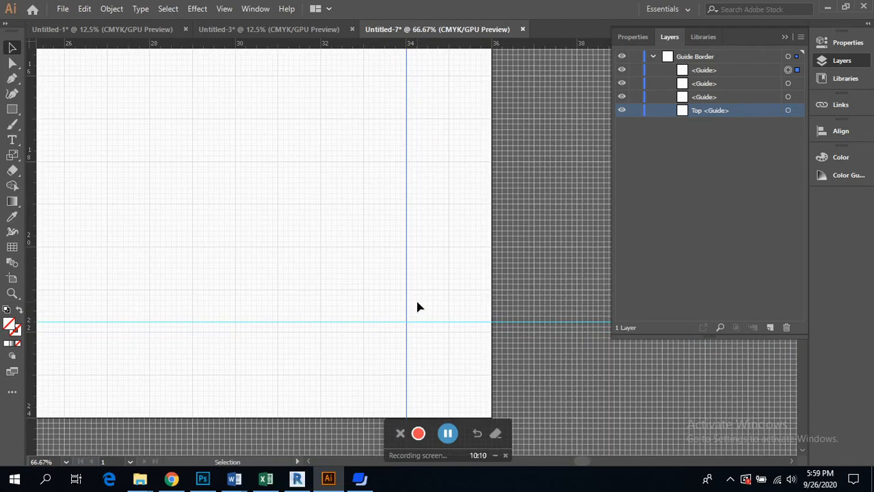
{"action": "scroll", "coordinate": [383, 316], "scroll_direction": "down", "scroll_amount": 1}
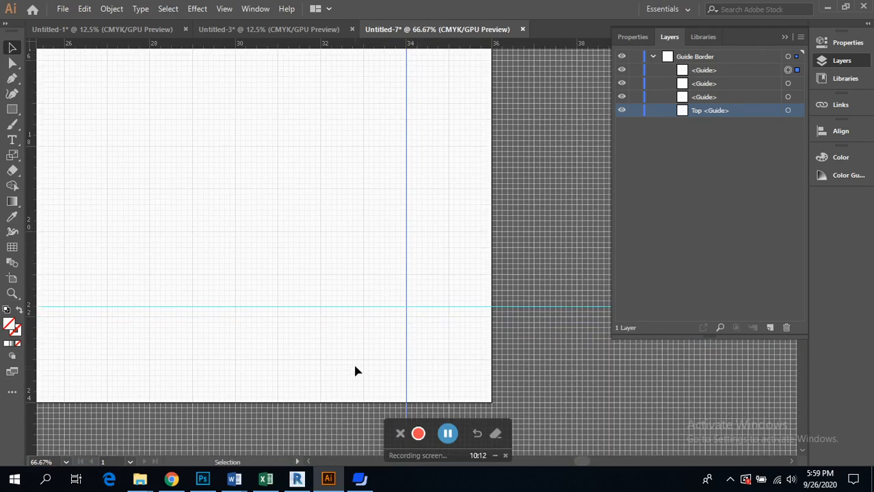
Select the lower horizontal guide and move it onto the 22-inch grid line, 2 inches above the artboard's lower edge
{"action": "scroll", "coordinate": [343, 369], "scroll_direction": "down", "scroll_amount": 2}
{"action": "scroll", "coordinate": [293, 364], "scroll_direction": "left", "scroll_amount": 3}
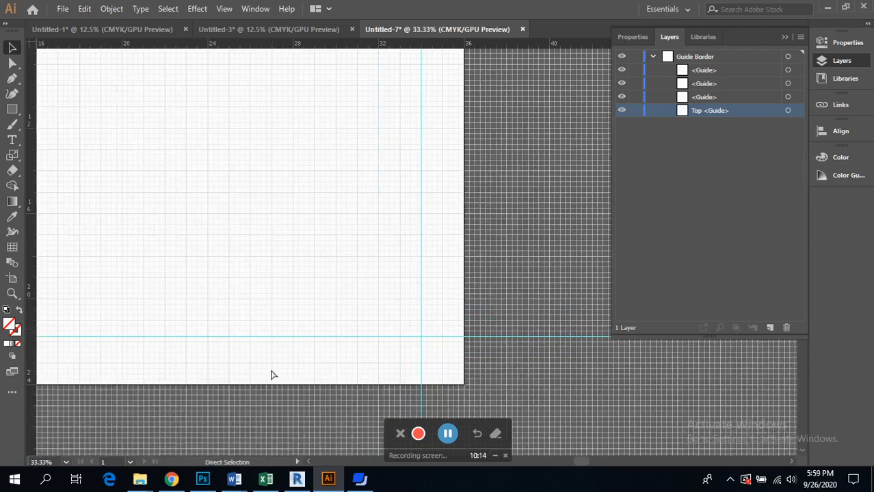
{"action": "scroll", "coordinate": [271, 376], "scroll_direction": "left", "scroll_amount": 2}
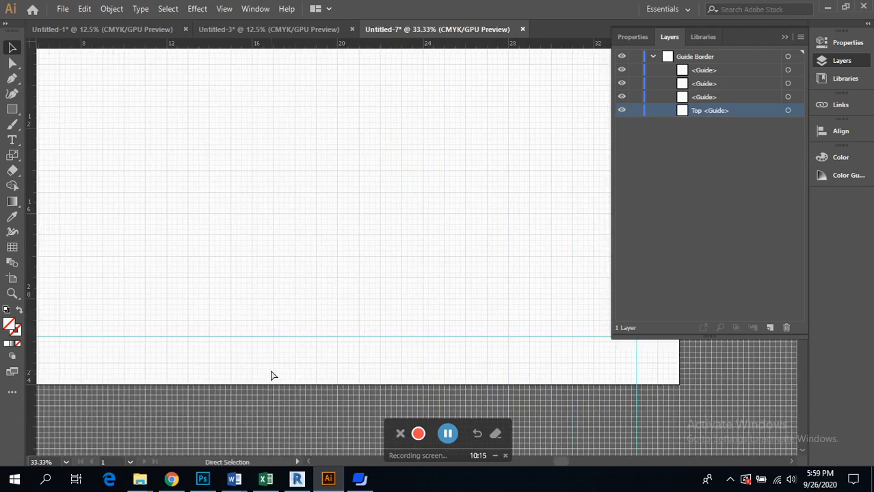
{"action": "left_click_drag", "start_coordinate": [411, 375], "coordinate": [303, 244]}
{"action": "left_click", "coordinate": [385, 371]}
{"action": "left_click_drag", "start_coordinate": [408, 371], "coordinate": [299, 216]}
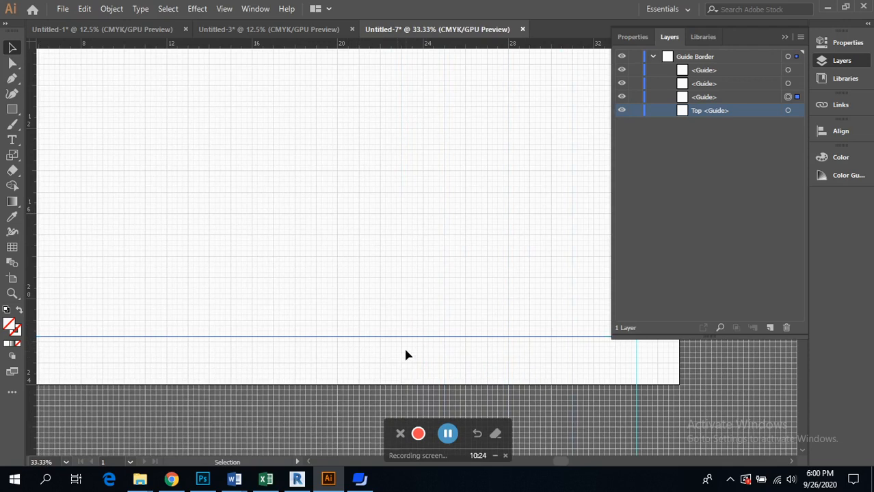
{"action": "left_click_drag", "start_coordinate": [408, 372], "coordinate": [179, 112]}
{"action": "scroll", "coordinate": [284, 311], "scroll_direction": "down", "scroll_amount": 2}
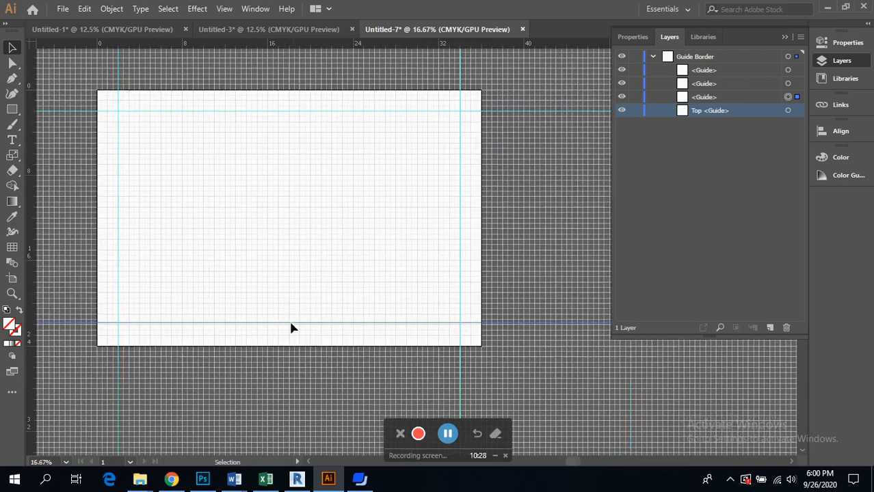
{"action": "scroll", "coordinate": [297, 324], "scroll_direction": "up", "scroll_amount": 4}
{"action": "scroll", "coordinate": [319, 337], "scroll_direction": "up", "scroll_amount": 2}
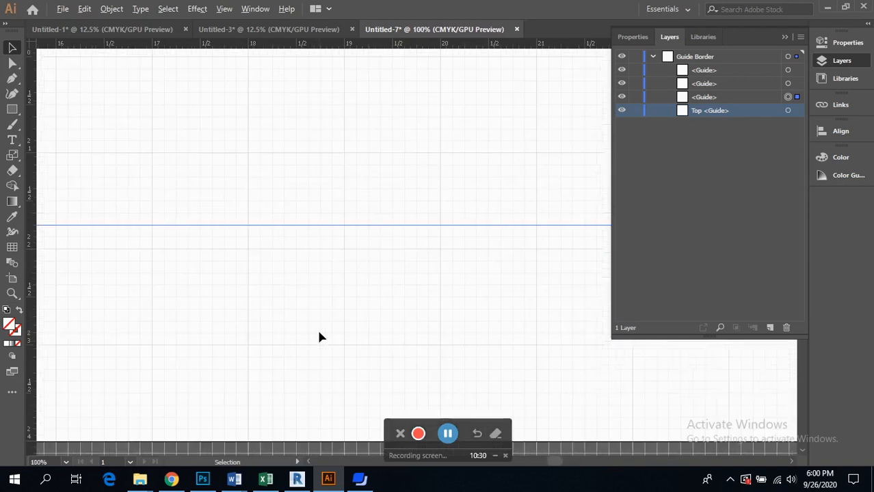
{"action": "scroll", "coordinate": [317, 328], "scroll_direction": "up", "scroll_amount": 2}
{"action": "scroll", "coordinate": [315, 330], "scroll_direction": "down", "scroll_amount": 6, "text": "alt"}
Select the left vertical guide, check its alignment with the 2-inch grid line up close, and deselect it
{"action": "scroll", "coordinate": [304, 304], "scroll_direction": "down", "scroll_amount": 1, "text": "alt"}
{"action": "scroll", "coordinate": [222, 269], "scroll_direction": "up", "scroll_amount": 2, "text": "alt"}
{"action": "scroll", "coordinate": [229, 253], "scroll_direction": "up", "scroll_amount": 3, "text": "alt"}
{"action": "scroll", "coordinate": [274, 239], "scroll_direction": "up", "scroll_amount": 3, "text": "alt"}
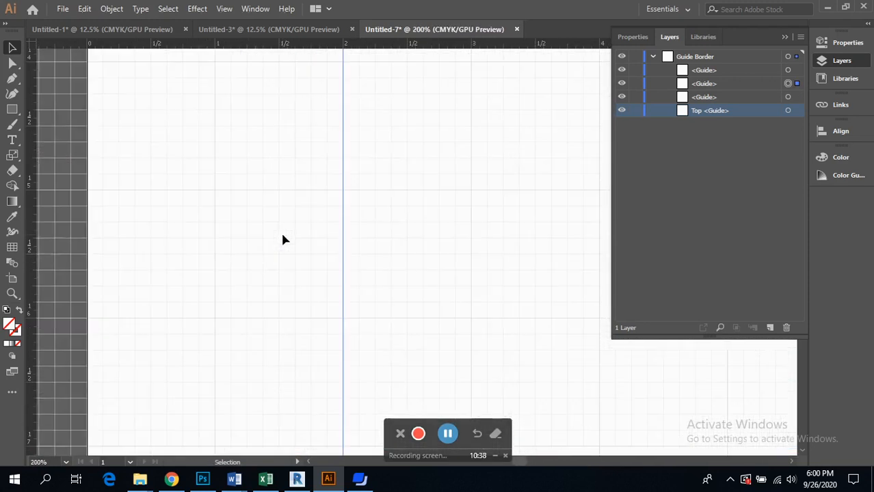
{"action": "scroll", "coordinate": [282, 236], "scroll_direction": "down", "scroll_amount": 8, "text": "alt"}
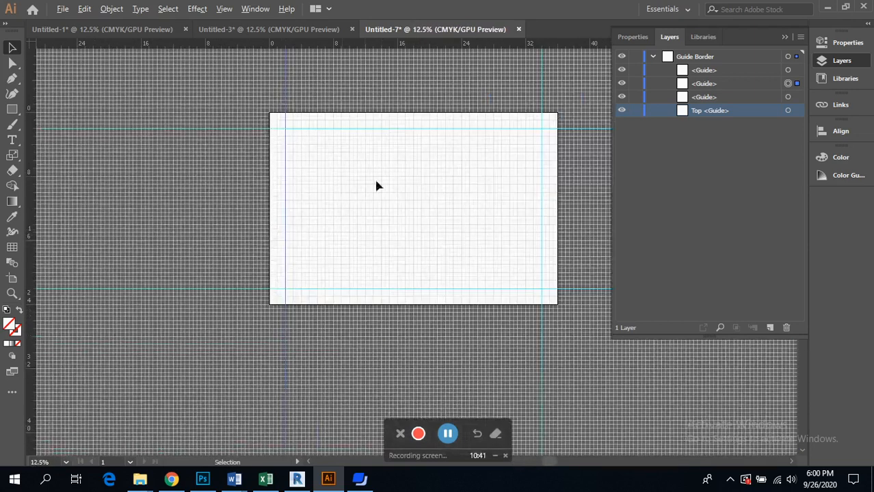
{"action": "left_click", "coordinate": [377, 181]}
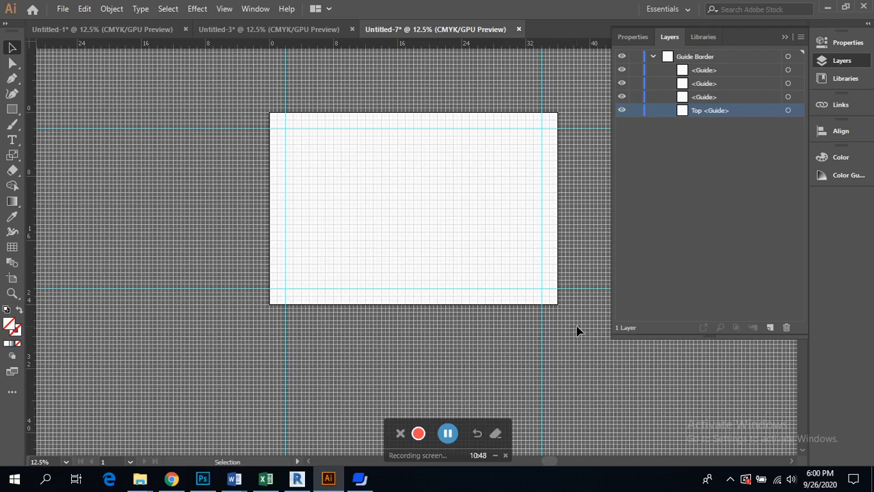
Select all four border guides to check them, and lock the Guide Border layer
{"action": "key", "text": "ctrl+a"}
{"action": "scroll", "coordinate": [347, 258], "scroll_direction": "up", "scroll_amount": 1}
{"action": "scroll", "coordinate": [363, 269], "scroll_direction": "down", "scroll_amount": 1}
{"action": "scroll", "coordinate": [402, 247], "scroll_direction": "right", "scroll_amount": 2}
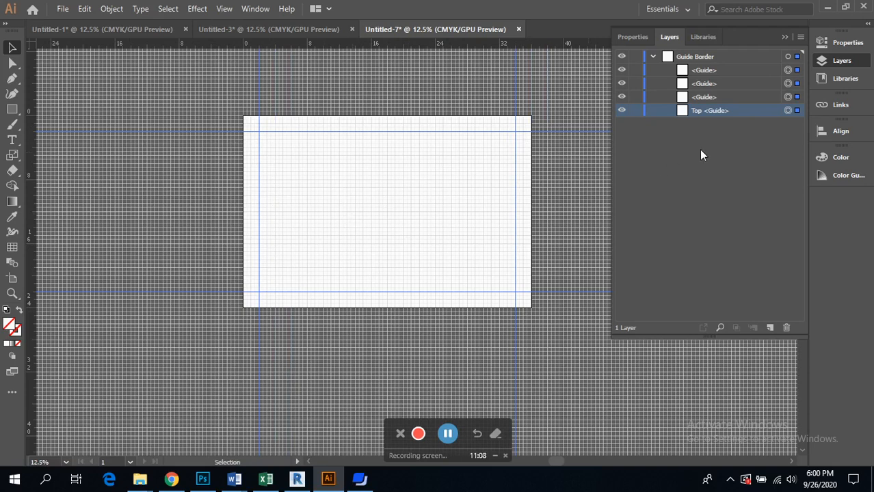
{"action": "left_click", "coordinate": [635, 58]}
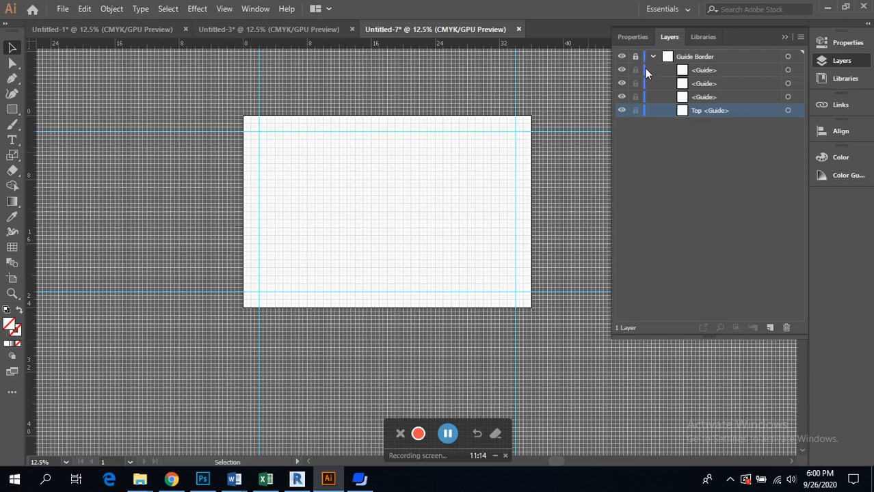
Create a new layer above Guide Border and name it "Photgraph"
{"action": "left_click", "coordinate": [770, 329]}
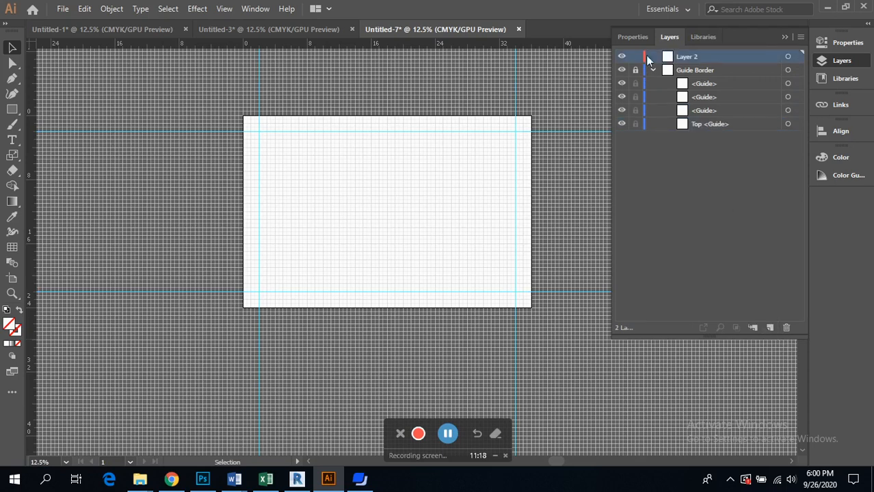
{"action": "double_click", "coordinate": [689, 57]}
{"action": "type", "text": "Photgraph"}
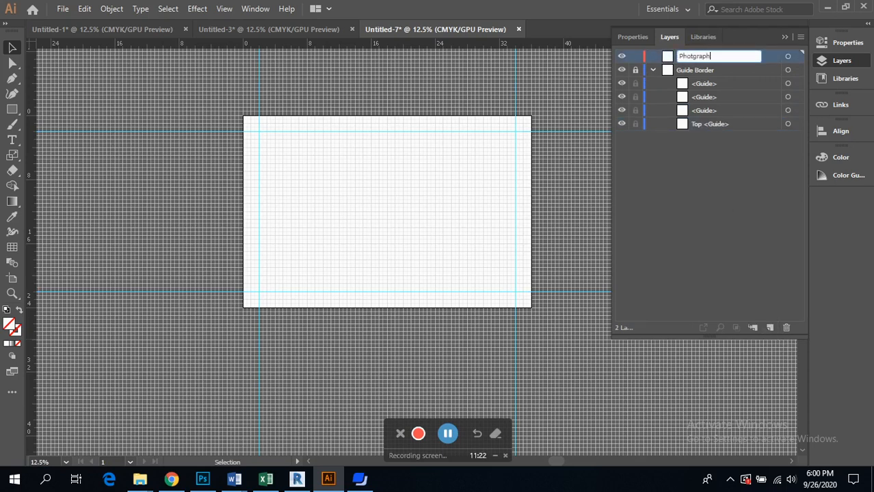
{"action": "key", "text": "Return"}
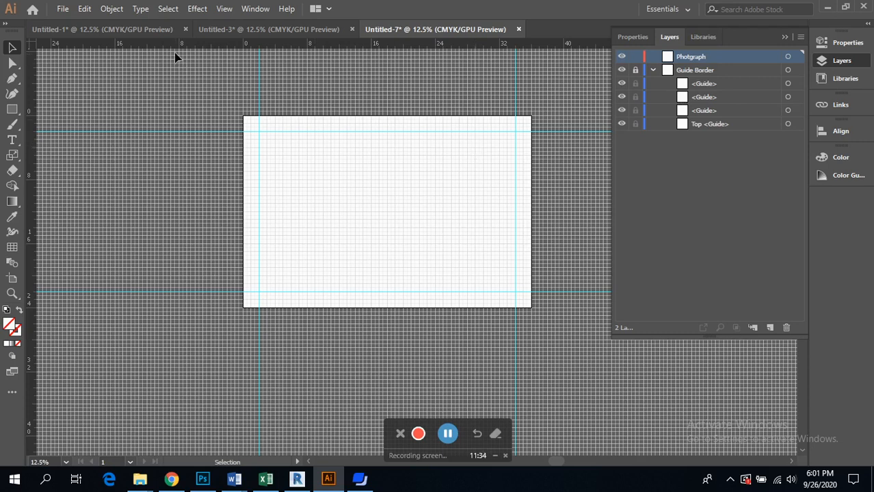
Browse the "1 portrait" folder with the Place command and load the interior staircase photo numbered 29 (IMG_8758) for placement
{"action": "left_click", "coordinate": [63, 9]}
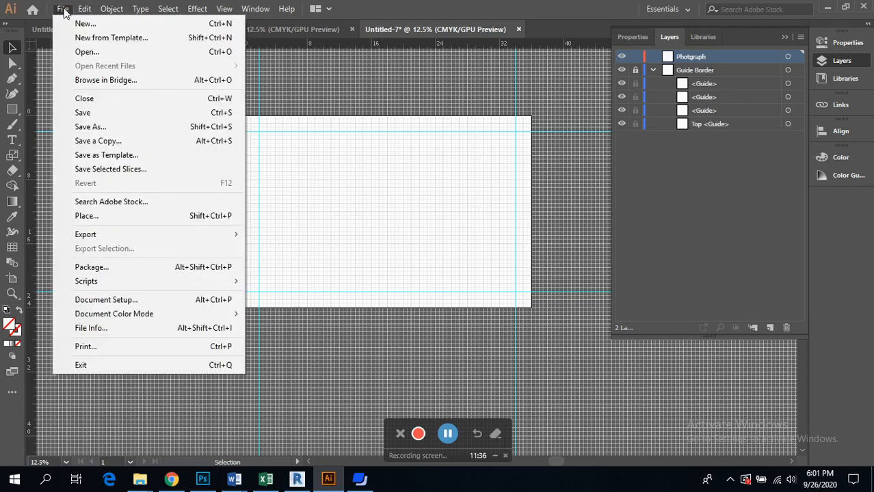
{"action": "left_click", "coordinate": [182, 222]}
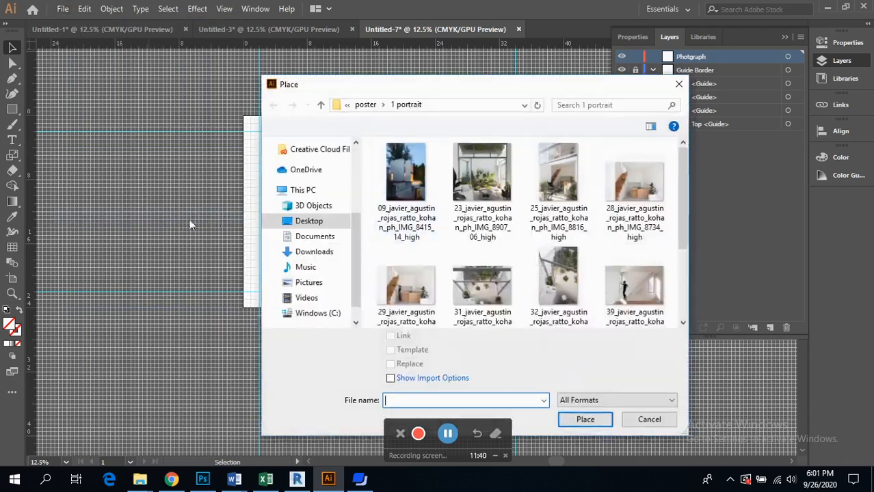
{"action": "scroll", "coordinate": [479, 198], "scroll_direction": "down", "scroll_amount": 3}
{"action": "scroll", "coordinate": [506, 214], "scroll_direction": "up", "scroll_amount": 3}
{"action": "scroll", "coordinate": [429, 212], "scroll_direction": "down", "scroll_amount": 2}
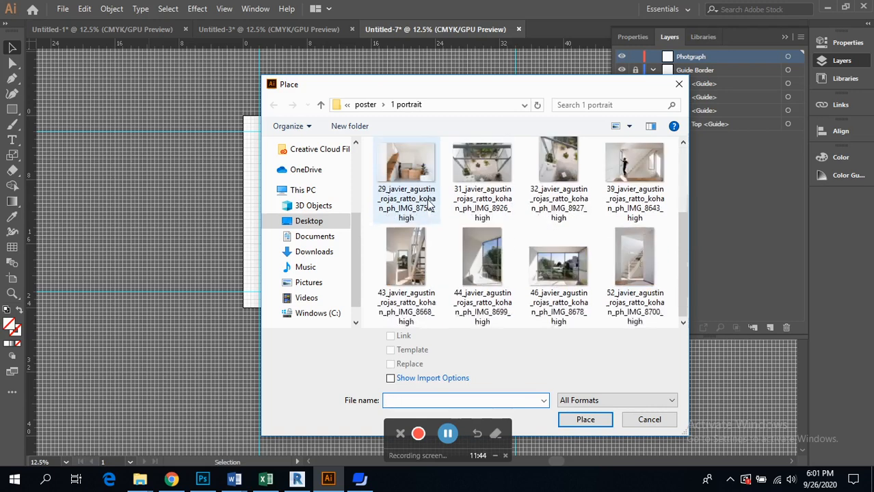
{"action": "scroll", "coordinate": [478, 233], "scroll_direction": "up", "scroll_amount": 2}
{"action": "scroll", "coordinate": [556, 257], "scroll_direction": "down", "scroll_amount": 2}
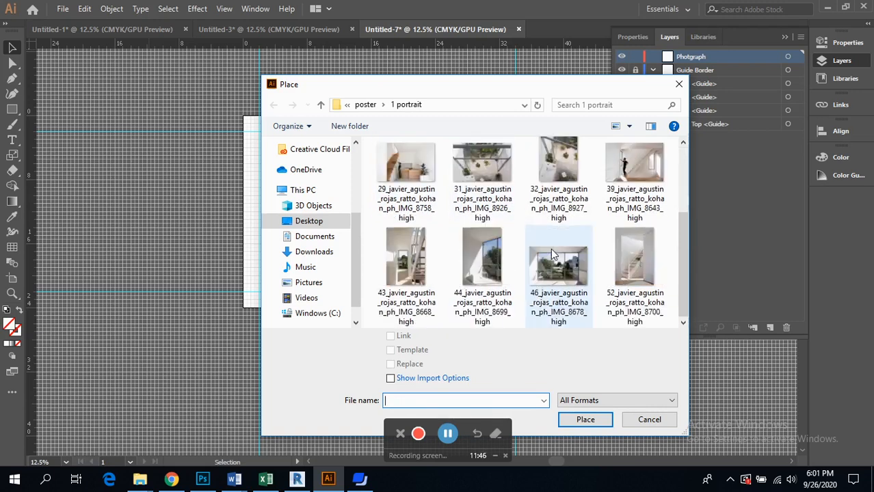
{"action": "left_click", "coordinate": [415, 185]}
{"action": "double_click", "coordinate": [414, 180]}
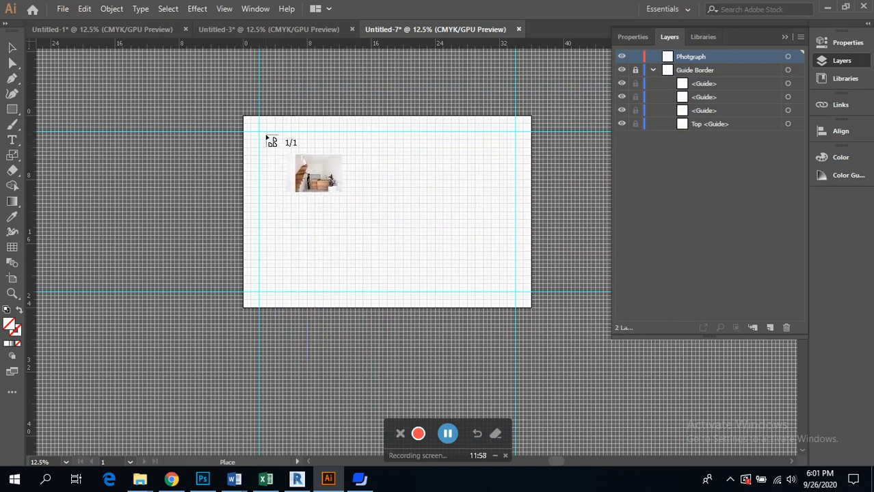
Place the photo on the artboard from the intersection of the top and left guides, scaled to about 15 inches wide
{"action": "scroll", "coordinate": [263, 137], "scroll_direction": "up", "scroll_amount": 3}
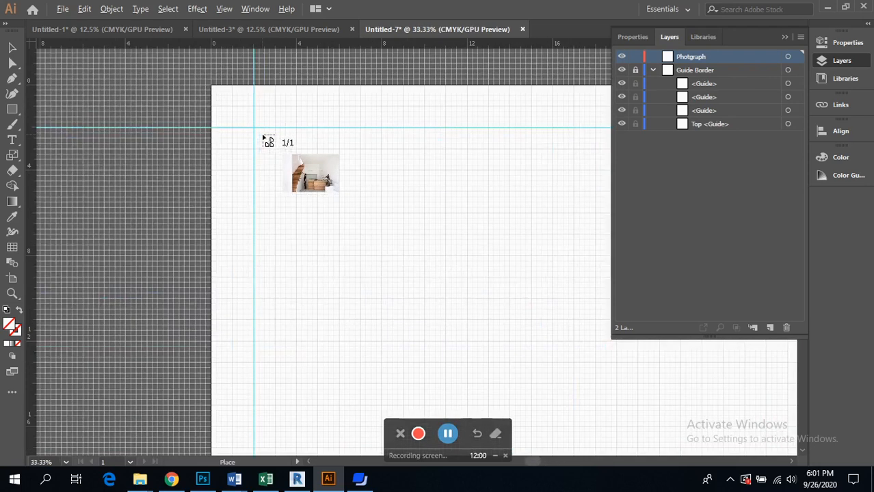
{"action": "left_click_drag", "start_coordinate": [253, 128], "coordinate": [498, 215]}
{"action": "scroll", "coordinate": [377, 222], "scroll_direction": "down", "scroll_amount": 5}
{"action": "scroll", "coordinate": [464, 182], "scroll_direction": "down", "scroll_amount": 2}
{"action": "scroll", "coordinate": [476, 187], "scroll_direction": "up", "scroll_amount": 1}
{"action": "scroll", "coordinate": [489, 214], "scroll_direction": "right", "scroll_amount": 2}
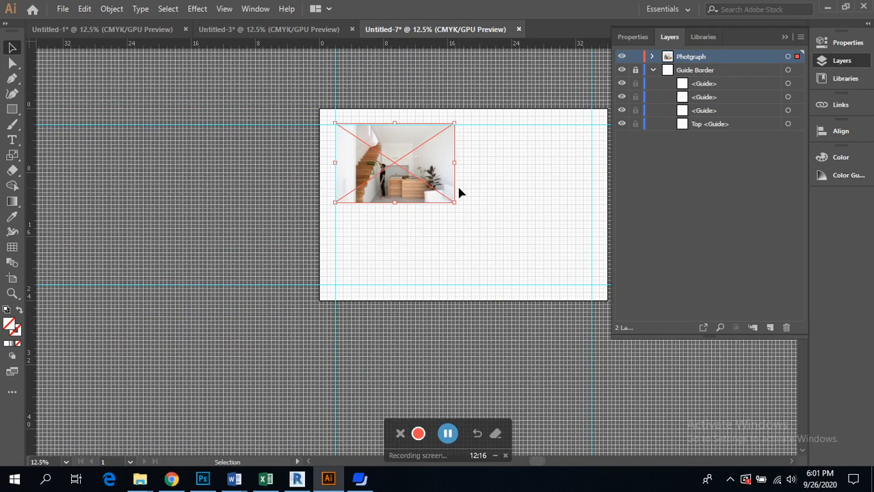
Delete the placed photo and load the interior staircase photo numbered 29 (IMG_8758) again with the Place command
{"action": "key", "text": "Delete"}
{"action": "left_click", "coordinate": [63, 9]}
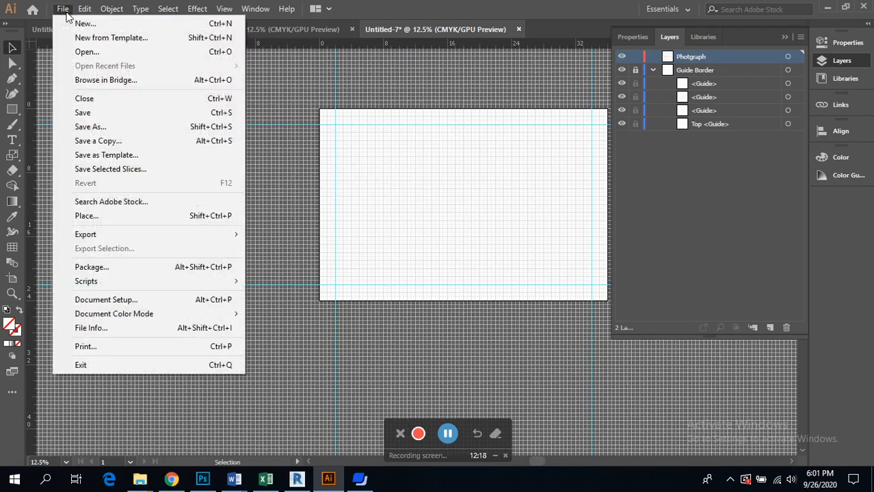
{"action": "left_click", "coordinate": [140, 216]}
{"action": "scroll", "coordinate": [478, 254], "scroll_direction": "down", "scroll_amount": 2}
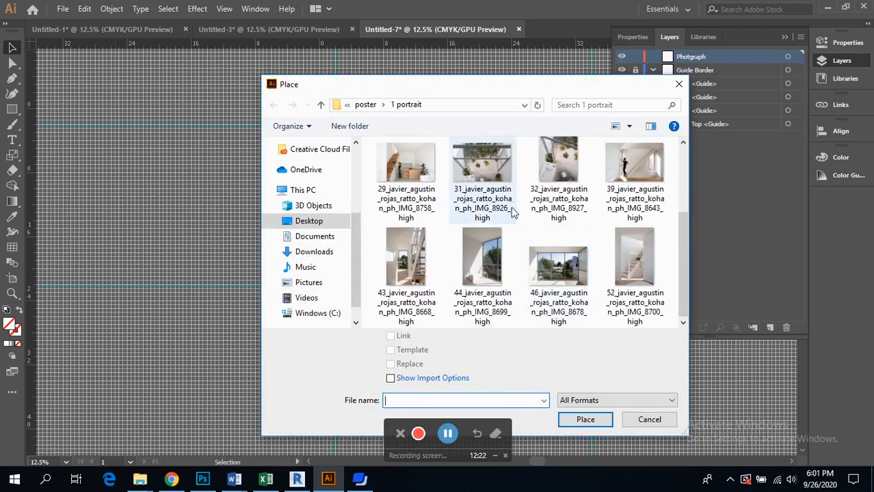
{"action": "scroll", "coordinate": [540, 224], "scroll_direction": "up", "scroll_amount": 2}
{"action": "scroll", "coordinate": [565, 246], "scroll_direction": "down", "scroll_amount": 2}
{"action": "scroll", "coordinate": [571, 253], "scroll_direction": "up", "scroll_amount": 2}
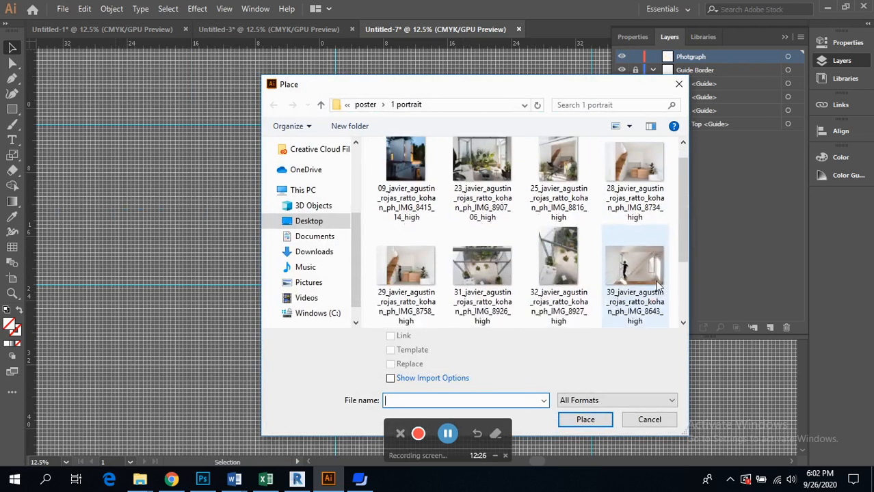
{"action": "scroll", "coordinate": [646, 283], "scroll_direction": "down", "scroll_amount": 2}
{"action": "left_click", "coordinate": [404, 174]}
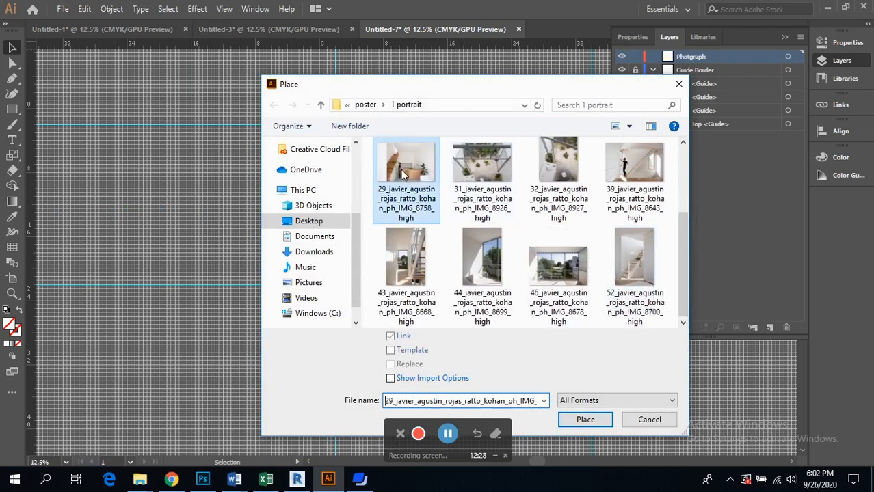
{"action": "double_click", "coordinate": [409, 186]}
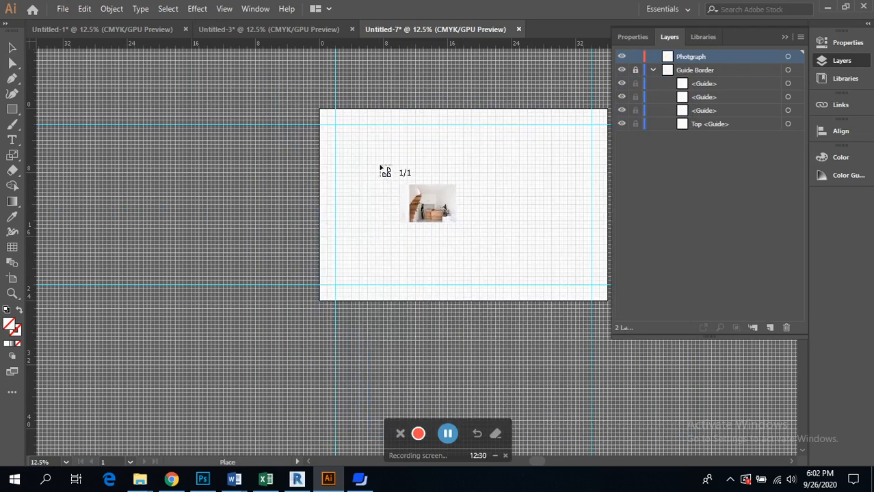
Place the loaded photo at its default size, about 5 inches wide, inspect it up close and delete it
{"action": "left_click", "coordinate": [379, 164]}
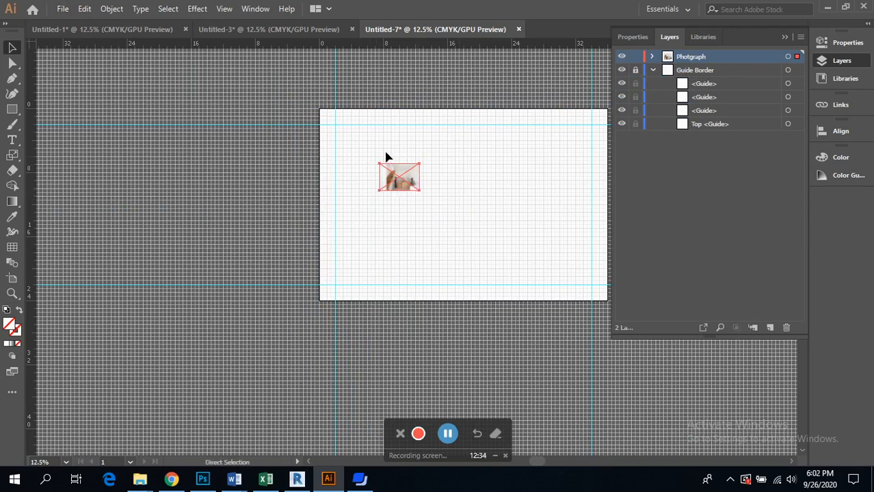
{"action": "scroll", "coordinate": [391, 156], "scroll_direction": "up", "scroll_amount": 4}
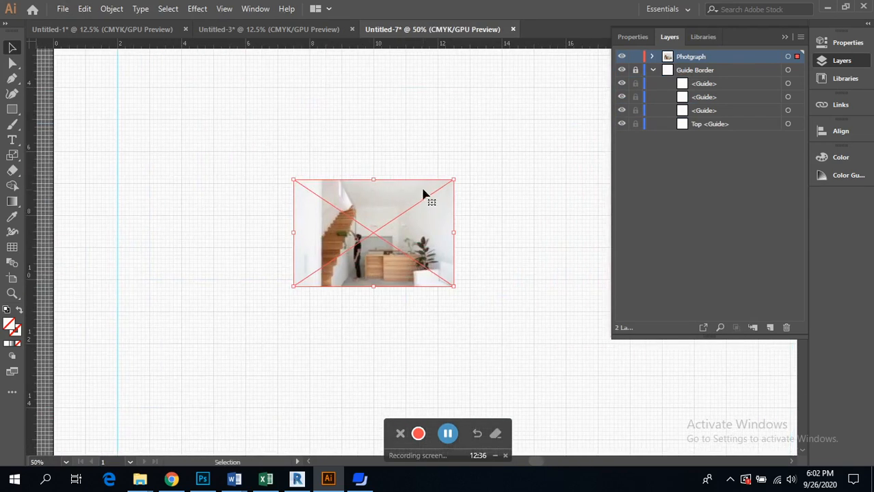
{"action": "scroll", "coordinate": [425, 198], "scroll_direction": "down", "scroll_amount": 3}
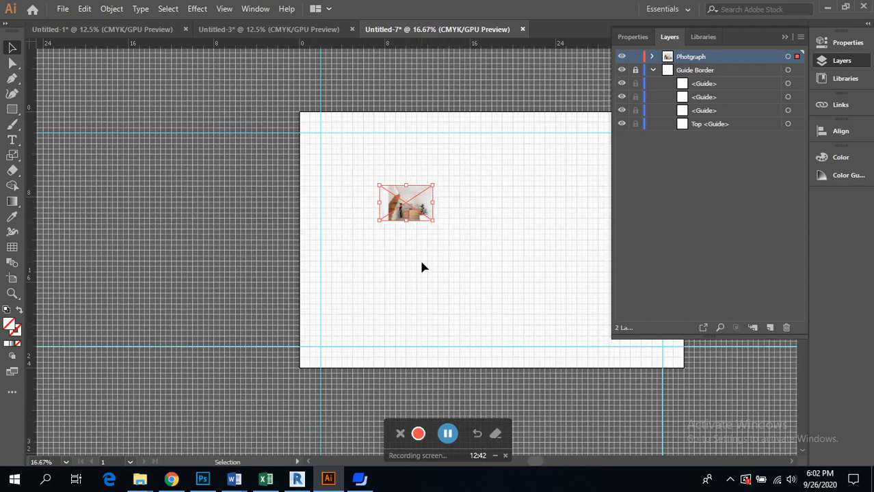
{"action": "key", "text": "Delete"}
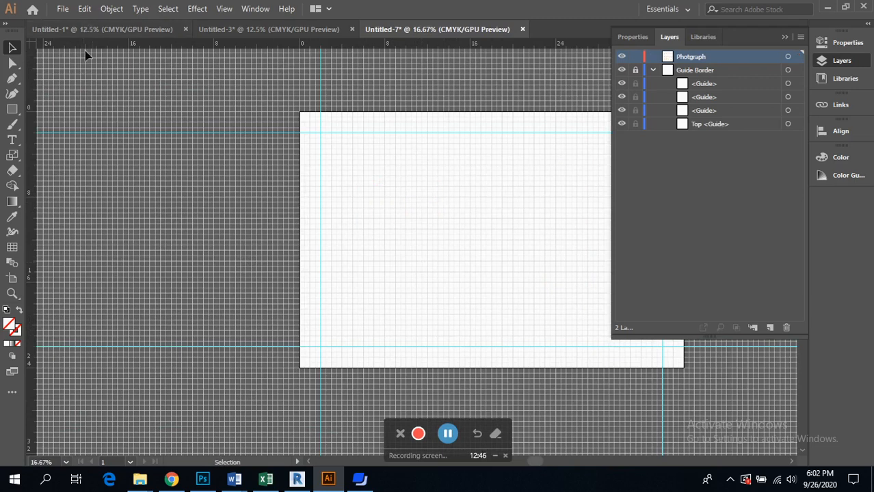
Place the staircase photo numbered 29 (IMG_8758) near the artboard's upper-left guide corner, sized about 13.5 x 9 in
{"action": "key", "text": "ctrl+minus"}
{"action": "scroll", "coordinate": [355, 202], "scroll_direction": "right", "scroll_amount": 1}
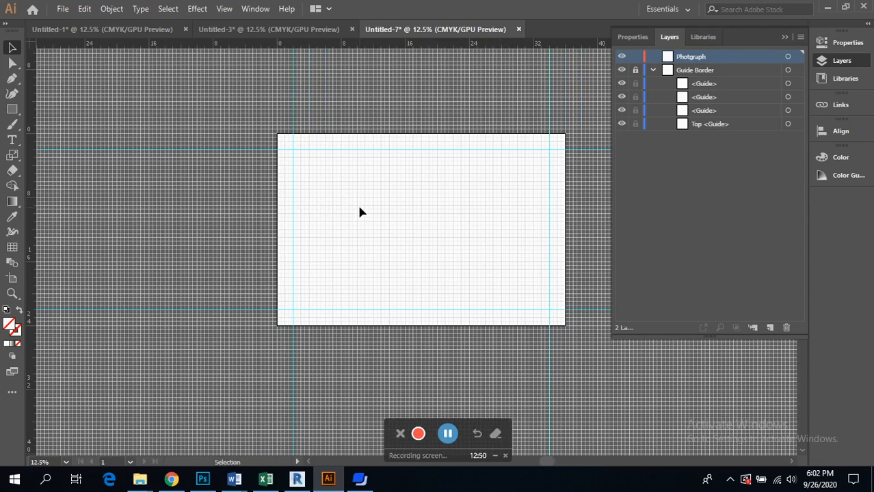
{"action": "key", "text": "ctrl"}
{"action": "key", "text": "ctrl+shift+p"}
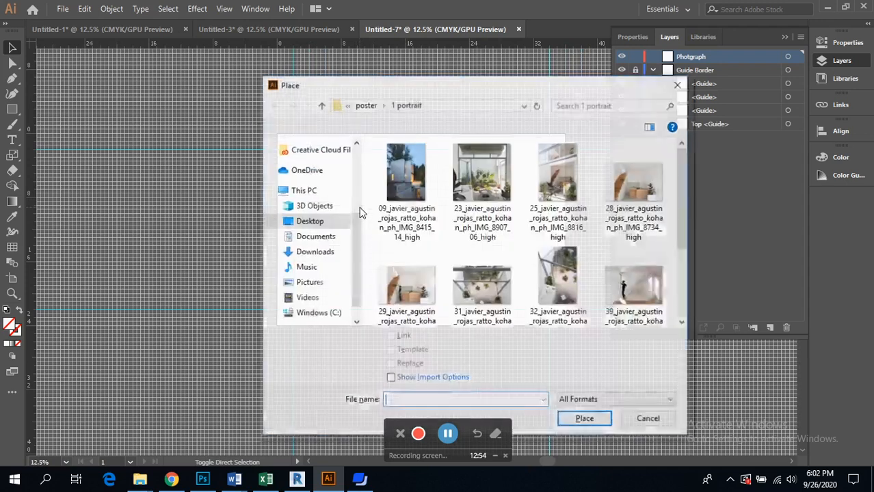
{"action": "scroll", "coordinate": [452, 199], "scroll_direction": "down", "scroll_amount": 2}
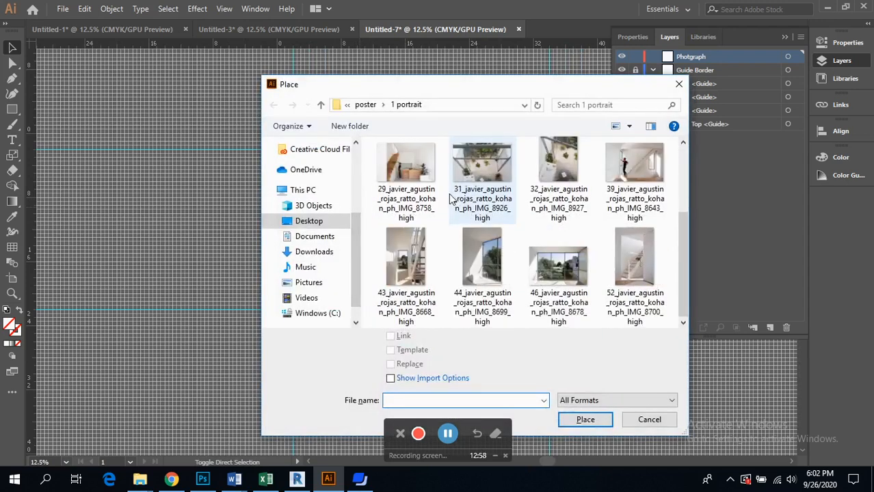
{"action": "scroll", "coordinate": [452, 199], "scroll_direction": "up", "scroll_amount": 1}
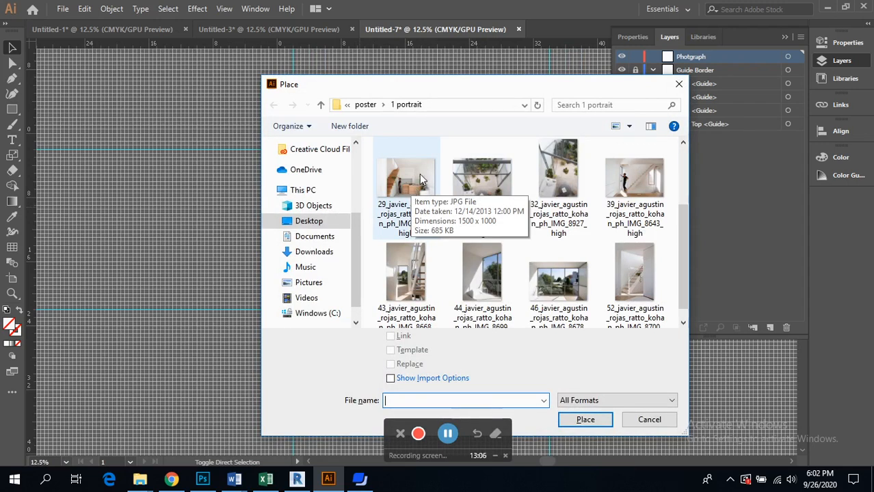
{"action": "left_click", "coordinate": [416, 193]}
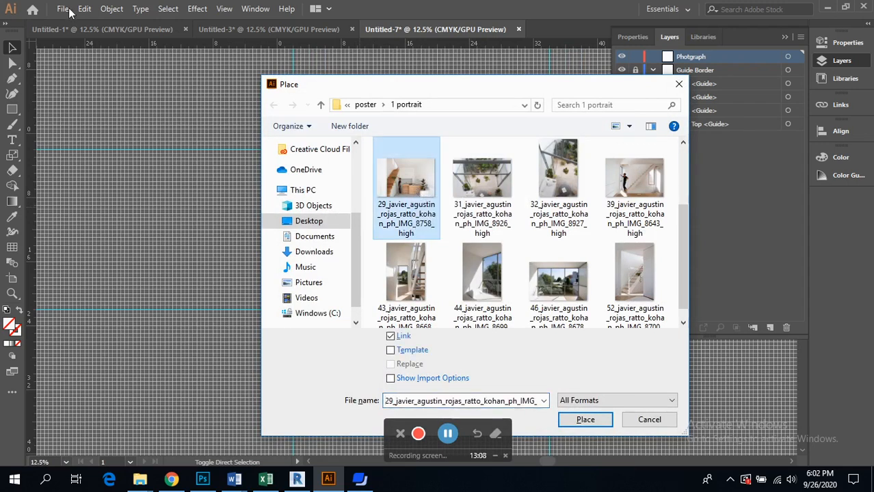
{"action": "double_click", "coordinate": [400, 177]}
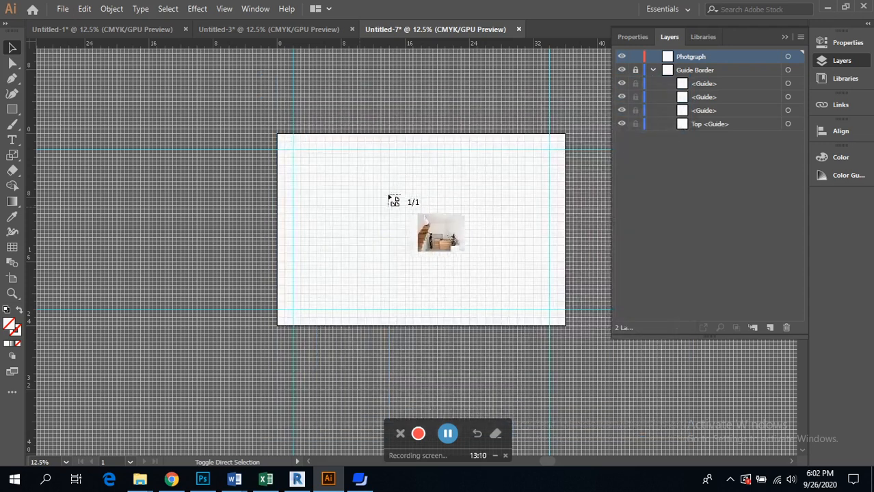
{"action": "left_click_drag", "start_coordinate": [304, 149], "coordinate": [411, 268]}
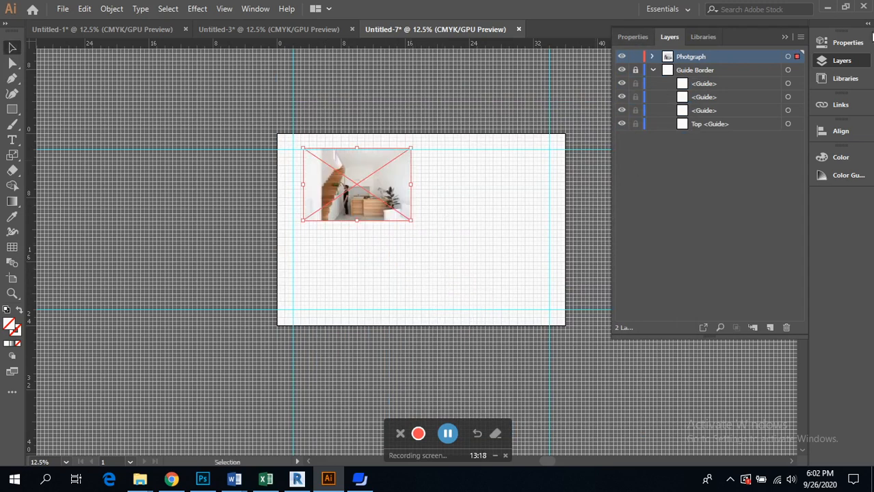
Examine the placed photo's transform values and available quick actions, and inspect the image on the artboard
{"action": "left_click", "coordinate": [833, 42]}
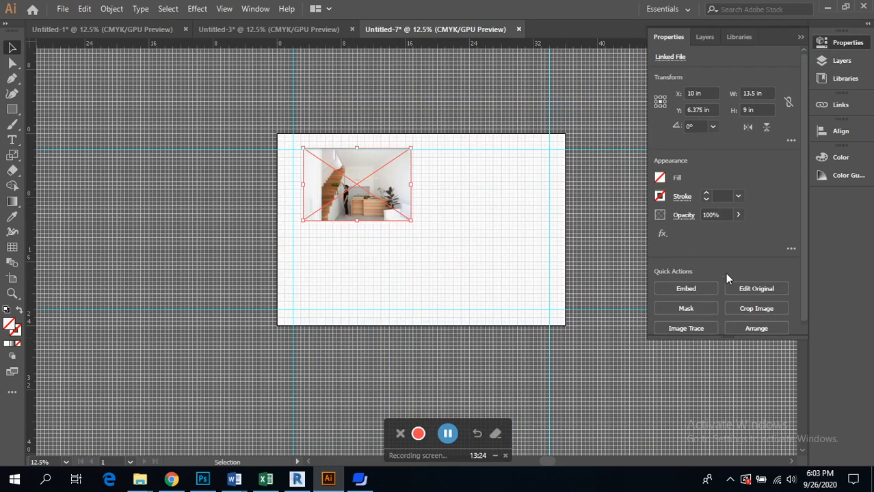
{"action": "scroll", "coordinate": [752, 267], "scroll_direction": "down", "scroll_amount": 1}
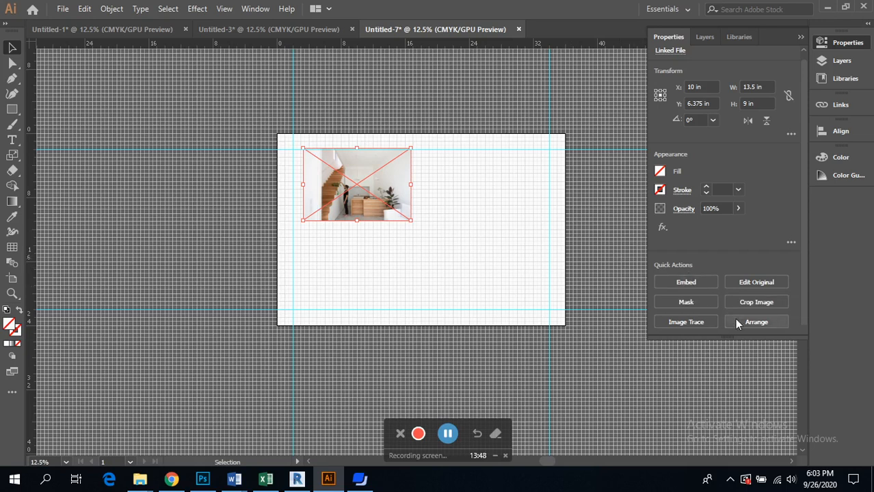
{"action": "left_click", "coordinate": [499, 214]}
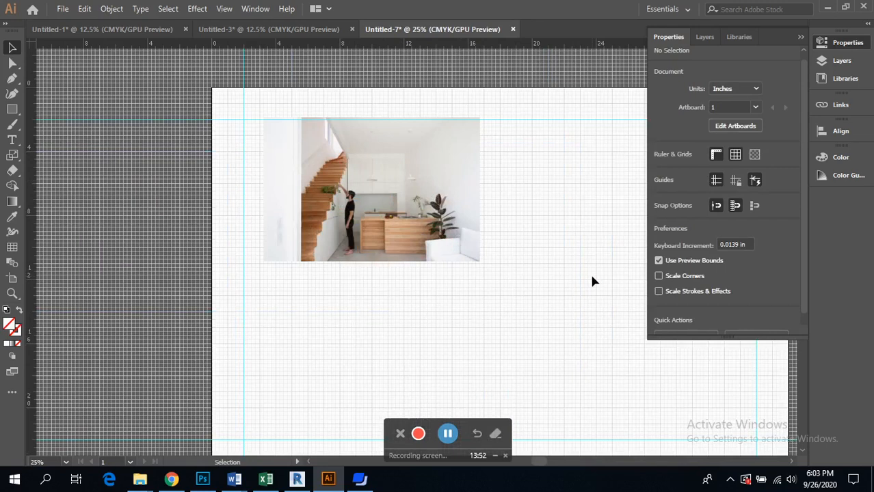
{"action": "scroll", "coordinate": [714, 279], "scroll_direction": "down", "scroll_amount": 2}
{"action": "left_click", "coordinate": [349, 205]}
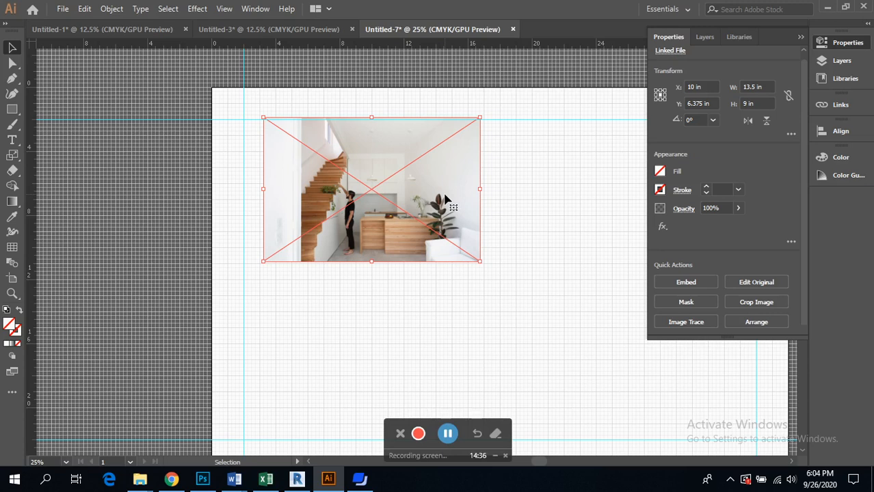
{"action": "scroll", "coordinate": [444, 195], "scroll_direction": "down", "scroll_amount": 1}
{"action": "scroll", "coordinate": [444, 196], "scroll_direction": "right", "scroll_amount": 1}
{"action": "scroll", "coordinate": [444, 196], "scroll_direction": "down", "scroll_amount": 1}
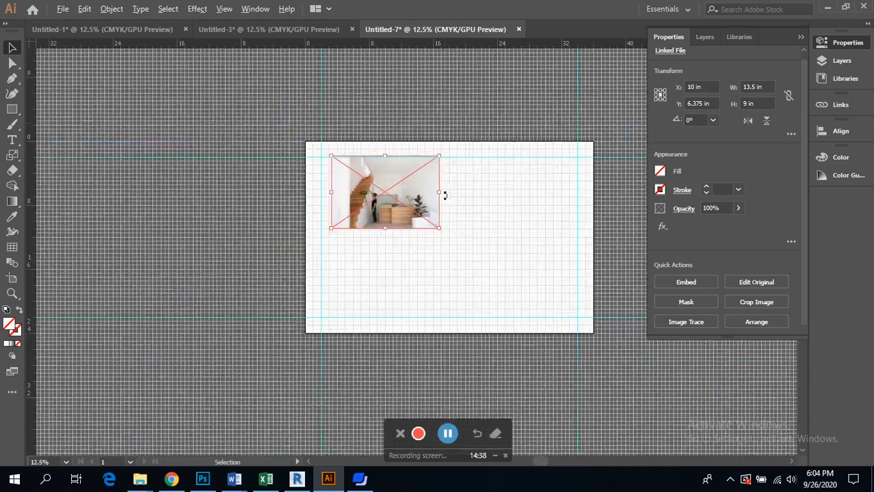
{"action": "scroll", "coordinate": [444, 195], "scroll_direction": "right", "scroll_amount": 1}
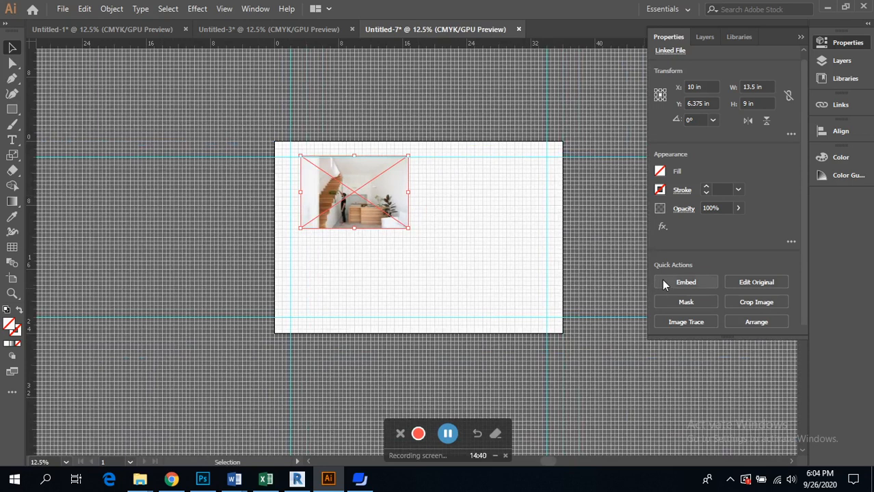
{"action": "left_click", "coordinate": [486, 270]}
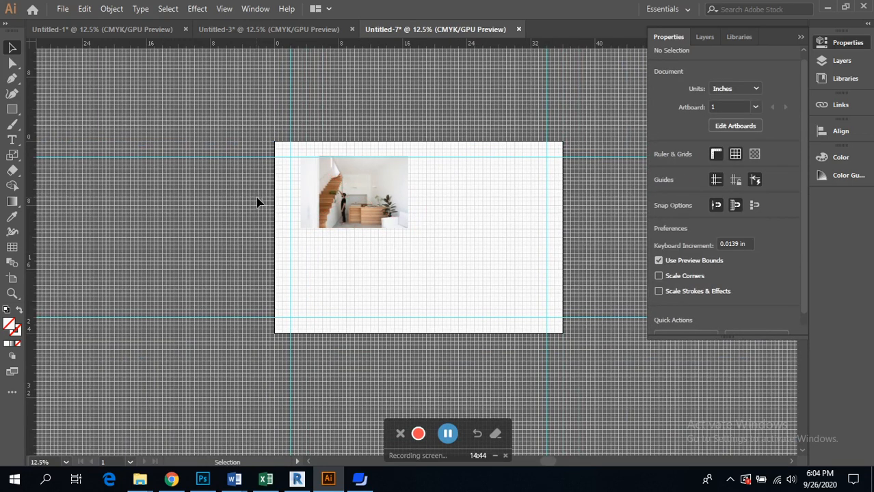
Place the courtyard garden photo numbered 23 (IMG_8907) just right of the staircase photo, sized about 9 x 9 in
{"action": "key", "text": "ctrl+plus"}
{"action": "scroll", "coordinate": [406, 244], "scroll_direction": "down", "scroll_amount": 3}
{"action": "scroll", "coordinate": [407, 236], "scroll_direction": "up", "scroll_amount": 2}
{"action": "scroll", "coordinate": [408, 235], "scroll_direction": "right", "scroll_amount": 2}
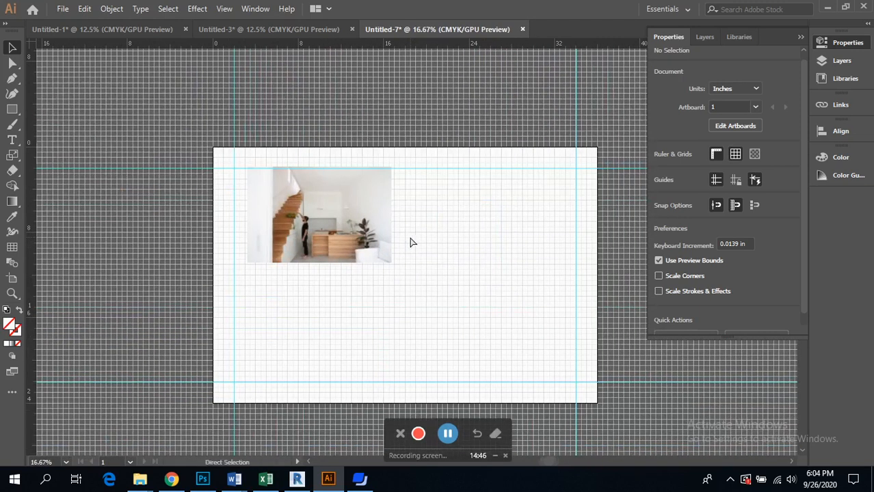
{"action": "key", "text": "shift+ctrl+p"}
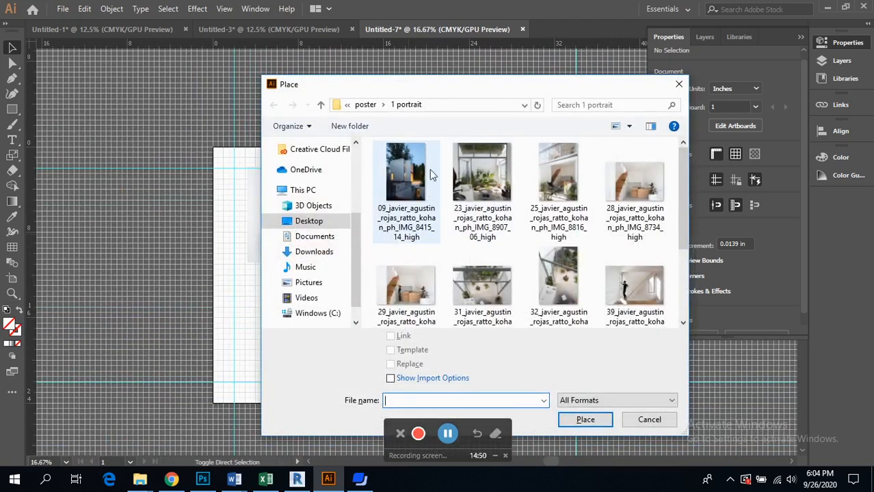
{"action": "double_click", "coordinate": [482, 179]}
{"action": "left_click_drag", "start_coordinate": [395, 168], "coordinate": [497, 291]}
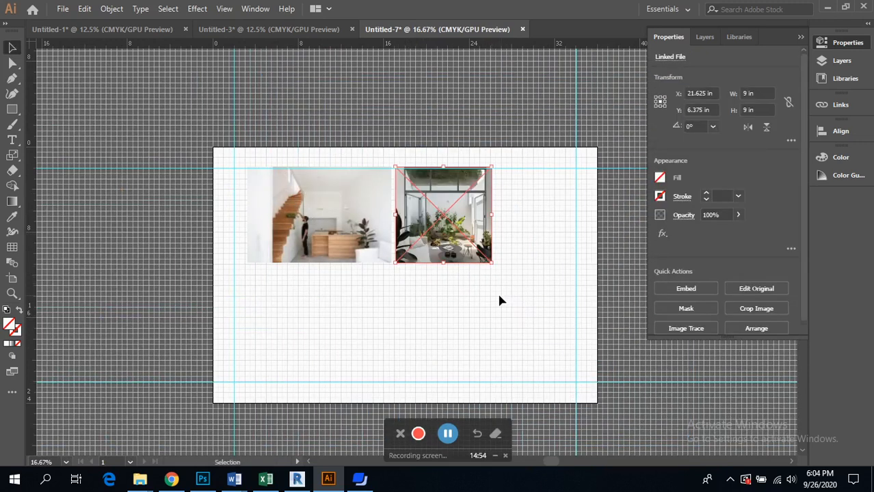
{"action": "left_click", "coordinate": [497, 291]}
Place the dusk exterior photo numbered 09 (IMG_8415) right of the garden photo, sized about 6 x 9 in
{"action": "key", "text": "ctrl+shift+p"}
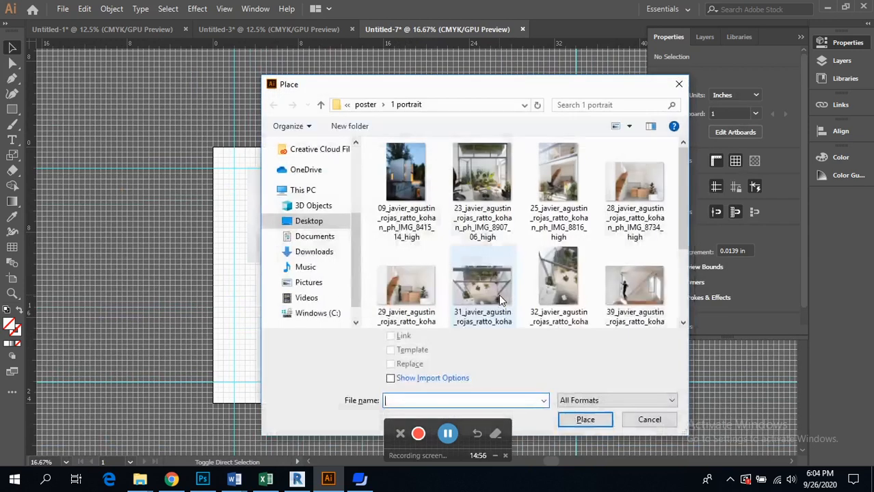
{"action": "double_click", "coordinate": [433, 197]}
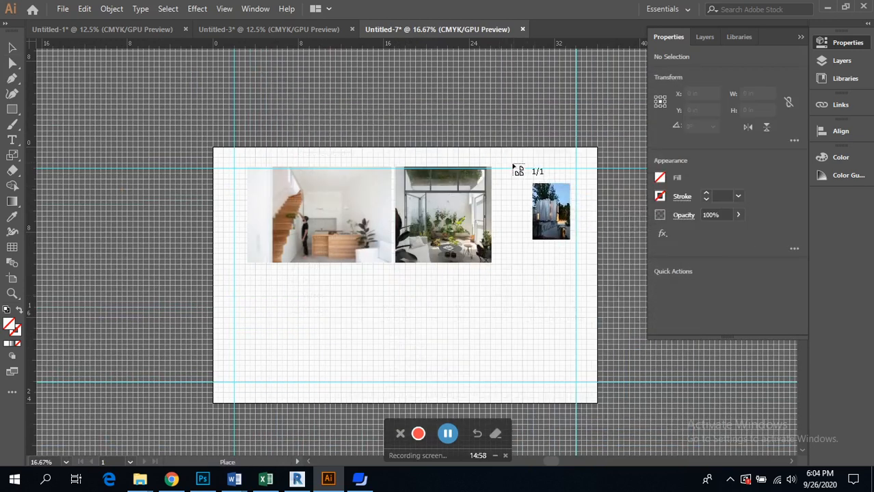
{"action": "left_click_drag", "start_coordinate": [504, 170], "coordinate": [569, 283]}
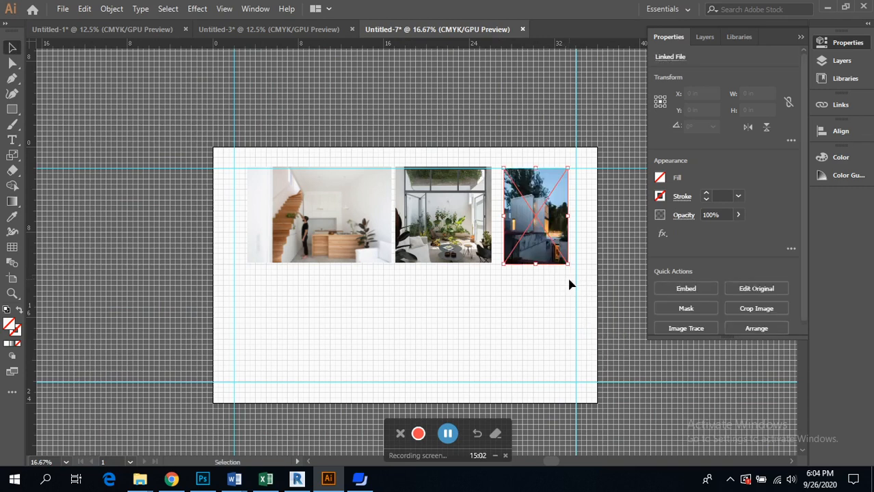
{"action": "left_click", "coordinate": [498, 316]}
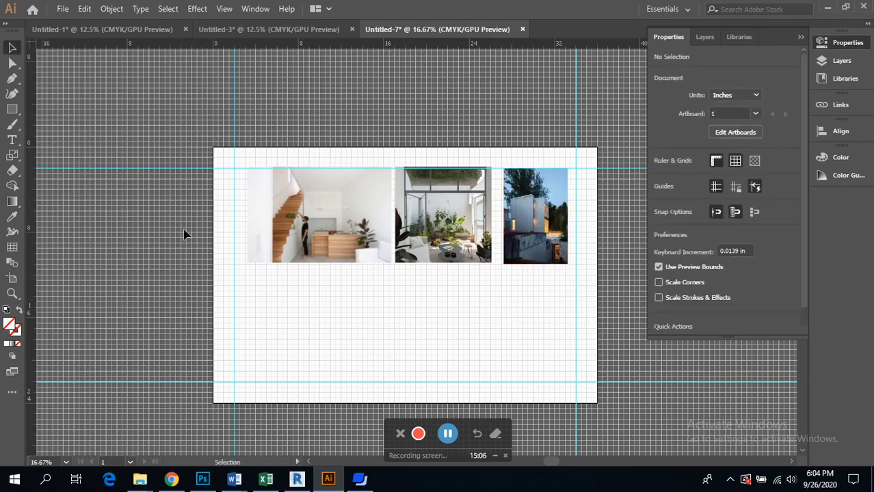
Move the staircase photo so its upper-left corner snaps to the intersection of the top and left guides
{"action": "scroll", "coordinate": [236, 181], "scroll_direction": "up", "scroll_amount": 2}
{"action": "scroll", "coordinate": [386, 277], "scroll_direction": "right", "scroll_amount": 1}
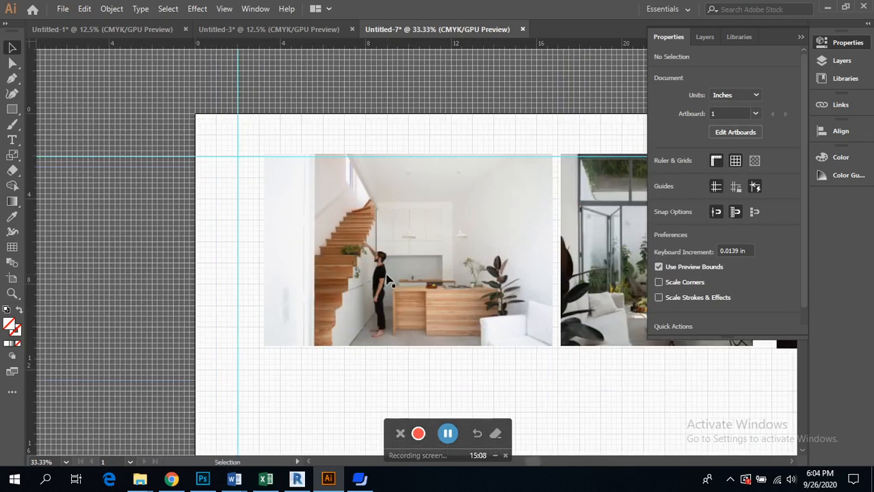
{"action": "scroll", "coordinate": [387, 277], "scroll_direction": "up", "scroll_amount": 2}
{"action": "scroll", "coordinate": [386, 277], "scroll_direction": "right", "scroll_amount": 4}
{"action": "scroll", "coordinate": [386, 277], "scroll_direction": "down", "scroll_amount": 3}
{"action": "scroll", "coordinate": [332, 244], "scroll_direction": "left", "scroll_amount": 1}
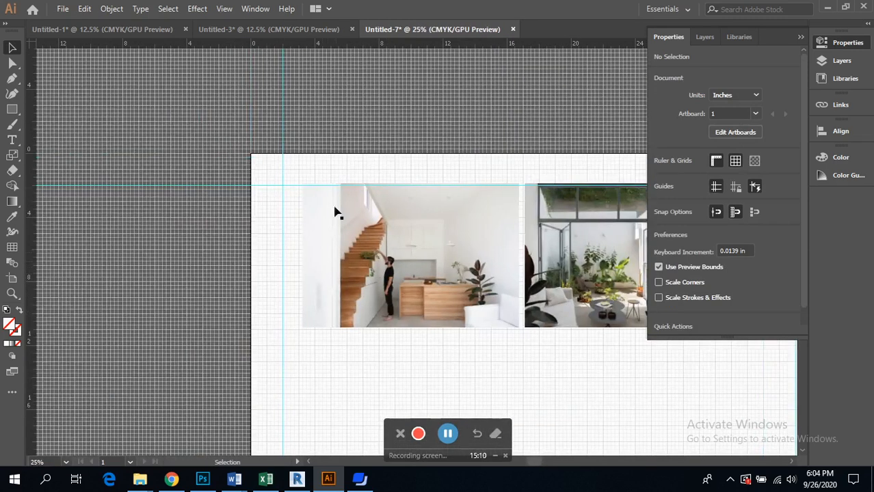
{"action": "scroll", "coordinate": [309, 182], "scroll_direction": "up", "scroll_amount": 3}
{"action": "scroll", "coordinate": [312, 205], "scroll_direction": "up", "scroll_amount": 1}
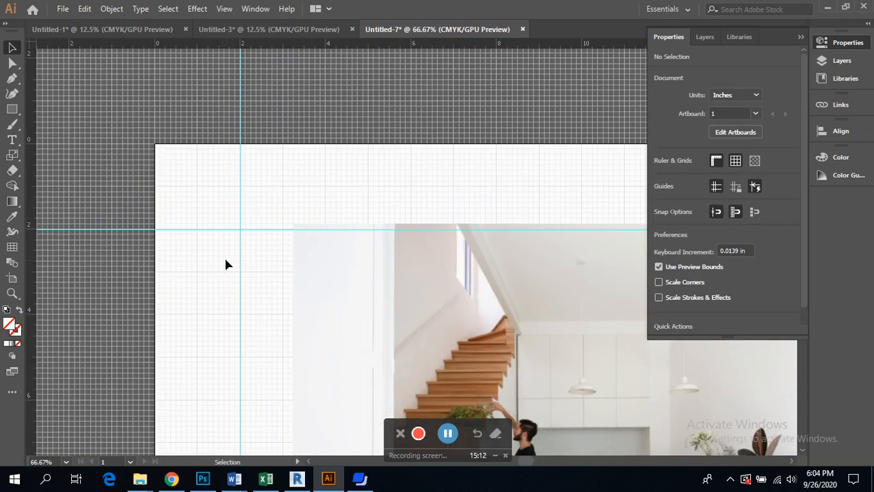
{"action": "scroll", "coordinate": [240, 277], "scroll_direction": "down", "scroll_amount": 1}
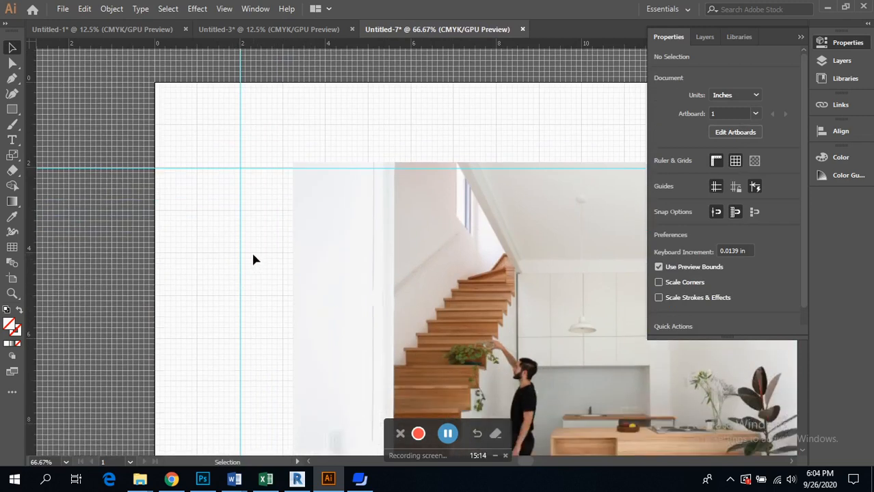
{"action": "left_click_drag", "start_coordinate": [331, 230], "coordinate": [279, 237]}
{"action": "scroll", "coordinate": [214, 170], "scroll_direction": "up", "scroll_amount": 4}
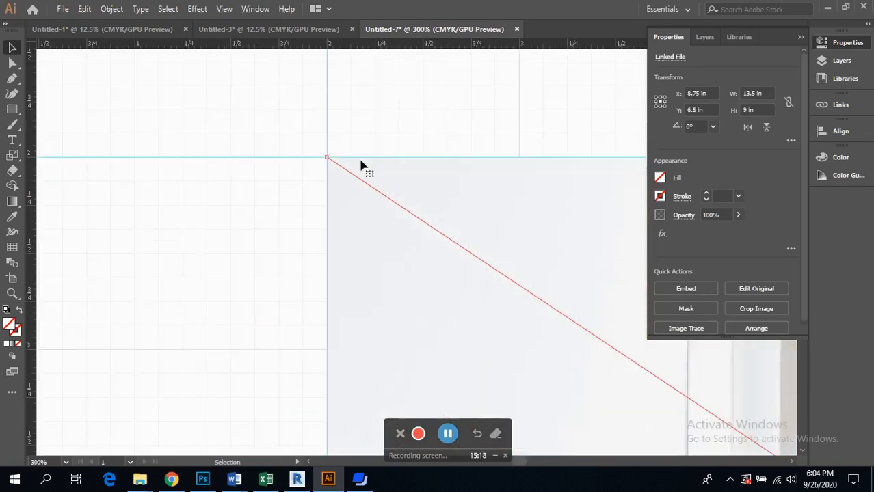
Inspect the staircase photo's lower and right-hand edges and its top corner against the guides and grid
{"action": "scroll", "coordinate": [398, 168], "scroll_direction": "down", "scroll_amount": 4}
{"action": "scroll", "coordinate": [371, 299], "scroll_direction": "up", "scroll_amount": 2}
{"action": "scroll", "coordinate": [432, 296], "scroll_direction": "down", "scroll_amount": 5}
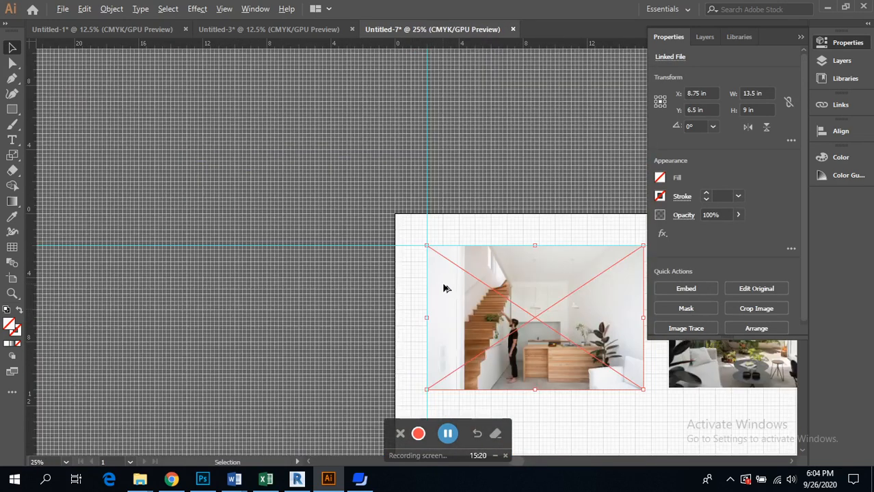
{"action": "scroll", "coordinate": [469, 378], "scroll_direction": "up", "scroll_amount": 3}
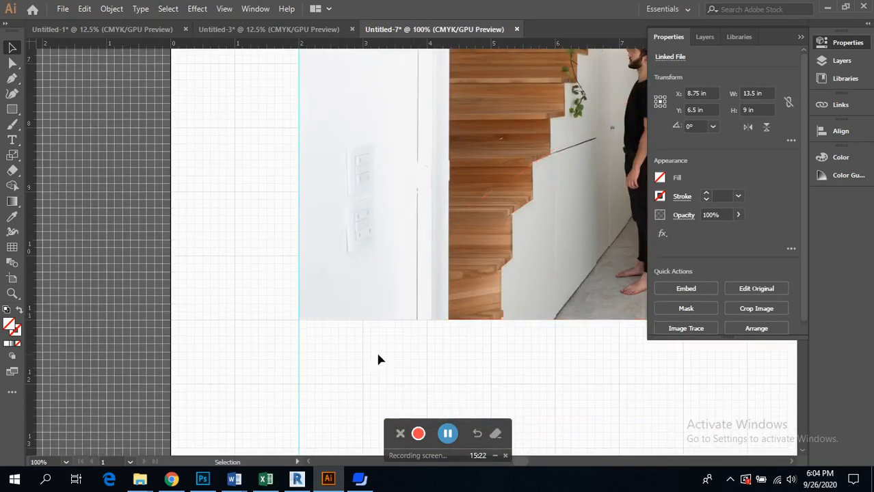
{"action": "left_click", "coordinate": [380, 359]}
{"action": "scroll", "coordinate": [331, 334], "scroll_direction": "up", "scroll_amount": 6}
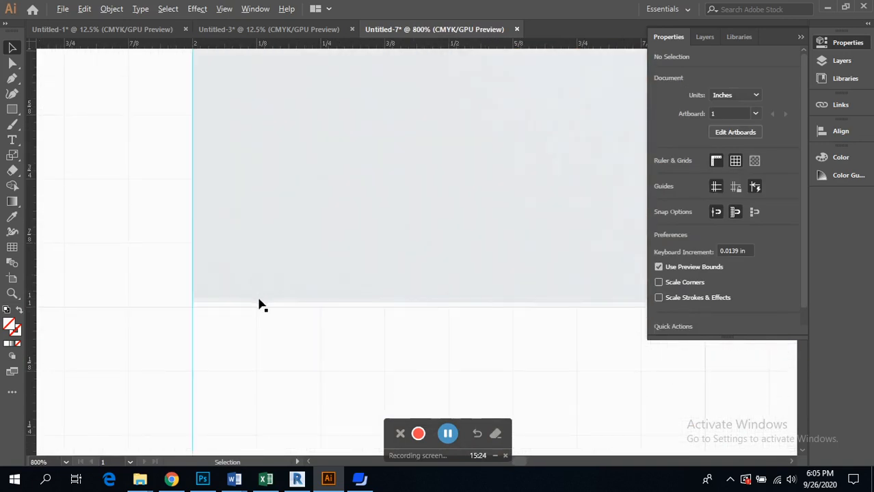
{"action": "scroll", "coordinate": [380, 296], "scroll_direction": "down", "scroll_amount": 7}
{"action": "scroll", "coordinate": [415, 289], "scroll_direction": "right", "scroll_amount": 5}
{"action": "scroll", "coordinate": [536, 234], "scroll_direction": "up", "scroll_amount": 7}
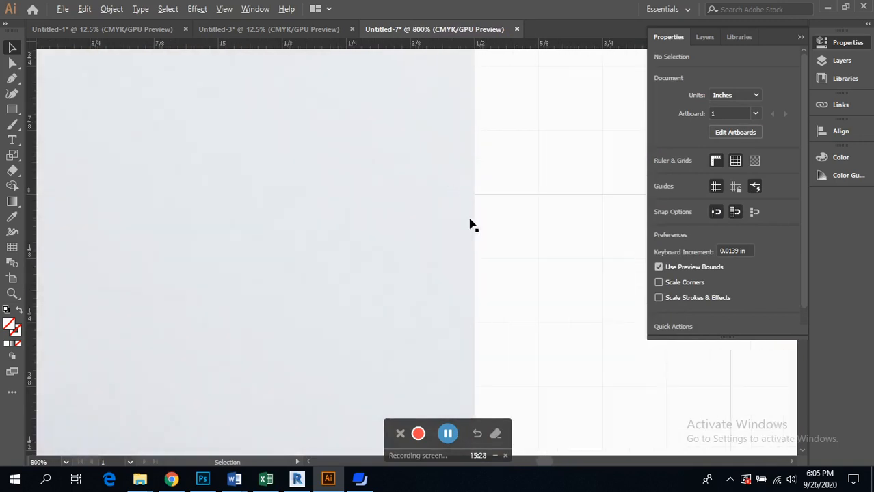
{"action": "scroll", "coordinate": [574, 253], "scroll_direction": "down", "scroll_amount": 7}
{"action": "scroll", "coordinate": [568, 136], "scroll_direction": "up", "scroll_amount": 4}
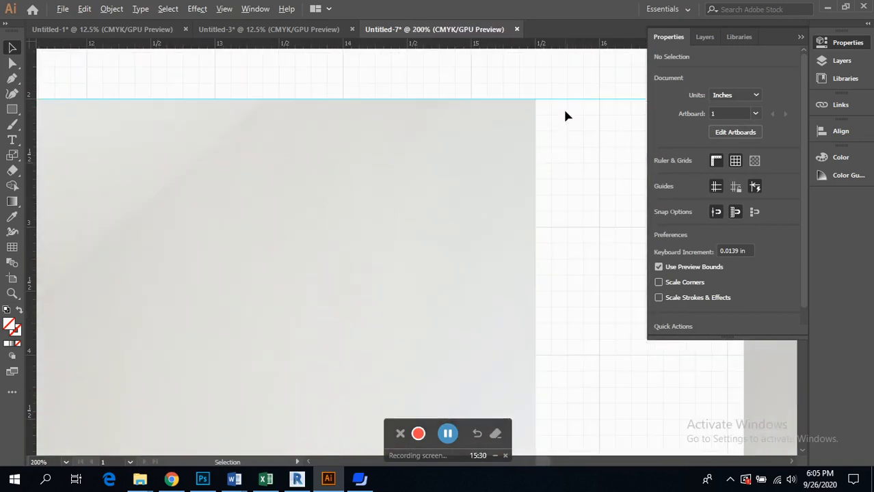
Move the dusk exterior photo so its upper-right corner snaps to the intersection of the top and right guides
{"action": "scroll", "coordinate": [568, 130], "scroll_direction": "down", "scroll_amount": 4}
{"action": "scroll", "coordinate": [570, 141], "scroll_direction": "right", "scroll_amount": 4}
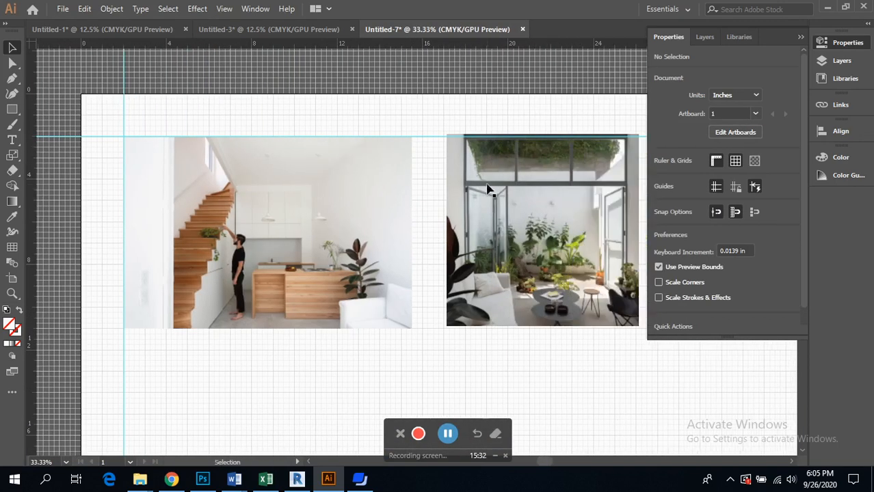
{"action": "scroll", "coordinate": [496, 191], "scroll_direction": "down", "scroll_amount": 2}
{"action": "scroll", "coordinate": [433, 178], "scroll_direction": "up", "scroll_amount": 1}
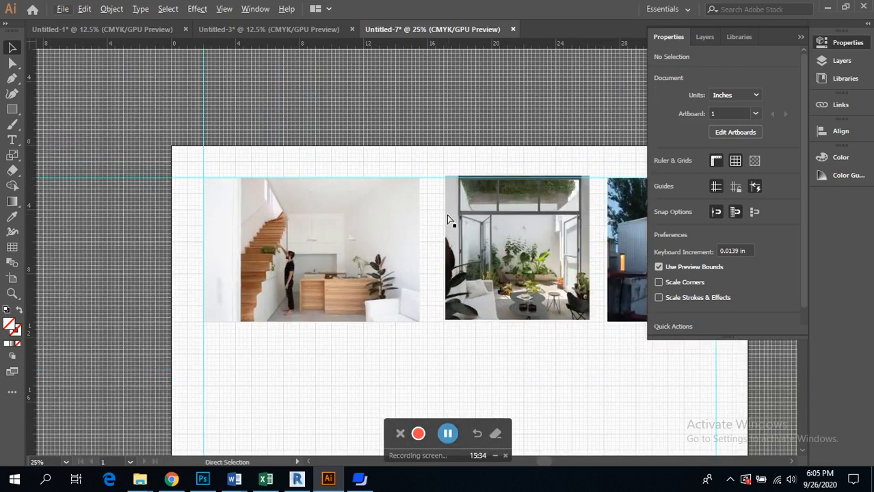
{"action": "scroll", "coordinate": [448, 219], "scroll_direction": "down", "scroll_amount": 2}
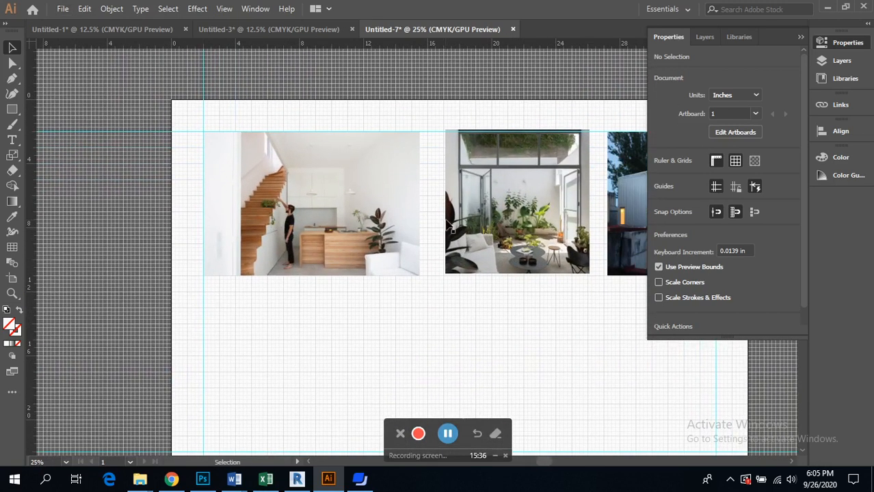
{"action": "scroll", "coordinate": [448, 223], "scroll_direction": "right", "scroll_amount": 4}
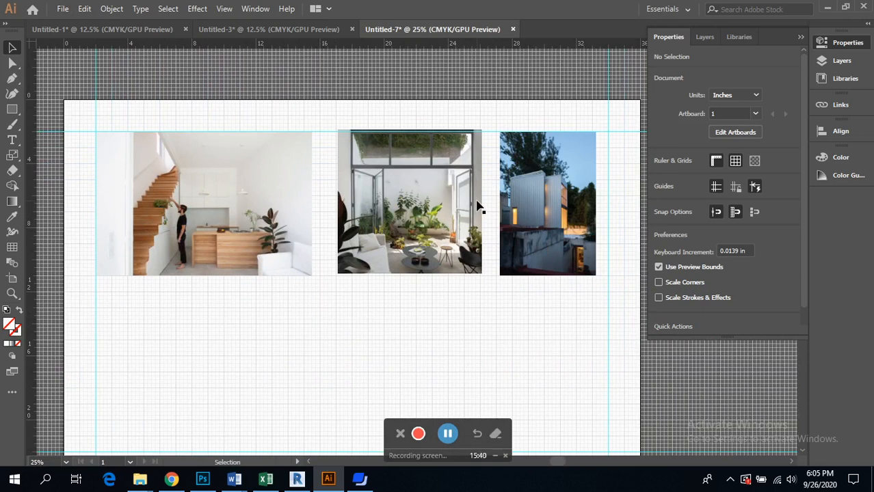
{"action": "scroll", "coordinate": [506, 248], "scroll_direction": "right", "scroll_amount": 3}
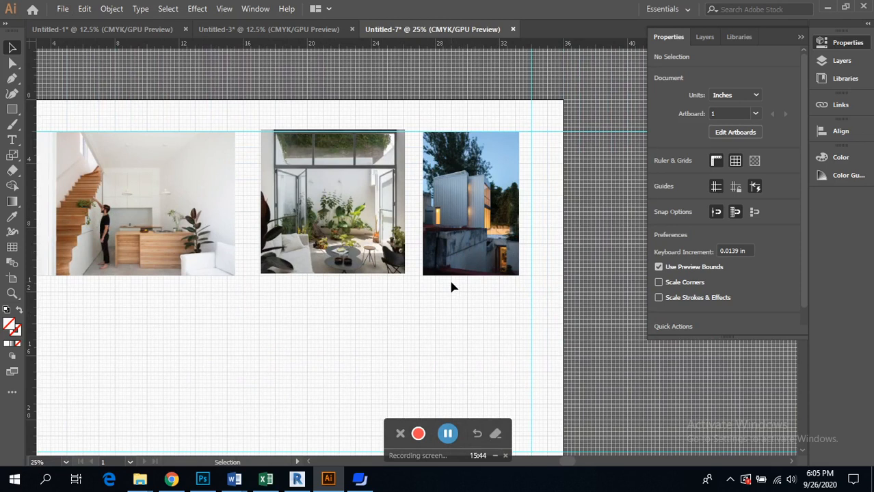
{"action": "scroll", "coordinate": [535, 190], "scroll_direction": "up", "scroll_amount": 3}
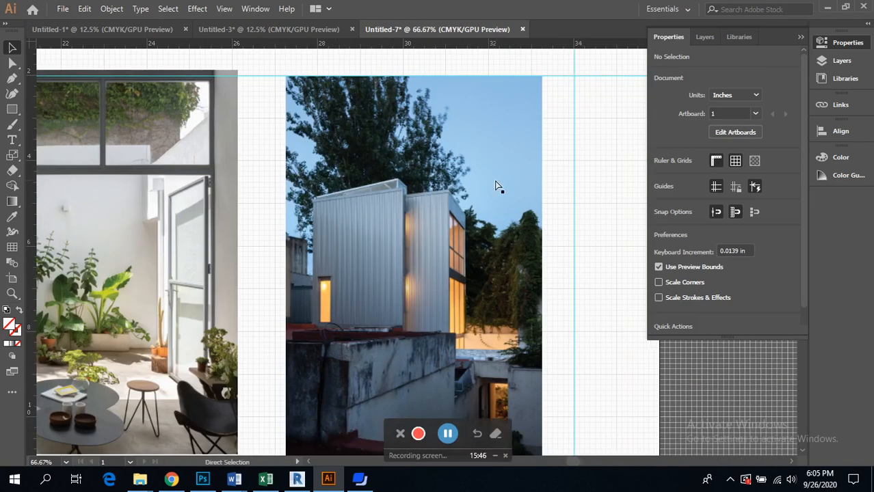
{"action": "left_click_drag", "start_coordinate": [422, 154], "coordinate": [482, 157]}
{"action": "left_click", "coordinate": [543, 182]}
{"action": "scroll", "coordinate": [465, 145], "scroll_direction": "up", "scroll_amount": 2}
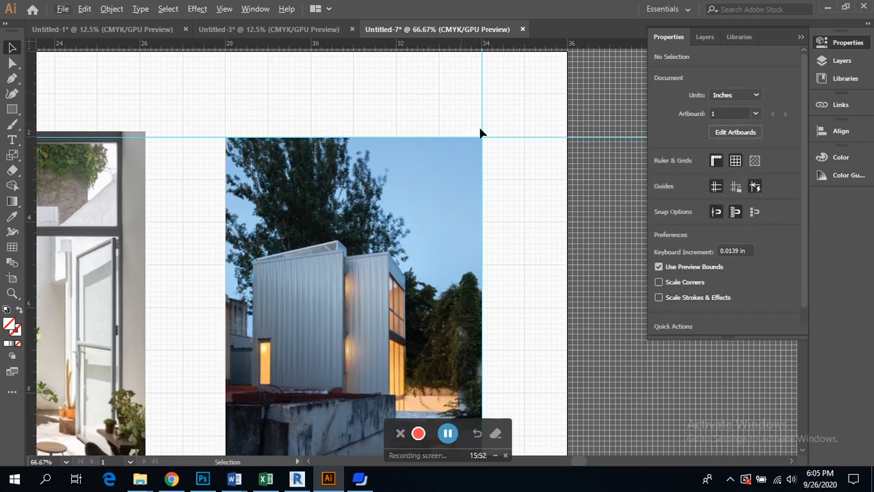
{"action": "scroll", "coordinate": [472, 113], "scroll_direction": "down", "scroll_amount": 2}
{"action": "scroll", "coordinate": [439, 84], "scroll_direction": "up", "scroll_amount": 3}
{"action": "scroll", "coordinate": [520, 116], "scroll_direction": "up", "scroll_amount": 2}
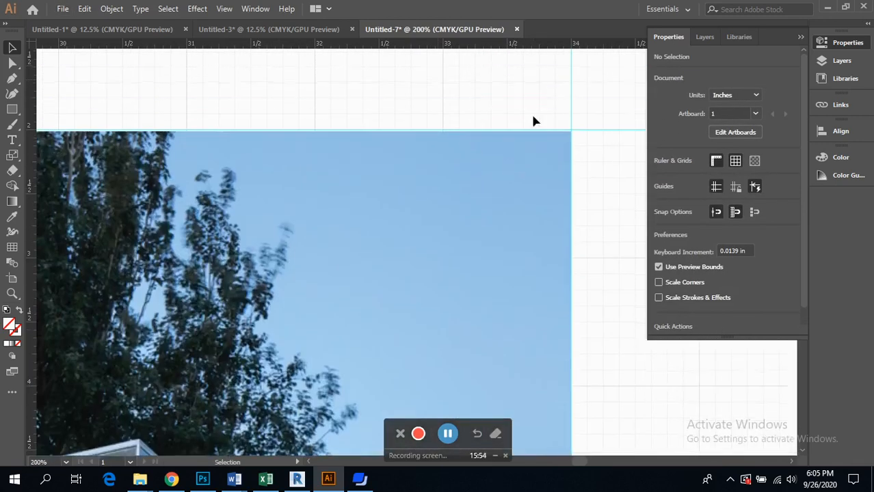
{"action": "left_click", "coordinate": [523, 180]}
{"action": "left_click_drag", "start_coordinate": [522, 180], "coordinate": [522, 182]}
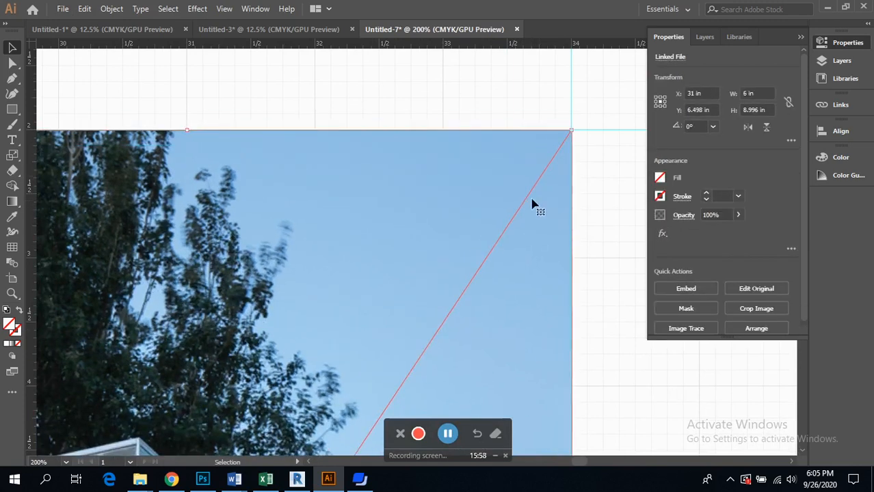
Inspect the dusk exterior photo's edges against the grid and review the whole row of photos on the artboard
{"action": "scroll", "coordinate": [366, 197], "scroll_direction": "down", "scroll_amount": 2}
{"action": "scroll", "coordinate": [326, 190], "scroll_direction": "down", "scroll_amount": 4}
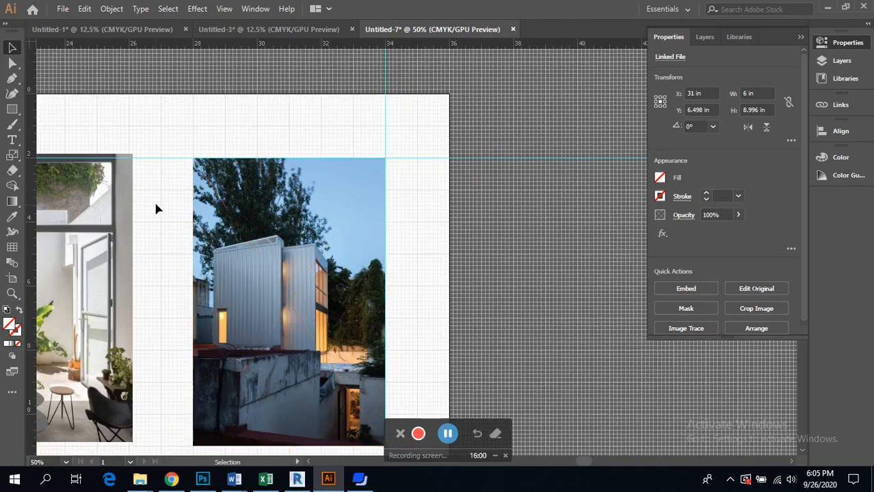
{"action": "left_click", "coordinate": [155, 205]}
{"action": "scroll", "coordinate": [205, 202], "scroll_direction": "up", "scroll_amount": 5}
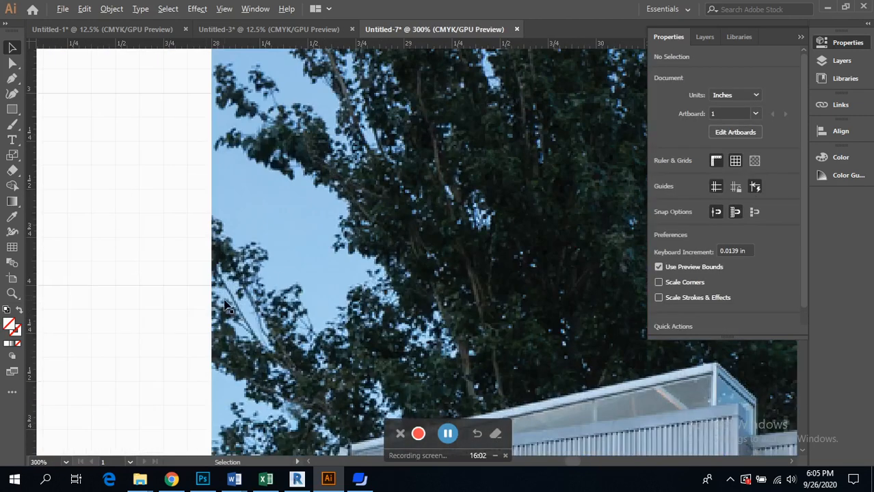
{"action": "scroll", "coordinate": [226, 305], "scroll_direction": "down", "scroll_amount": 7}
{"action": "scroll", "coordinate": [257, 431], "scroll_direction": "up", "scroll_amount": 6}
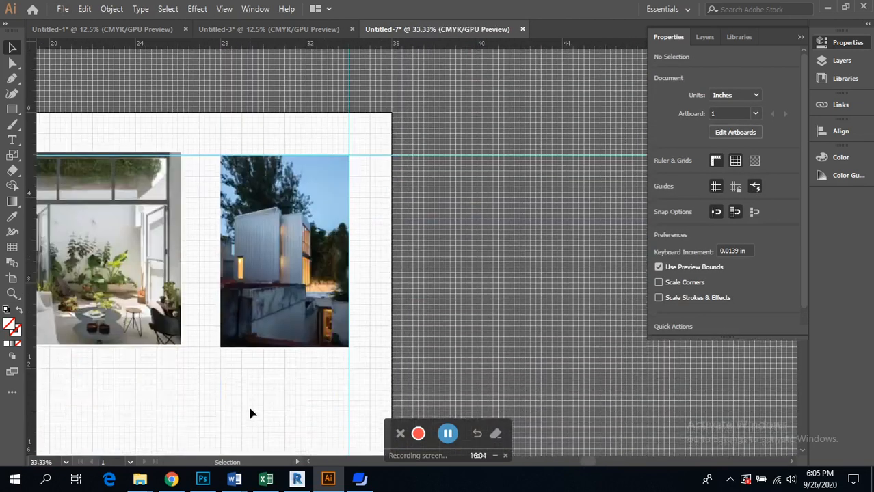
{"action": "scroll", "coordinate": [201, 259], "scroll_direction": "down", "scroll_amount": 6}
{"action": "scroll", "coordinate": [105, 279], "scroll_direction": "up", "scroll_amount": 3}
{"action": "scroll", "coordinate": [137, 241], "scroll_direction": "up", "scroll_amount": 2}
{"action": "scroll", "coordinate": [402, 254], "scroll_direction": "right", "scroll_amount": 6}
{"action": "scroll", "coordinate": [529, 260], "scroll_direction": "right", "scroll_amount": 1}
{"action": "scroll", "coordinate": [441, 260], "scroll_direction": "down", "scroll_amount": 4}
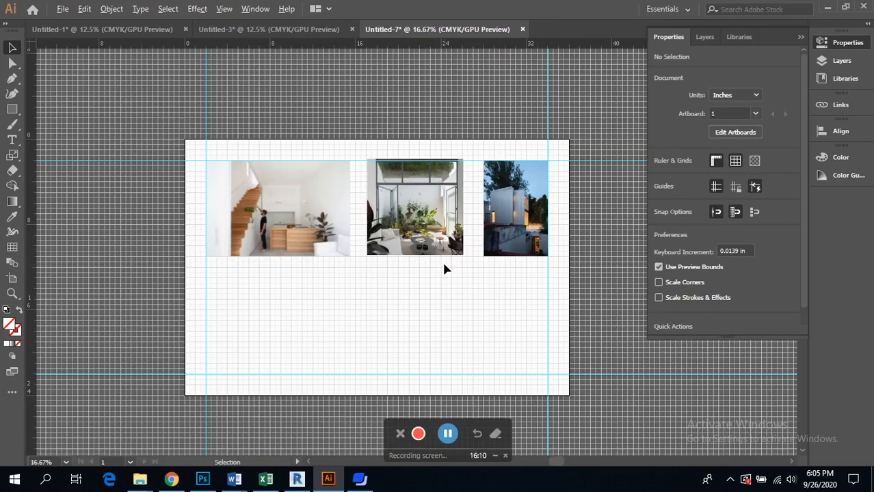
Move the courtyard garden photo down so its top edge snaps to the top guide
{"action": "scroll", "coordinate": [393, 225], "scroll_direction": "up", "scroll_amount": 3}
{"action": "left_click", "coordinate": [397, 236]}
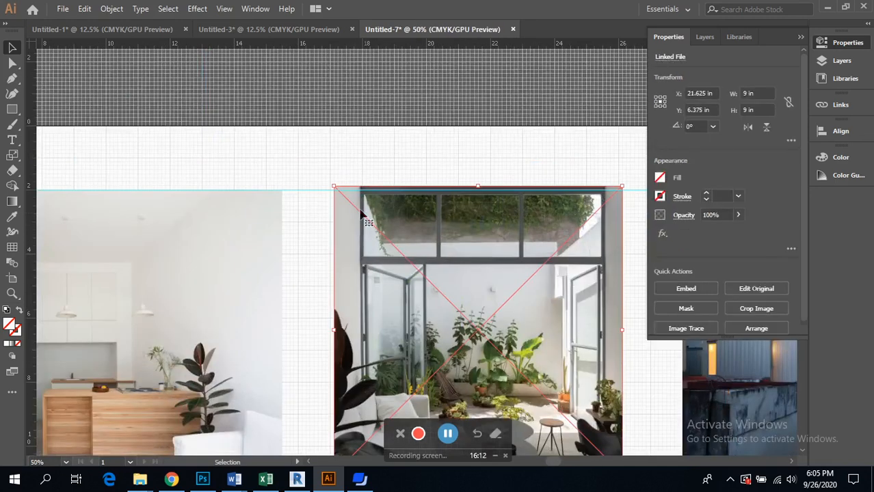
{"action": "scroll", "coordinate": [397, 237], "scroll_direction": "down", "scroll_amount": 3}
{"action": "scroll", "coordinate": [419, 241], "scroll_direction": "up", "scroll_amount": 1}
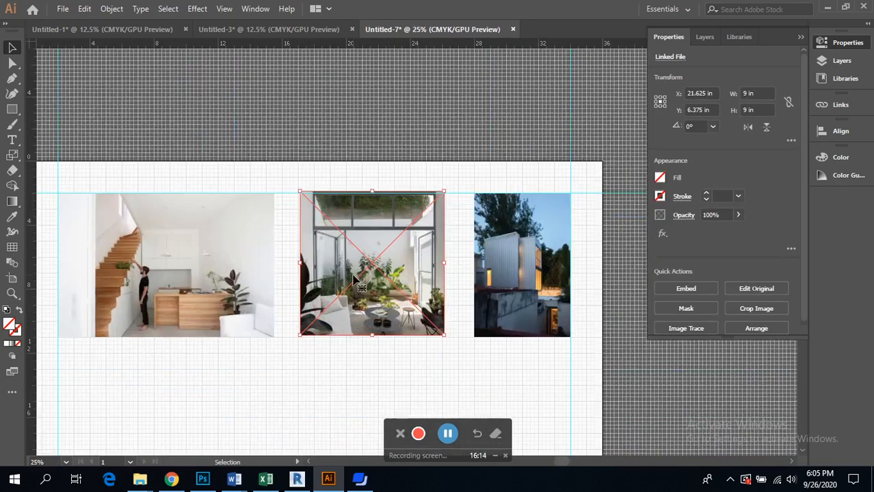
{"action": "left_click_drag", "start_coordinate": [355, 277], "coordinate": [357, 280]}
{"action": "left_click", "coordinate": [417, 139]}
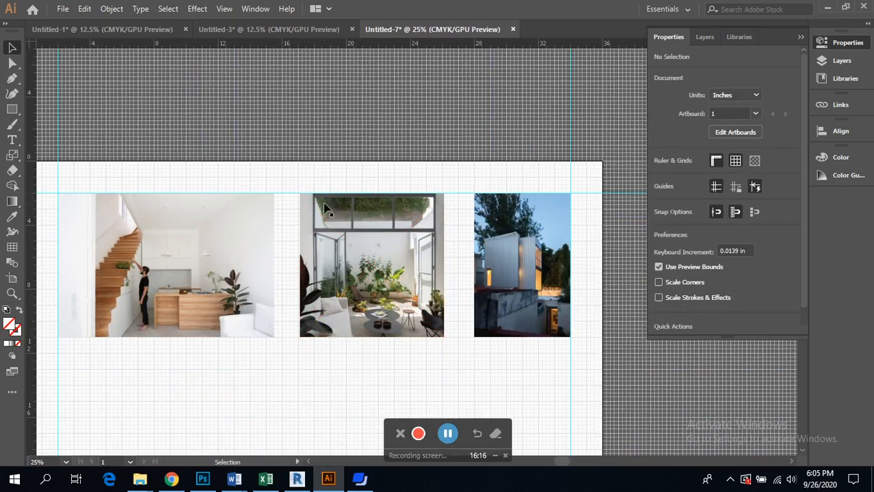
Inspect the garden photo's top edge and both upper corners against the top guide and grid
{"action": "scroll", "coordinate": [338, 191], "scroll_direction": "up", "scroll_amount": 2}
{"action": "scroll", "coordinate": [339, 190], "scroll_direction": "up", "scroll_amount": 2}
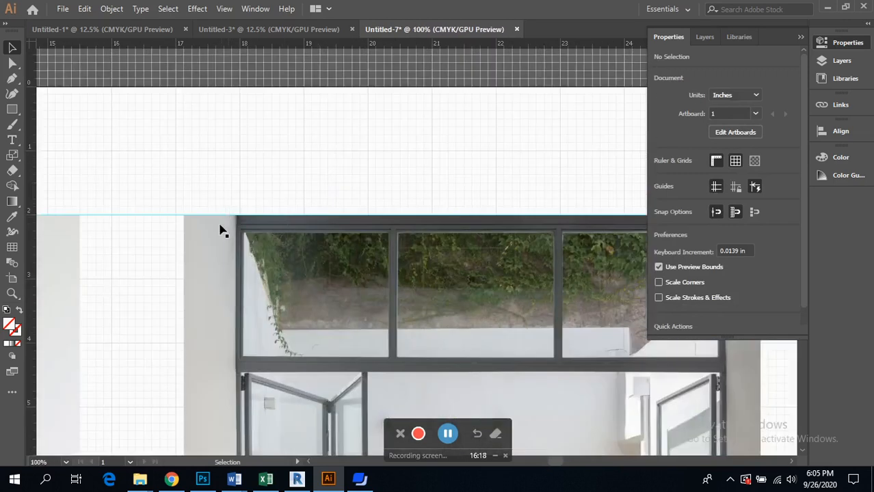
{"action": "scroll", "coordinate": [396, 236], "scroll_direction": "right", "scroll_amount": 2}
{"action": "scroll", "coordinate": [397, 236], "scroll_direction": "right", "scroll_amount": 2}
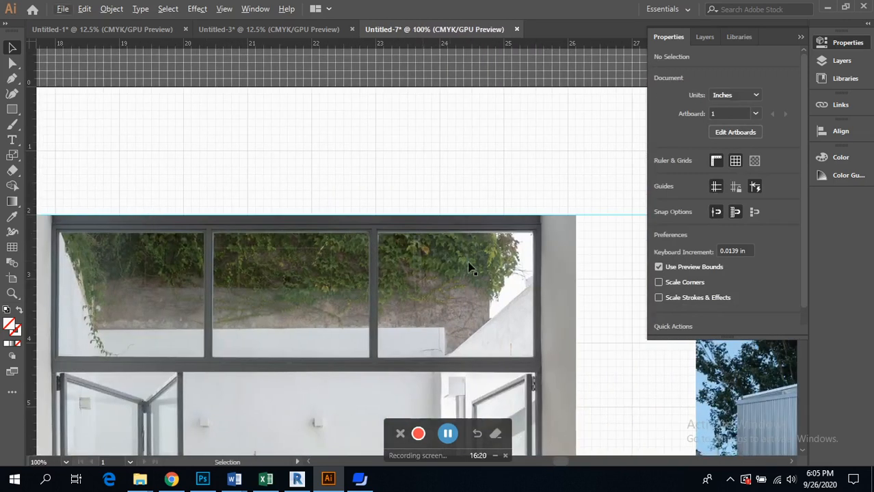
{"action": "scroll", "coordinate": [85, 257], "scroll_direction": "left", "scroll_amount": 1}
{"action": "scroll", "coordinate": [84, 257], "scroll_direction": "up", "scroll_amount": 4}
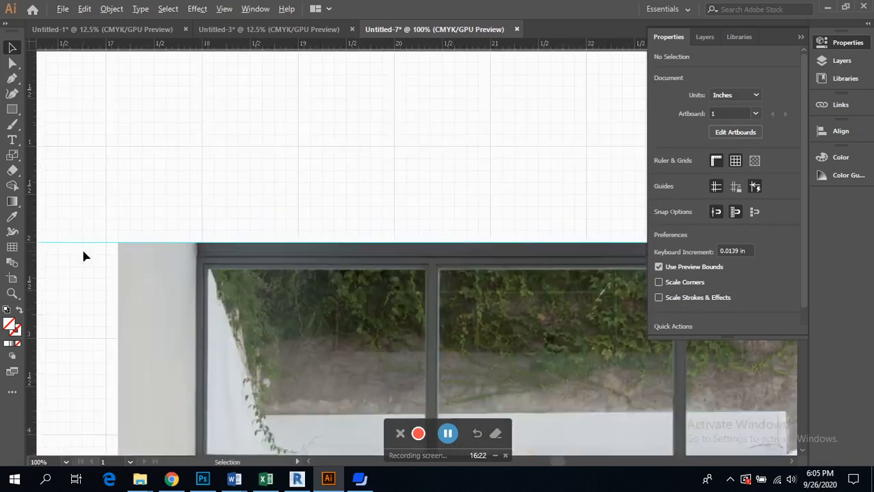
{"action": "scroll", "coordinate": [302, 259], "scroll_direction": "down", "scroll_amount": 6}
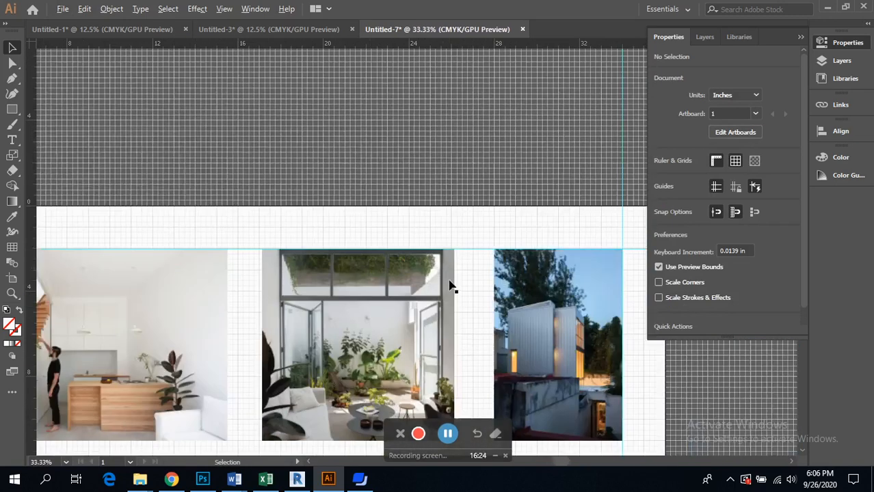
{"action": "scroll", "coordinate": [465, 236], "scroll_direction": "up", "scroll_amount": 4}
{"action": "scroll", "coordinate": [462, 208], "scroll_direction": "up", "scroll_amount": 2}
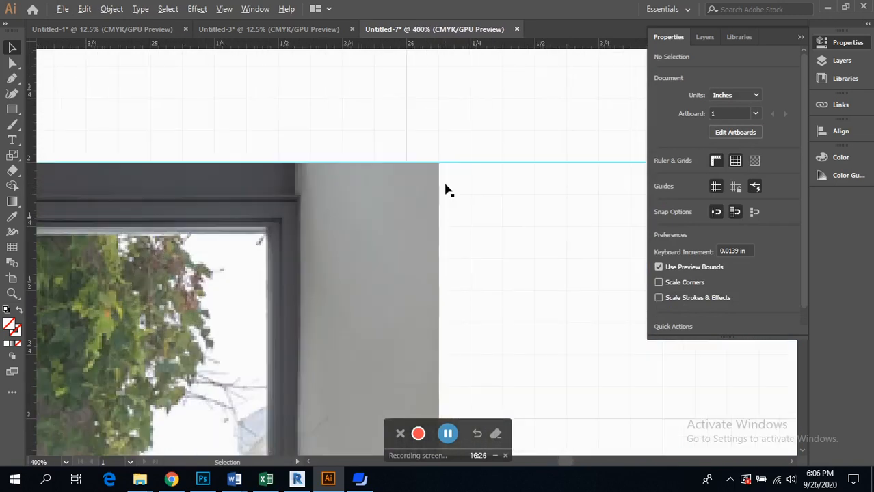
{"action": "scroll", "coordinate": [446, 189], "scroll_direction": "down", "scroll_amount": 5}
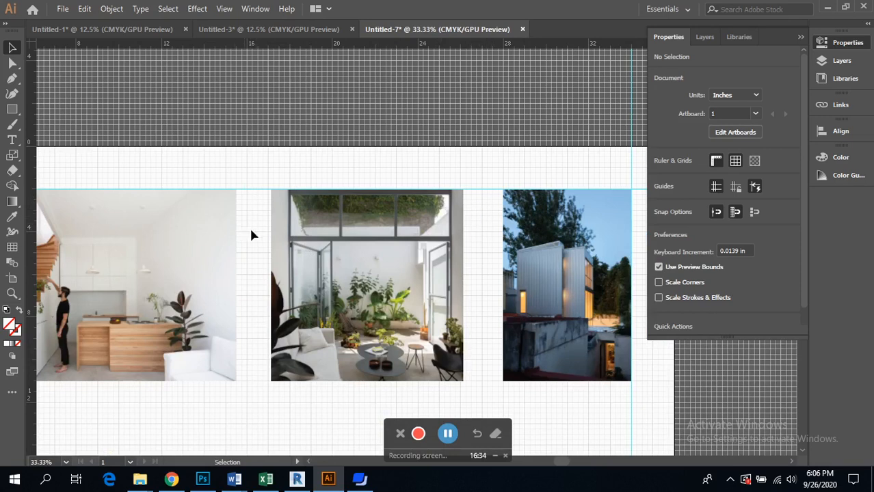
Shift the garden photo left so its right edge meets the 26-inch grid line, with its center at X 21.5 in
{"action": "scroll", "coordinate": [250, 218], "scroll_direction": "up", "scroll_amount": 1, "text": "alt"}
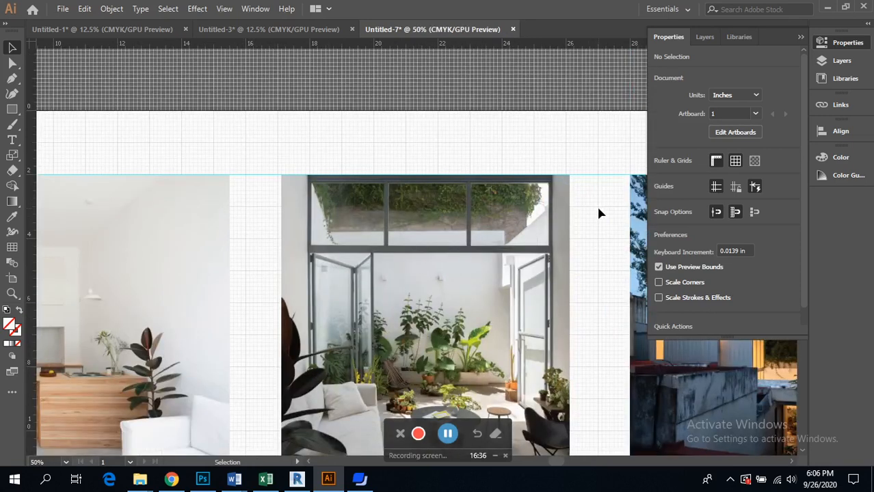
{"action": "scroll", "coordinate": [598, 204], "scroll_direction": "up", "scroll_amount": 2, "text": "alt"}
{"action": "scroll", "coordinate": [599, 206], "scroll_direction": "down", "scroll_amount": 1, "text": "alt"}
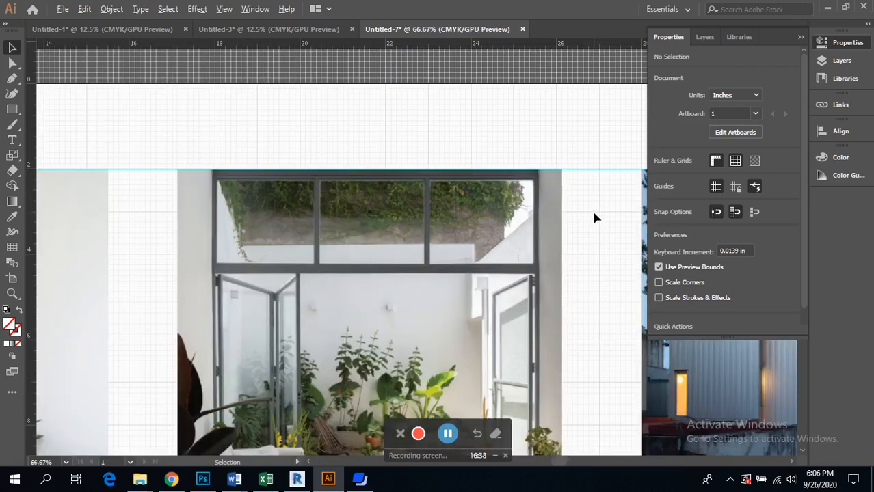
{"action": "scroll", "coordinate": [594, 216], "scroll_direction": "up", "scroll_amount": 2, "text": "alt"}
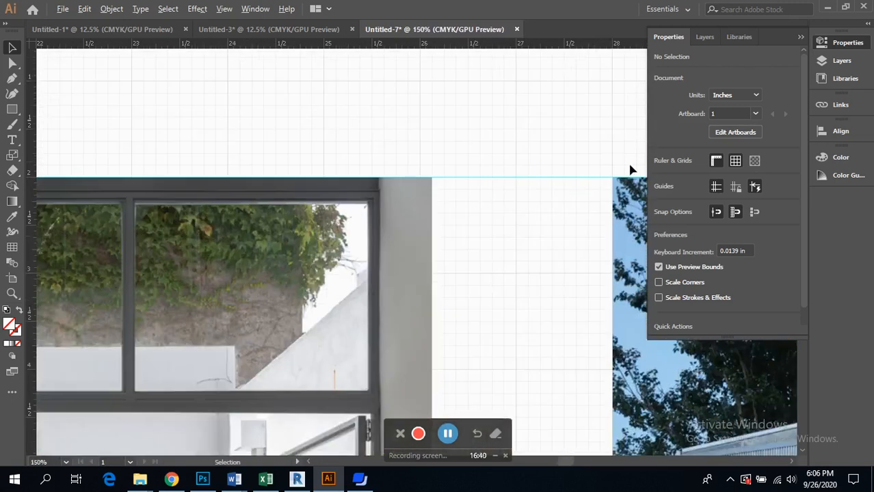
{"action": "left_click", "coordinate": [400, 253]}
{"action": "key", "text": "shift+Left"}
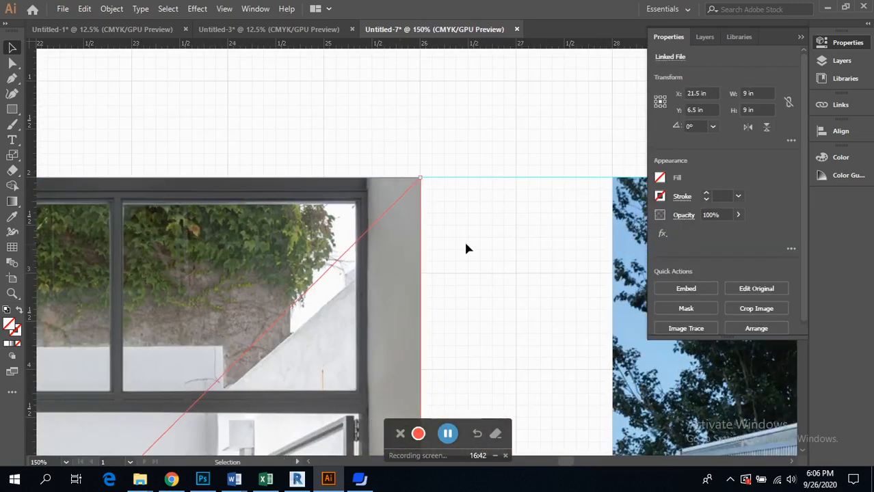
{"action": "left_click", "coordinate": [465, 244]}
Shift the garden photo right to even out the gaps beside it, placing its center at X 21.75 in
{"action": "scroll", "coordinate": [465, 245], "scroll_direction": "down", "scroll_amount": 2, "text": "alt"}
{"action": "scroll", "coordinate": [231, 232], "scroll_direction": "up", "scroll_amount": 2, "text": "alt"}
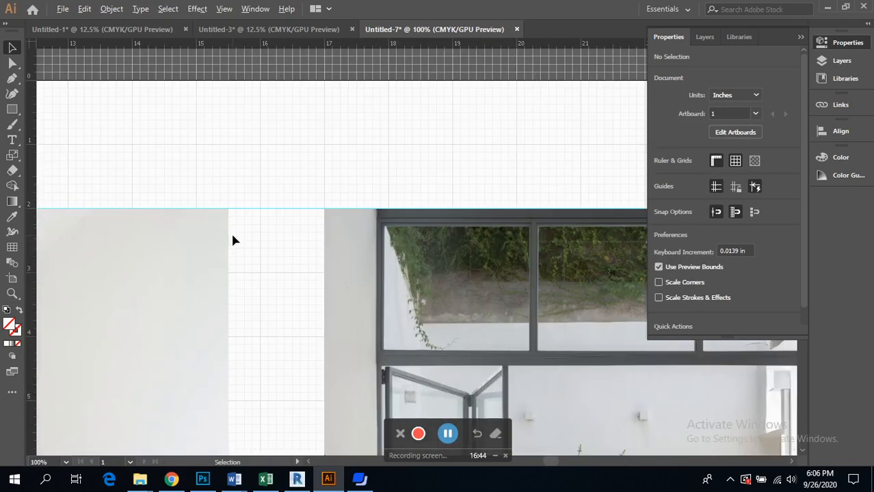
{"action": "scroll", "coordinate": [266, 236], "scroll_direction": "up", "scroll_amount": 1, "text": "alt"}
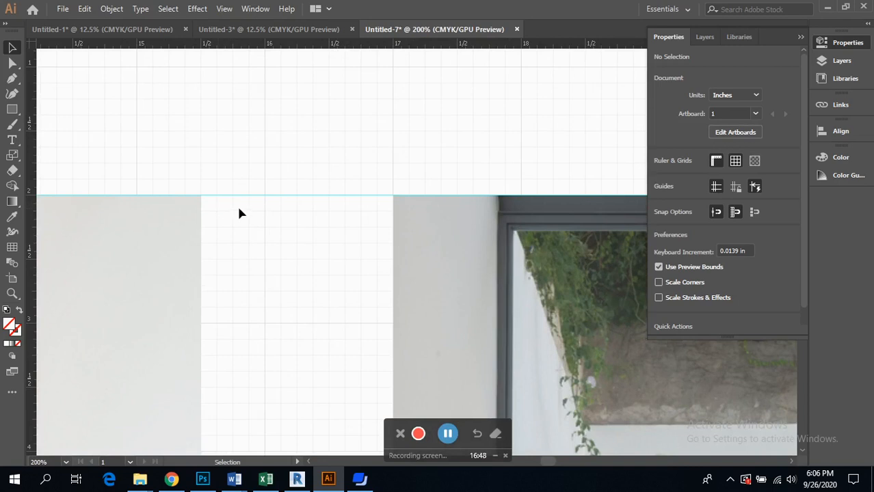
{"action": "scroll", "coordinate": [210, 203], "scroll_direction": "down", "scroll_amount": 5, "text": "alt"}
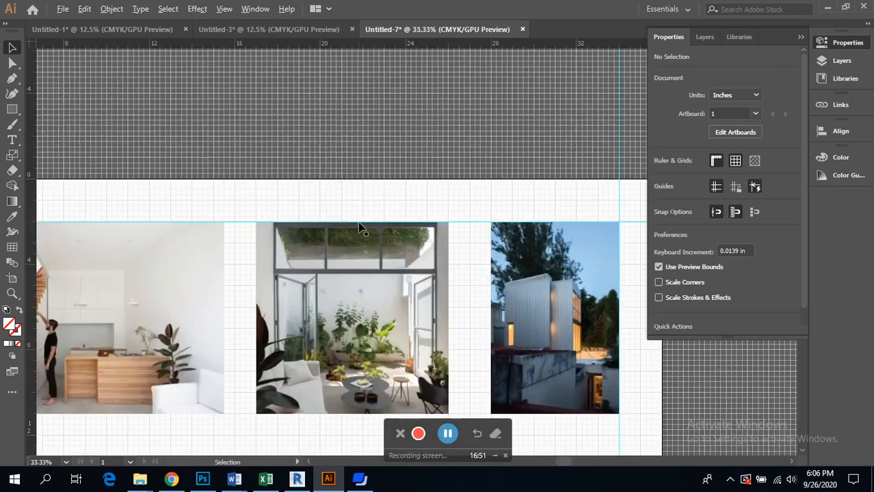
{"action": "left_click", "coordinate": [362, 238]}
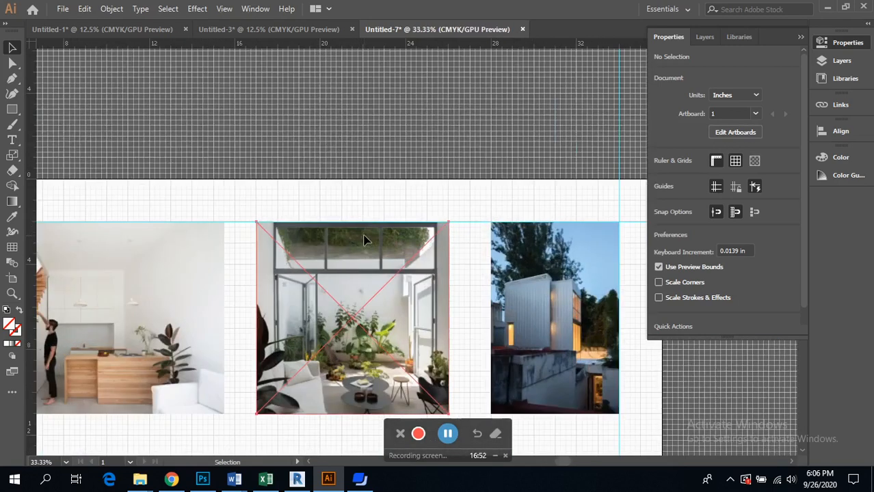
{"action": "key", "text": "Right"}
{"action": "key", "text": "Right"}
{"action": "key", "text": "Right"}
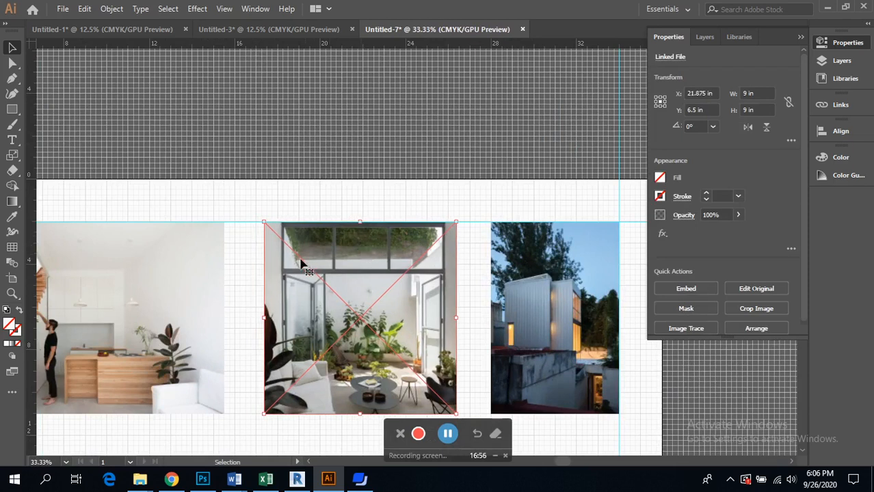
{"action": "left_click", "coordinate": [390, 173]}
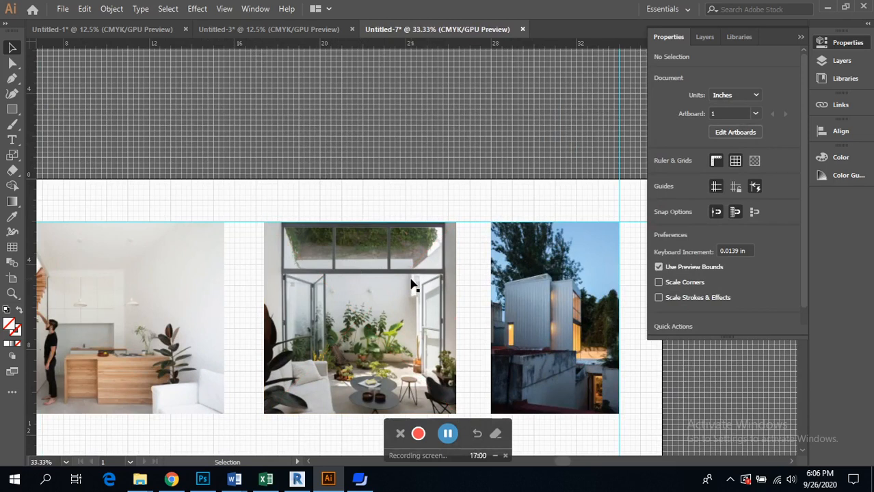
{"action": "left_click_drag", "start_coordinate": [404, 276], "coordinate": [402, 276]}
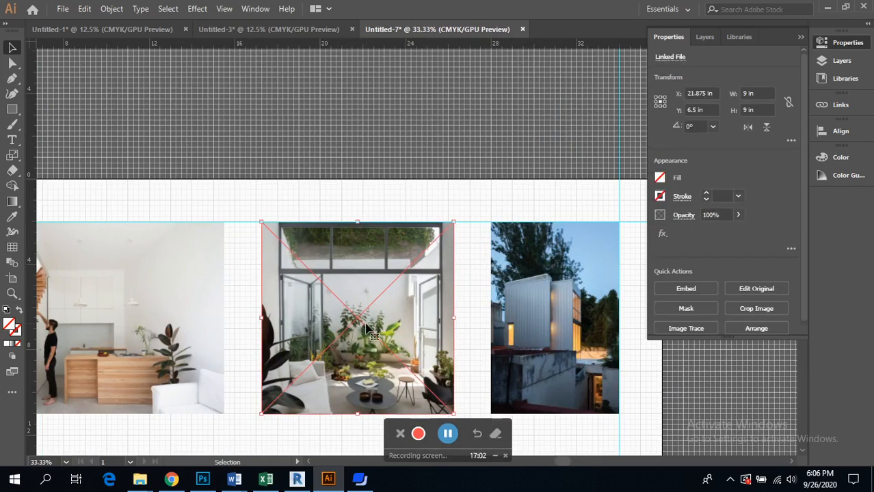
{"action": "left_click", "coordinate": [400, 158]}
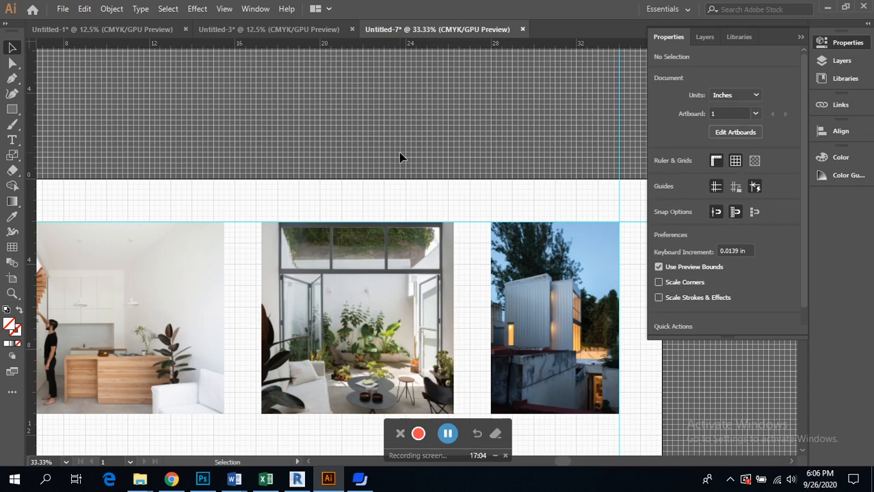
Inspect the gaps on both sides of the garden photo against the grid and review the whole photo row
{"action": "scroll", "coordinate": [400, 158], "scroll_direction": "down", "scroll_amount": 3}
{"action": "scroll", "coordinate": [400, 156], "scroll_direction": "up", "scroll_amount": 1}
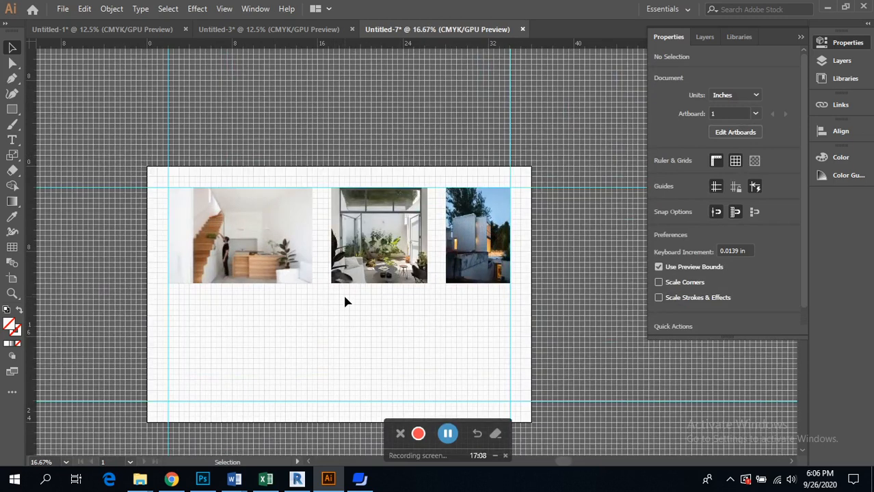
{"action": "scroll", "coordinate": [344, 301], "scroll_direction": "up", "scroll_amount": 3}
{"action": "scroll", "coordinate": [268, 238], "scroll_direction": "up", "scroll_amount": 2}
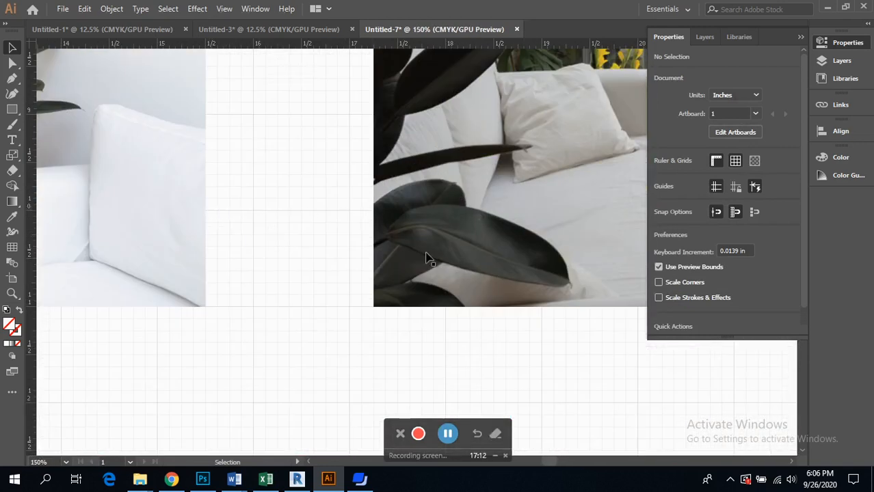
{"action": "scroll", "coordinate": [426, 253], "scroll_direction": "down", "scroll_amount": 6}
{"action": "scroll", "coordinate": [541, 253], "scroll_direction": "right", "scroll_amount": 1}
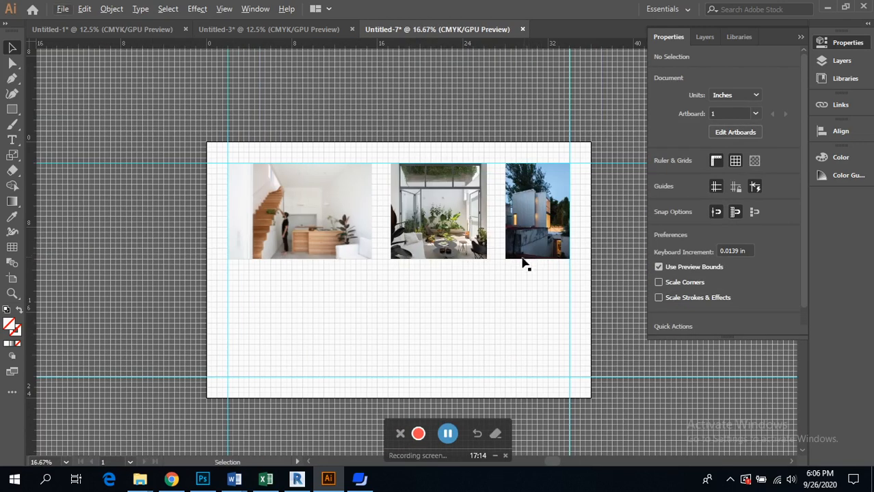
{"action": "scroll", "coordinate": [495, 269], "scroll_direction": "up", "scroll_amount": 2}
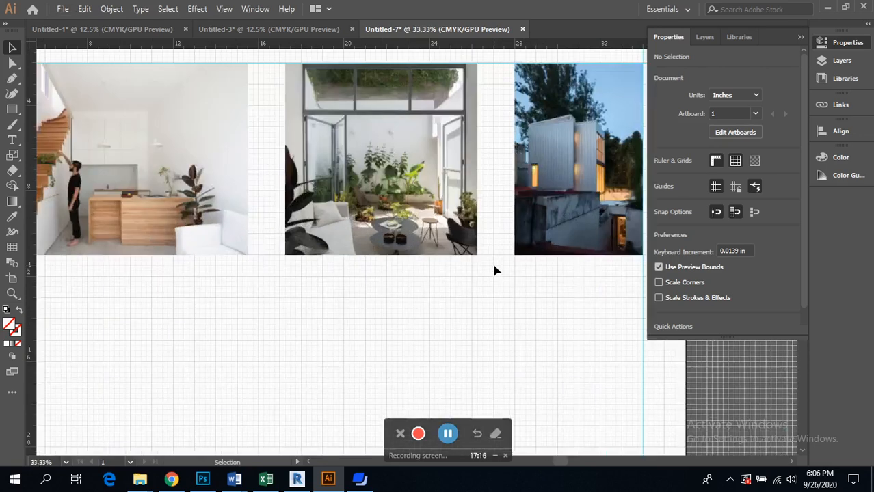
{"action": "scroll", "coordinate": [496, 270], "scroll_direction": "down", "scroll_amount": 4}
{"action": "scroll", "coordinate": [496, 267], "scroll_direction": "up", "scroll_amount": 2}
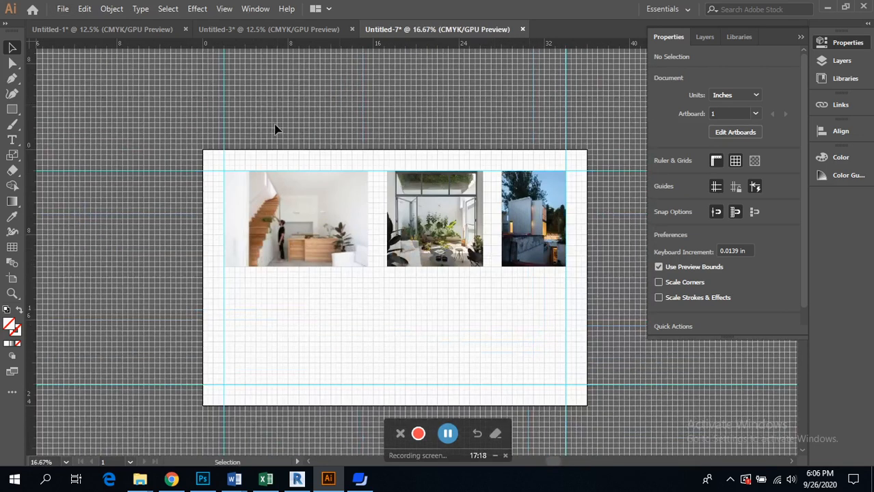
{"action": "scroll", "coordinate": [466, 179], "scroll_direction": "up", "scroll_amount": 3}
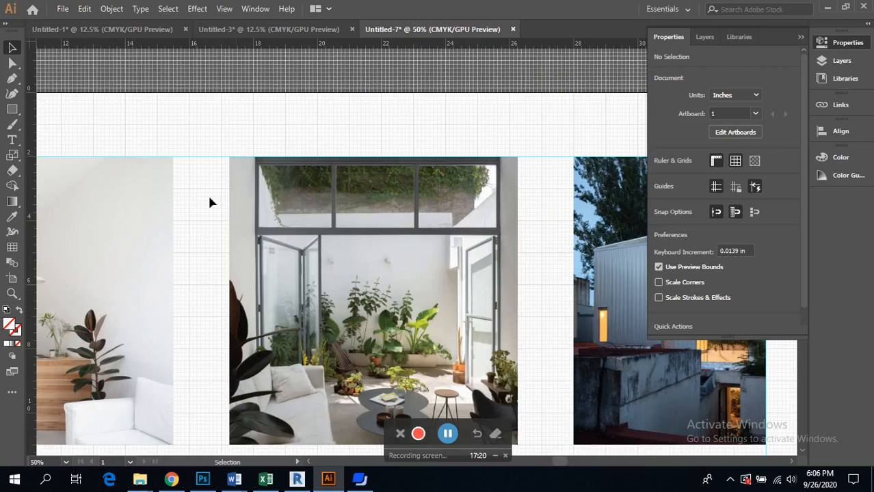
{"action": "scroll", "coordinate": [171, 164], "scroll_direction": "up", "scroll_amount": 4}
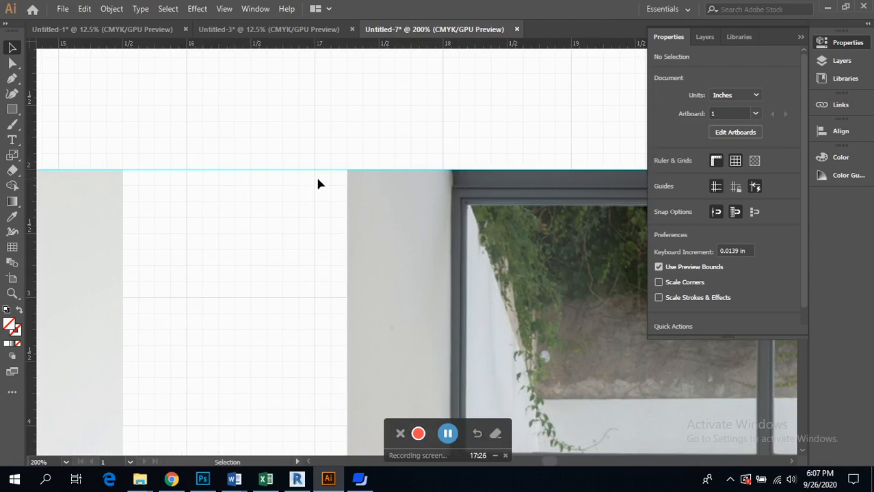
{"action": "scroll", "coordinate": [339, 191], "scroll_direction": "down", "scroll_amount": 5}
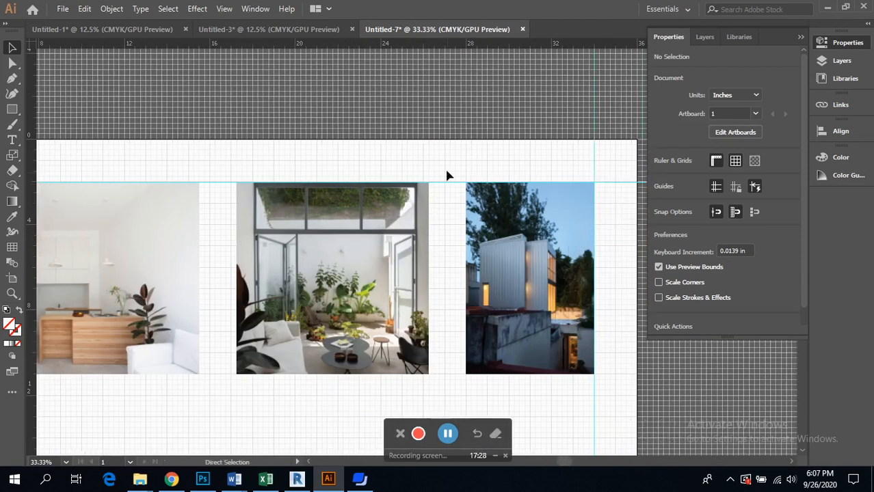
{"action": "scroll", "coordinate": [458, 185], "scroll_direction": "up", "scroll_amount": 4}
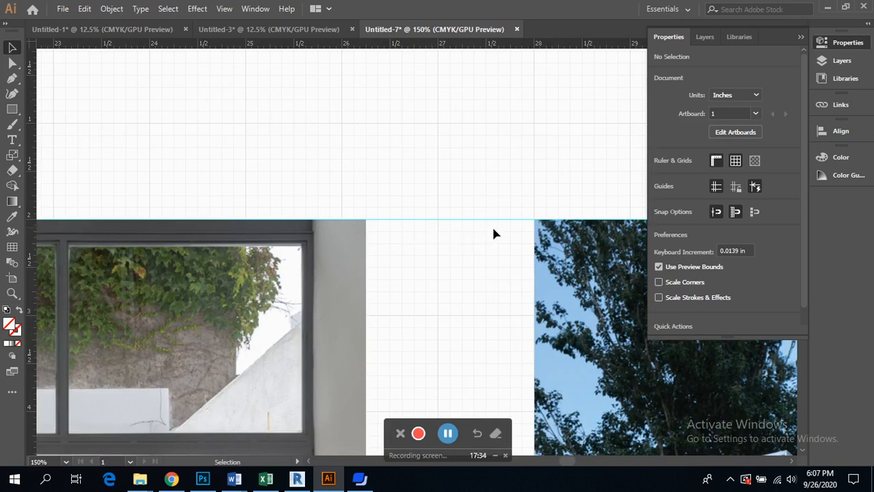
{"action": "scroll", "coordinate": [532, 223], "scroll_direction": "down", "scroll_amount": 7}
{"action": "scroll", "coordinate": [466, 315], "scroll_direction": "up", "scroll_amount": 1}
{"action": "scroll", "coordinate": [466, 316], "scroll_direction": "down", "scroll_amount": 2}
{"action": "scroll", "coordinate": [464, 316], "scroll_direction": "up", "scroll_amount": 1}
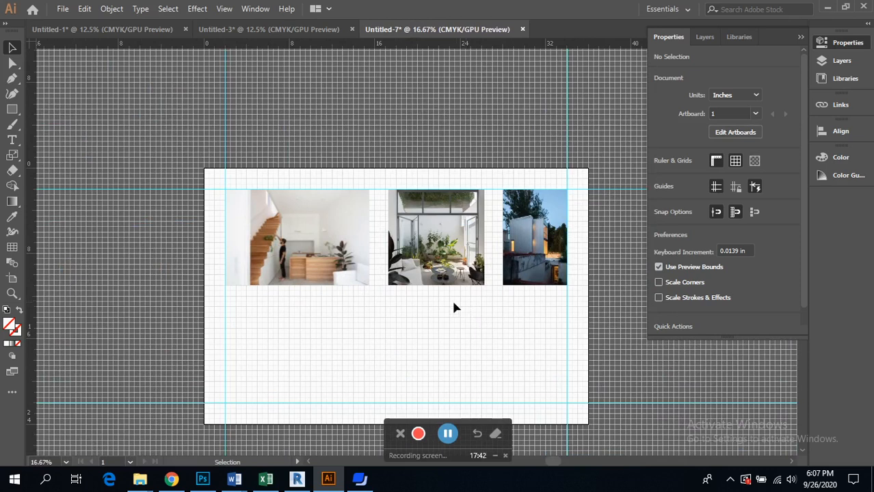
Select all three photos and duplicate them straight down as a second row centered at Y 16.5 in
{"action": "left_click", "coordinate": [306, 251]}
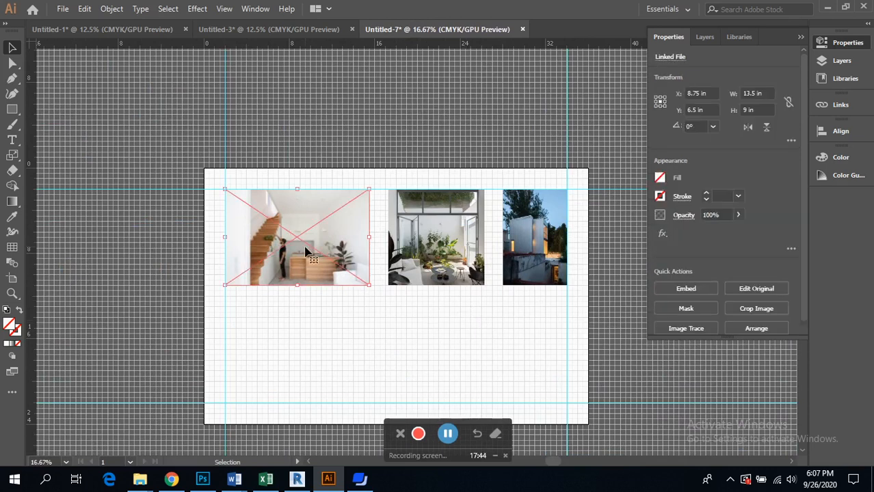
{"action": "left_click", "coordinate": [467, 248]}
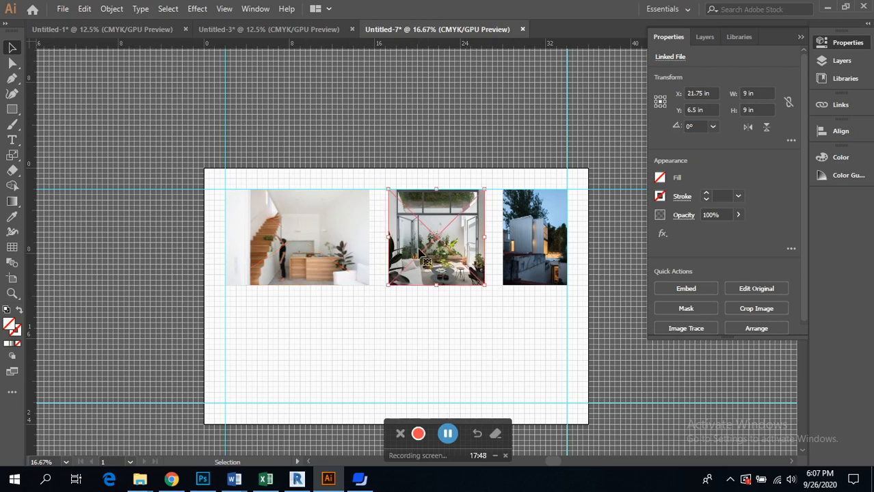
{"action": "left_click", "coordinate": [362, 247]}
{"action": "left_click", "coordinate": [475, 239]}
{"action": "left_click", "coordinate": [542, 231]}
{"action": "left_click", "coordinate": [349, 264]}
{"action": "left_click", "coordinate": [424, 246], "text": "shift"}
{"action": "left_click", "coordinate": [514, 244], "text": "shift"}
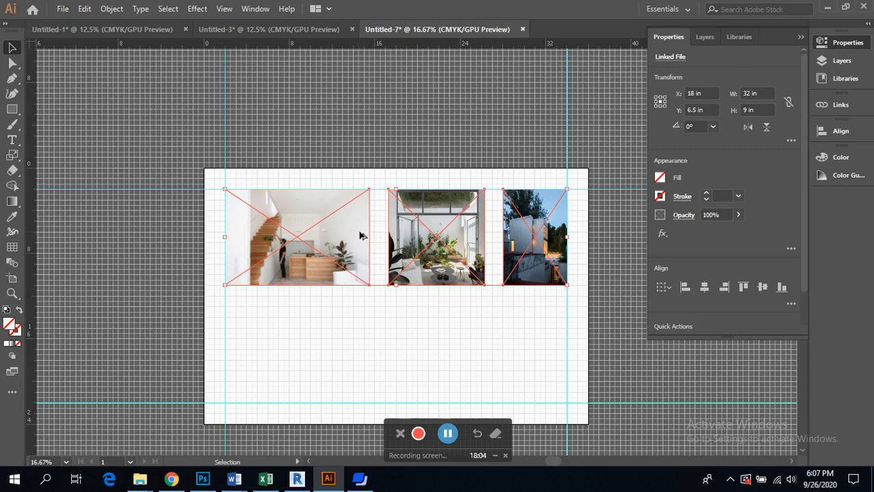
{"action": "scroll", "coordinate": [362, 235], "scroll_direction": "up", "scroll_amount": 2}
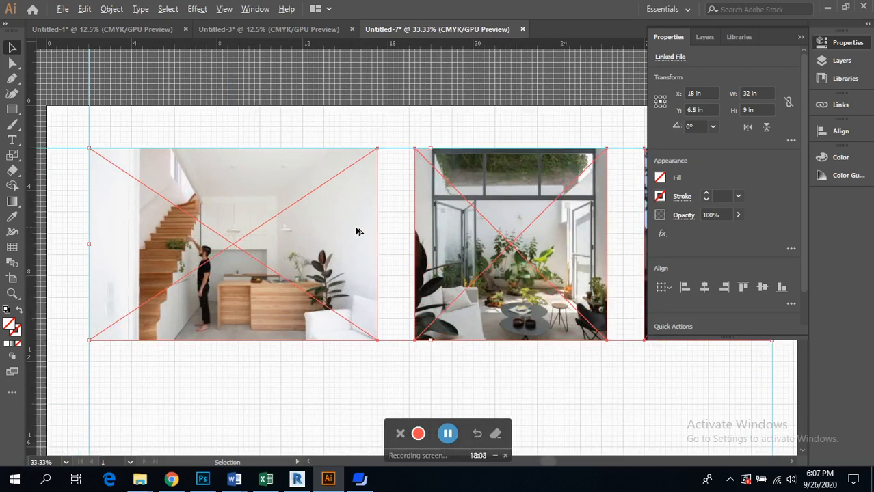
{"action": "scroll", "coordinate": [356, 233], "scroll_direction": "down", "scroll_amount": 4}
{"action": "scroll", "coordinate": [355, 232], "scroll_direction": "up", "scroll_amount": 2}
{"action": "scroll", "coordinate": [356, 229], "scroll_direction": "down", "scroll_amount": 1}
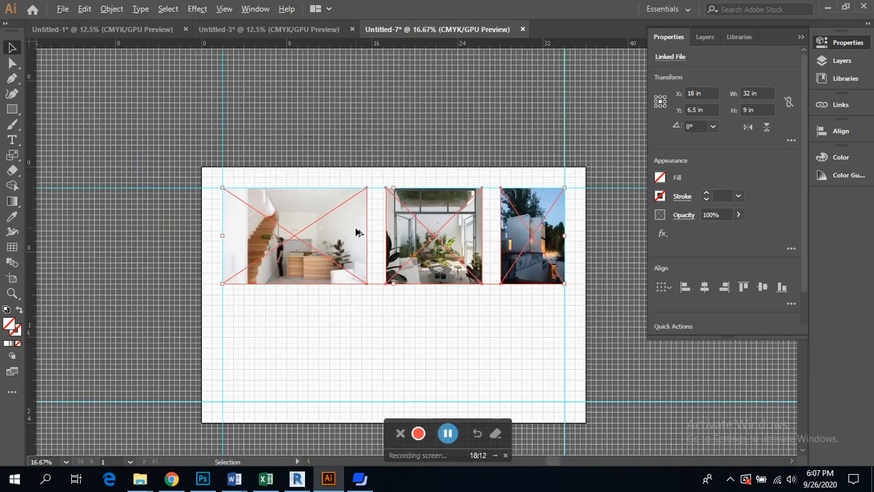
{"action": "left_click_drag", "start_coordinate": [355, 233], "coordinate": [357, 265]}
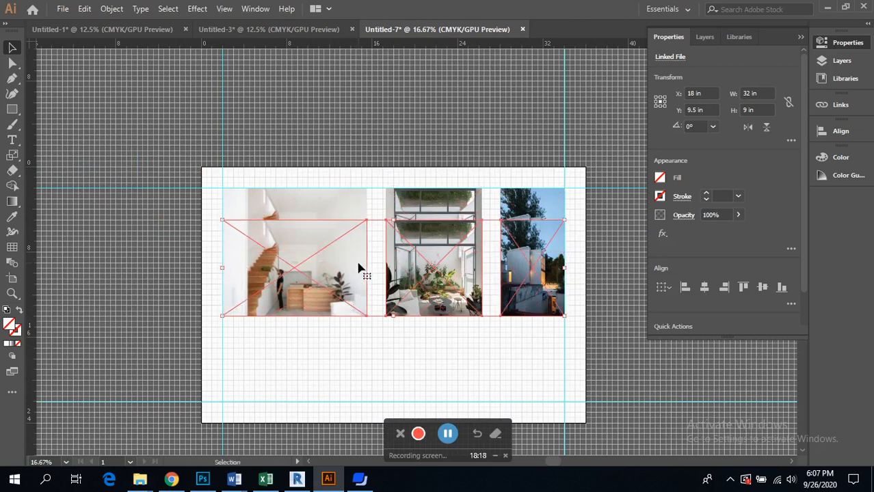
{"action": "left_click_drag", "start_coordinate": [358, 311], "coordinate": [352, 334]}
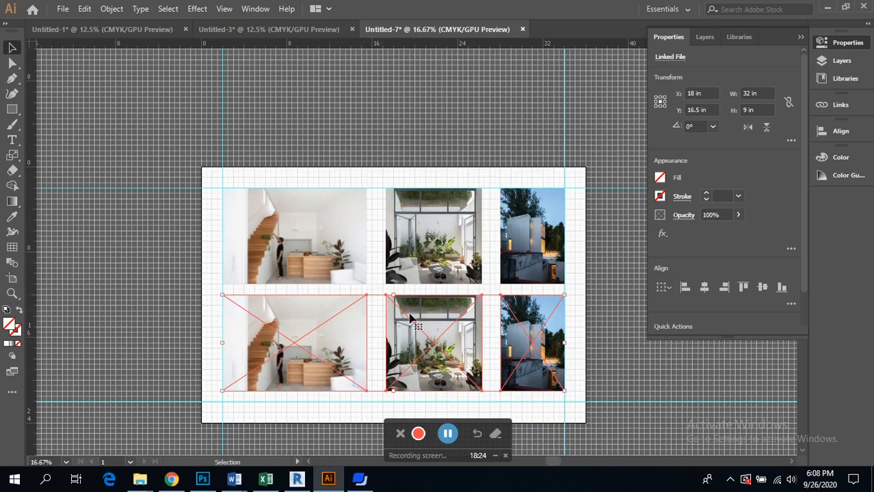
Compare the gap between the two photo rows with the gaps between photos and the space above the bottom guide
{"action": "scroll", "coordinate": [371, 244], "scroll_direction": "up", "scroll_amount": 3}
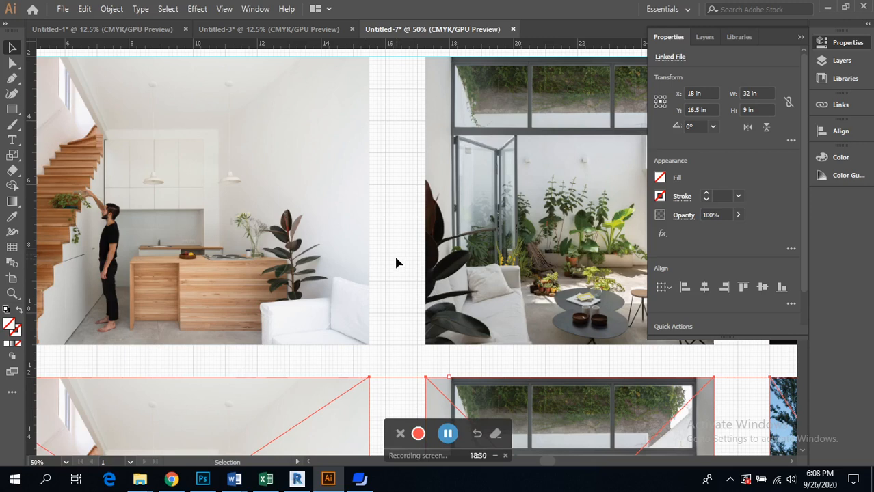
{"action": "scroll", "coordinate": [401, 254], "scroll_direction": "down", "scroll_amount": 3}
{"action": "scroll", "coordinate": [333, 342], "scroll_direction": "up", "scroll_amount": 2}
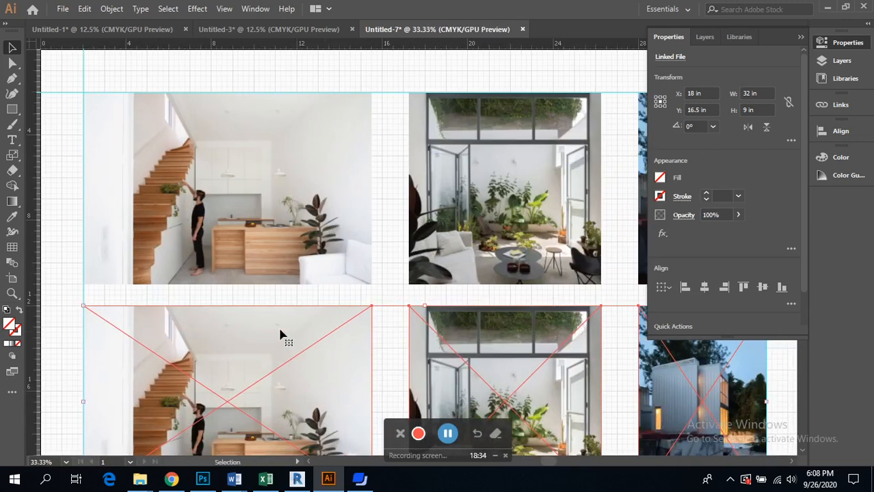
{"action": "scroll", "coordinate": [147, 327], "scroll_direction": "up", "scroll_amount": 2}
{"action": "scroll", "coordinate": [147, 326], "scroll_direction": "down", "scroll_amount": 3}
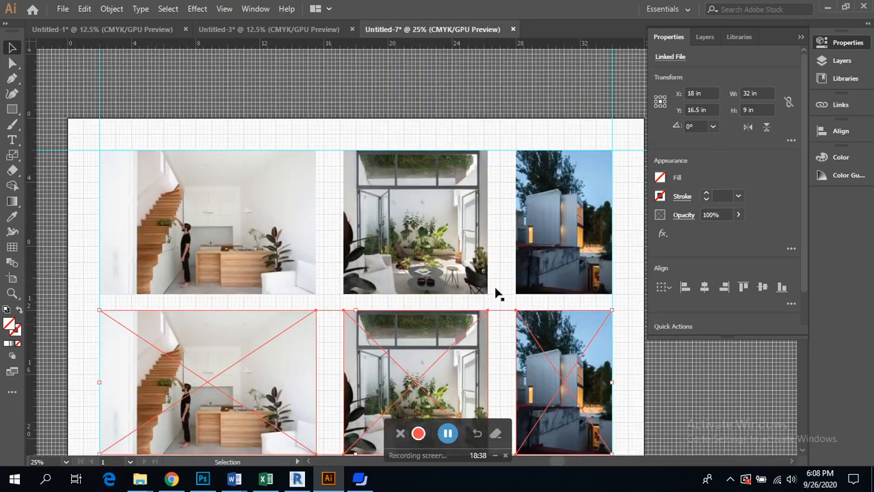
{"action": "scroll", "coordinate": [540, 308], "scroll_direction": "down", "scroll_amount": 1}
{"action": "scroll", "coordinate": [319, 409], "scroll_direction": "up", "scroll_amount": 1}
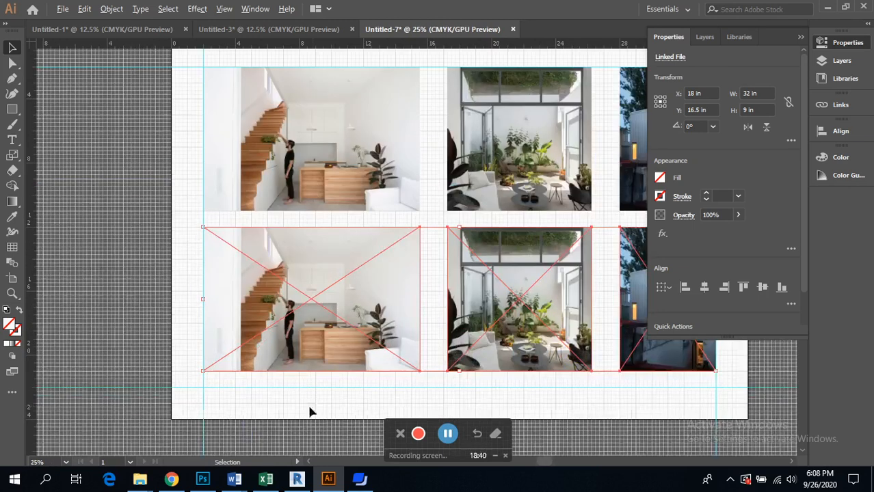
{"action": "scroll", "coordinate": [205, 404], "scroll_direction": "up", "scroll_amount": 2}
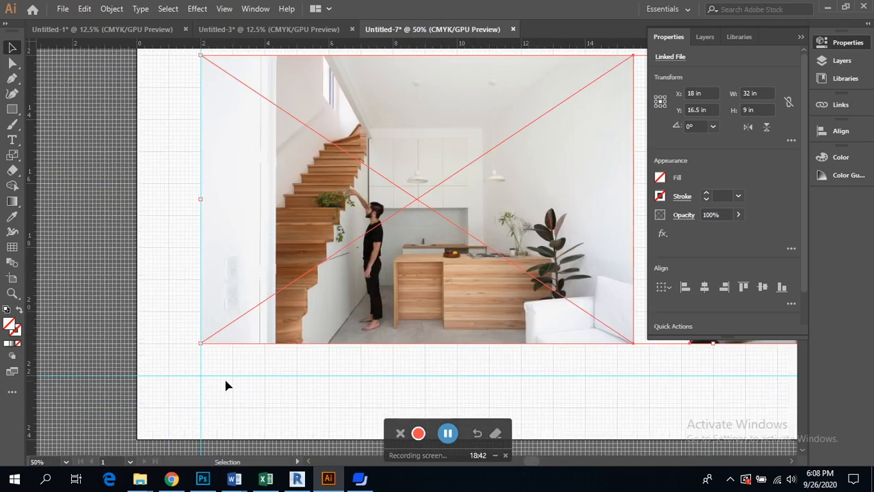
{"action": "scroll", "coordinate": [267, 364], "scroll_direction": "down", "scroll_amount": 3}
{"action": "scroll", "coordinate": [271, 363], "scroll_direction": "up", "scroll_amount": 1}
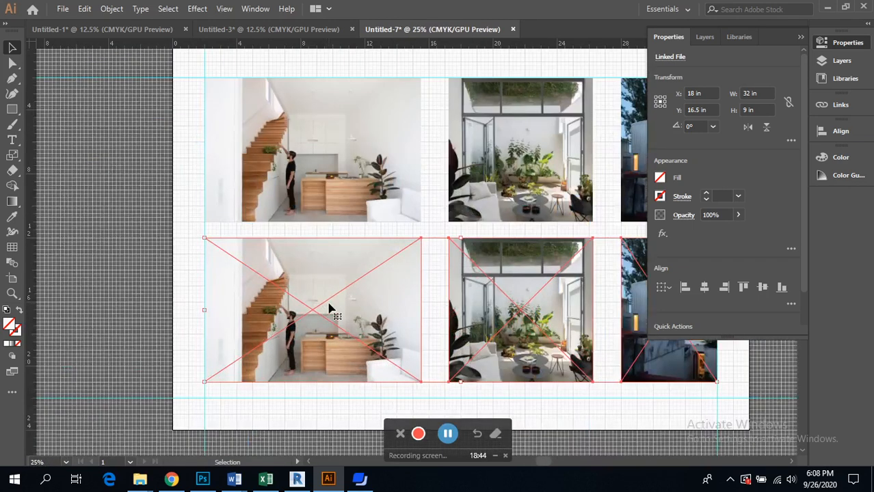
Nudge the duplicated photo row up closer to the top row, with its center at Y 15.875 in
{"action": "key", "text": "Up"}
{"action": "key", "text": "Up"}
{"action": "key", "text": "Up"}
{"action": "key", "text": "Up"}
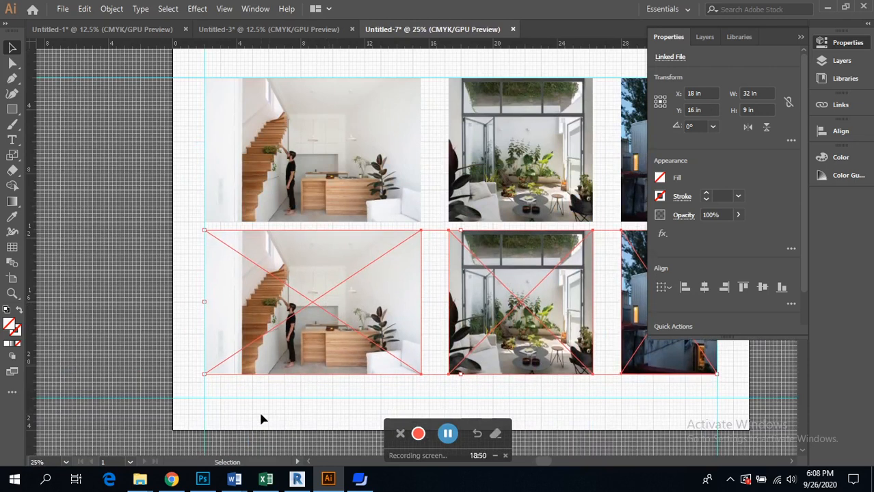
{"action": "key", "text": "Up"}
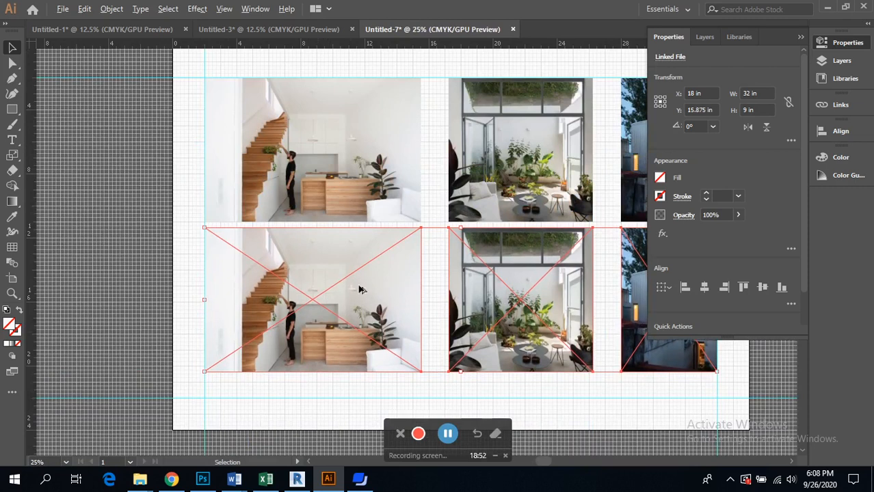
Inspect the narrowed gap between the rows, then deselect the photos and review the layout on the full artboard
{"action": "key", "text": "ctrl+equal"}
{"action": "key", "text": "ctrl+equal"}
{"action": "key", "text": "ctrl+equal"}
{"action": "key", "text": "ctrl+equal"}
{"action": "key", "text": "ctrl+minus"}
{"action": "key", "text": "ctrl+minus"}
{"action": "key", "text": "ctrl+minus"}
{"action": "key", "text": "ctrl+minus"}
{"action": "key", "text": "ctrl+minus"}
{"action": "key", "text": "ctrl+minus"}
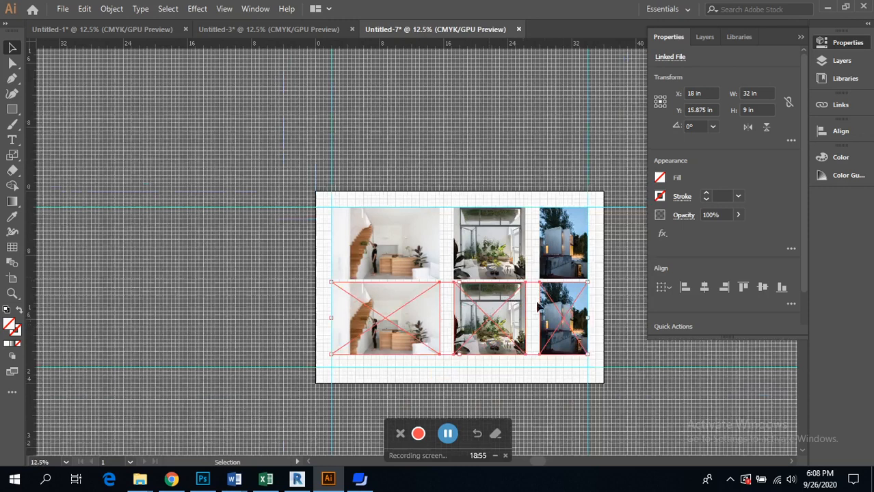
{"action": "left_click", "coordinate": [612, 316]}
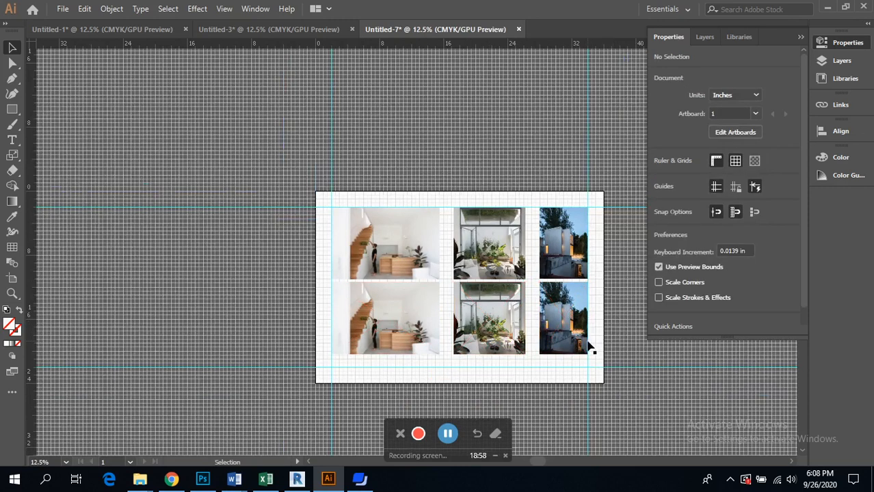
Relink the lower-left photo to the image file numbered 39 (IMG_8643_high) from the 1 portrait folder, then deselect it
{"action": "scroll", "coordinate": [577, 341], "scroll_direction": "right", "scroll_amount": 1}
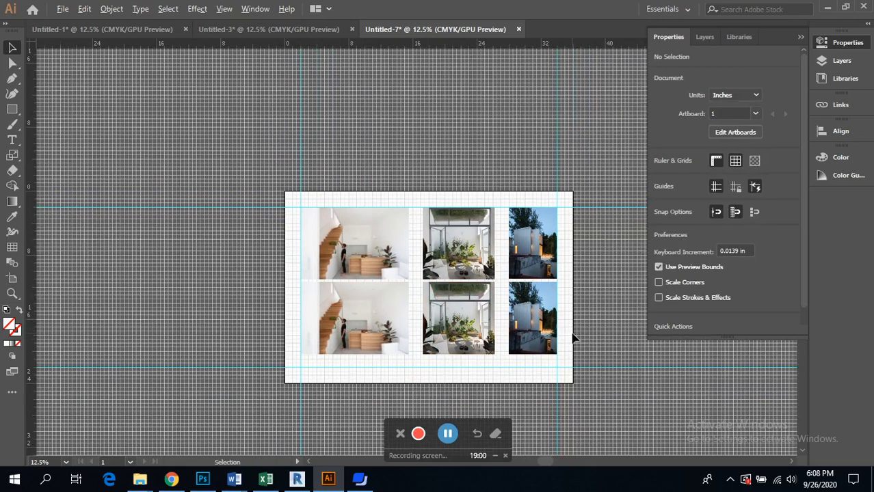
{"action": "scroll", "coordinate": [572, 338], "scroll_direction": "up", "scroll_amount": 2}
{"action": "scroll", "coordinate": [572, 337], "scroll_direction": "down", "scroll_amount": 2}
{"action": "scroll", "coordinate": [306, 348], "scroll_direction": "left", "scroll_amount": 2}
{"action": "scroll", "coordinate": [436, 326], "scroll_direction": "up", "scroll_amount": 2}
{"action": "scroll", "coordinate": [436, 318], "scroll_direction": "right", "scroll_amount": 3}
{"action": "left_click", "coordinate": [327, 340]}
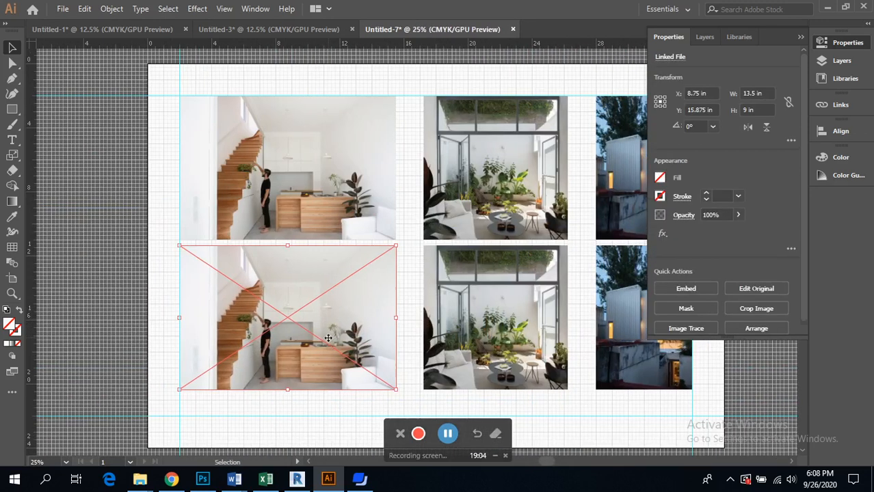
{"action": "left_click", "coordinate": [851, 104]}
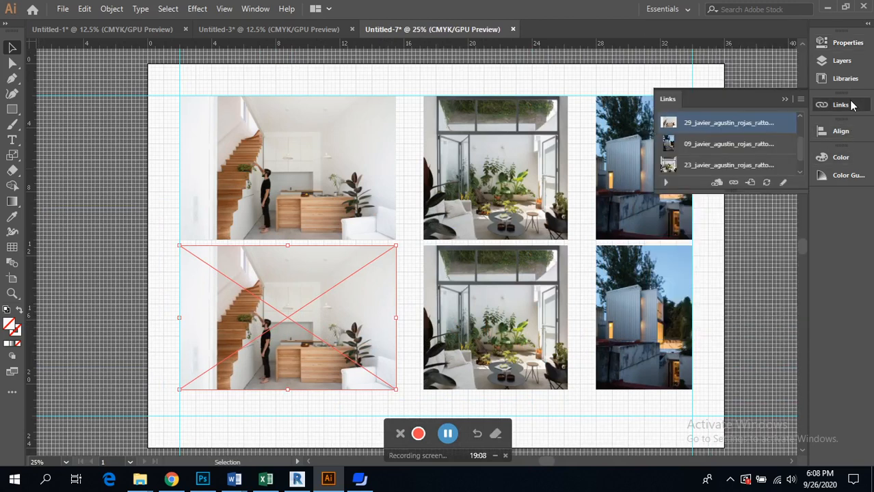
{"action": "left_click", "coordinate": [800, 100]}
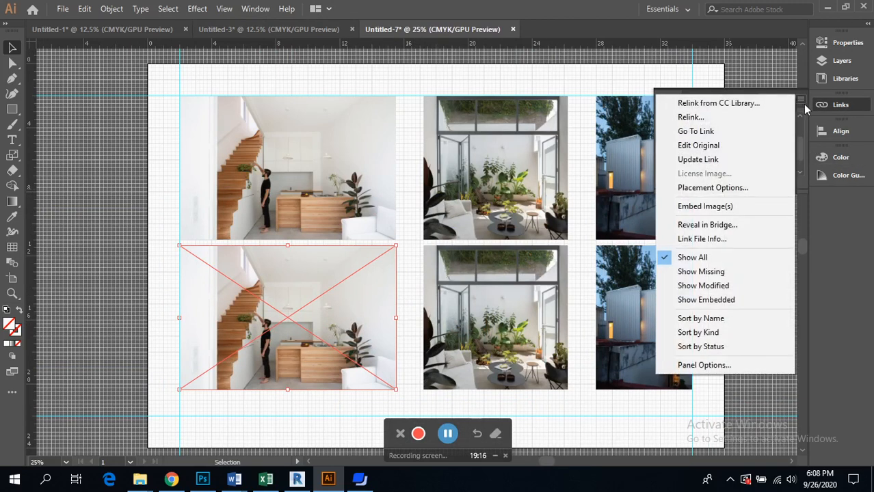
{"action": "left_click", "coordinate": [688, 117]}
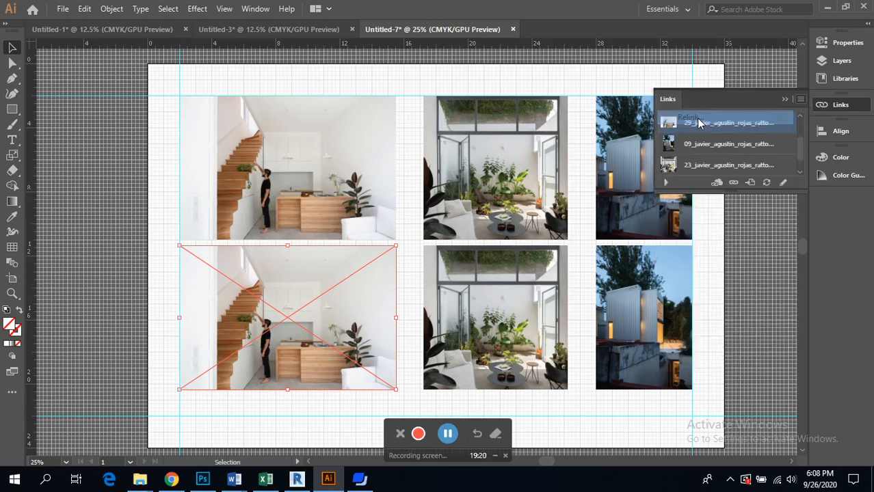
{"action": "left_click_drag", "start_coordinate": [535, 89], "coordinate": [615, 69]}
{"action": "scroll", "coordinate": [617, 182], "scroll_direction": "down", "scroll_amount": 1}
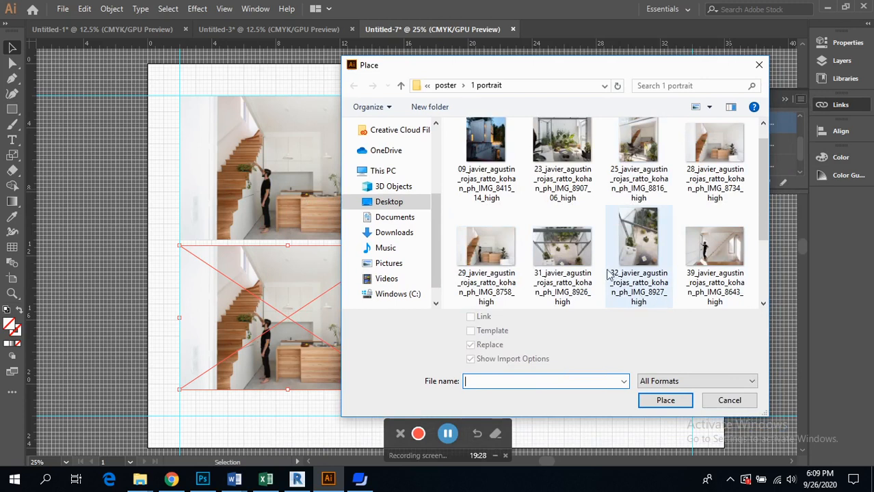
{"action": "scroll", "coordinate": [656, 301], "scroll_direction": "down", "scroll_amount": 3}
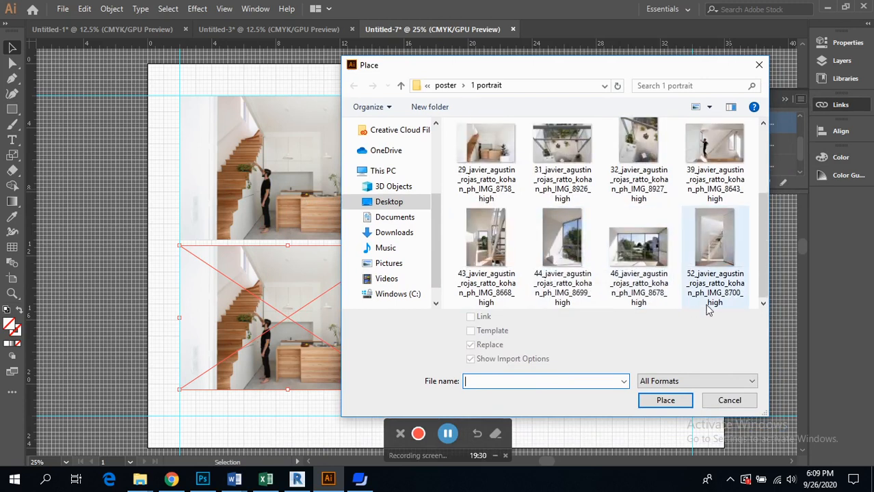
{"action": "scroll", "coordinate": [704, 305], "scroll_direction": "up", "scroll_amount": 3}
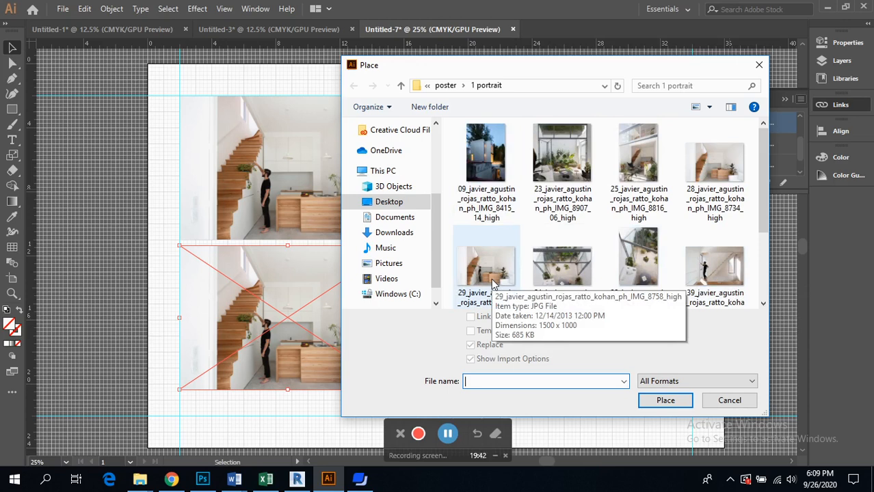
{"action": "double_click", "coordinate": [722, 272]}
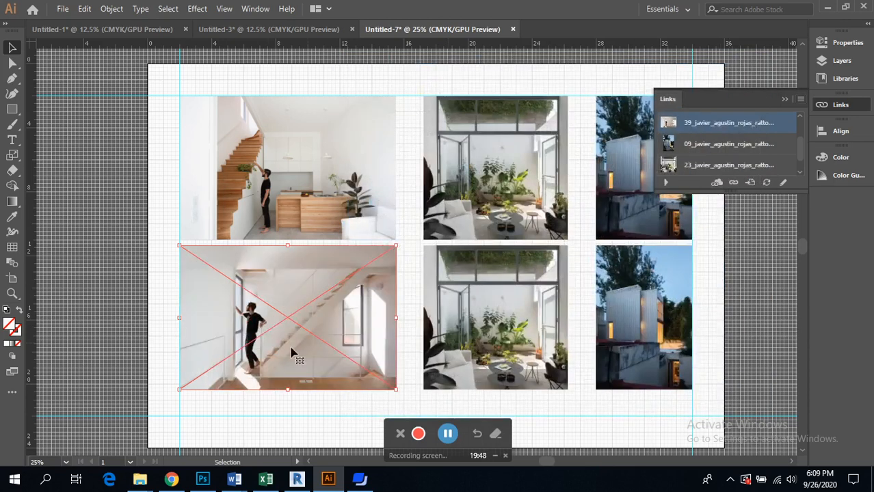
{"action": "left_click", "coordinate": [291, 402]}
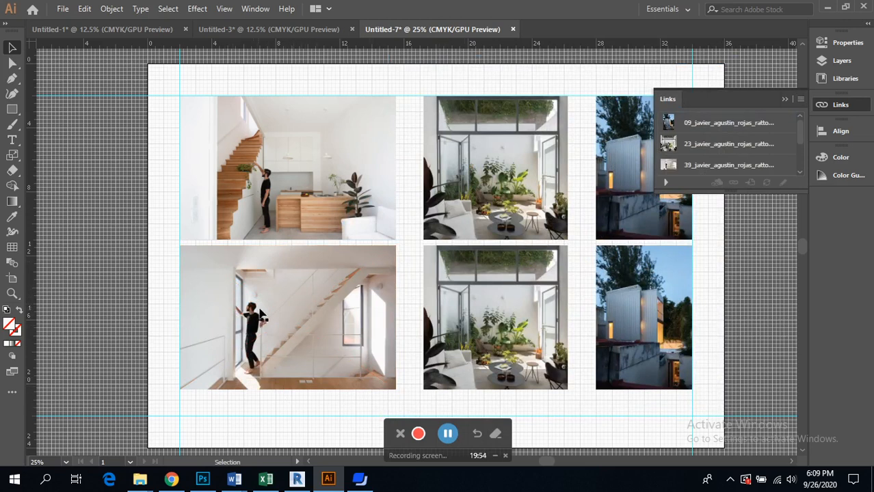
Relink the lower-right photo to the image file numbered 32 (IMG_8927_high) from the same folder, then deselect it
{"action": "left_click", "coordinate": [533, 282]}
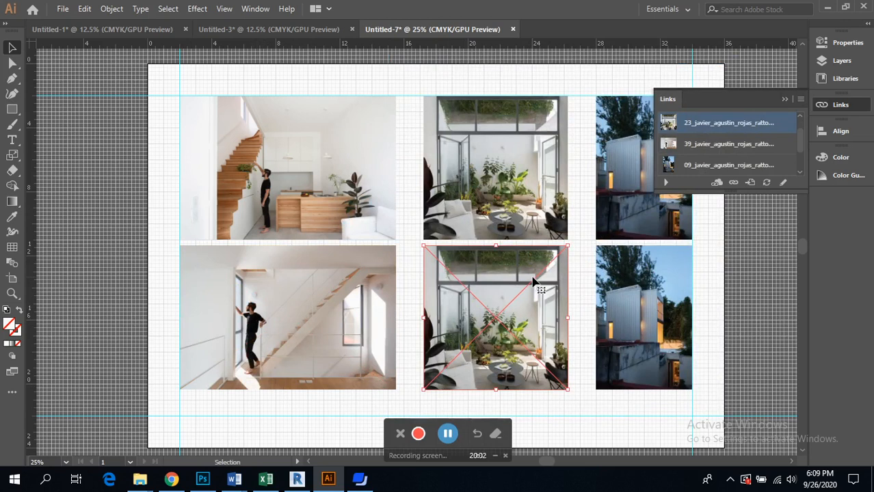
{"action": "left_click", "coordinate": [625, 290]}
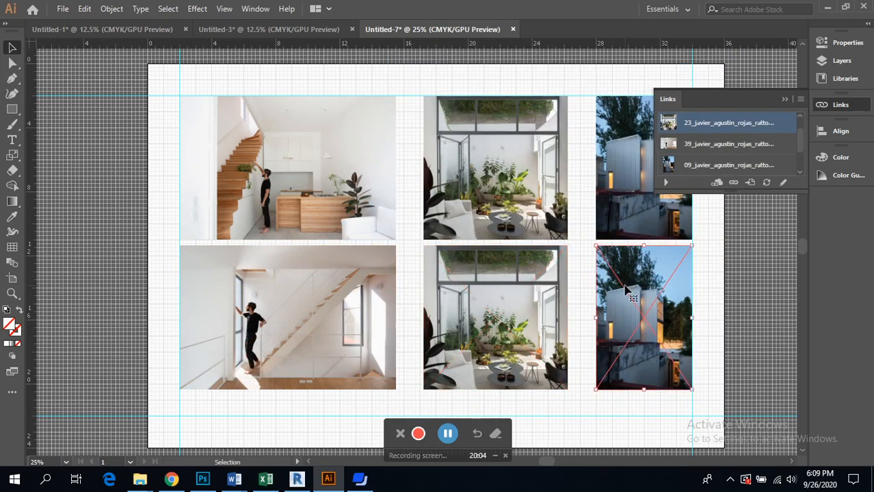
{"action": "left_click", "coordinate": [800, 99]}
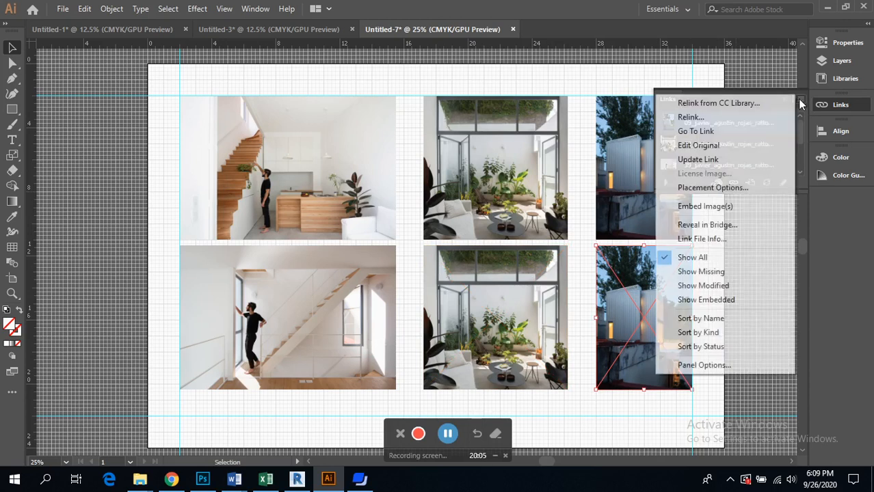
{"action": "left_click", "coordinate": [721, 120]}
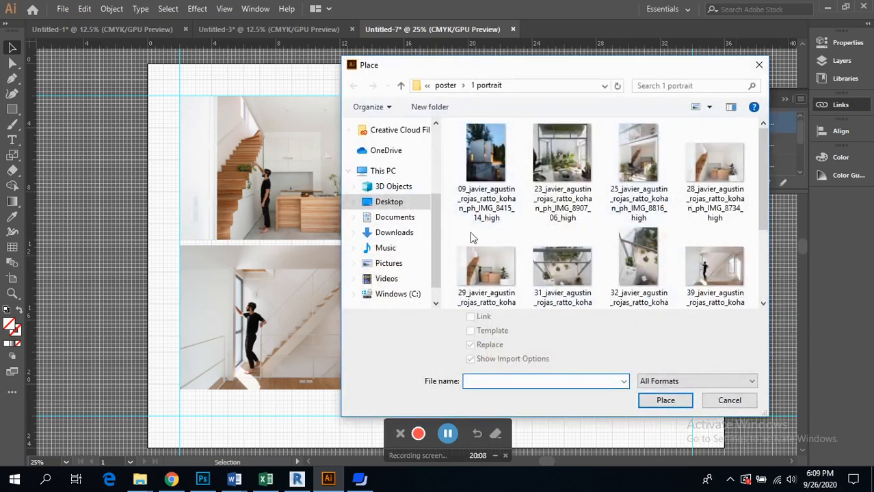
{"action": "scroll", "coordinate": [628, 252], "scroll_direction": "down", "scroll_amount": 2}
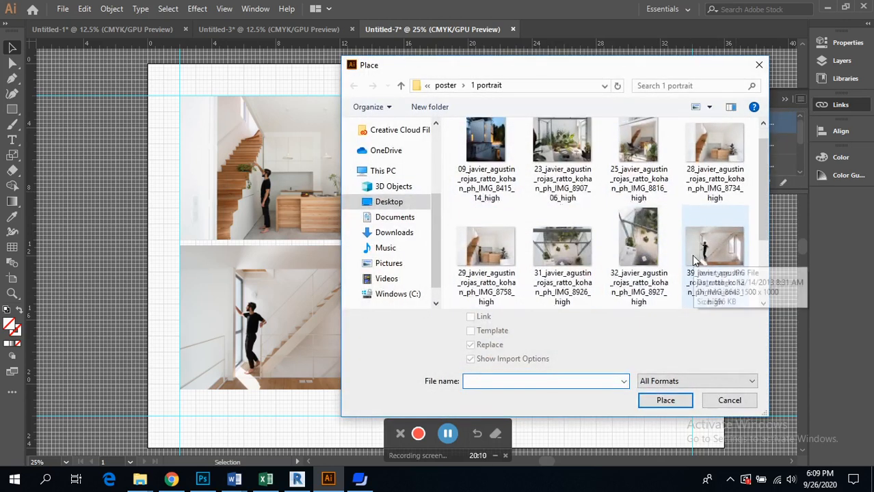
{"action": "scroll", "coordinate": [636, 255], "scroll_direction": "up", "scroll_amount": 3}
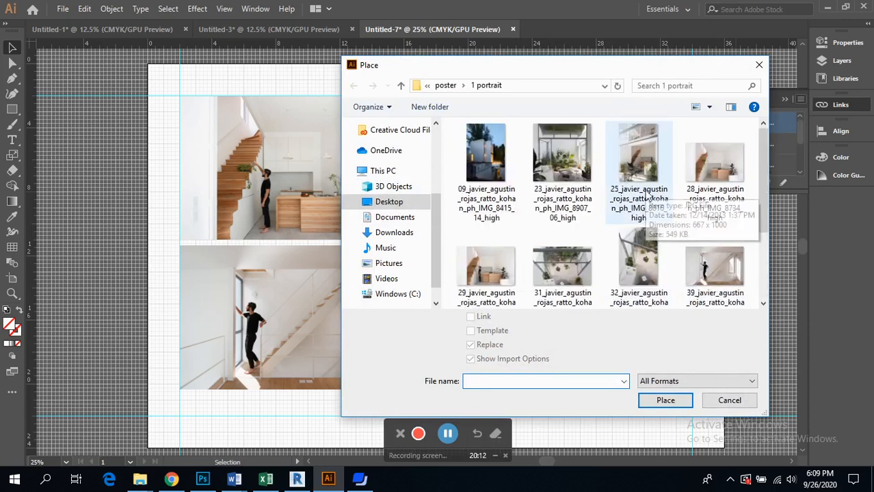
{"action": "double_click", "coordinate": [649, 256]}
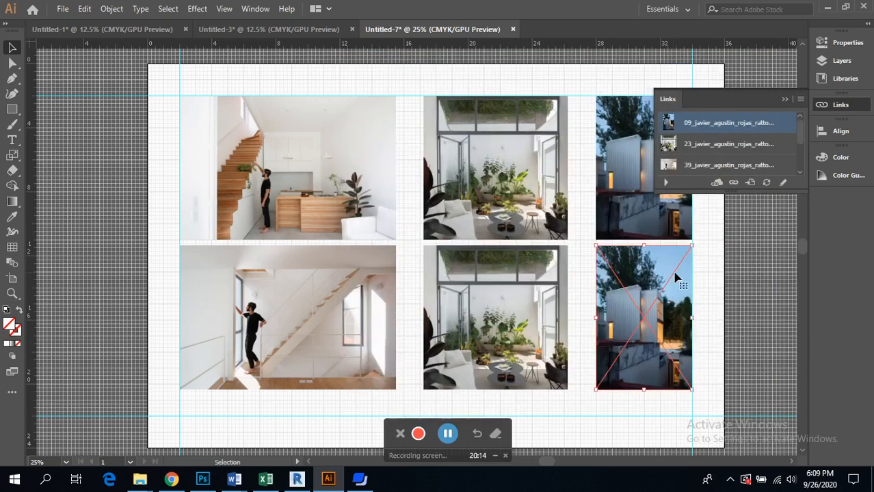
{"action": "left_click", "coordinate": [705, 252]}
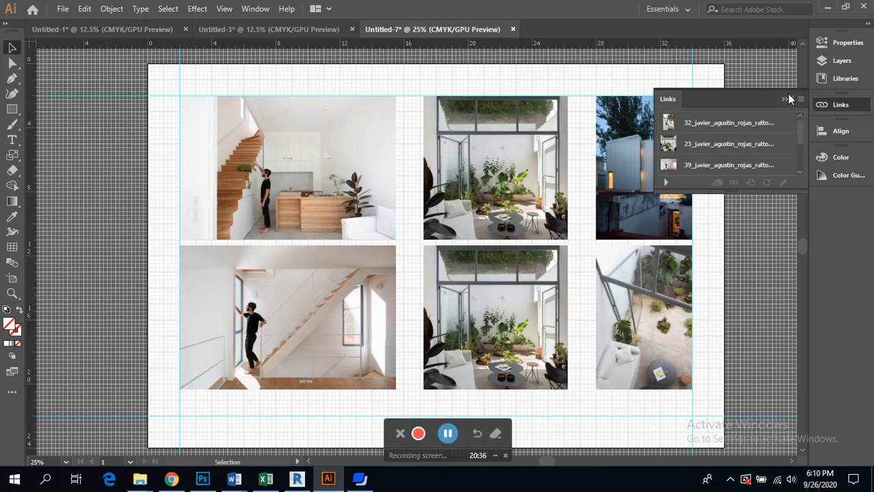
Expand the Photgraph layer and examine the linked files it contains
{"action": "left_click", "coordinate": [841, 61]}
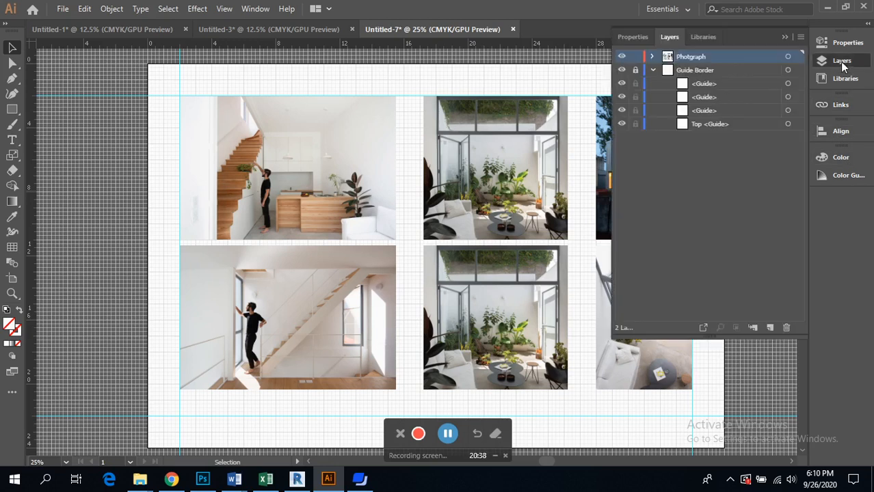
{"action": "left_click", "coordinate": [653, 58]}
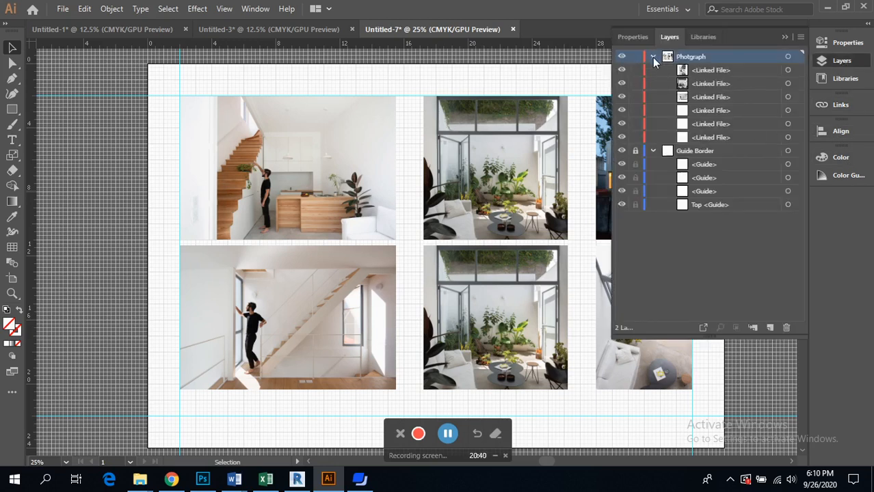
{"action": "left_click", "coordinate": [711, 70]}
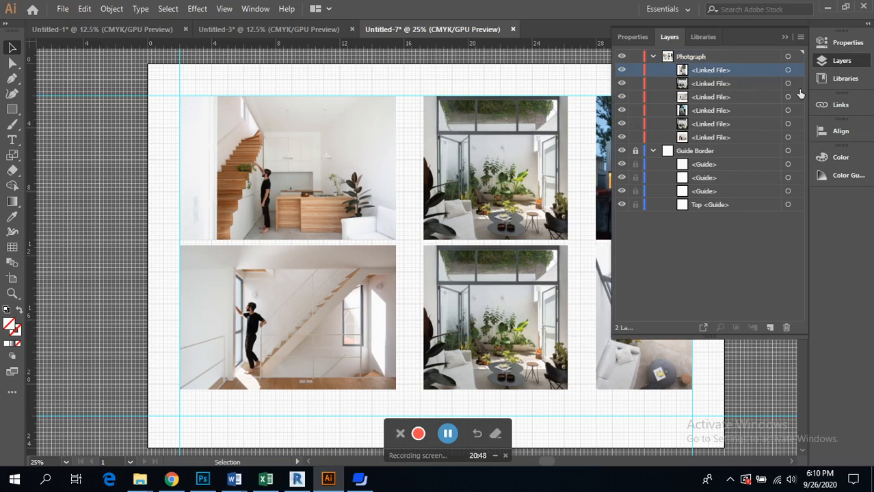
Embed the upper-left and lower-left photos in the document
{"action": "left_click", "coordinate": [840, 43]}
{"action": "left_click", "coordinate": [276, 230]}
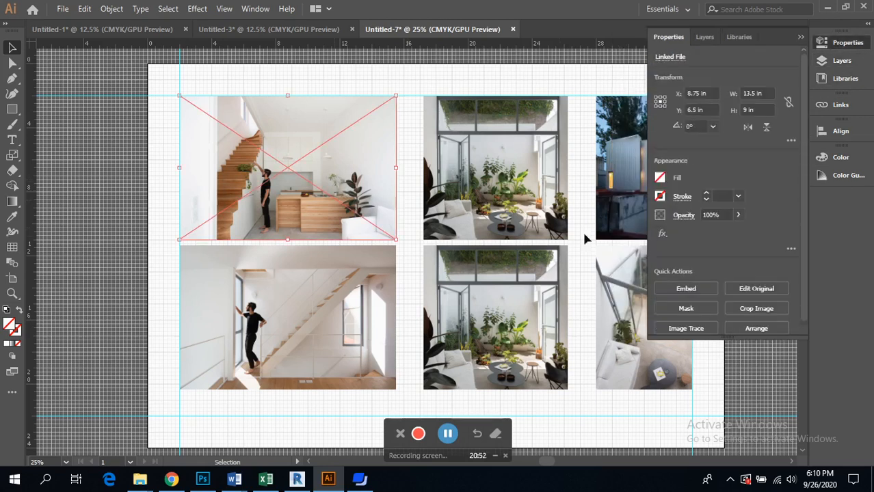
{"action": "left_click", "coordinate": [685, 288]}
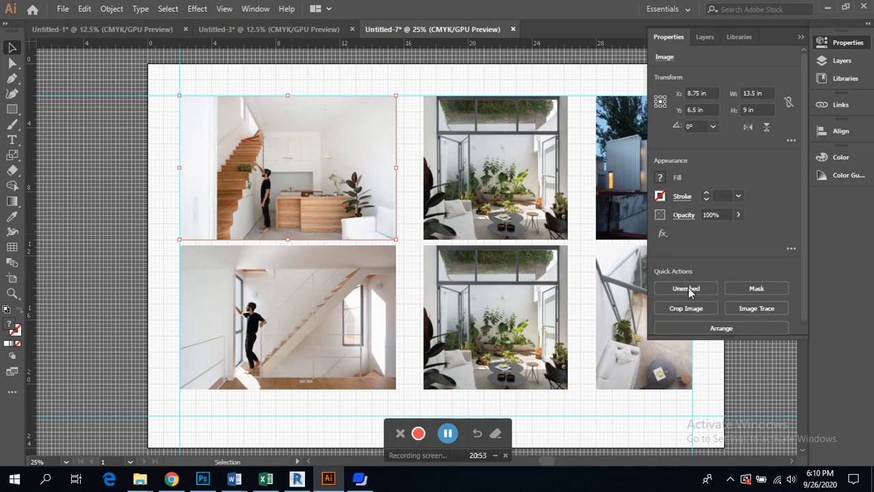
{"action": "left_click", "coordinate": [387, 304]}
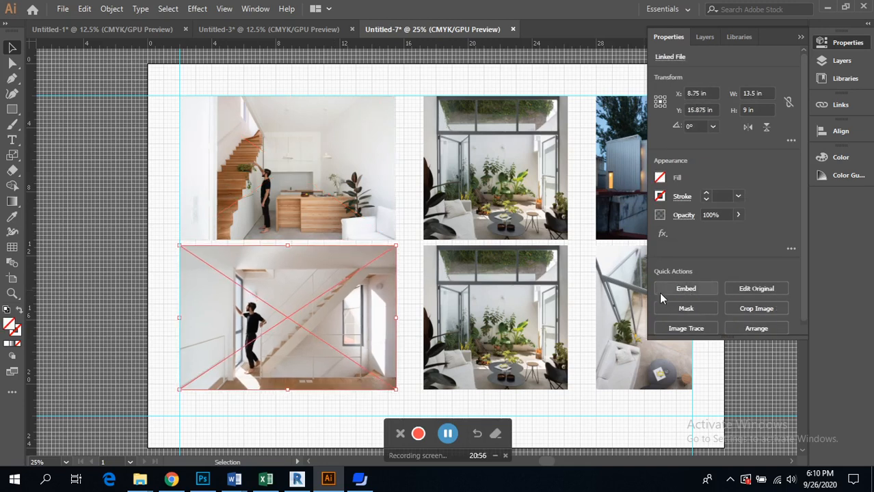
{"action": "left_click", "coordinate": [669, 289]}
{"action": "left_click", "coordinate": [676, 291]}
Embed the lower-middle, upper-right and lower-right photos in the document, then clear the selection
{"action": "left_click", "coordinate": [523, 301]}
{"action": "left_click", "coordinate": [705, 289]}
{"action": "left_click", "coordinate": [641, 223]}
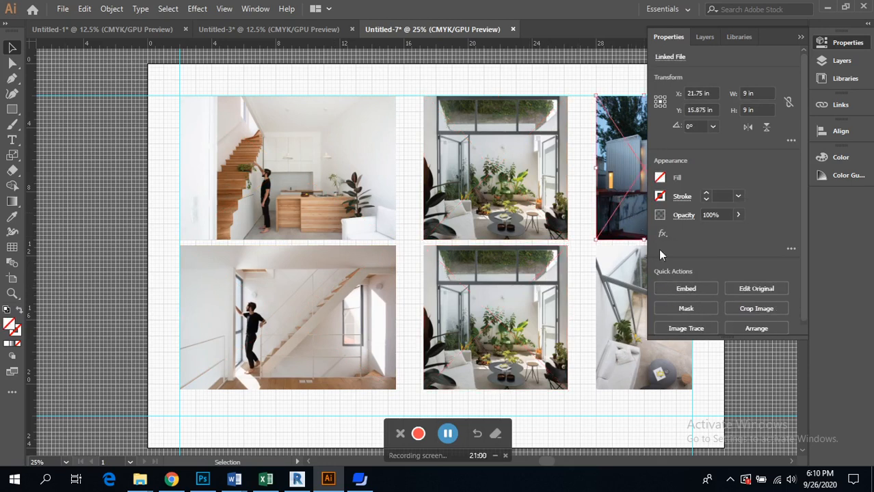
{"action": "left_click", "coordinate": [680, 290]}
{"action": "left_click", "coordinate": [611, 316]}
{"action": "left_click", "coordinate": [681, 291]}
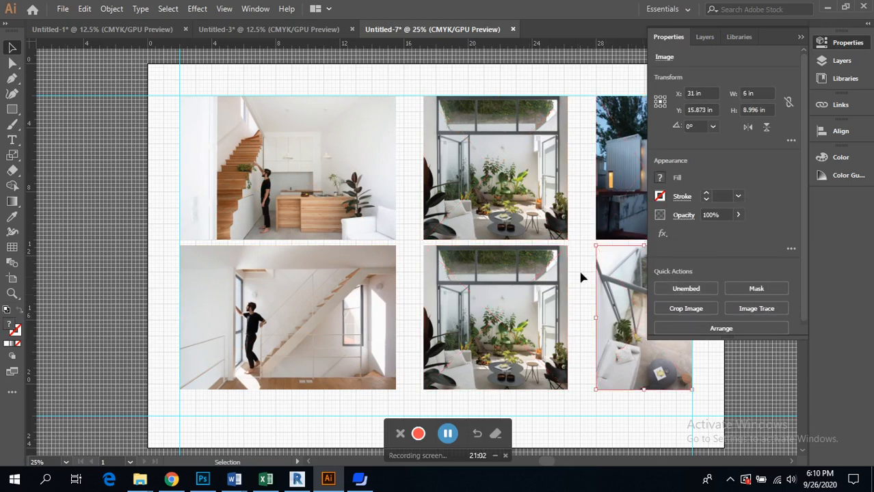
{"action": "left_click", "coordinate": [97, 241]}
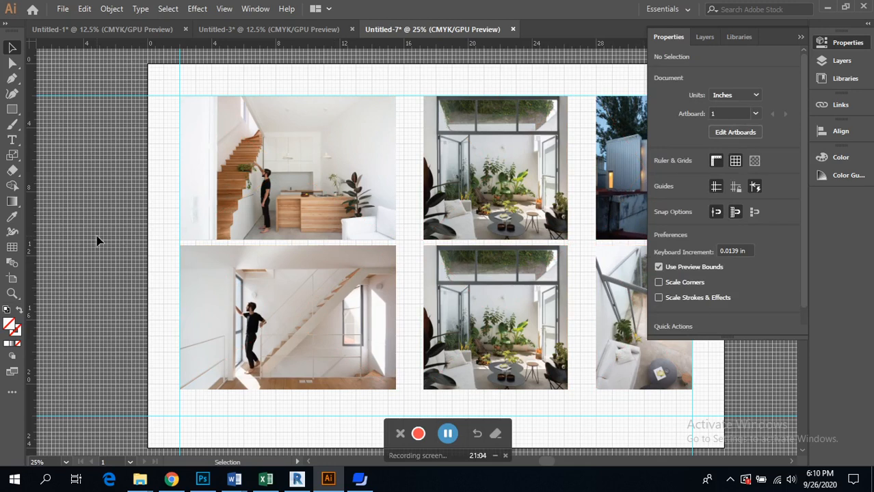
Check which link options are available for the embedded lower-left photo, without applying any
{"action": "left_click", "coordinate": [317, 311]}
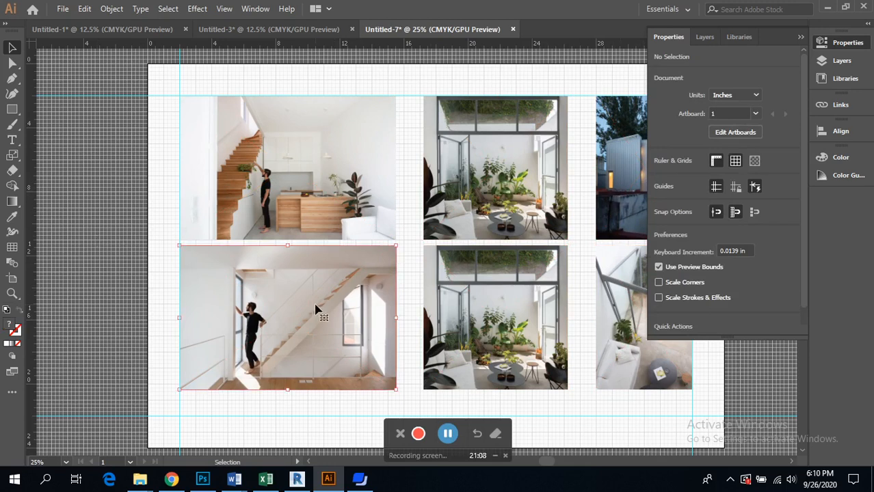
{"action": "left_click", "coordinate": [842, 115]}
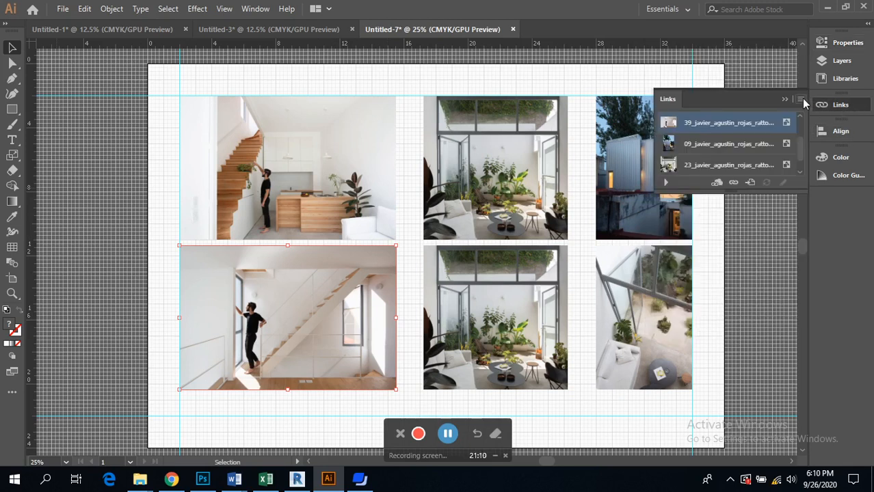
{"action": "left_click", "coordinate": [801, 99]}
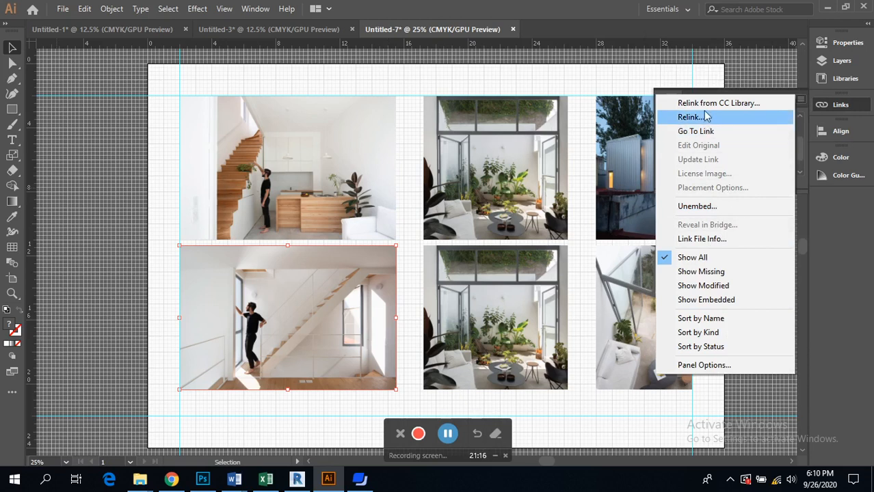
{"action": "left_click", "coordinate": [700, 84]}
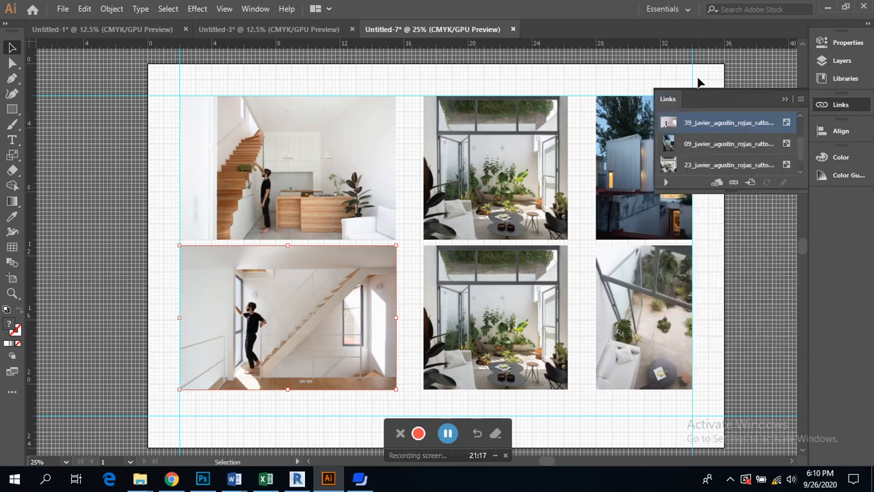
{"action": "left_click", "coordinate": [784, 99]}
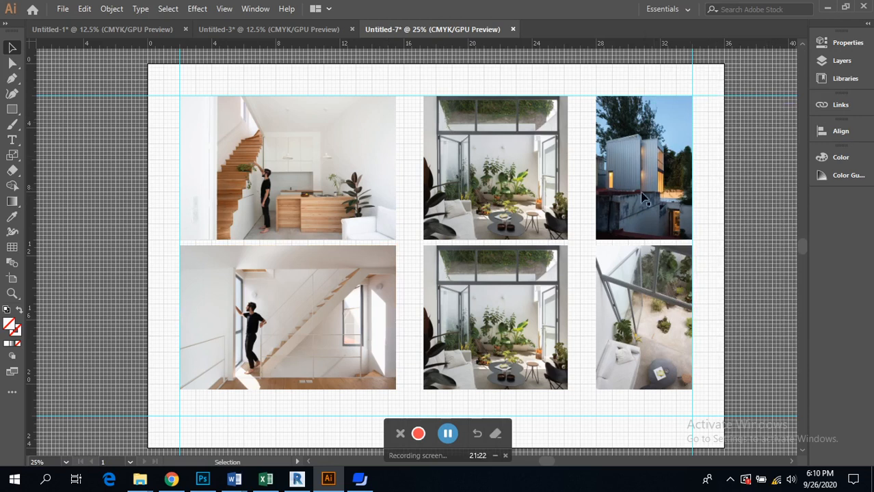
Create an area text frame about 14.1 inches wide and 1.6 inches tall between the lower-left photo and the lower border guide
{"action": "scroll", "coordinate": [587, 205], "scroll_direction": "down", "scroll_amount": 2}
{"action": "scroll", "coordinate": [491, 289], "scroll_direction": "up", "scroll_amount": 2}
{"action": "scroll", "coordinate": [587, 311], "scroll_direction": "up", "scroll_amount": 1}
{"action": "scroll", "coordinate": [585, 305], "scroll_direction": "down", "scroll_amount": 2}
{"action": "scroll", "coordinate": [574, 296], "scroll_direction": "up", "scroll_amount": 1}
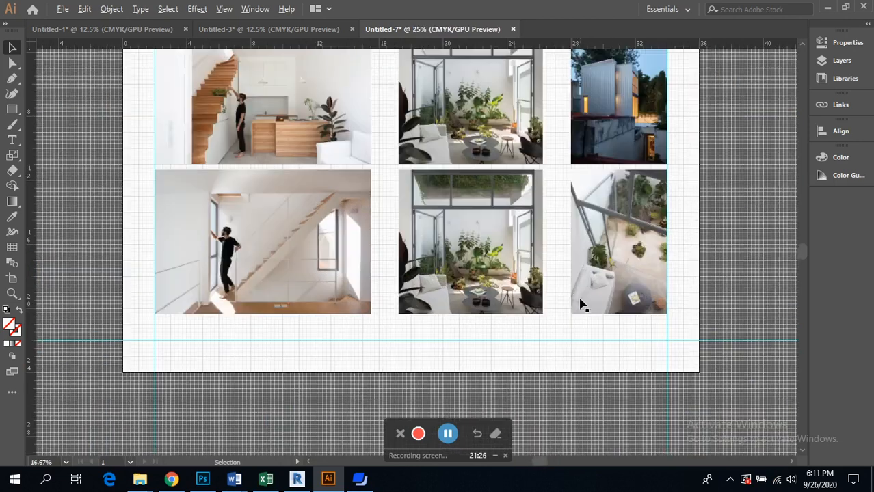
{"action": "scroll", "coordinate": [568, 288], "scroll_direction": "down", "scroll_amount": 1}
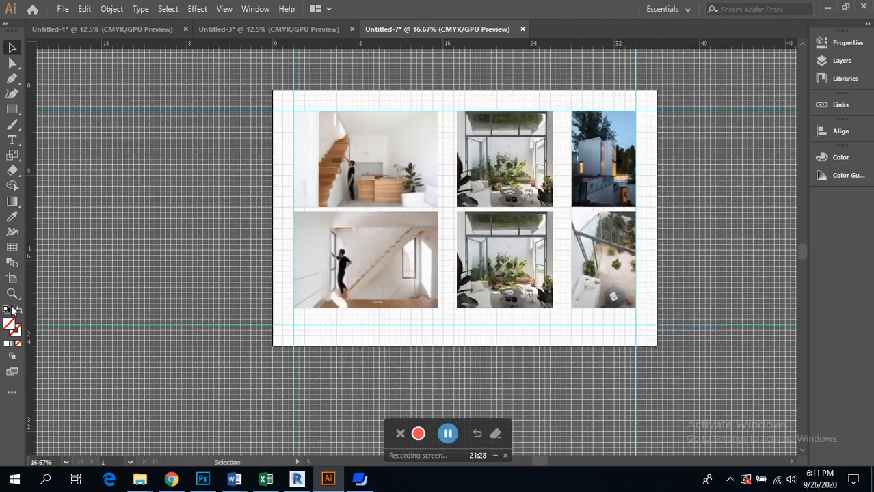
{"action": "left_click", "coordinate": [12, 140]}
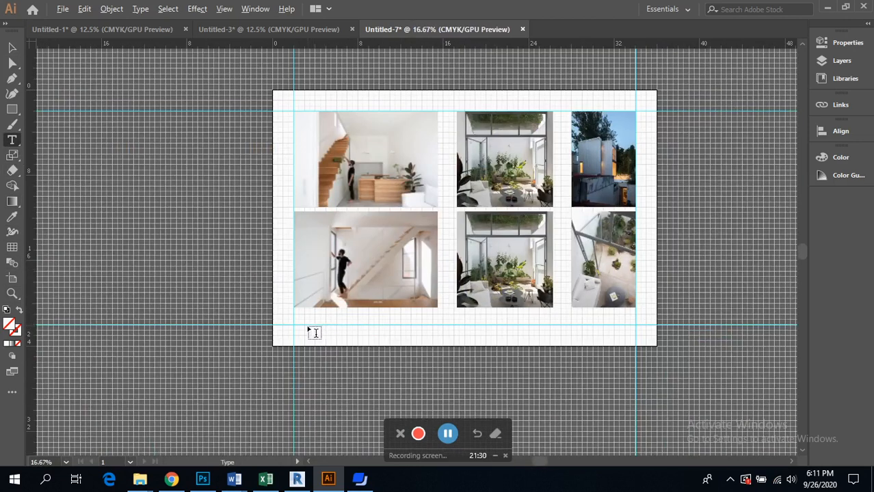
{"action": "scroll", "coordinate": [308, 332], "scroll_direction": "up", "scroll_amount": 2}
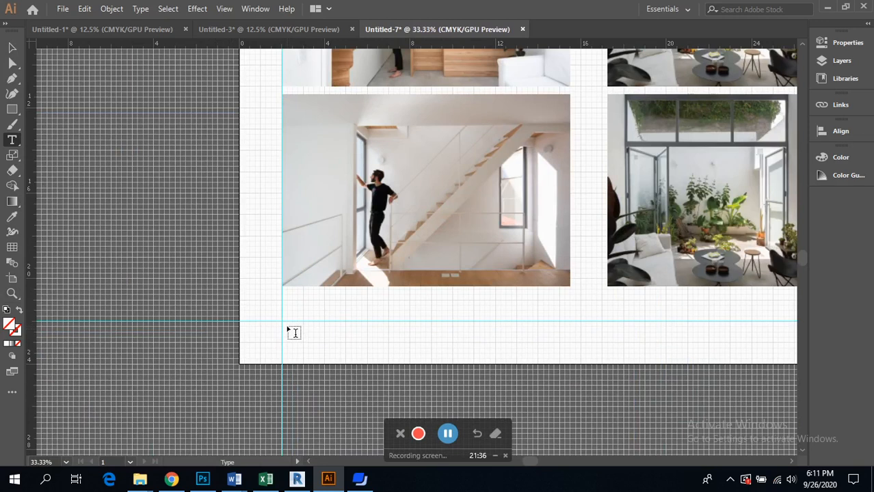
{"action": "left_click_drag", "start_coordinate": [282, 289], "coordinate": [582, 321]}
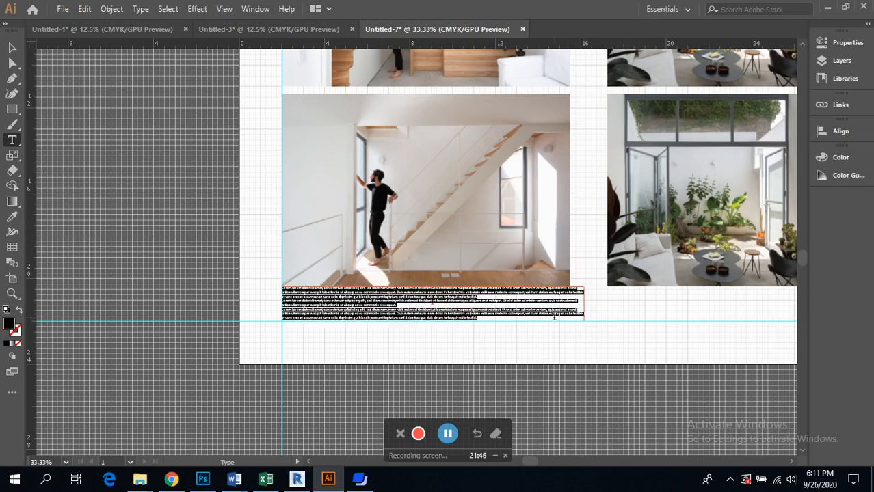
Replace the placeholder text in the frame below the lower-left photo with the title "The White metal House"
{"action": "scroll", "coordinate": [530, 300], "scroll_direction": "down", "scroll_amount": 3}
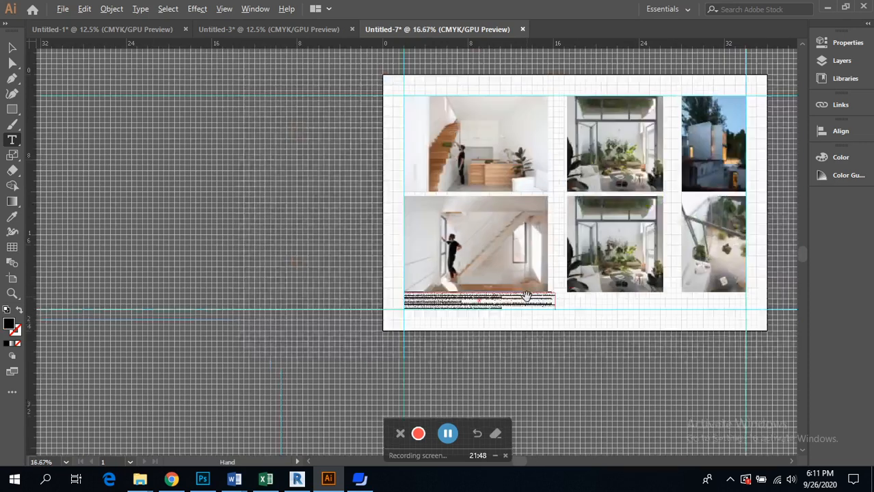
{"action": "scroll", "coordinate": [525, 295], "scroll_direction": "up", "scroll_amount": 1}
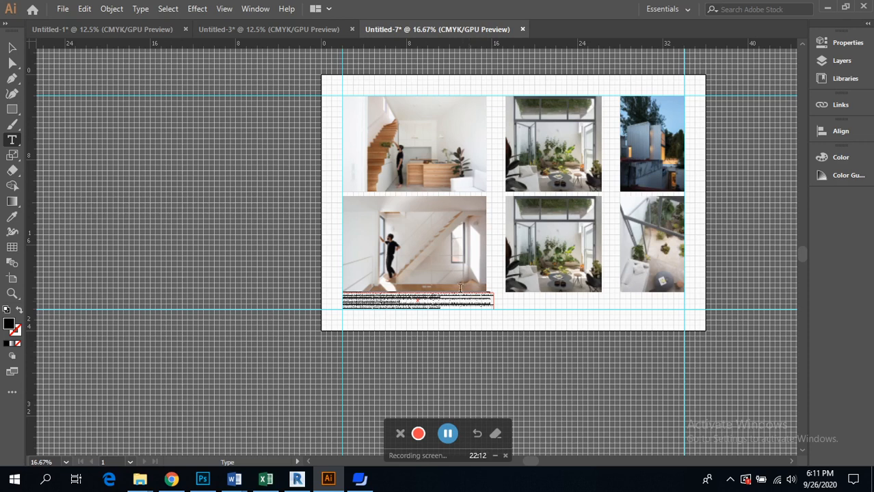
{"action": "key", "text": "ctrl+equal"}
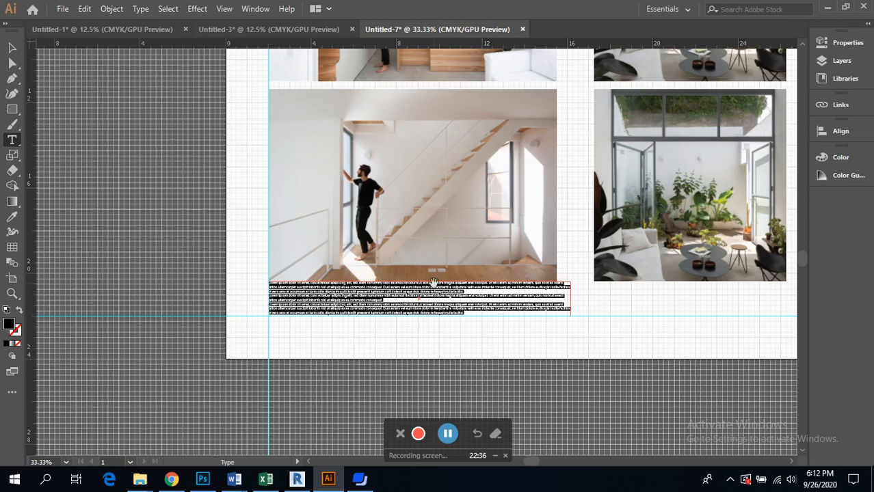
{"action": "scroll", "coordinate": [436, 289], "scroll_direction": "down", "scroll_amount": 2}
{"action": "scroll", "coordinate": [437, 290], "scroll_direction": "right", "scroll_amount": 3}
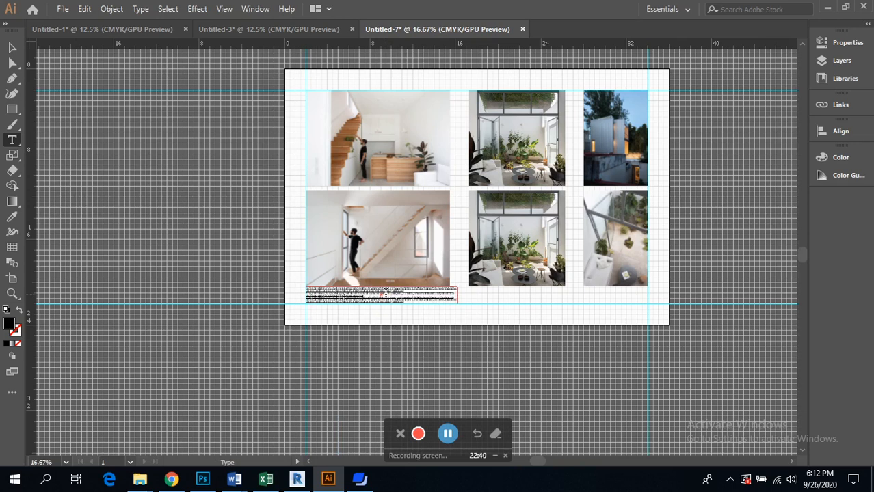
{"action": "scroll", "coordinate": [386, 294], "scroll_direction": "up", "scroll_amount": 1}
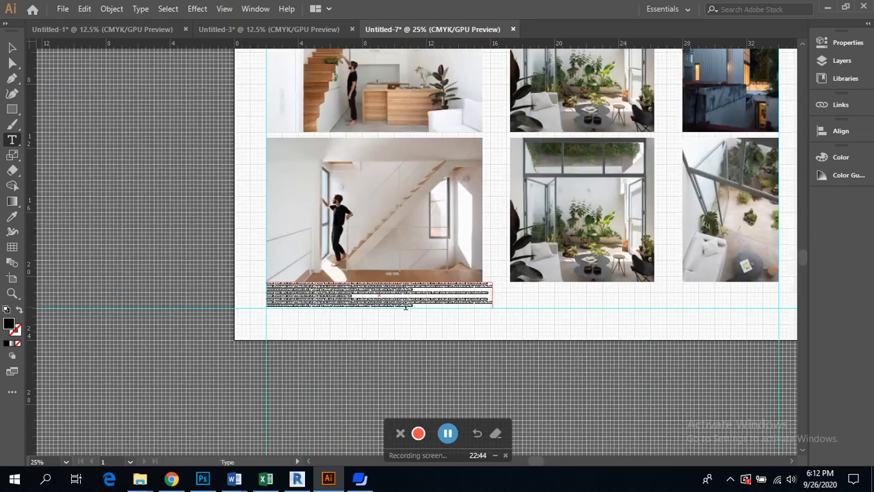
{"action": "scroll", "coordinate": [405, 307], "scroll_direction": "down", "scroll_amount": 1}
{"action": "scroll", "coordinate": [404, 307], "scroll_direction": "up", "scroll_amount": 1}
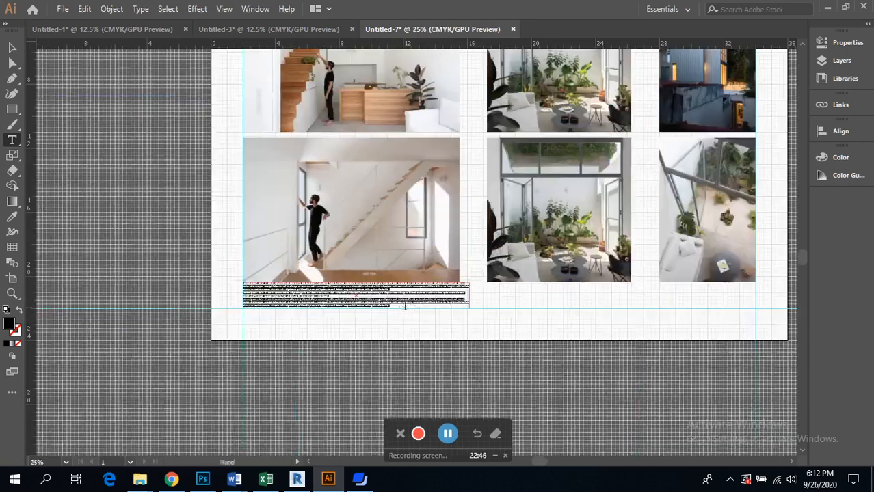
{"action": "scroll", "coordinate": [395, 291], "scroll_direction": "up", "scroll_amount": 3}
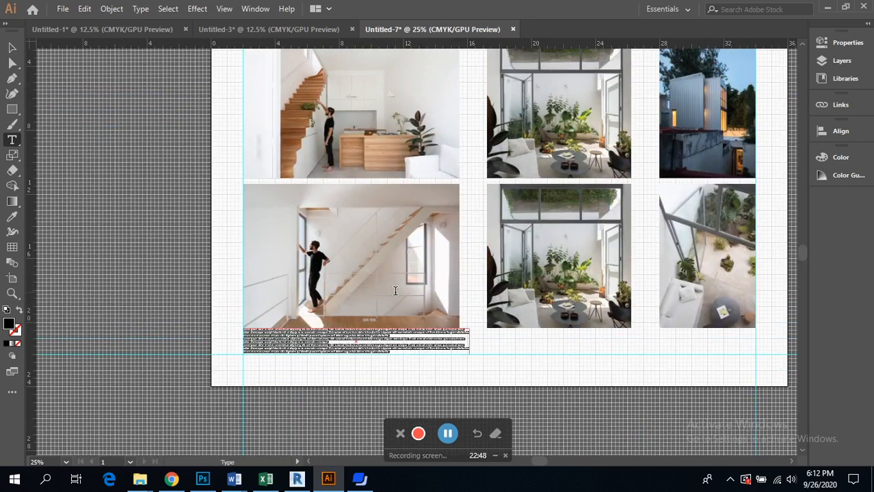
{"action": "key", "text": "BackSpace"}
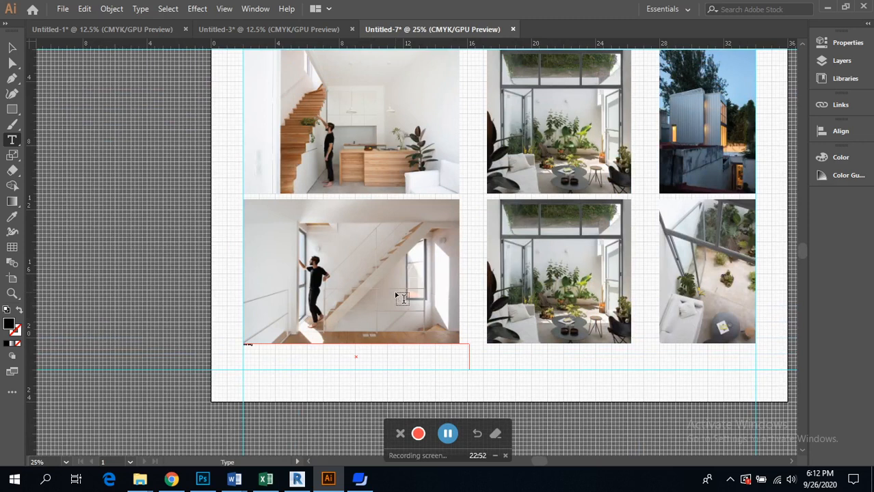
{"action": "type", "text": "ering"}
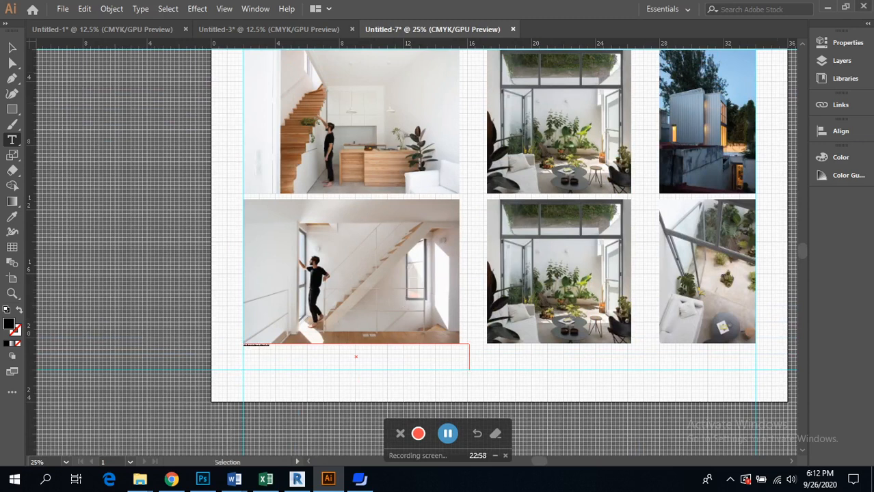
Set the font size of the title text to 72 pt
{"action": "left_click", "coordinate": [849, 43]}
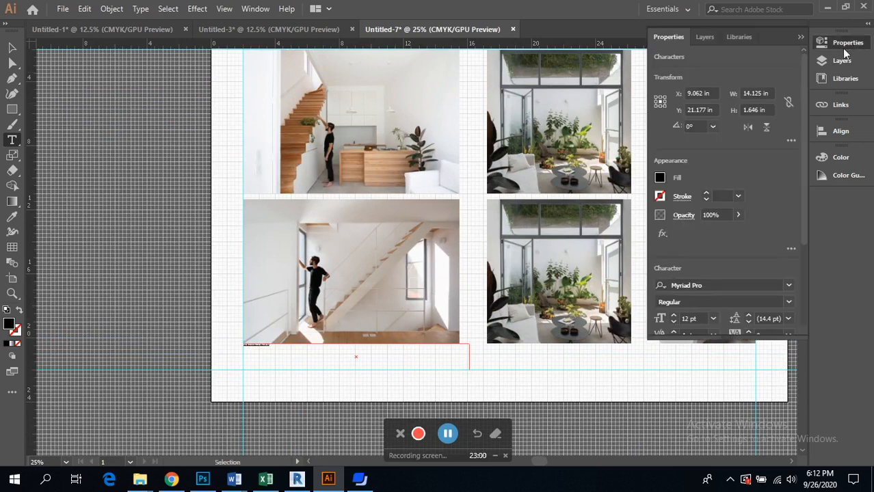
{"action": "scroll", "coordinate": [760, 234], "scroll_direction": "down", "scroll_amount": 3}
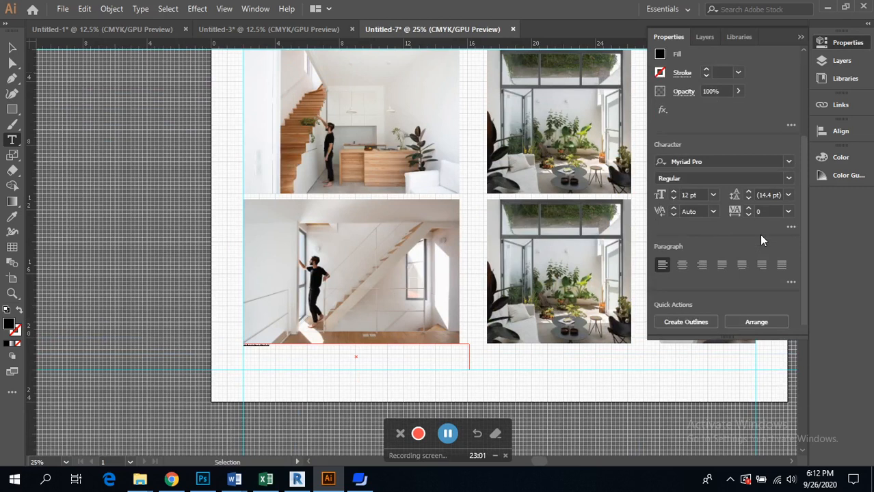
{"action": "left_click", "coordinate": [713, 196]}
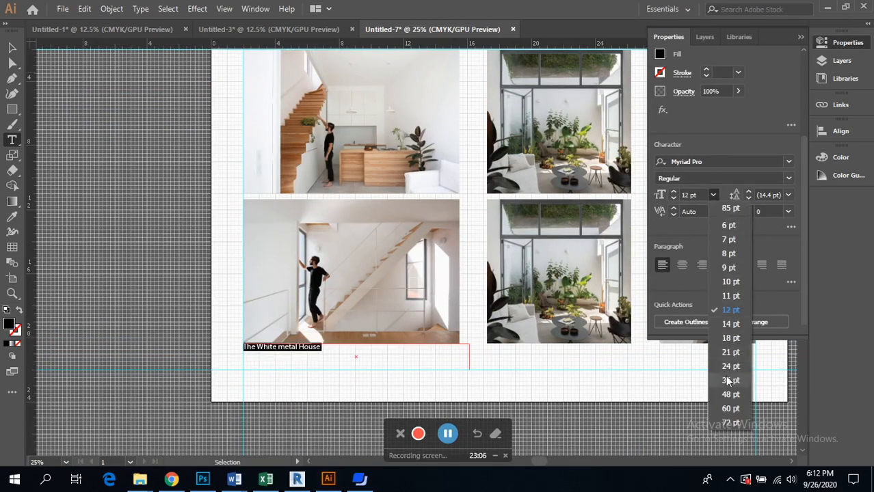
{"action": "left_click", "coordinate": [730, 424]}
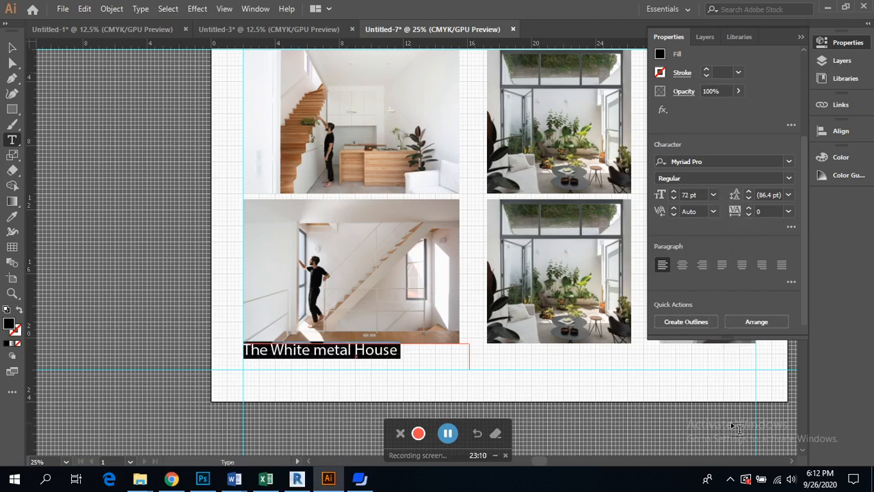
Capitalize the "m" in the title so that it reads "The White Metal House"
{"action": "left_click", "coordinate": [326, 354]}
{"action": "left_click_drag", "start_coordinate": [320, 353], "coordinate": [327, 353]}
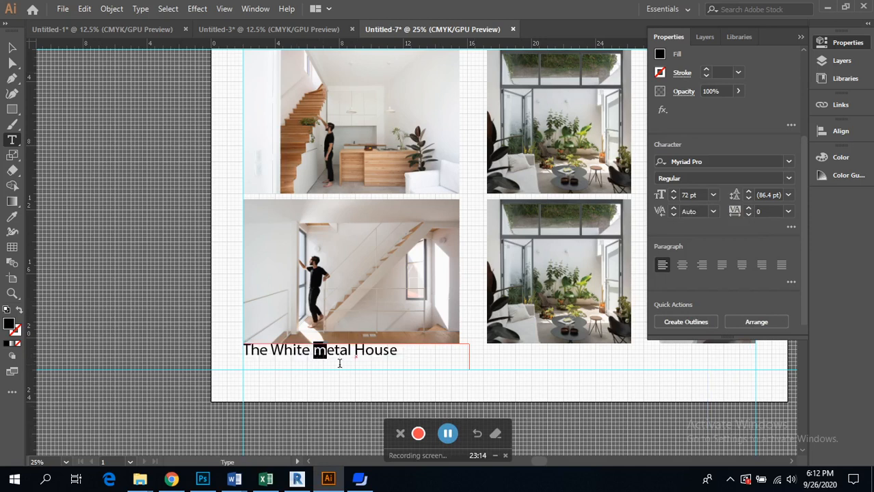
{"action": "type", "text": "M"}
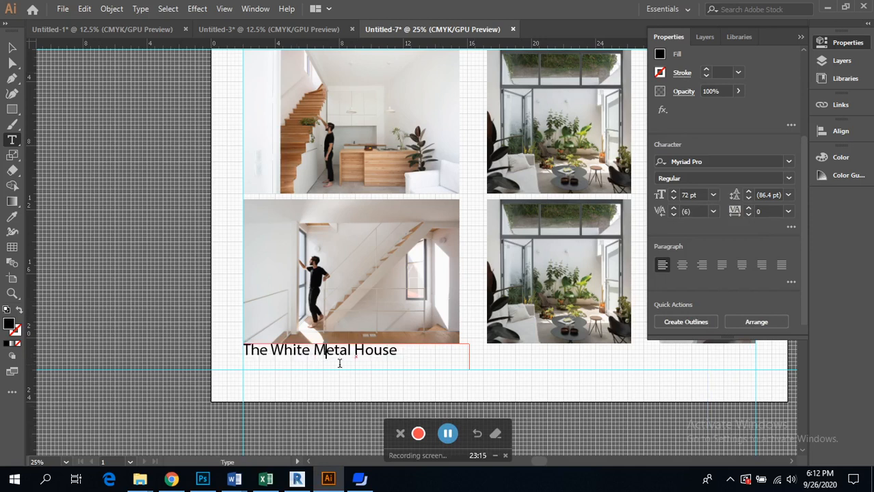
Select the whole title and preview the available fonts on it, from the Acumin family down to the Georgia and Franklin Gothic families
{"action": "triple_click", "coordinate": [392, 350]}
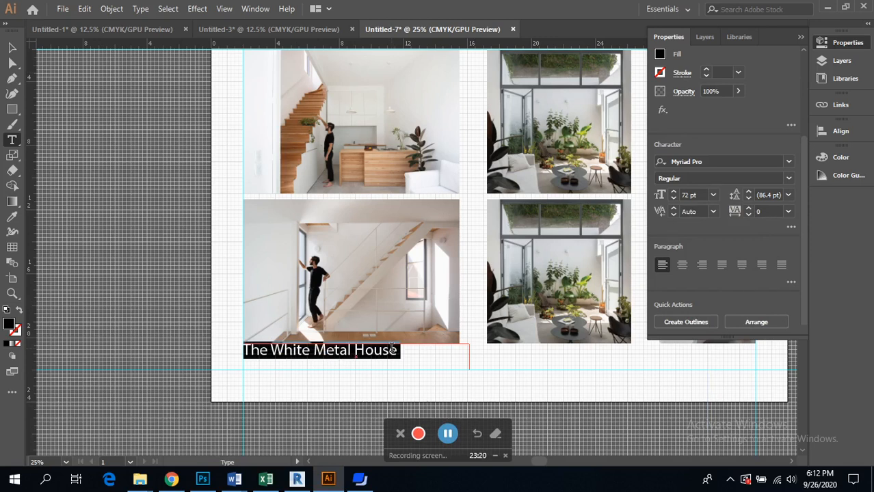
{"action": "left_click", "coordinate": [783, 167]}
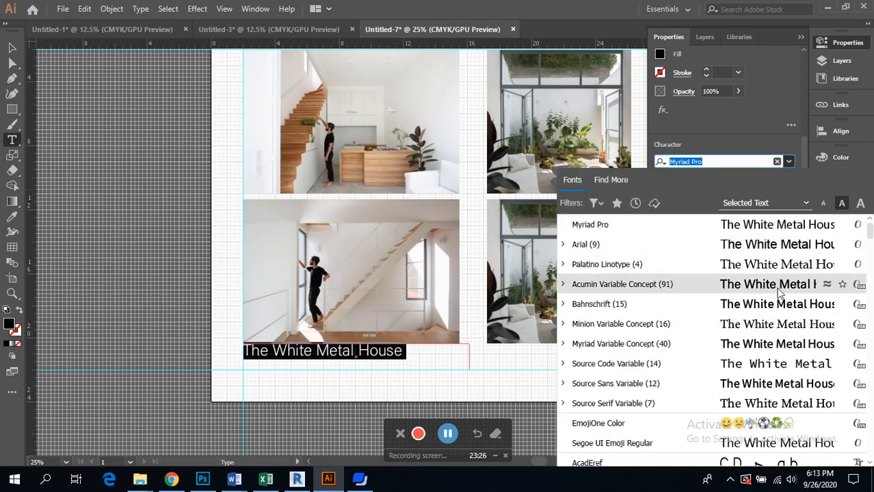
{"action": "scroll", "coordinate": [774, 331], "scroll_direction": "down", "scroll_amount": 2}
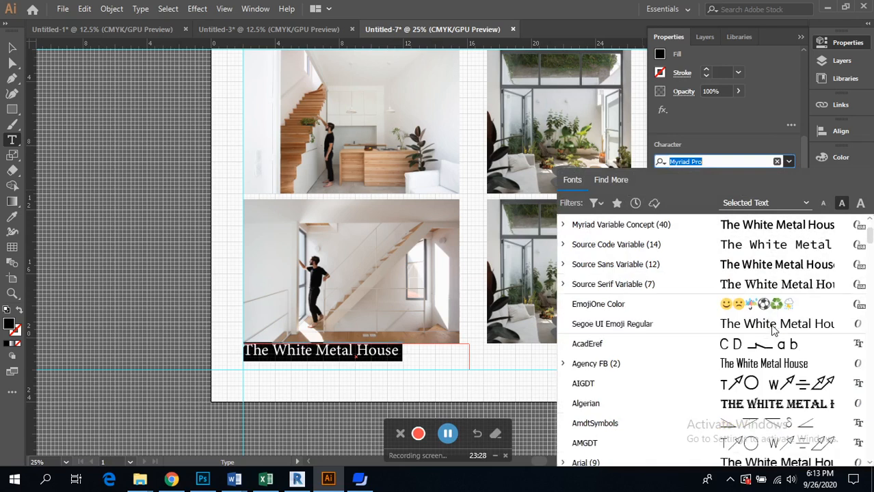
{"action": "scroll", "coordinate": [750, 403], "scroll_direction": "down", "scroll_amount": 1}
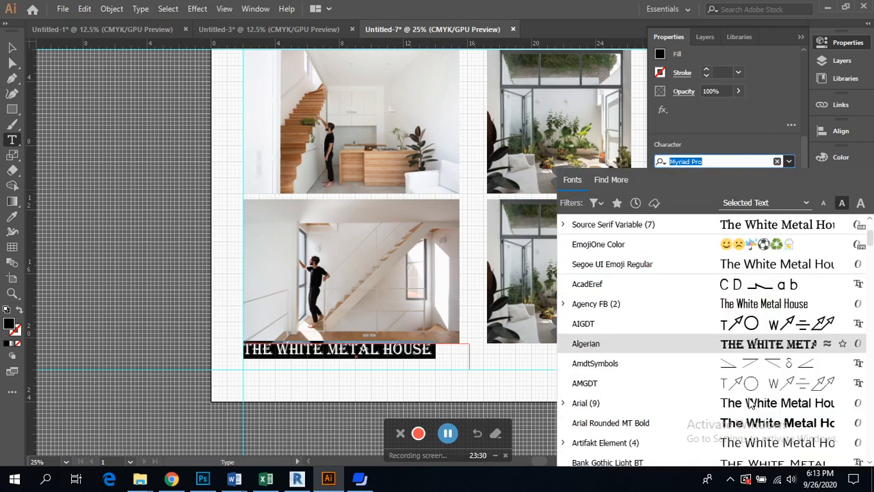
{"action": "scroll", "coordinate": [749, 403], "scroll_direction": "down", "scroll_amount": 1}
{"action": "scroll", "coordinate": [744, 391], "scroll_direction": "down", "scroll_amount": 1}
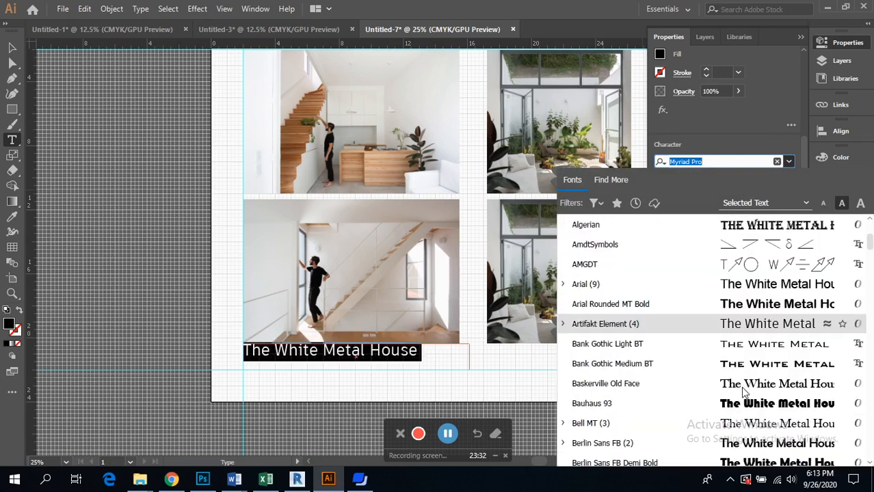
{"action": "scroll", "coordinate": [748, 409], "scroll_direction": "down", "scroll_amount": 1}
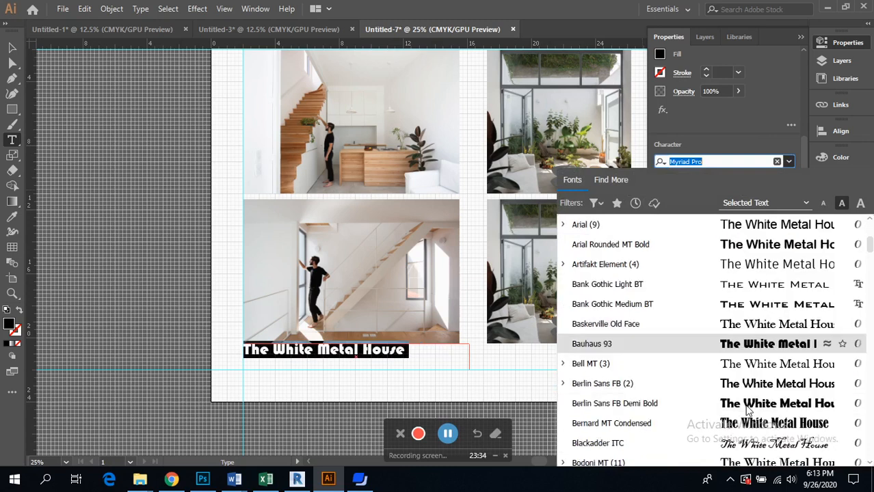
{"action": "scroll", "coordinate": [749, 409], "scroll_direction": "down", "scroll_amount": 1}
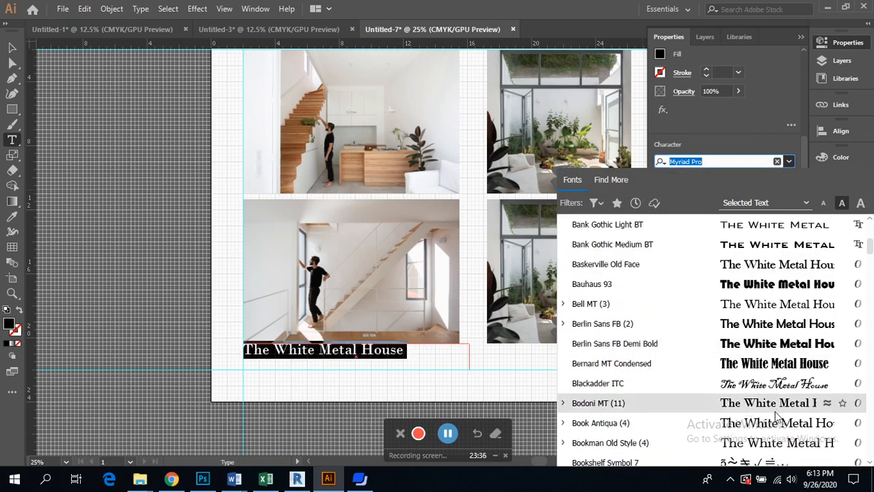
{"action": "scroll", "coordinate": [776, 420], "scroll_direction": "down", "scroll_amount": 1}
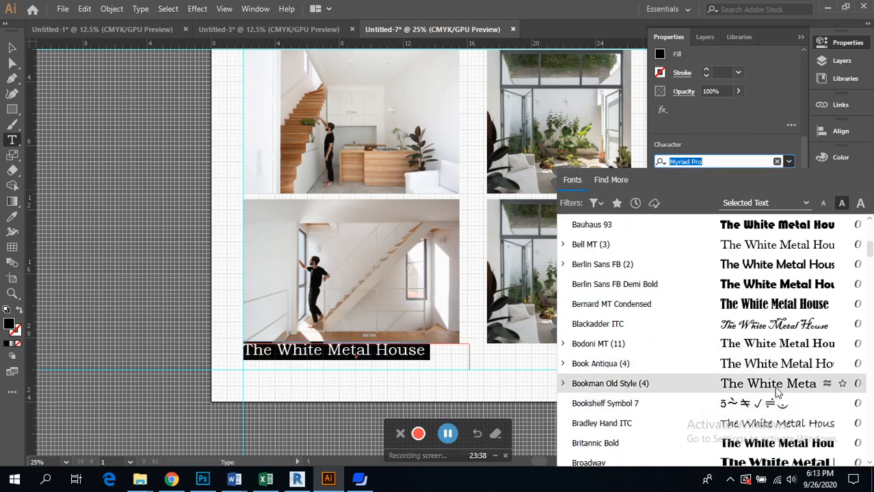
{"action": "scroll", "coordinate": [777, 394], "scroll_direction": "down", "scroll_amount": 1}
{"action": "scroll", "coordinate": [773, 402], "scroll_direction": "down", "scroll_amount": 1}
{"action": "scroll", "coordinate": [771, 402], "scroll_direction": "down", "scroll_amount": 1}
{"action": "scroll", "coordinate": [786, 396], "scroll_direction": "down", "scroll_amount": 1}
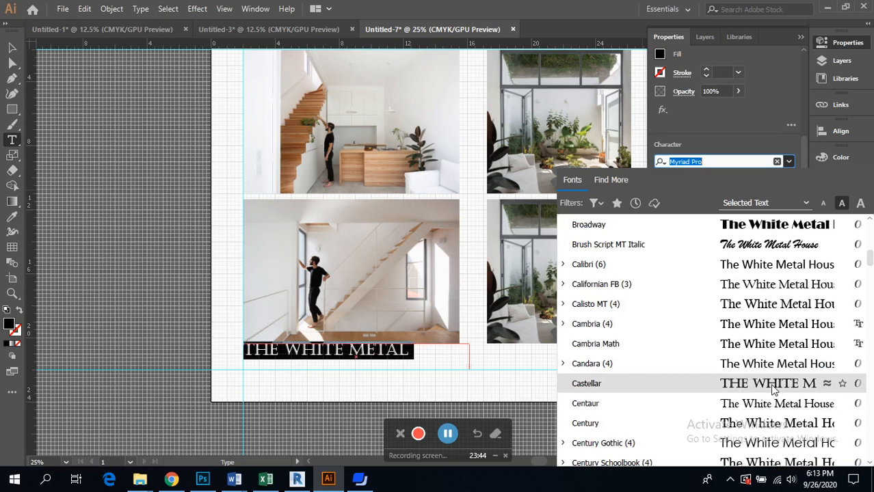
{"action": "scroll", "coordinate": [772, 389], "scroll_direction": "down", "scroll_amount": 1}
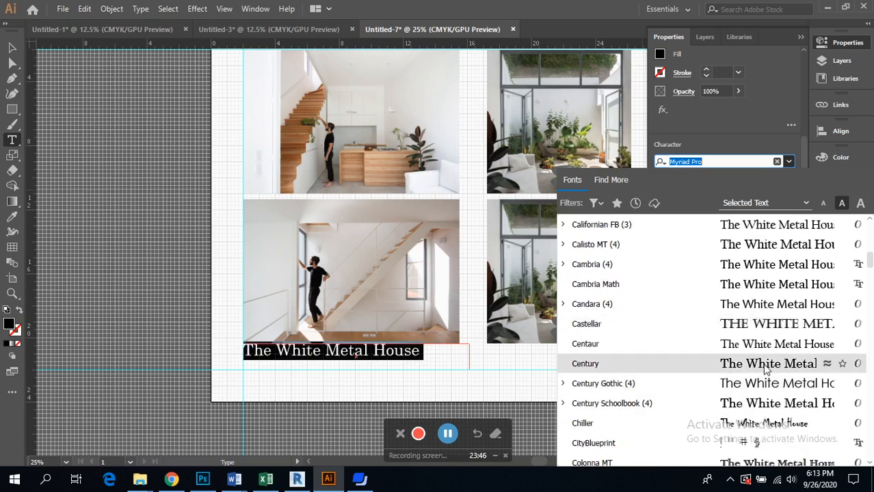
{"action": "scroll", "coordinate": [766, 369], "scroll_direction": "down", "scroll_amount": 2}
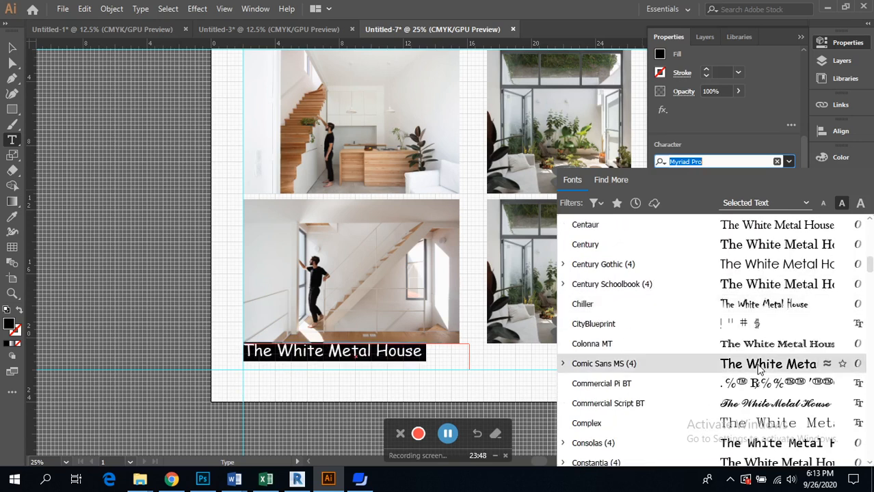
{"action": "scroll", "coordinate": [752, 361], "scroll_direction": "down", "scroll_amount": 1}
{"action": "scroll", "coordinate": [752, 361], "scroll_direction": "down", "scroll_amount": 1}
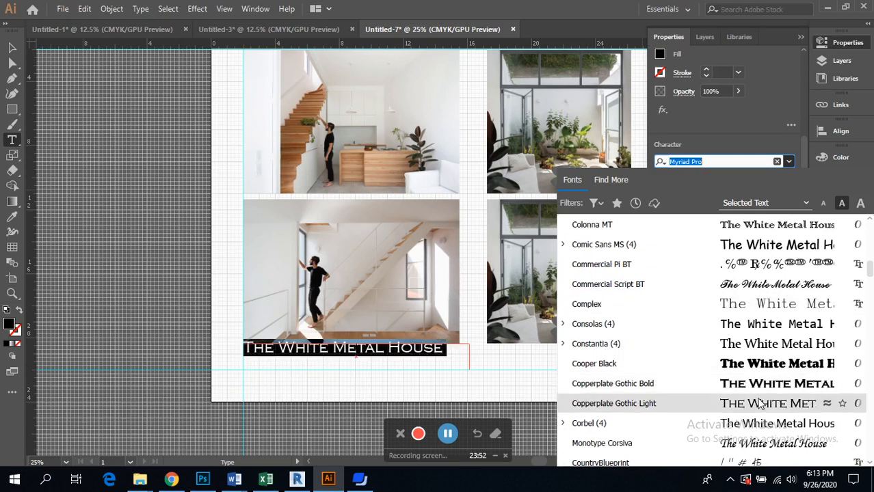
{"action": "scroll", "coordinate": [761, 405], "scroll_direction": "down", "scroll_amount": 1}
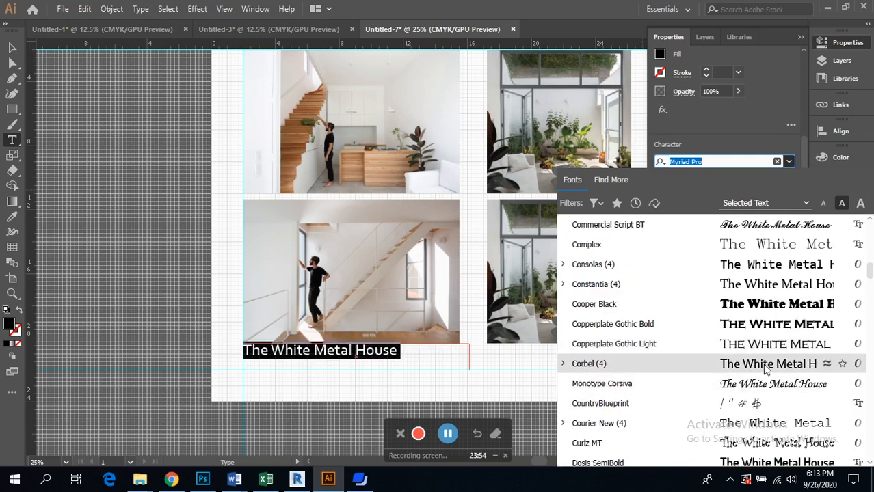
{"action": "scroll", "coordinate": [765, 369], "scroll_direction": "down", "scroll_amount": 4}
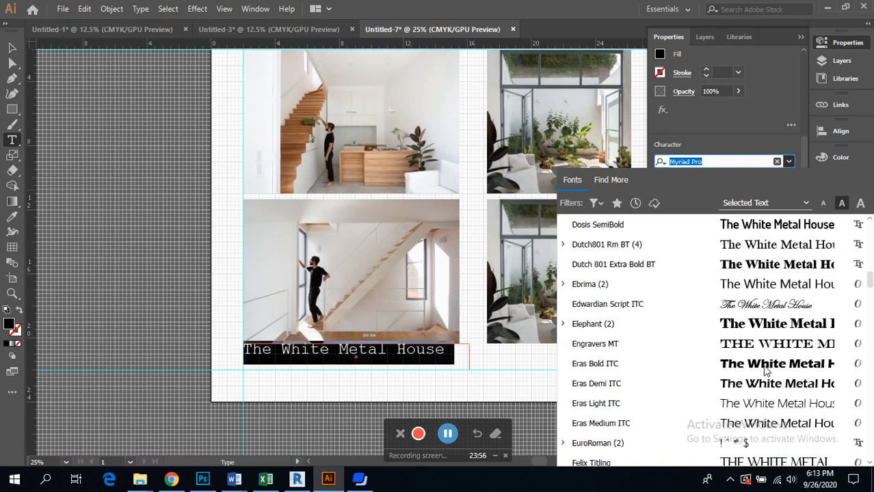
{"action": "scroll", "coordinate": [769, 383], "scroll_direction": "down", "scroll_amount": 1}
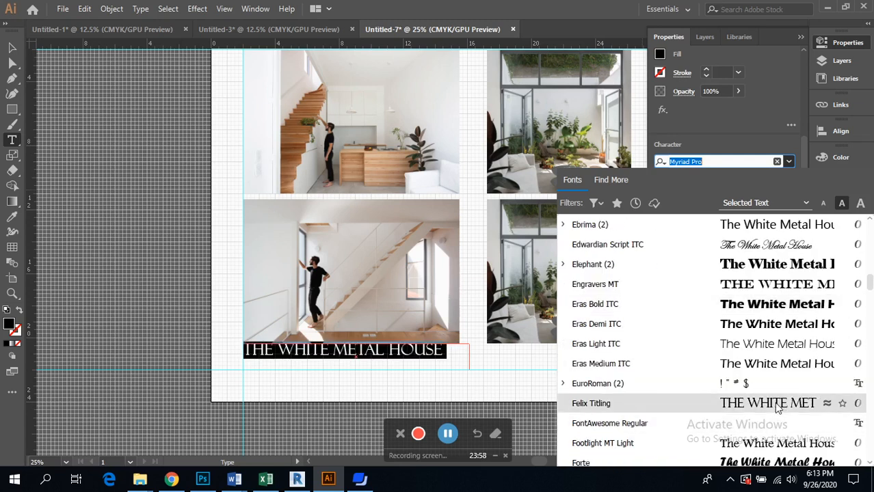
{"action": "scroll", "coordinate": [777, 409], "scroll_direction": "down", "scroll_amount": 1}
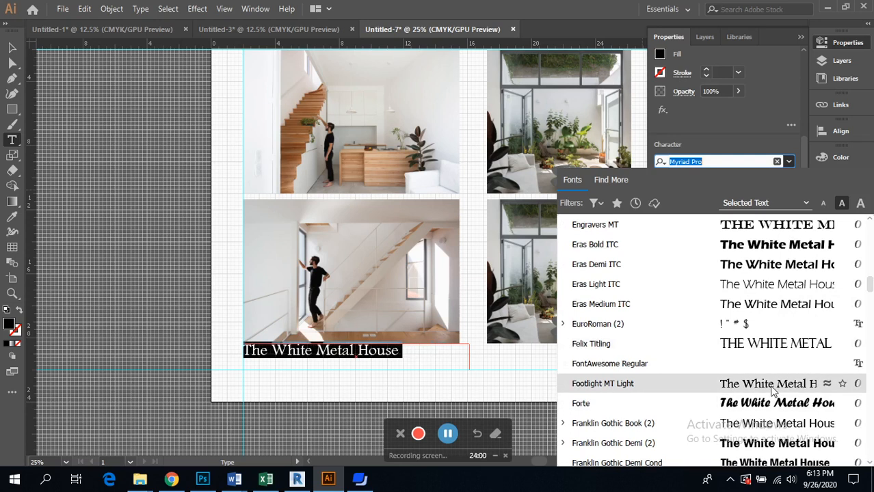
{"action": "scroll", "coordinate": [769, 408], "scroll_direction": "down", "scroll_amount": 2}
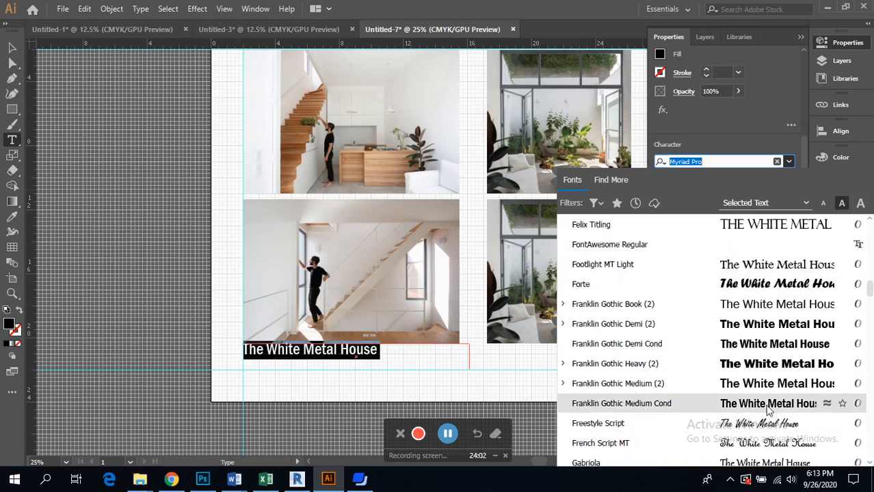
{"action": "scroll", "coordinate": [769, 408], "scroll_direction": "down", "scroll_amount": 3}
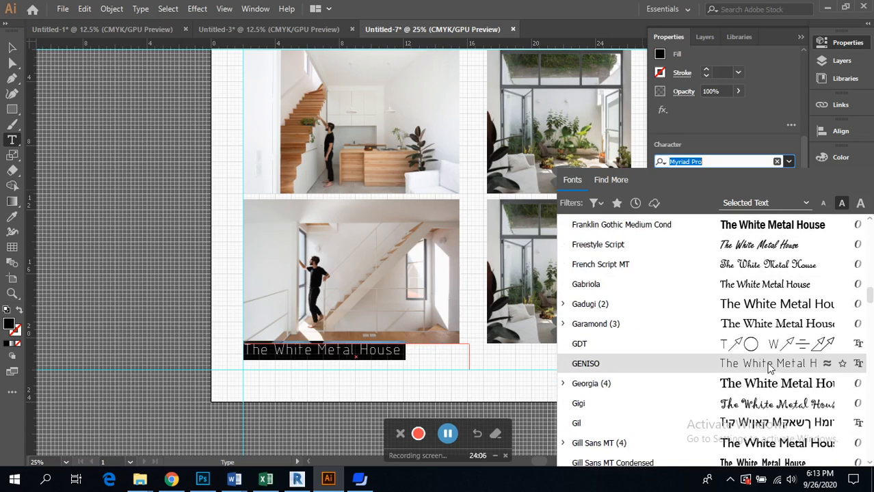
{"action": "scroll", "coordinate": [769, 368], "scroll_direction": "up", "scroll_amount": 2}
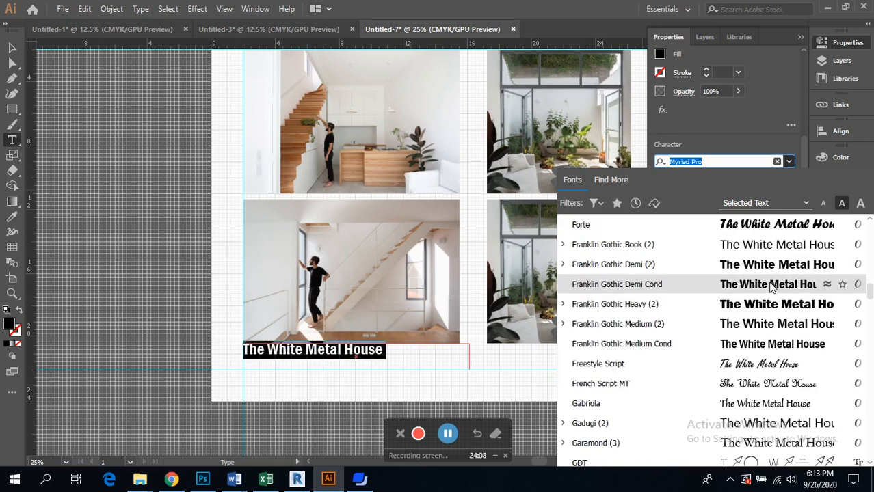
Set the title "The White Metal House" in Franklin Gothic Book and return to the Selection tool
{"action": "left_click", "coordinate": [760, 246]}
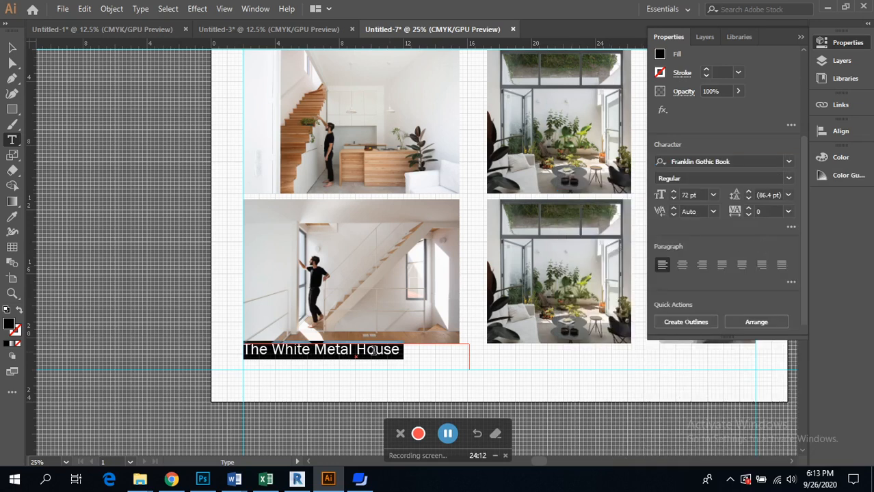
{"action": "left_click", "coordinate": [400, 351]}
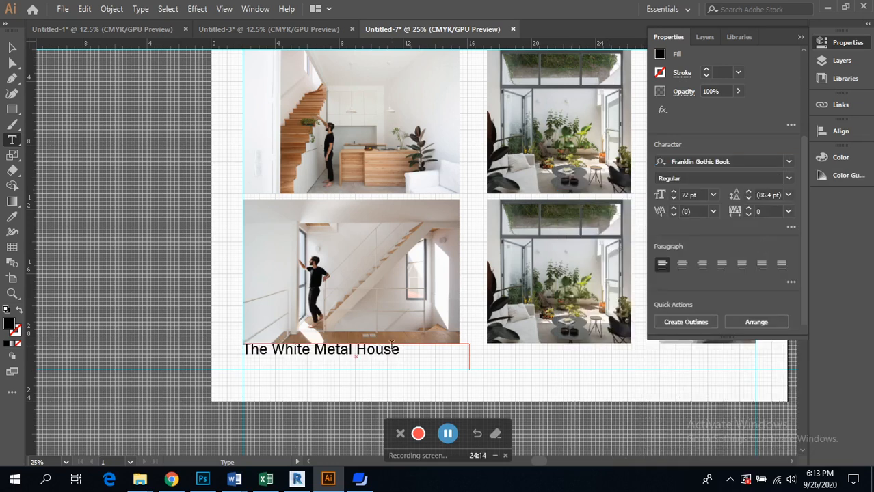
{"action": "triple_click", "coordinate": [392, 344]}
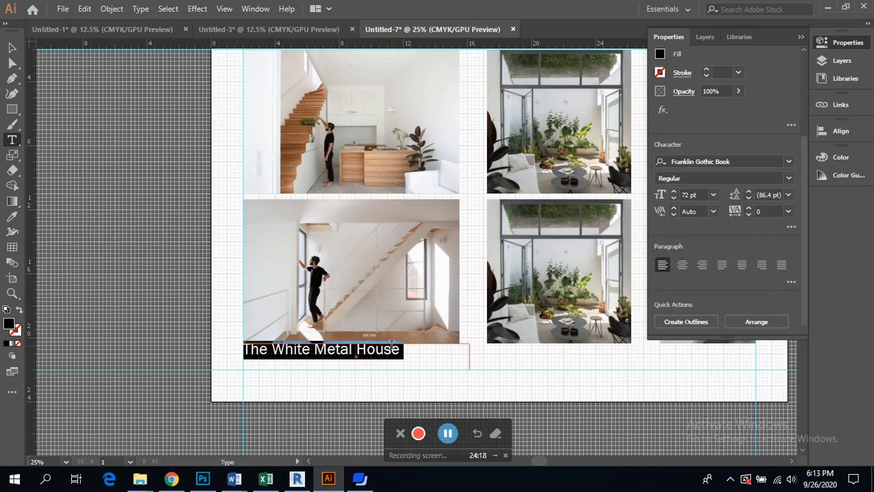
{"action": "left_click", "coordinate": [10, 52]}
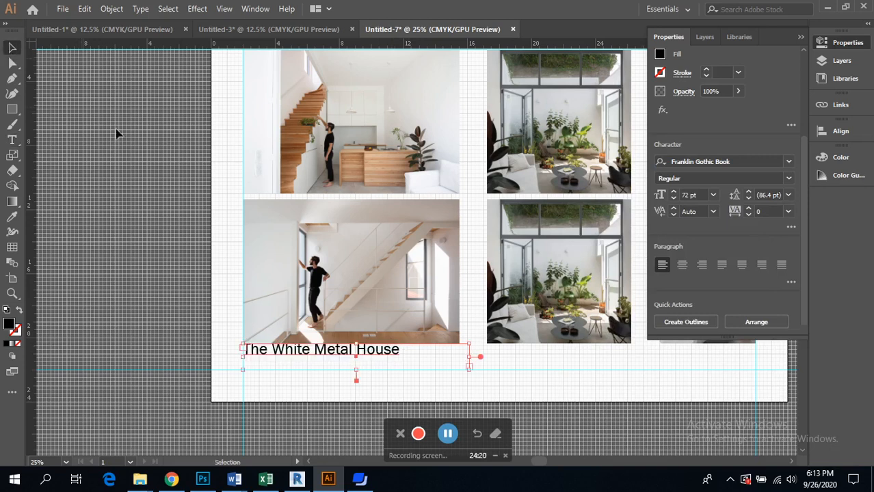
Widen the title's text frame to about 32 in so it reaches the right margin guide
{"action": "scroll", "coordinate": [479, 322], "scroll_direction": "down", "scroll_amount": 3}
{"action": "scroll", "coordinate": [478, 321], "scroll_direction": "right", "scroll_amount": 1}
{"action": "scroll", "coordinate": [439, 329], "scroll_direction": "up", "scroll_amount": 1}
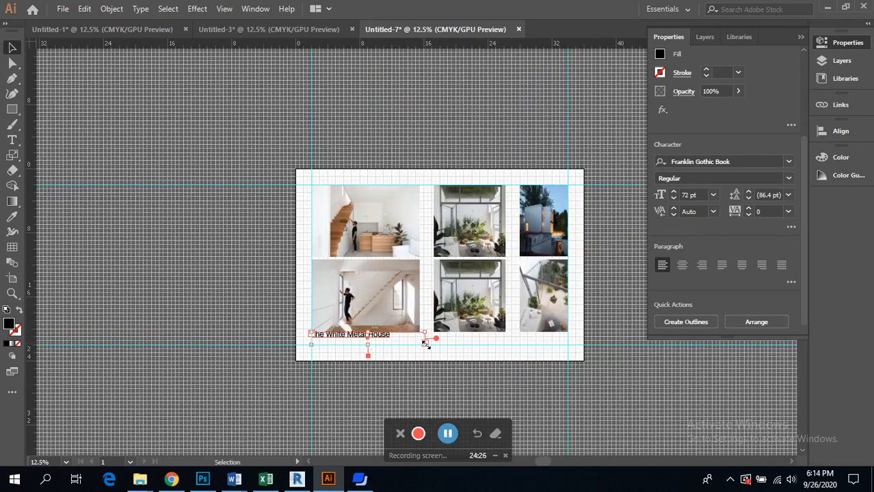
{"action": "left_click_drag", "start_coordinate": [426, 342], "coordinate": [569, 343]}
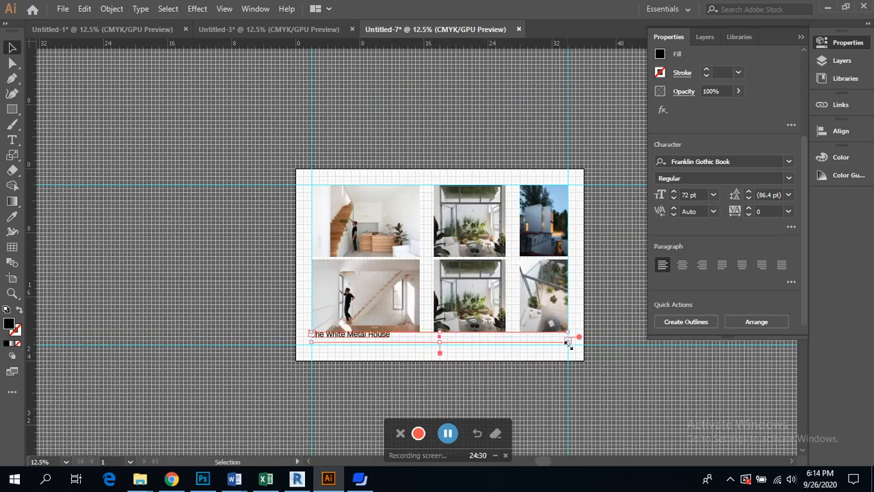
Extend the bottom edge of the title's text frame down to the lower margin guide
{"action": "scroll", "coordinate": [310, 344], "scroll_direction": "up", "scroll_amount": 3}
{"action": "scroll", "coordinate": [310, 341], "scroll_direction": "up", "scroll_amount": 3}
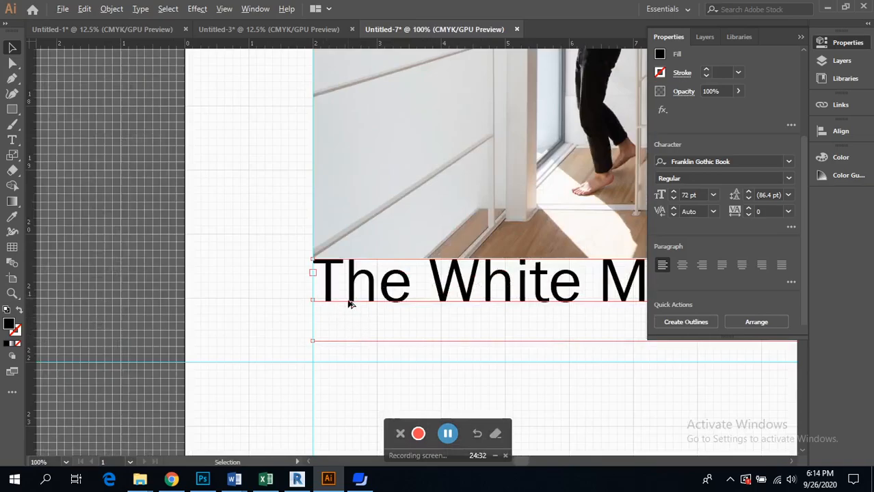
{"action": "scroll", "coordinate": [351, 304], "scroll_direction": "down", "scroll_amount": 5}
{"action": "scroll", "coordinate": [351, 306], "scroll_direction": "up", "scroll_amount": 2}
{"action": "scroll", "coordinate": [424, 320], "scroll_direction": "right", "scroll_amount": 4}
{"action": "scroll", "coordinate": [513, 340], "scroll_direction": "down", "scroll_amount": 1}
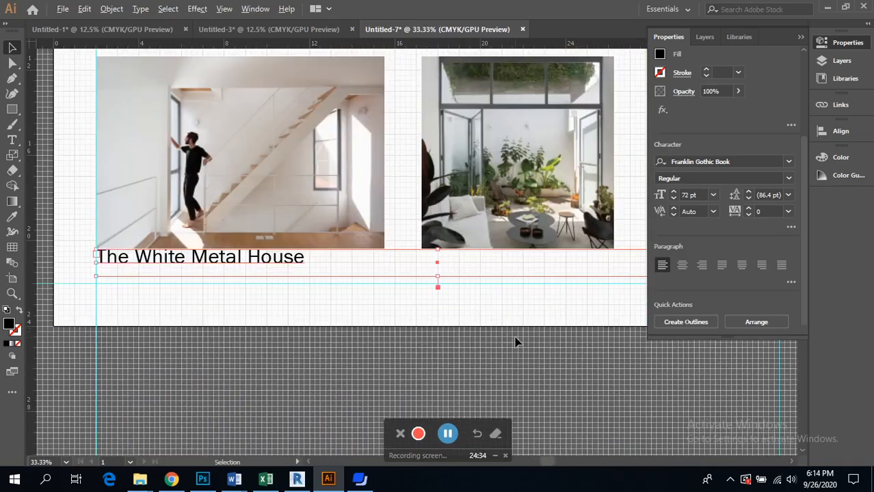
{"action": "scroll", "coordinate": [540, 331], "scroll_direction": "down", "scroll_amount": 4}
{"action": "scroll", "coordinate": [570, 309], "scroll_direction": "right", "scroll_amount": 1}
{"action": "scroll", "coordinate": [527, 321], "scroll_direction": "up", "scroll_amount": 4}
{"action": "scroll", "coordinate": [263, 324], "scroll_direction": "down", "scroll_amount": 3}
{"action": "scroll", "coordinate": [322, 324], "scroll_direction": "up", "scroll_amount": 3}
{"action": "scroll", "coordinate": [322, 324], "scroll_direction": "down", "scroll_amount": 2}
{"action": "scroll", "coordinate": [203, 326], "scroll_direction": "up", "scroll_amount": 1}
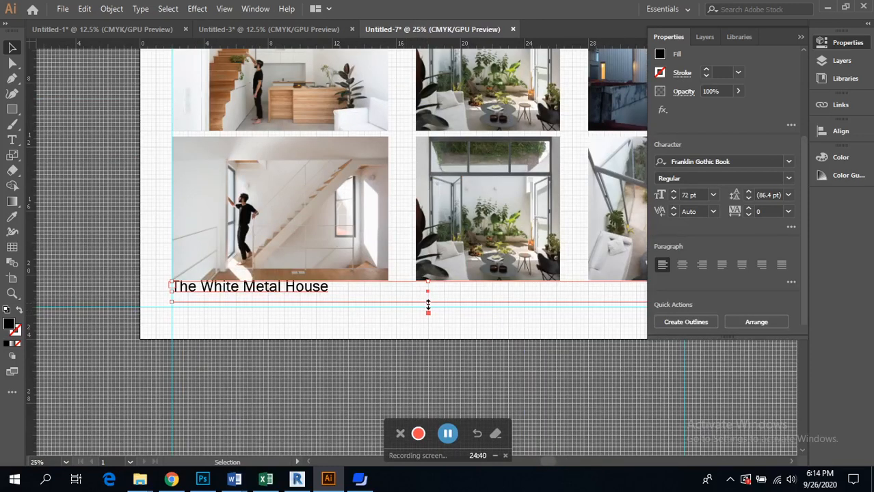
{"action": "scroll", "coordinate": [409, 318], "scroll_direction": "up", "scroll_amount": 3}
{"action": "left_click_drag", "start_coordinate": [422, 293], "coordinate": [425, 306]}
{"action": "scroll", "coordinate": [470, 292], "scroll_direction": "down", "scroll_amount": 2}
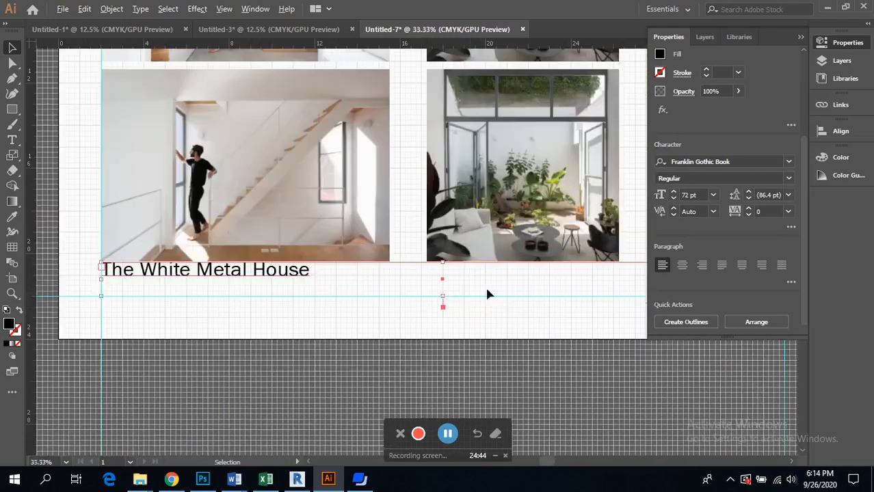
Center the title within its text frame
{"action": "scroll", "coordinate": [470, 292], "scroll_direction": "down", "scroll_amount": 1}
{"action": "left_click", "coordinate": [682, 266]}
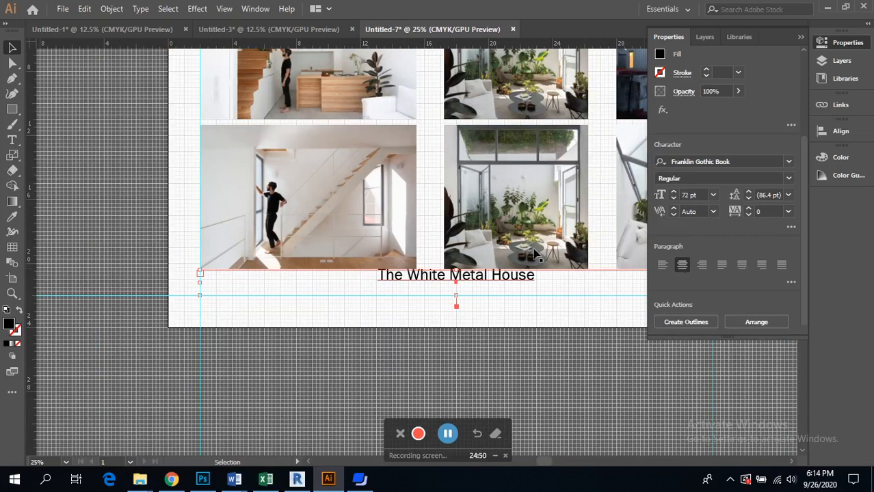
{"action": "scroll", "coordinate": [254, 285], "scroll_direction": "down", "scroll_amount": 2}
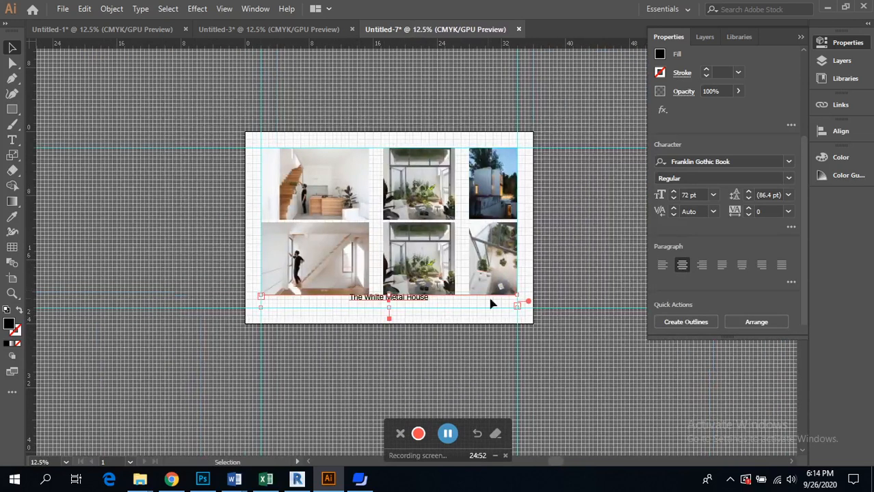
{"action": "scroll", "coordinate": [517, 303], "scroll_direction": "up", "scroll_amount": 3}
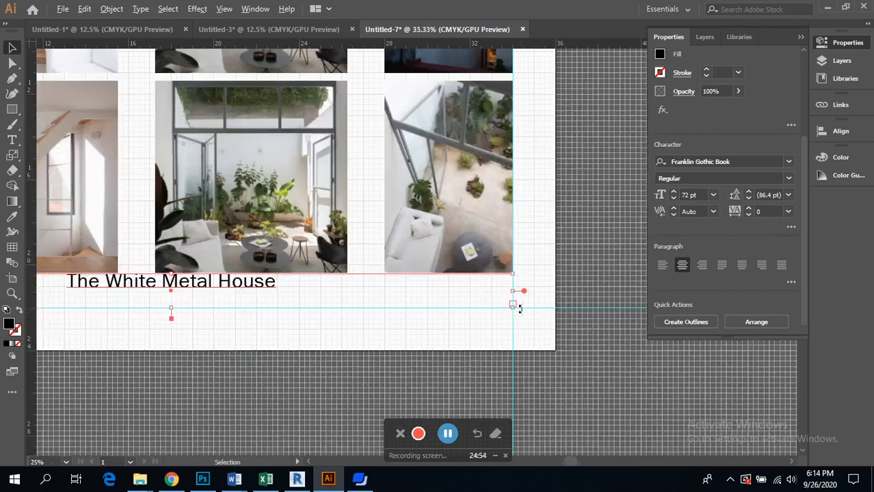
Try narrowing the title's text frame from its right edge, and undo the change
{"action": "left_click_drag", "start_coordinate": [514, 289], "coordinate": [443, 299]}
{"action": "key", "text": "ctrl+z"}
{"action": "scroll", "coordinate": [444, 294], "scroll_direction": "down", "scroll_amount": 2}
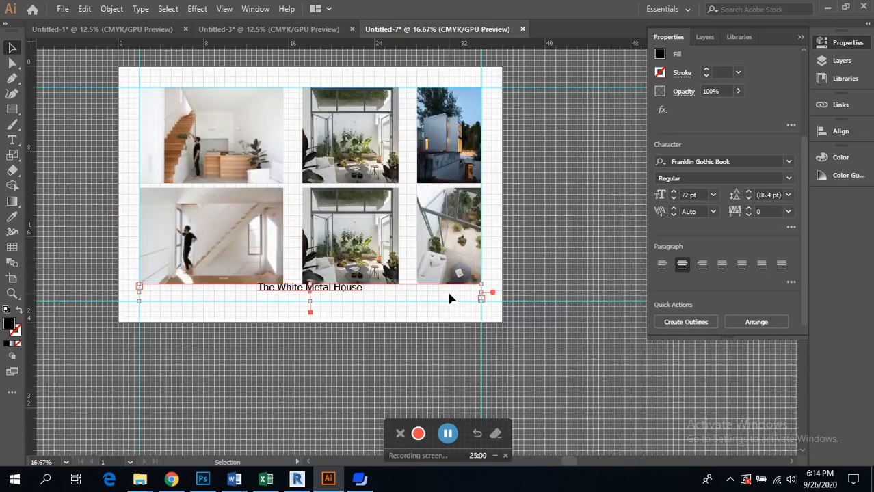
Try right, left and full-justified alignment on the title, and return it to centered
{"action": "left_click", "coordinate": [702, 266]}
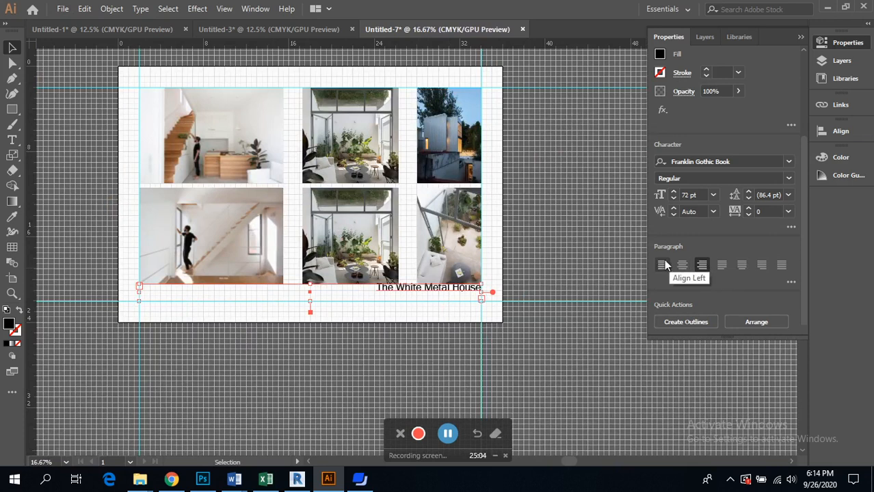
{"action": "left_click", "coordinate": [663, 266]}
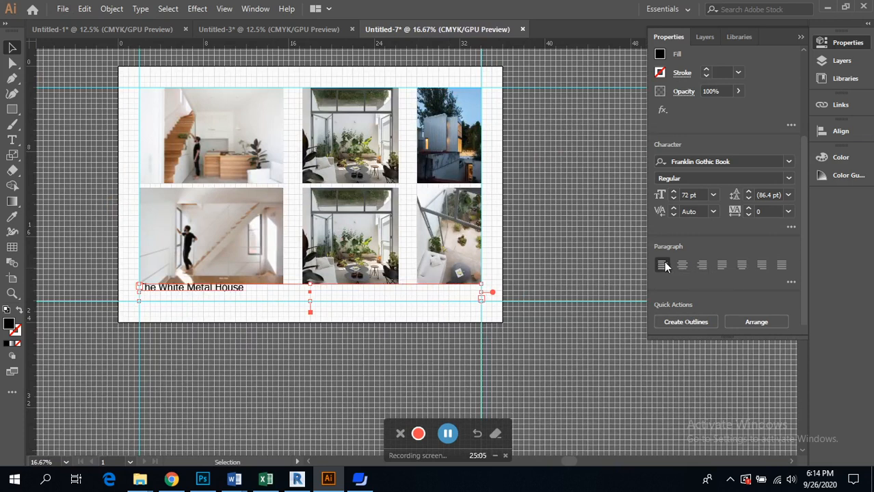
{"action": "left_click", "coordinate": [781, 265]}
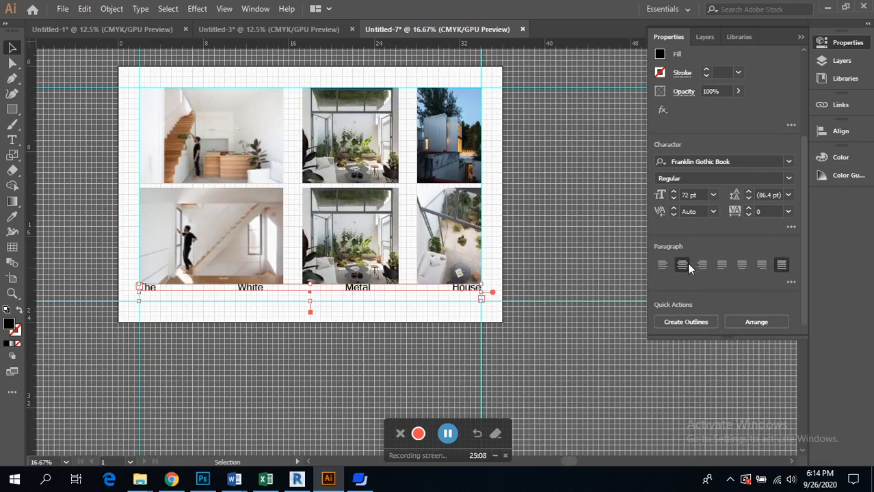
{"action": "left_click", "coordinate": [681, 265]}
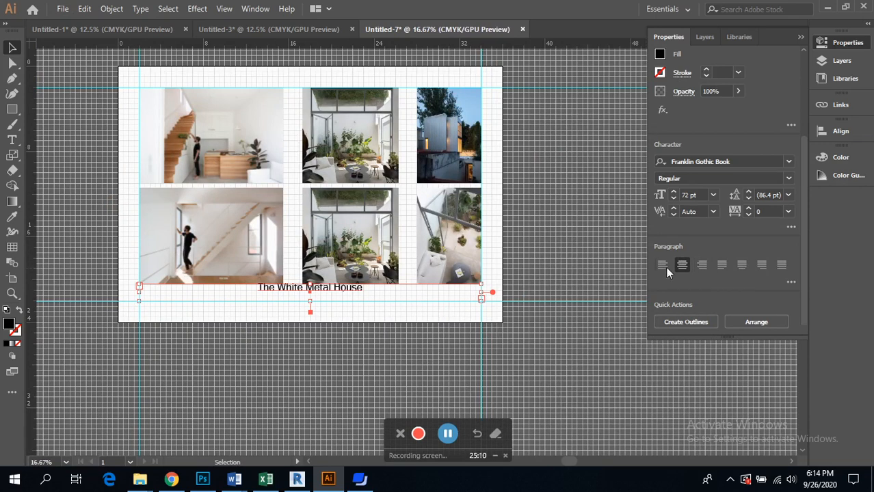
Lower the top edge of the title's text frame to leave a gap below the photos, making the frame about 1.16 in high
{"action": "scroll", "coordinate": [299, 307], "scroll_direction": "up", "scroll_amount": 3}
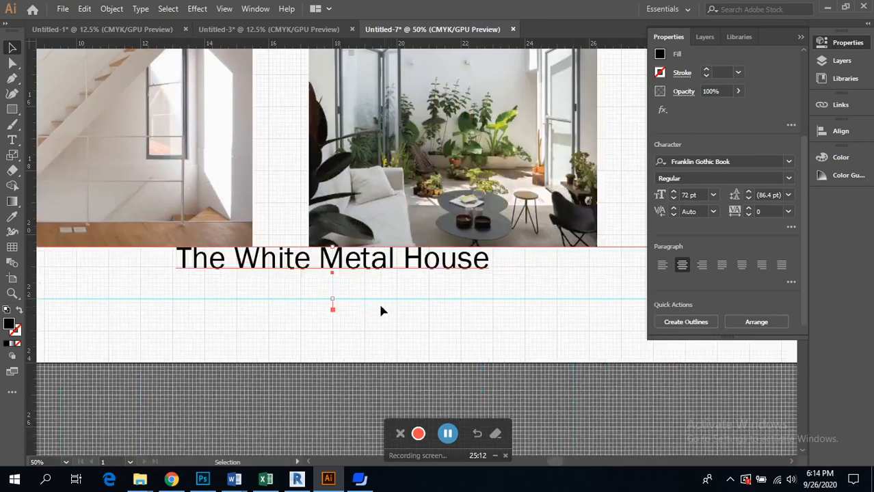
{"action": "scroll", "coordinate": [333, 301], "scroll_direction": "up", "scroll_amount": 2}
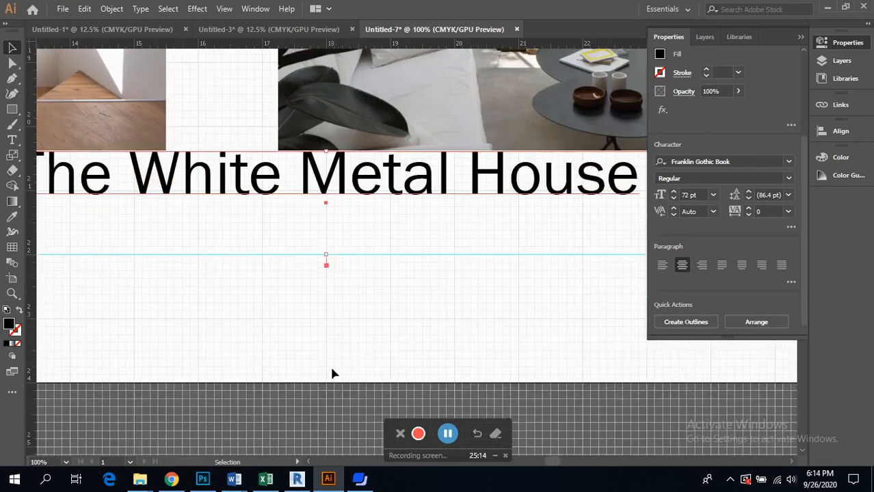
{"action": "scroll", "coordinate": [347, 257], "scroll_direction": "down", "scroll_amount": 5}
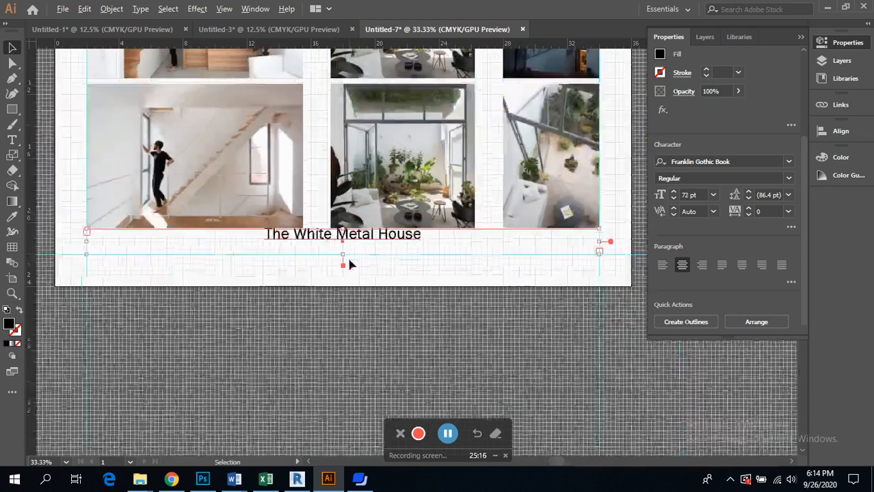
{"action": "scroll", "coordinate": [337, 250], "scroll_direction": "up", "scroll_amount": 3}
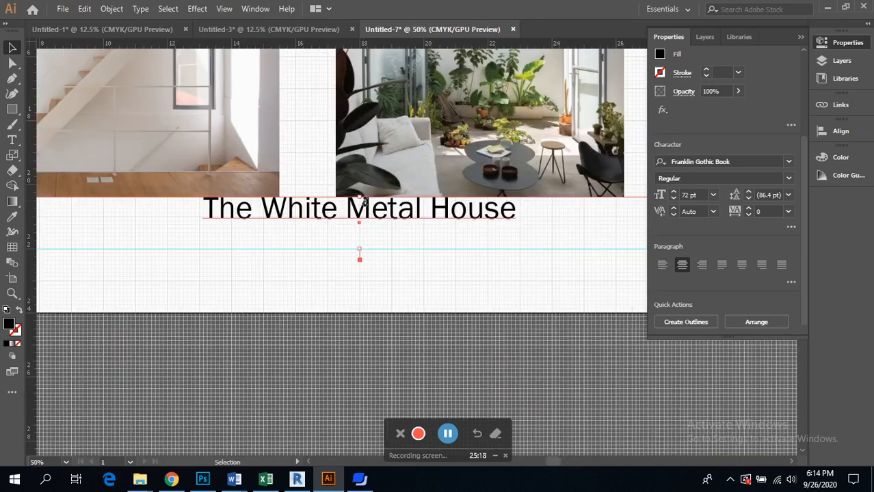
{"action": "left_click_drag", "start_coordinate": [362, 196], "coordinate": [367, 224]}
{"action": "left_click", "coordinate": [381, 205]}
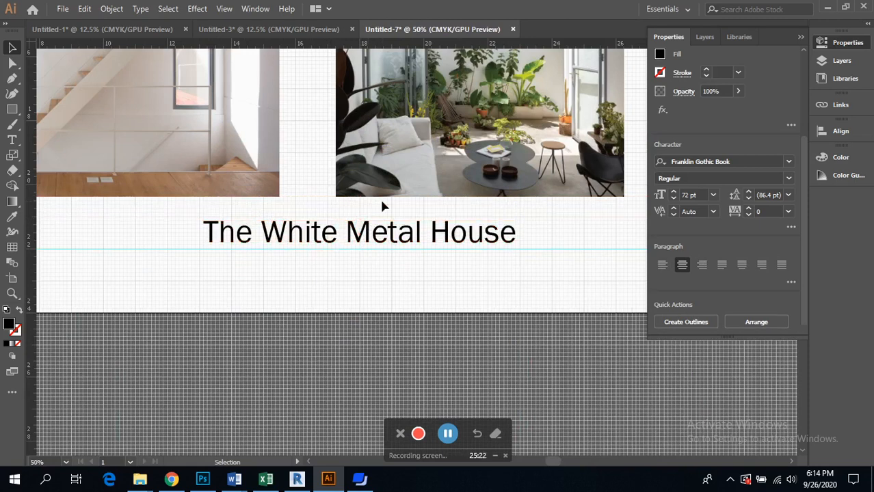
Examine the title's placement relative to the photos and the lower margin guide, and the empty space beside it
{"action": "scroll", "coordinate": [366, 273], "scroll_direction": "down", "scroll_amount": 2}
{"action": "scroll", "coordinate": [420, 256], "scroll_direction": "down", "scroll_amount": 2}
{"action": "scroll", "coordinate": [365, 210], "scroll_direction": "up", "scroll_amount": 5}
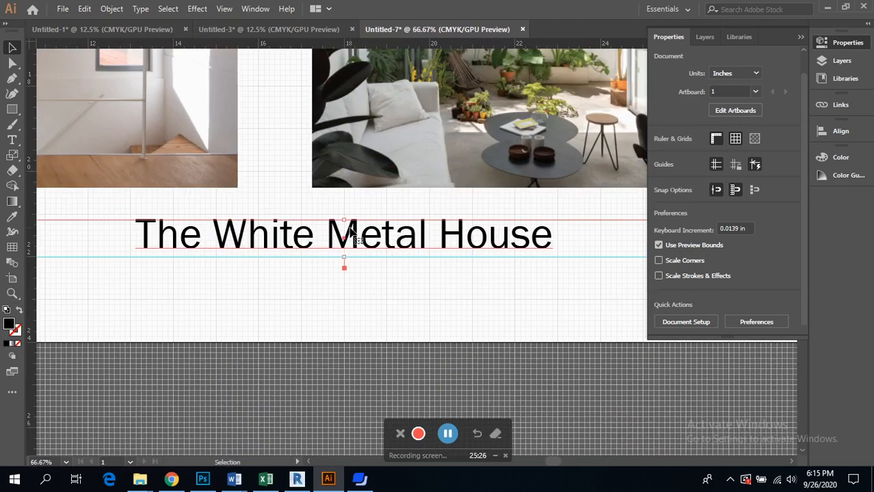
{"action": "left_click", "coordinate": [365, 222]}
{"action": "left_click", "coordinate": [386, 212]}
{"action": "scroll", "coordinate": [386, 214], "scroll_direction": "down", "scroll_amount": 2}
{"action": "scroll", "coordinate": [376, 219], "scroll_direction": "down", "scroll_amount": 1}
{"action": "scroll", "coordinate": [231, 245], "scroll_direction": "up", "scroll_amount": 1}
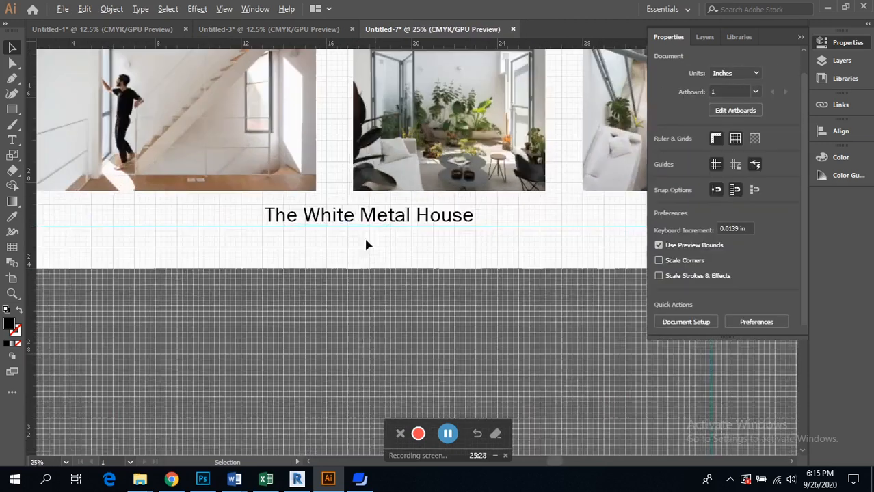
{"action": "scroll", "coordinate": [231, 243], "scroll_direction": "left", "scroll_amount": 2}
{"action": "left_click", "coordinate": [510, 217]}
{"action": "scroll", "coordinate": [426, 231], "scroll_direction": "down", "scroll_amount": 2}
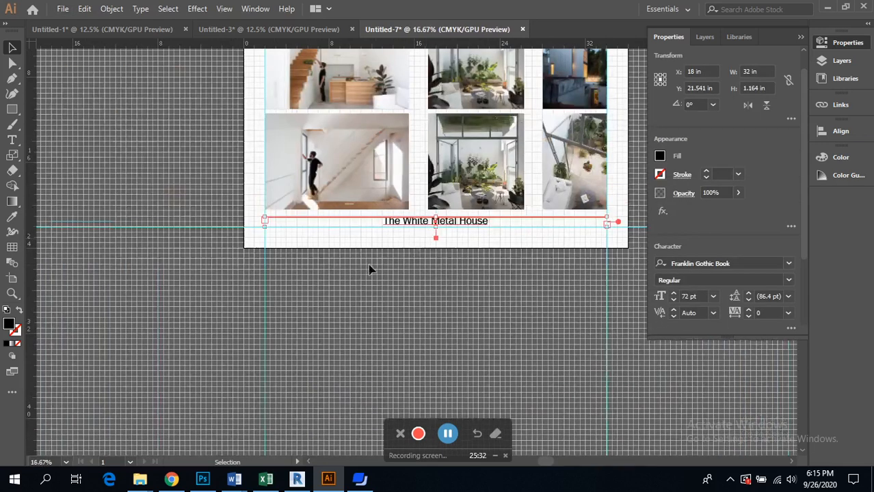
{"action": "left_click", "coordinate": [371, 267]}
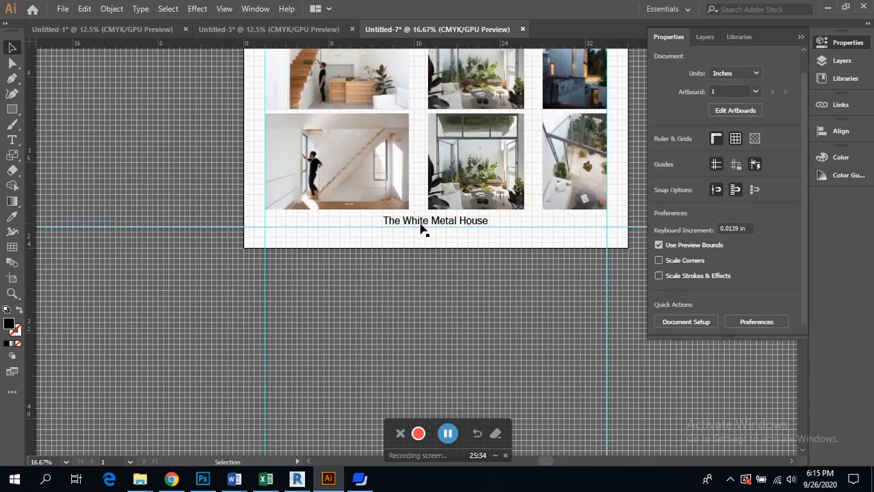
{"action": "scroll", "coordinate": [423, 231], "scroll_direction": "up", "scroll_amount": 1}
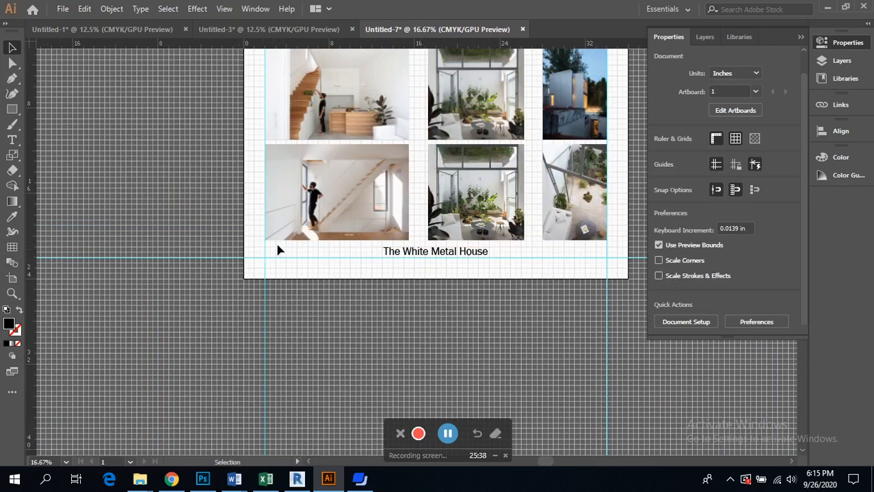
{"action": "scroll", "coordinate": [315, 252], "scroll_direction": "left", "scroll_amount": 1}
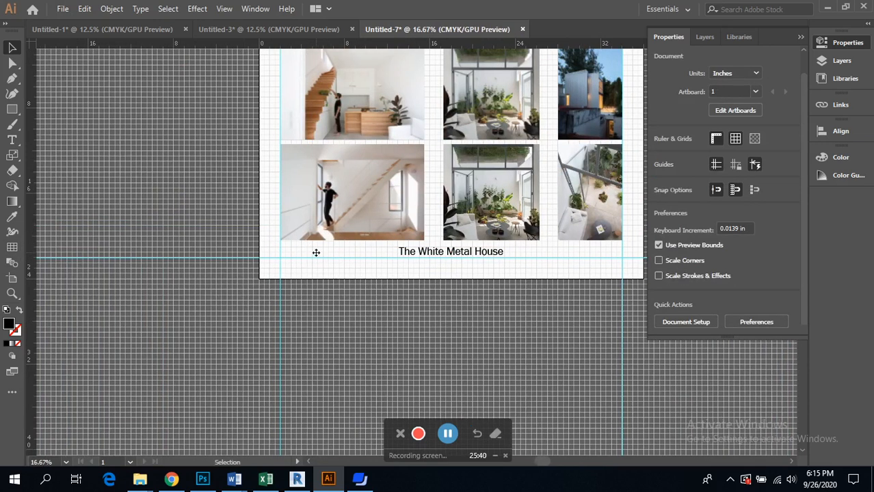
{"action": "scroll", "coordinate": [316, 254], "scroll_direction": "down", "scroll_amount": 1}
{"action": "scroll", "coordinate": [316, 254], "scroll_direction": "down", "scroll_amount": 2}
{"action": "scroll", "coordinate": [325, 244], "scroll_direction": "up", "scroll_amount": 2}
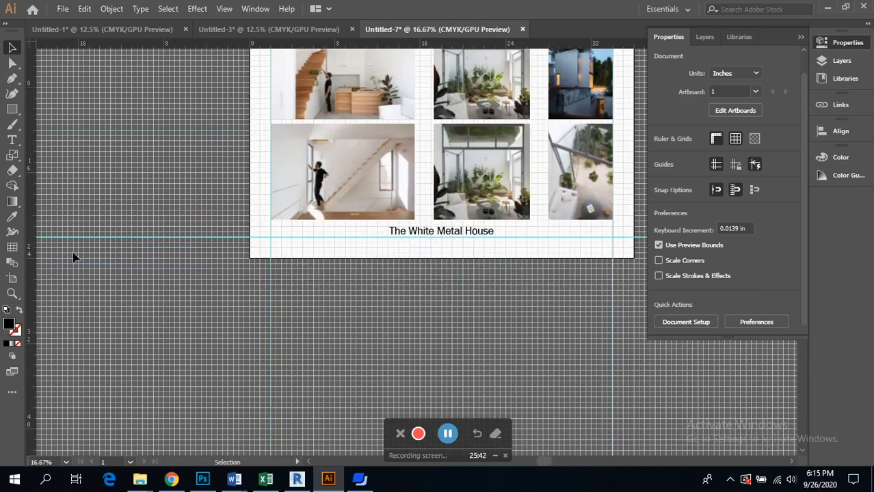
{"action": "left_click", "coordinate": [14, 142]}
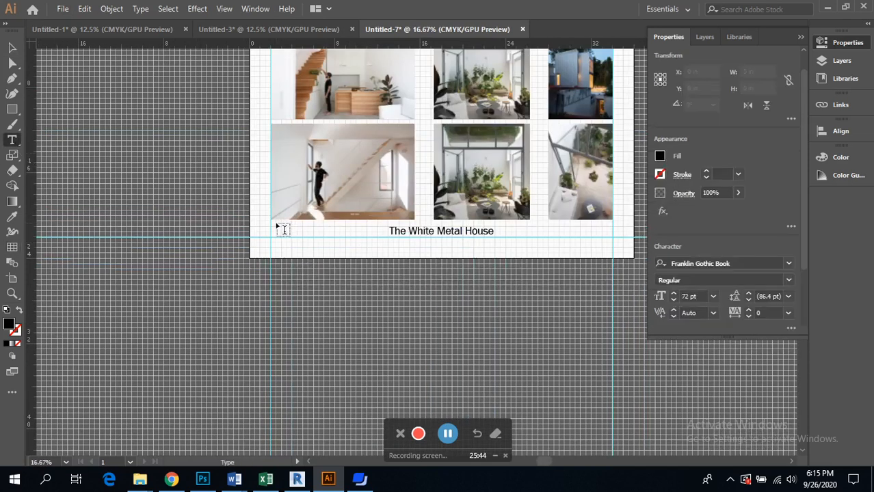
{"action": "scroll", "coordinate": [493, 304], "scroll_direction": "up", "scroll_amount": 3}
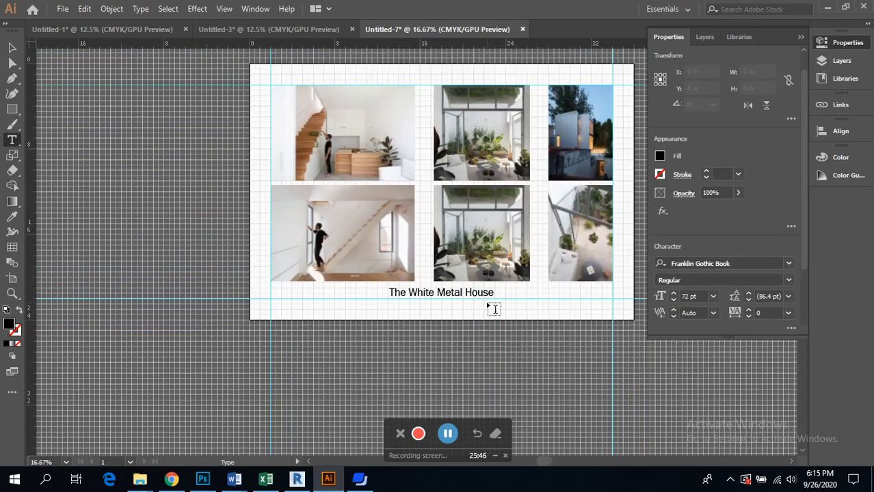
{"action": "scroll", "coordinate": [491, 308], "scroll_direction": "right", "scroll_amount": 1}
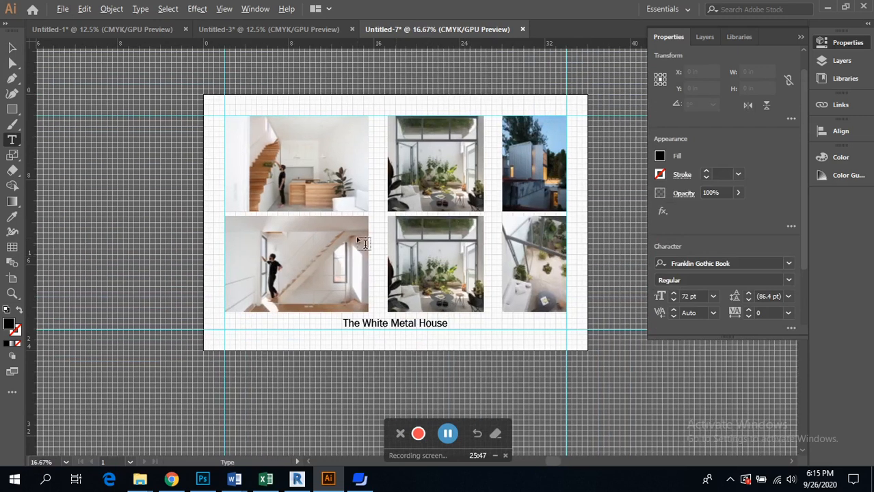
Compare the overall photo grid and title arrangement of the Untitled-7 board with the finished board in Untitled-3
{"action": "left_click", "coordinate": [284, 30]}
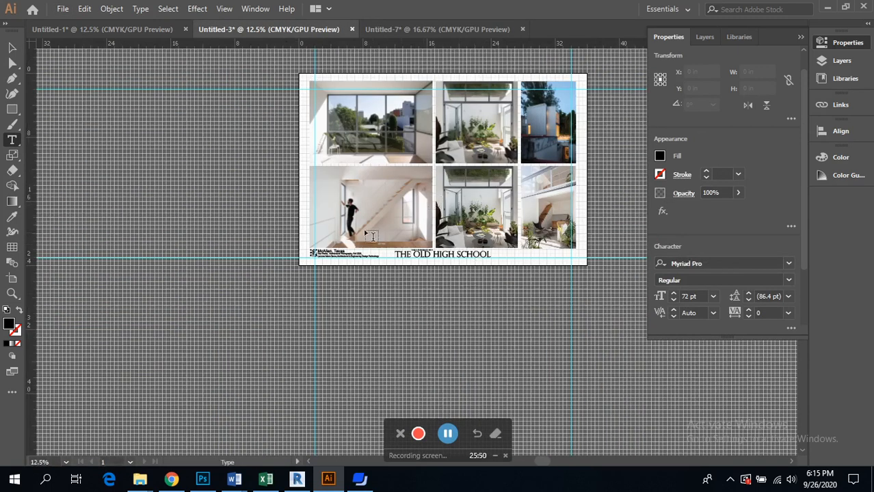
{"action": "left_click", "coordinate": [12, 47]}
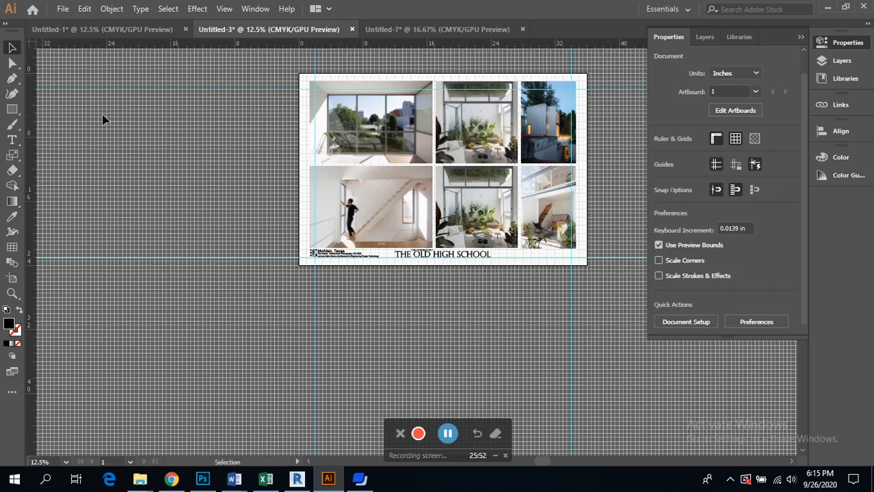
{"action": "scroll", "coordinate": [519, 172], "scroll_direction": "up", "scroll_amount": 1}
{"action": "scroll", "coordinate": [546, 210], "scroll_direction": "up", "scroll_amount": 2}
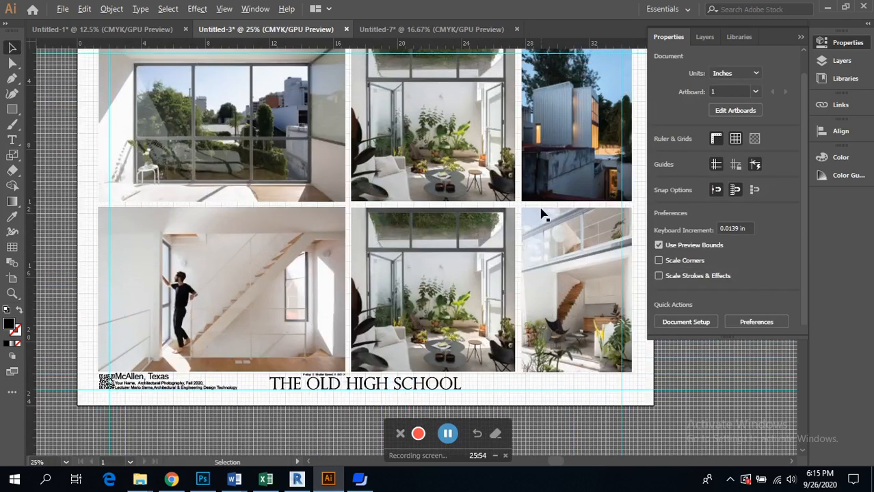
{"action": "scroll", "coordinate": [542, 215], "scroll_direction": "down", "scroll_amount": 1}
{"action": "left_click", "coordinate": [423, 29]}
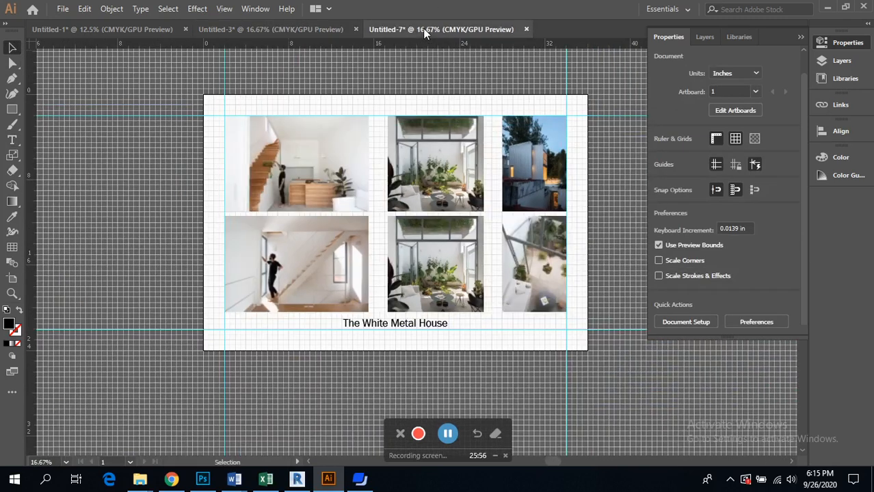
{"action": "left_click", "coordinate": [319, 30]}
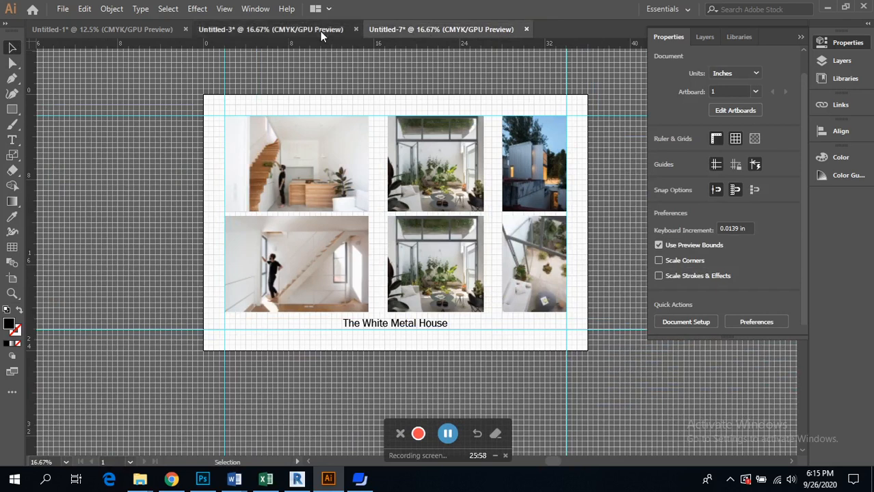
{"action": "left_click", "coordinate": [418, 30]}
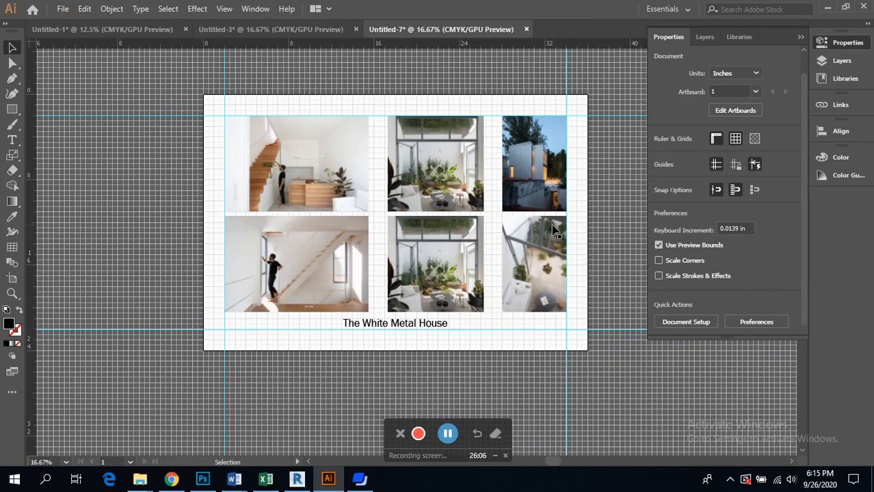
{"action": "left_click", "coordinate": [311, 30]}
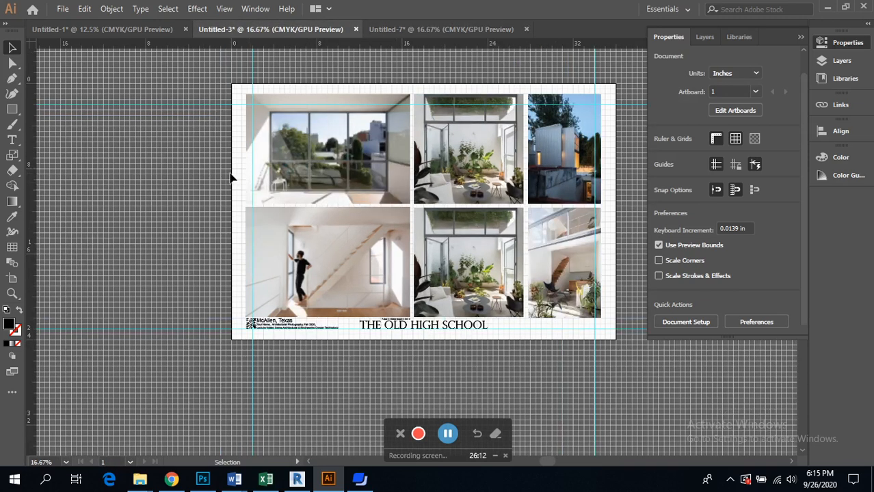
Examine the outer margins around the photos and the QR code text block on the Untitled-3 board against its guides
{"action": "scroll", "coordinate": [265, 112], "scroll_direction": "up", "scroll_amount": 6}
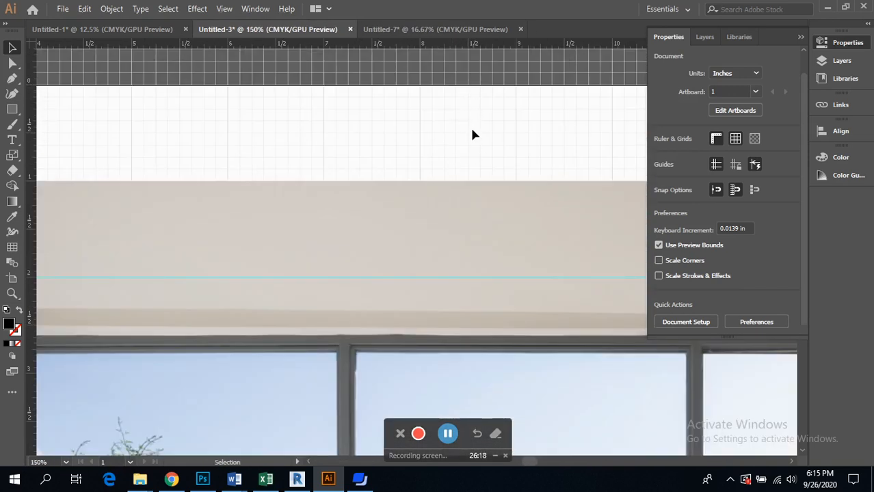
{"action": "scroll", "coordinate": [471, 134], "scroll_direction": "down", "scroll_amount": 2}
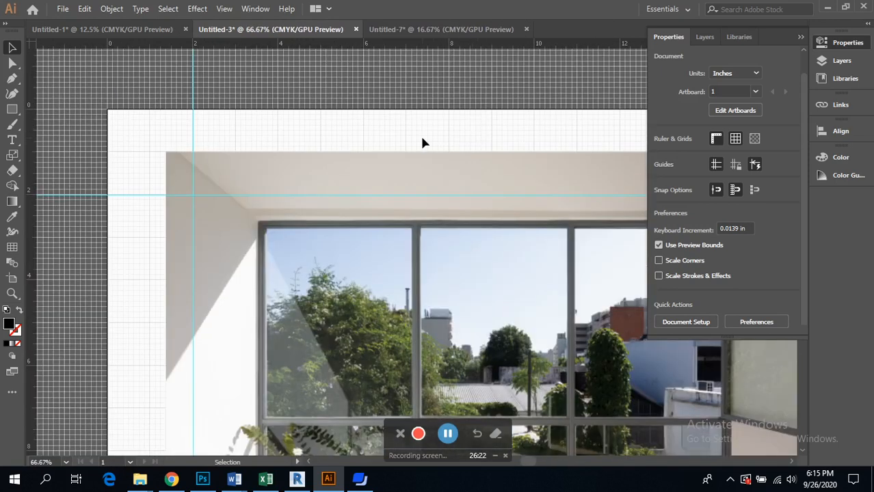
{"action": "scroll", "coordinate": [422, 142], "scroll_direction": "down", "scroll_amount": 5}
{"action": "scroll", "coordinate": [337, 211], "scroll_direction": "up", "scroll_amount": 5}
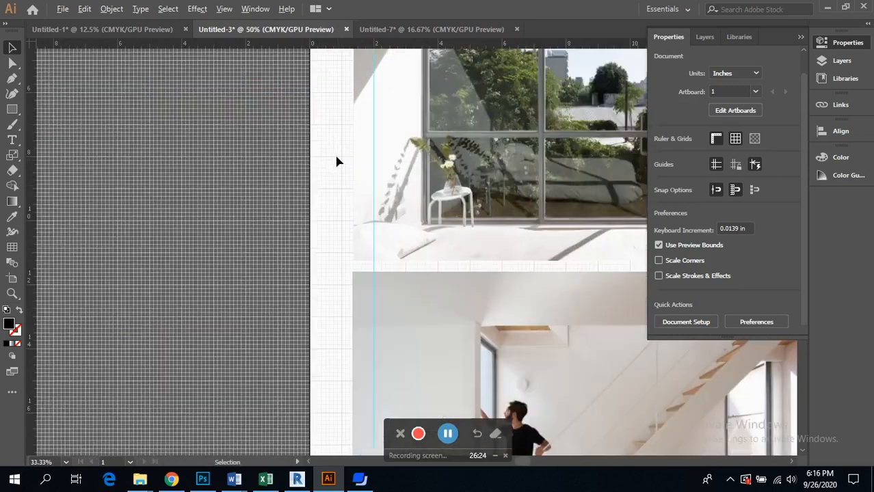
{"action": "scroll", "coordinate": [468, 218], "scroll_direction": "right", "scroll_amount": 1}
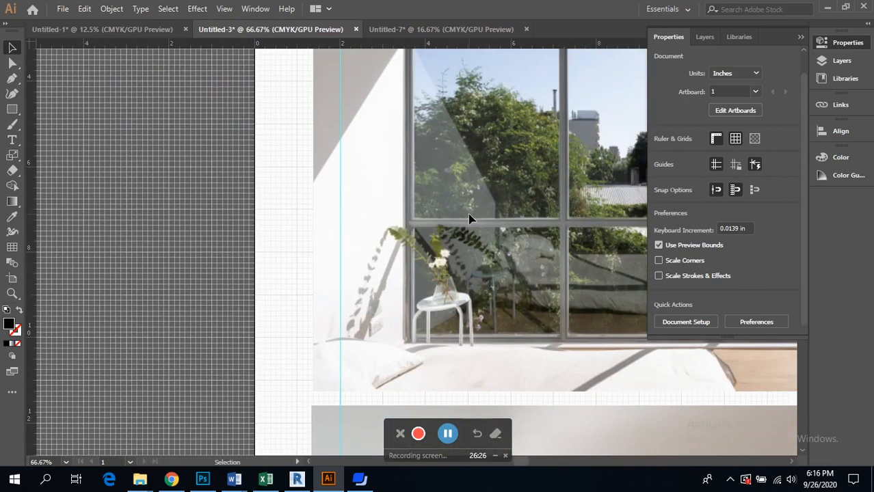
{"action": "scroll", "coordinate": [260, 144], "scroll_direction": "up", "scroll_amount": 3}
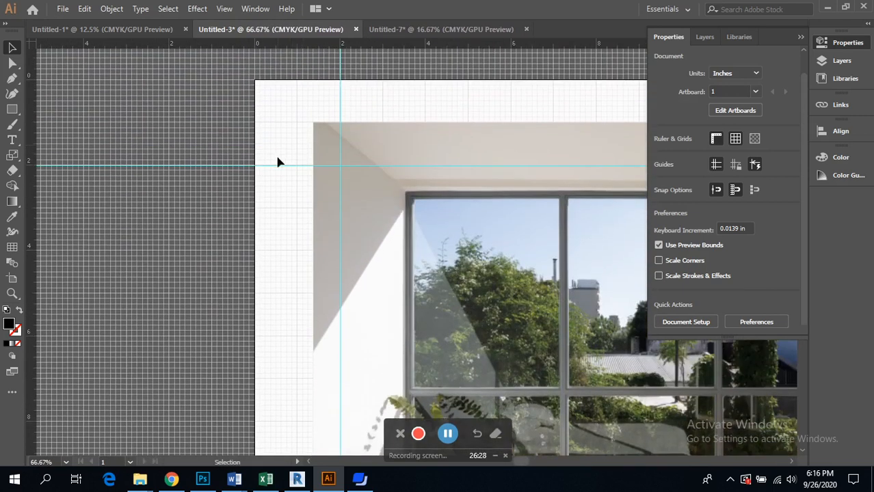
{"action": "scroll", "coordinate": [301, 133], "scroll_direction": "up", "scroll_amount": 4}
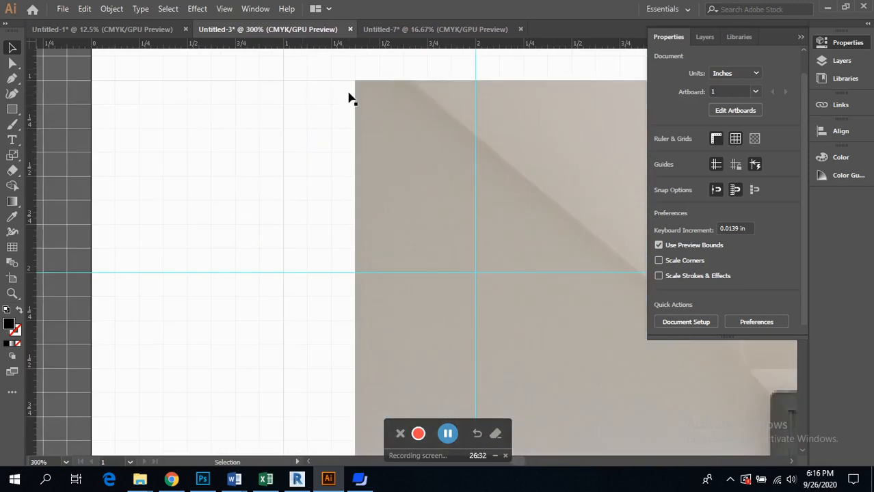
{"action": "scroll", "coordinate": [347, 109], "scroll_direction": "down", "scroll_amount": 7}
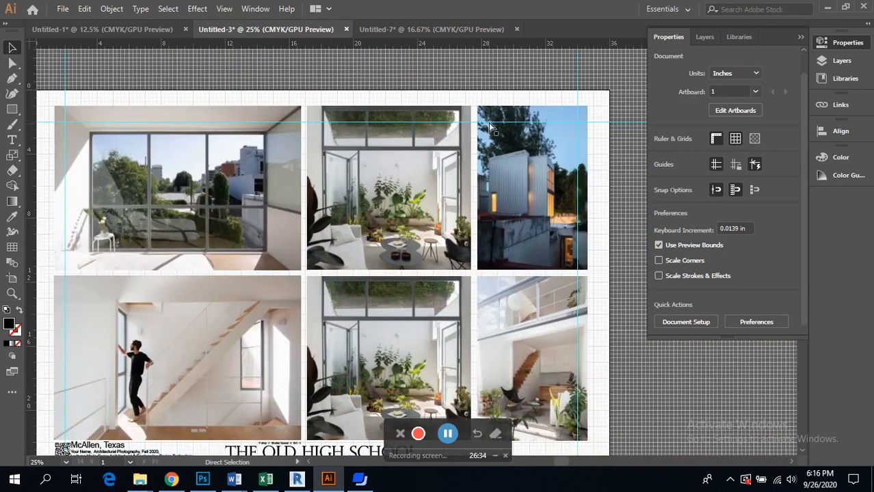
{"action": "scroll", "coordinate": [551, 112], "scroll_direction": "up", "scroll_amount": 5}
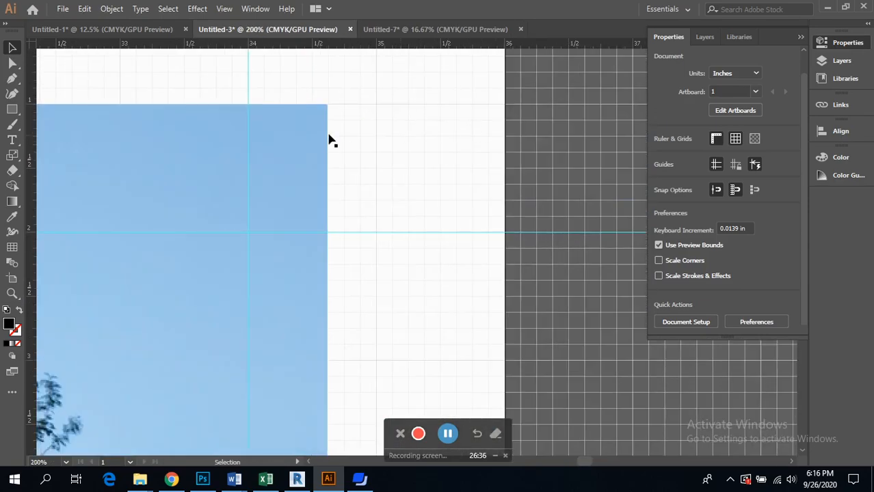
{"action": "scroll", "coordinate": [345, 130], "scroll_direction": "down", "scroll_amount": 6}
{"action": "scroll", "coordinate": [357, 123], "scroll_direction": "up", "scroll_amount": 3}
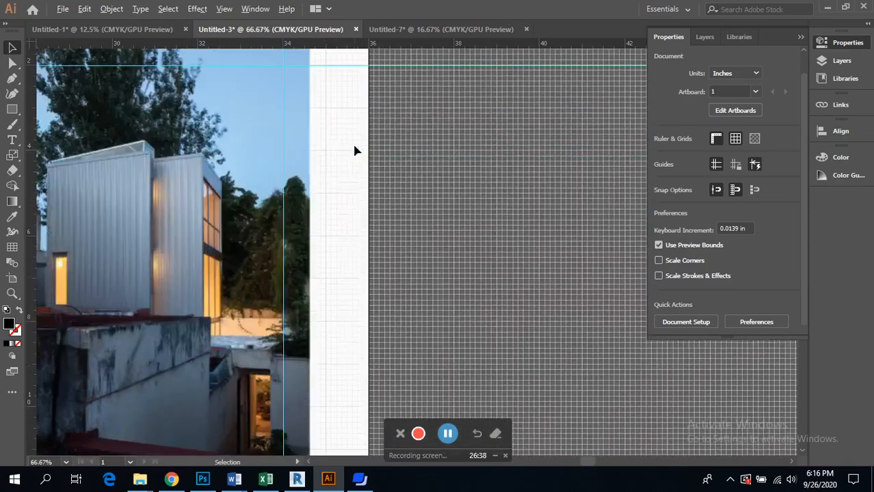
{"action": "scroll", "coordinate": [354, 154], "scroll_direction": "down", "scroll_amount": 4}
{"action": "scroll", "coordinate": [233, 253], "scroll_direction": "up", "scroll_amount": 6}
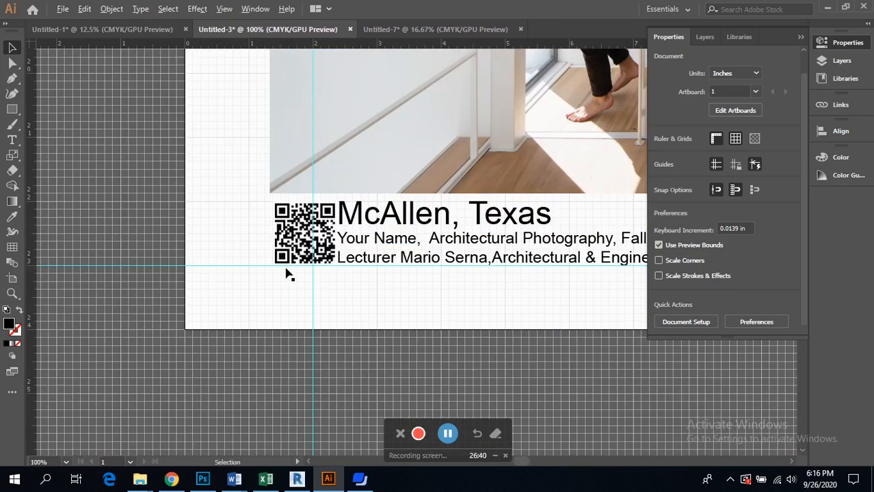
{"action": "scroll", "coordinate": [296, 279], "scroll_direction": "down", "scroll_amount": 8}
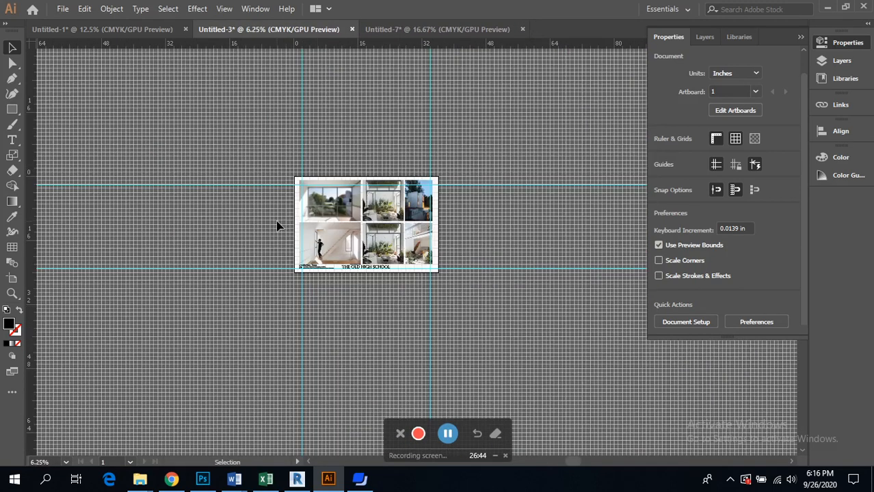
Examine the gaps between the photo rows and columns across the Untitled-3 board
{"action": "scroll", "coordinate": [425, 218], "scroll_direction": "up", "scroll_amount": 2}
{"action": "scroll", "coordinate": [191, 251], "scroll_direction": "up", "scroll_amount": 1}
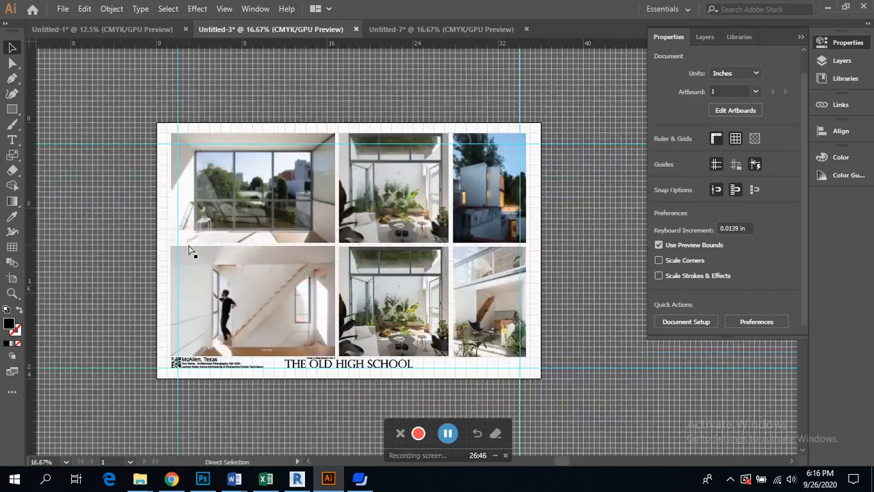
{"action": "scroll", "coordinate": [190, 248], "scroll_direction": "up", "scroll_amount": 5}
{"action": "scroll", "coordinate": [520, 222], "scroll_direction": "right", "scroll_amount": 6}
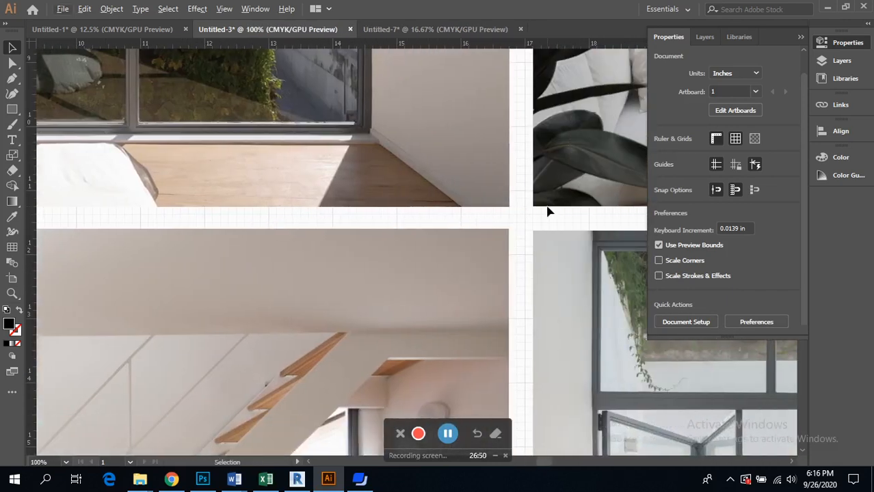
{"action": "scroll", "coordinate": [531, 219], "scroll_direction": "right", "scroll_amount": 5}
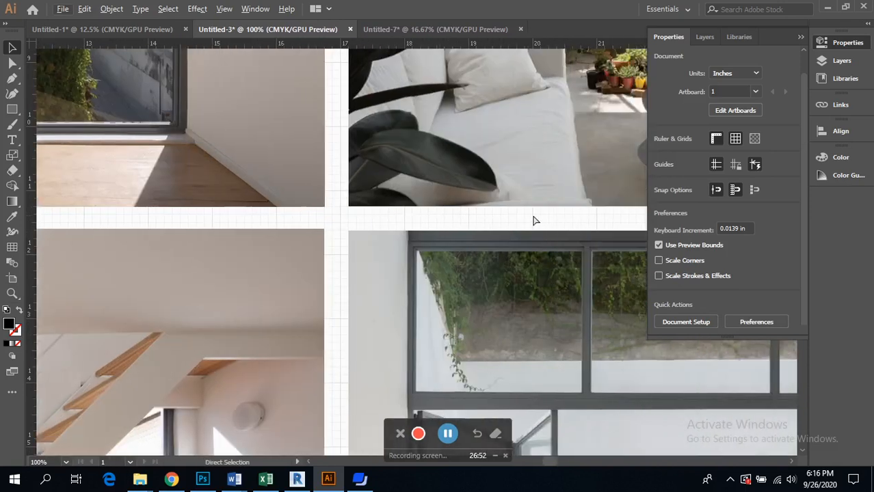
{"action": "scroll", "coordinate": [536, 215], "scroll_direction": "right", "scroll_amount": 5}
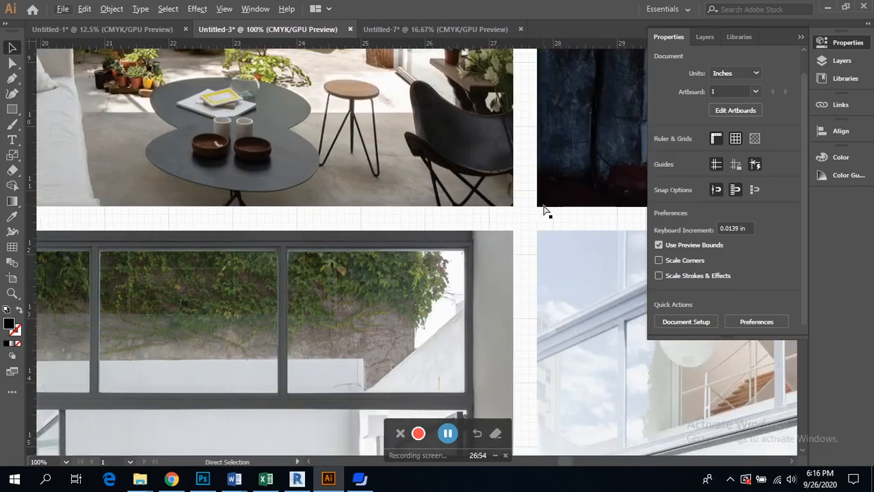
{"action": "scroll", "coordinate": [548, 199], "scroll_direction": "right", "scroll_amount": 7}
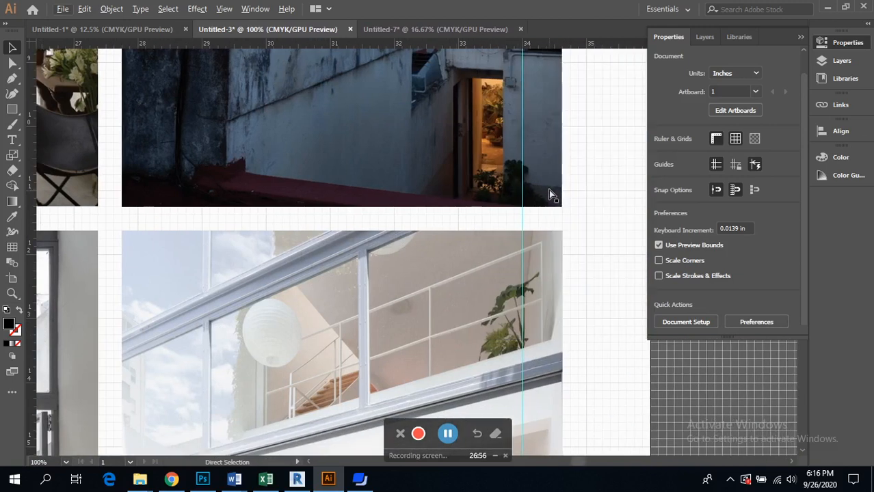
{"action": "scroll", "coordinate": [548, 190], "scroll_direction": "down", "scroll_amount": 4}
{"action": "scroll", "coordinate": [540, 328], "scroll_direction": "up", "scroll_amount": 3}
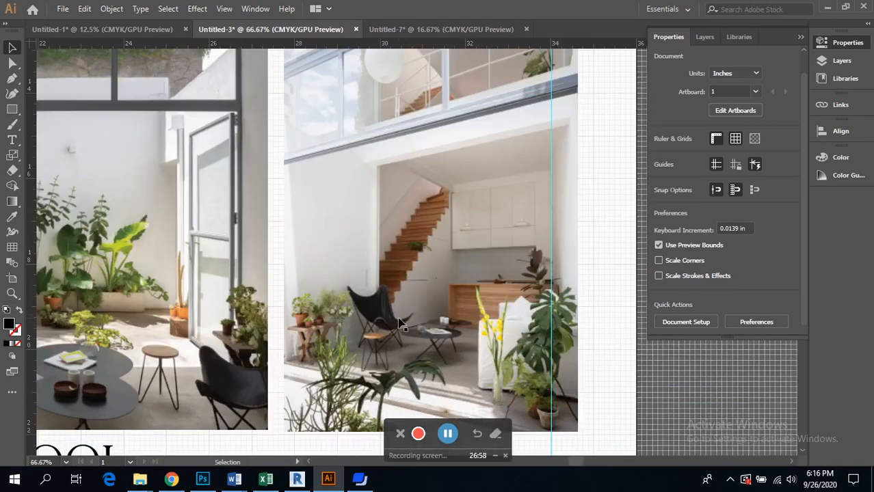
{"action": "scroll", "coordinate": [245, 294], "scroll_direction": "down", "scroll_amount": 4}
Compare the column spacing of the Untitled-7 photos with the Untitled-3 grid, and return to Untitled-7
{"action": "left_click", "coordinate": [443, 29]}
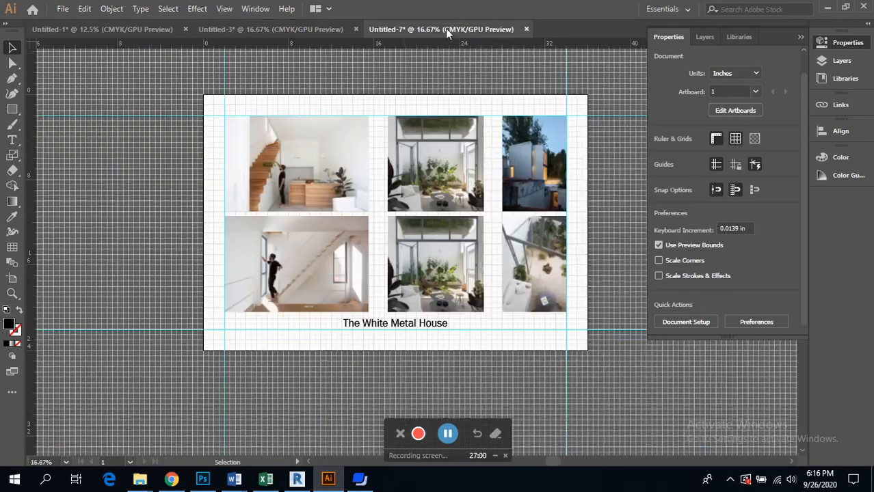
{"action": "left_click", "coordinate": [273, 30]}
{"action": "scroll", "coordinate": [168, 221], "scroll_direction": "left", "scroll_amount": 3}
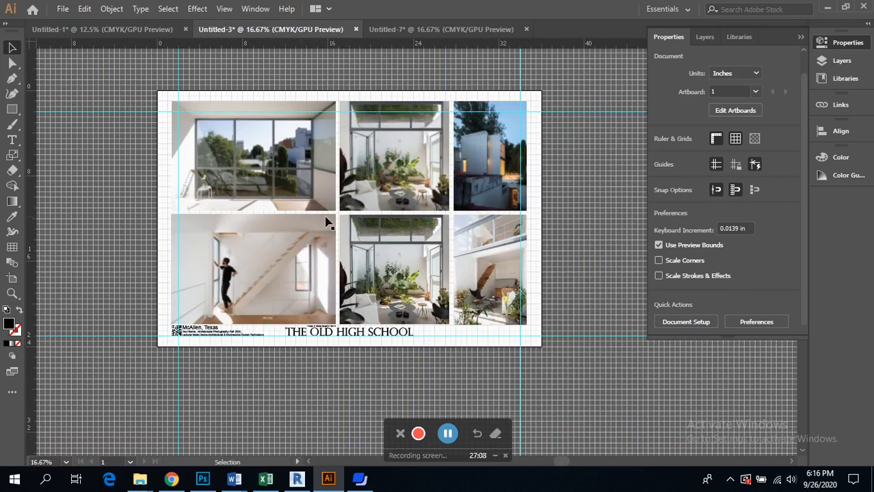
{"action": "left_click", "coordinate": [444, 29]}
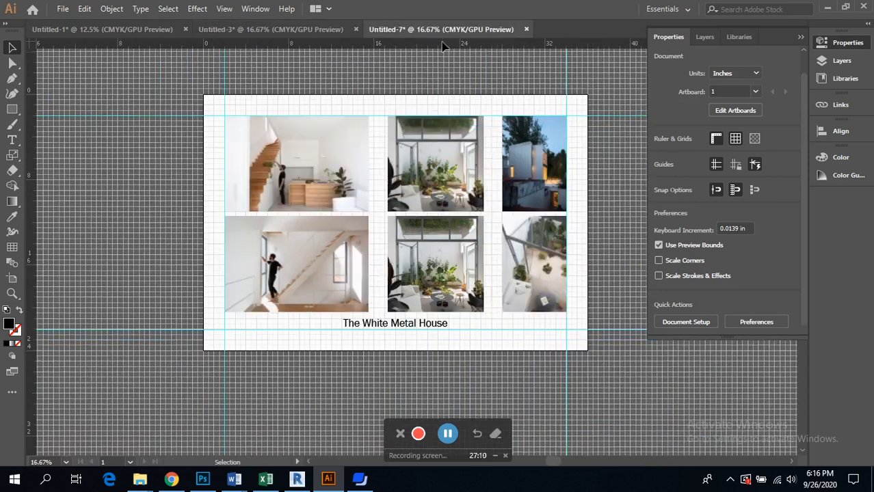
Move the two left-column photos and the two right-column photos of the Untitled-7 board inward to narrow the gaps beside the middle column
{"action": "scroll", "coordinate": [323, 200], "scroll_direction": "up", "scroll_amount": 1}
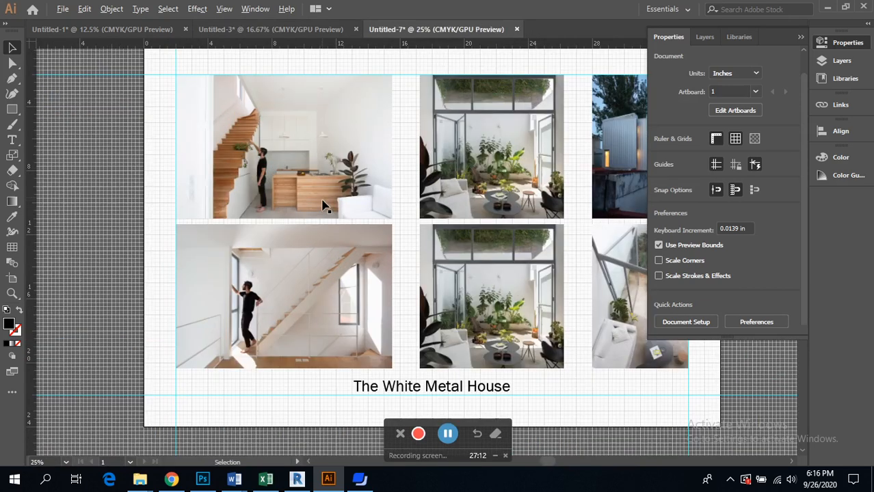
{"action": "scroll", "coordinate": [390, 225], "scroll_direction": "down", "scroll_amount": 2}
{"action": "scroll", "coordinate": [391, 220], "scroll_direction": "right", "scroll_amount": 1}
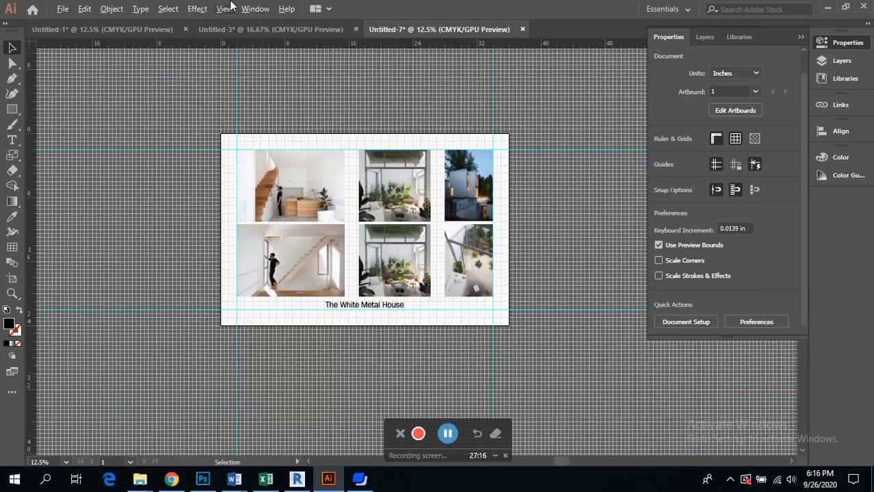
{"action": "scroll", "coordinate": [335, 237], "scroll_direction": "up", "scroll_amount": 1}
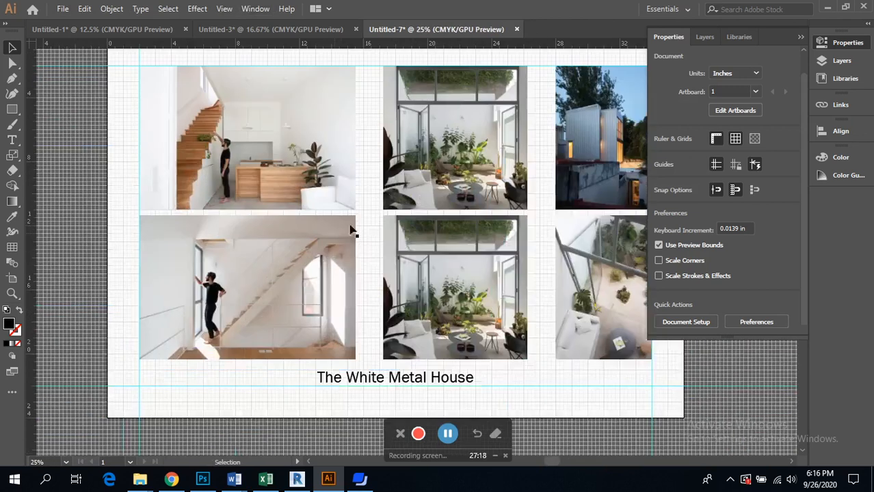
{"action": "scroll", "coordinate": [339, 237], "scroll_direction": "right", "scroll_amount": 1}
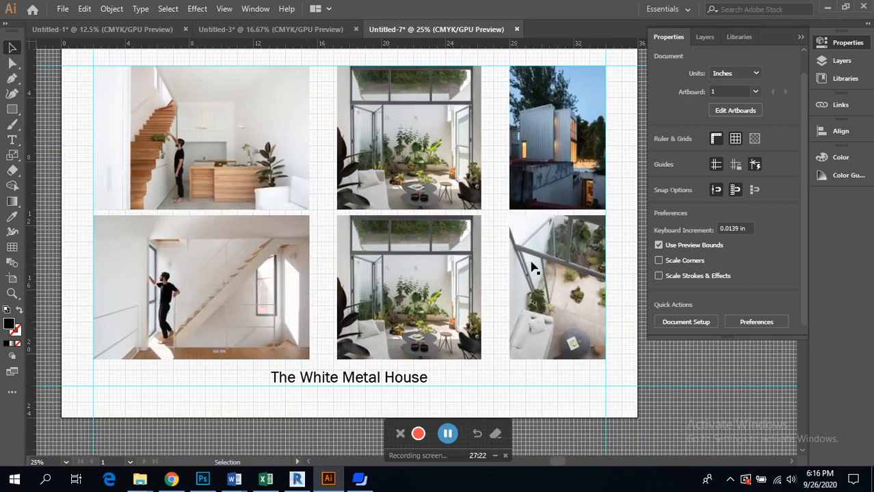
{"action": "left_click_drag", "start_coordinate": [284, 246], "coordinate": [289, 251]}
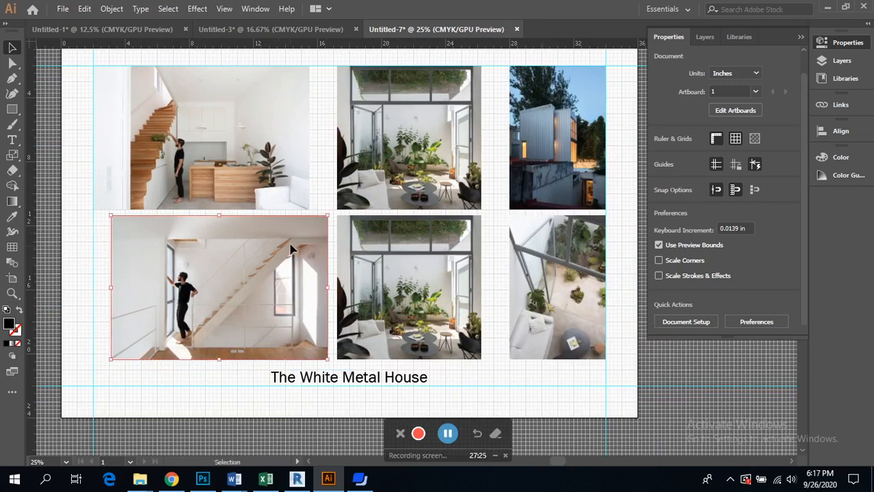
{"action": "left_click", "coordinate": [282, 166]}
{"action": "left_click_drag", "start_coordinate": [537, 269], "coordinate": [516, 269]}
{"action": "left_click_drag", "start_coordinate": [533, 152], "coordinate": [516, 152]}
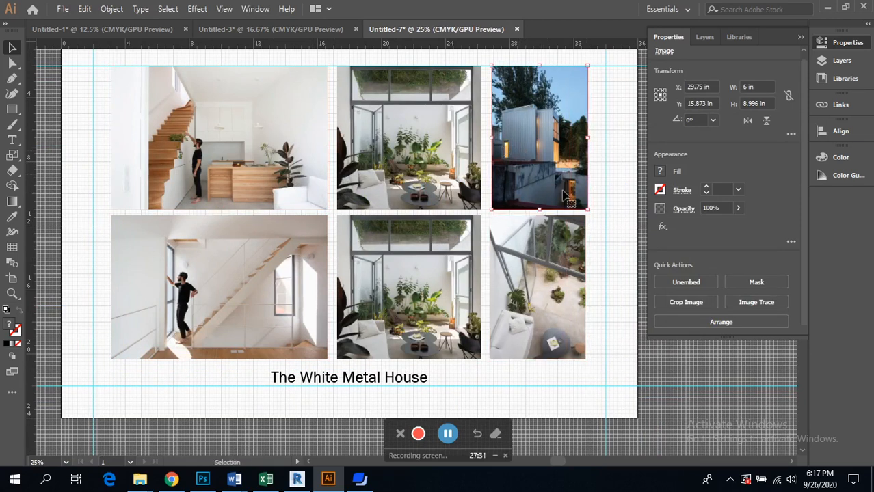
{"action": "left_click", "coordinate": [616, 200]}
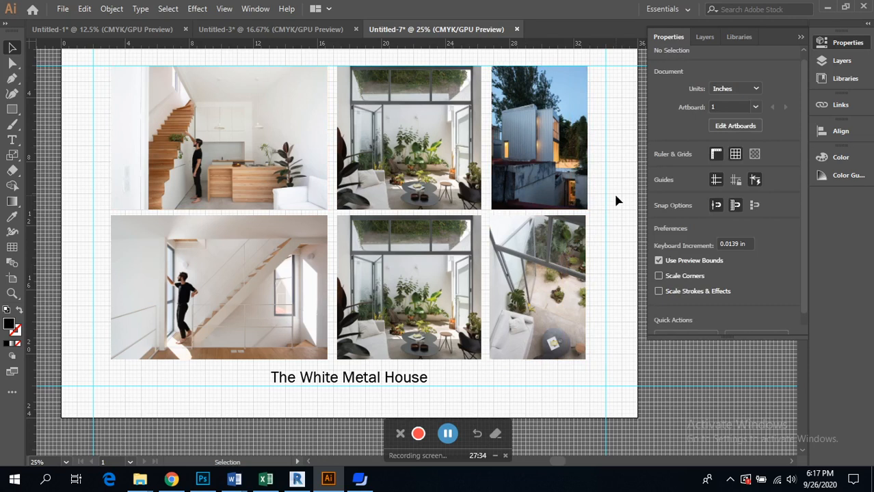
Examine the column gaps and outer margins of the photo grid on the Untitled-7 board
{"action": "scroll", "coordinate": [579, 180], "scroll_direction": "down", "scroll_amount": 1}
{"action": "scroll", "coordinate": [572, 181], "scroll_direction": "up", "scroll_amount": 1}
{"action": "left_click", "coordinate": [552, 172]}
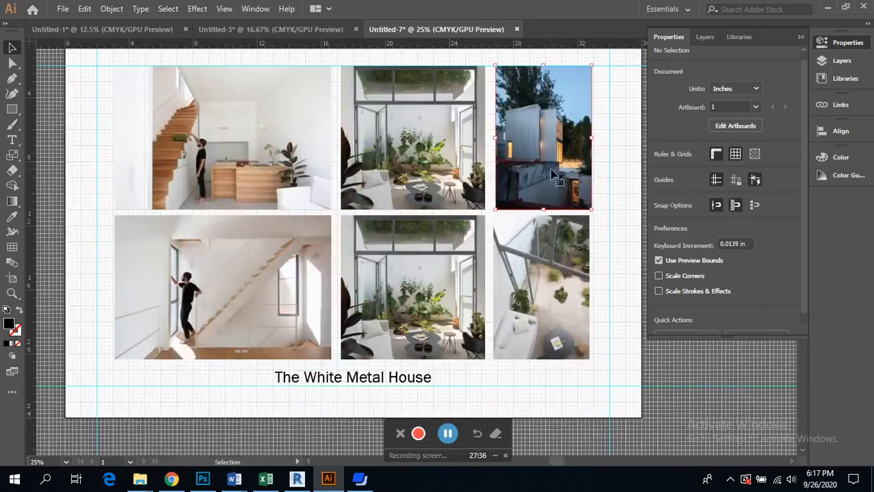
{"action": "left_click", "coordinate": [614, 173]}
{"action": "scroll", "coordinate": [612, 171], "scroll_direction": "down", "scroll_amount": 1}
{"action": "scroll", "coordinate": [614, 180], "scroll_direction": "up", "scroll_amount": 1}
{"action": "scroll", "coordinate": [614, 180], "scroll_direction": "right", "scroll_amount": 1}
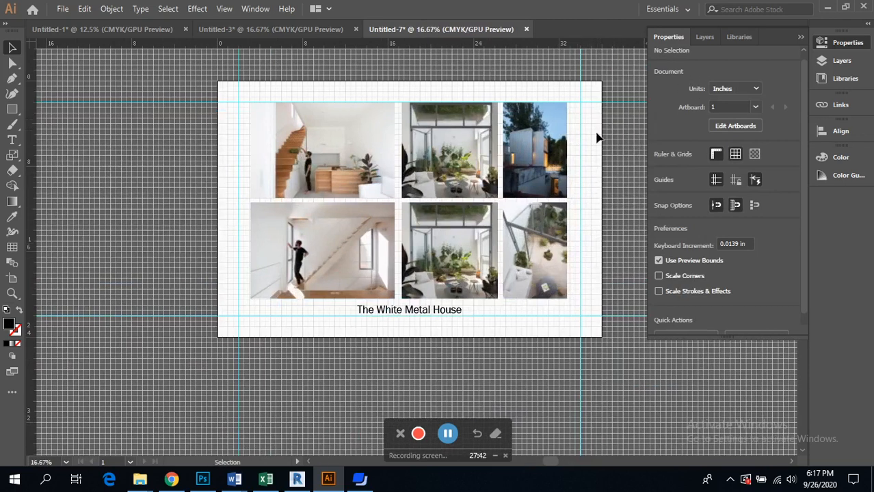
{"action": "scroll", "coordinate": [401, 137], "scroll_direction": "up", "scroll_amount": 3}
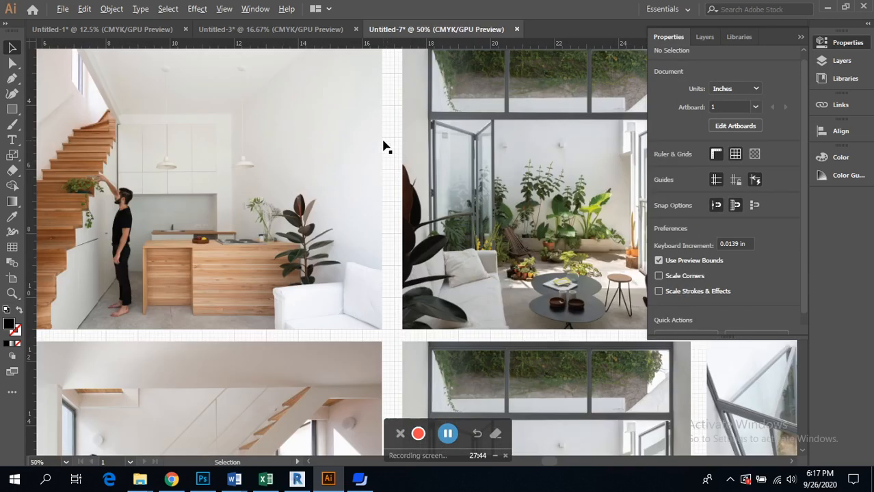
{"action": "scroll", "coordinate": [414, 183], "scroll_direction": "down", "scroll_amount": 2}
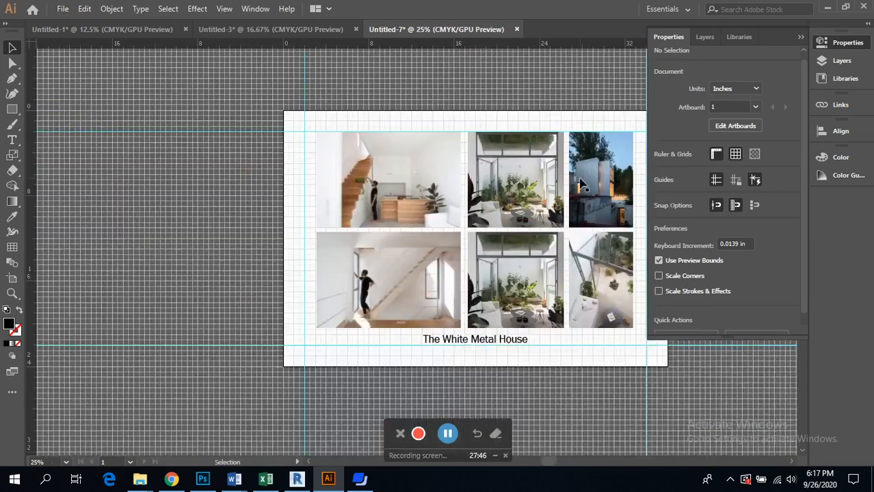
{"action": "scroll", "coordinate": [573, 257], "scroll_direction": "down", "scroll_amount": 2}
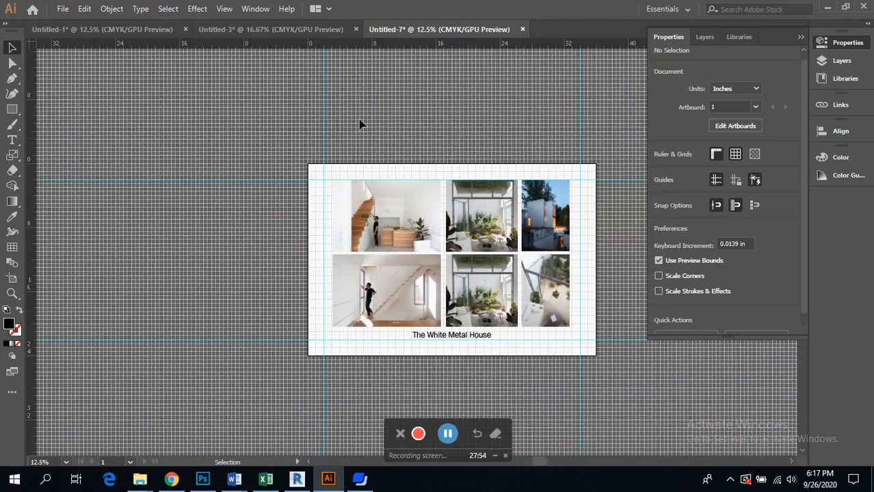
Compare the photo grid with the Untitled-3 board, and inspect the row and column gaps in Untitled-7 up close
{"action": "left_click", "coordinate": [300, 26]}
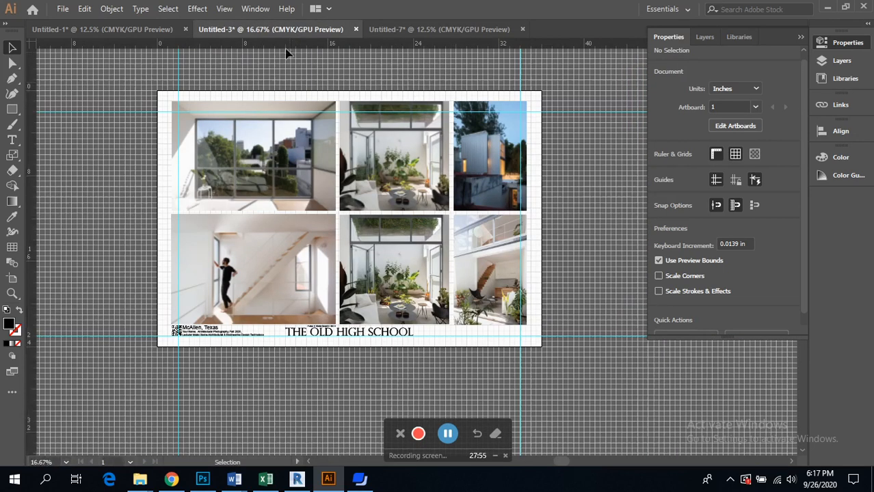
{"action": "left_click", "coordinate": [413, 30]}
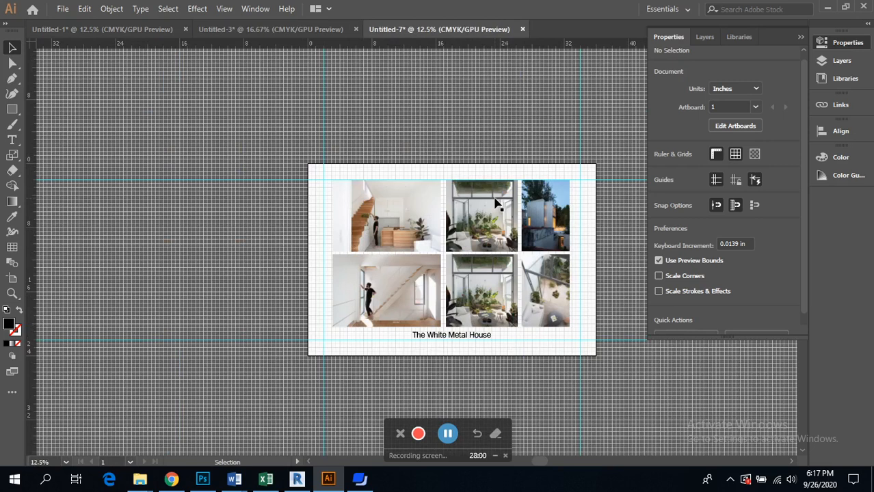
{"action": "scroll", "coordinate": [497, 205], "scroll_direction": "up", "scroll_amount": 3}
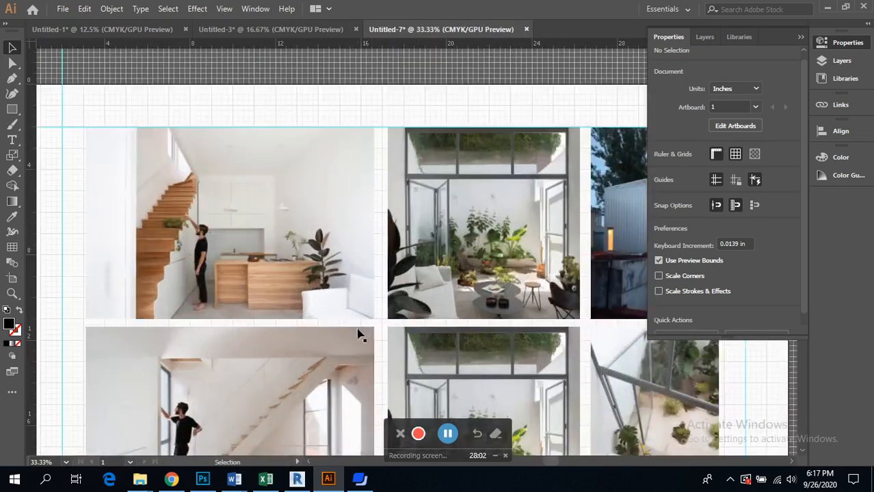
{"action": "scroll", "coordinate": [367, 340], "scroll_direction": "up", "scroll_amount": 1}
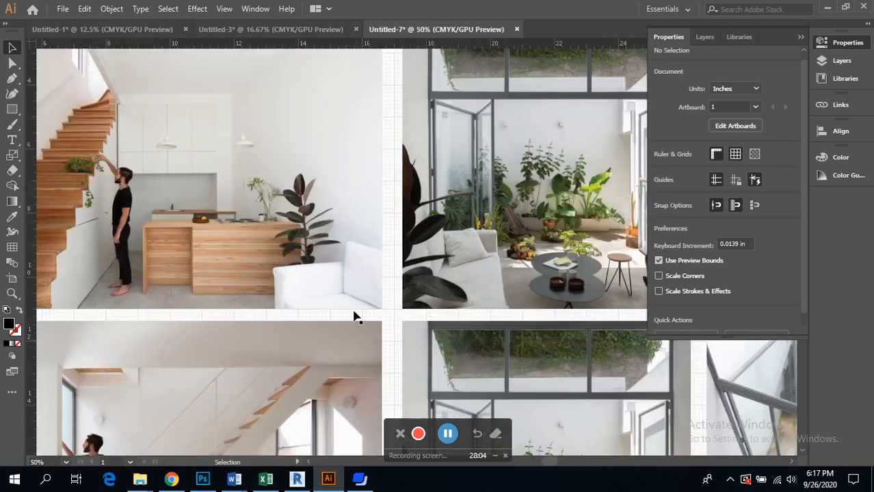
{"action": "scroll", "coordinate": [540, 312], "scroll_direction": "right", "scroll_amount": 3}
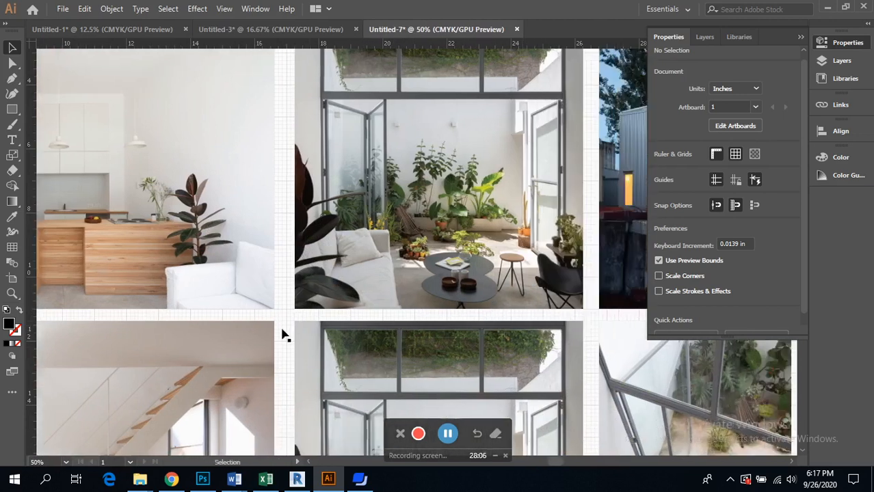
{"action": "left_click", "coordinate": [248, 357]}
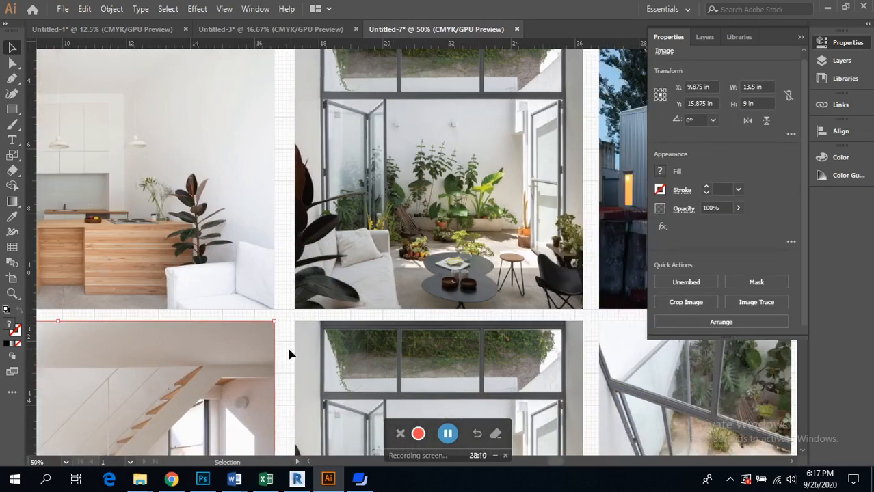
Return to Untitled-3 and check the font and size settings of the THE OLD HIGH SCHOOL title
{"action": "left_click", "coordinate": [291, 29]}
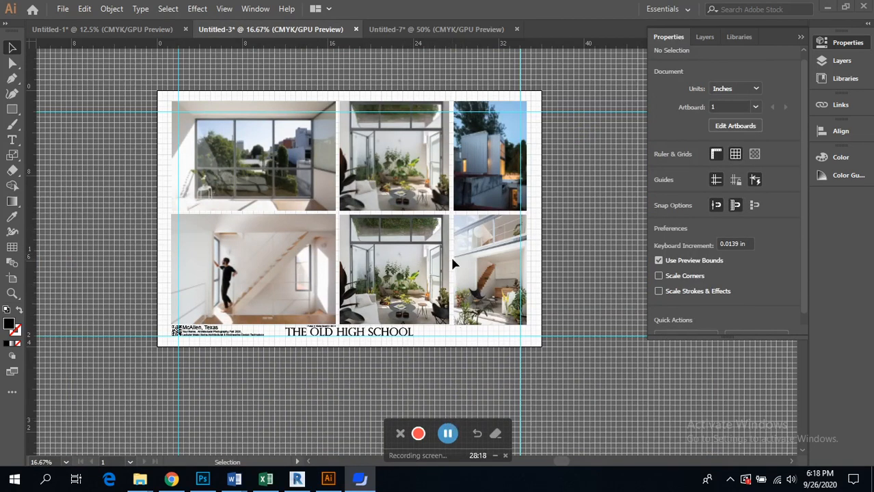
{"action": "scroll", "coordinate": [328, 263], "scroll_direction": "left", "scroll_amount": 1}
{"action": "scroll", "coordinate": [255, 231], "scroll_direction": "up", "scroll_amount": 1}
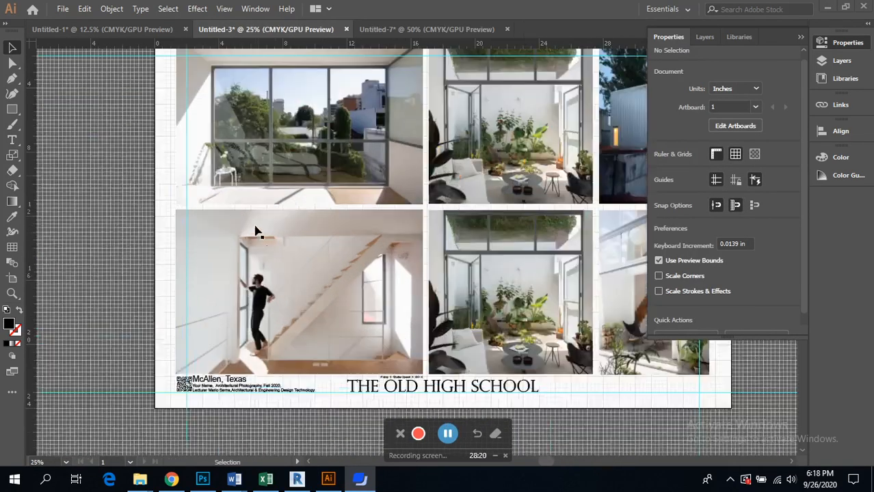
{"action": "scroll", "coordinate": [458, 368], "scroll_direction": "up", "scroll_amount": 1}
{"action": "scroll", "coordinate": [460, 370], "scroll_direction": "down", "scroll_amount": 1}
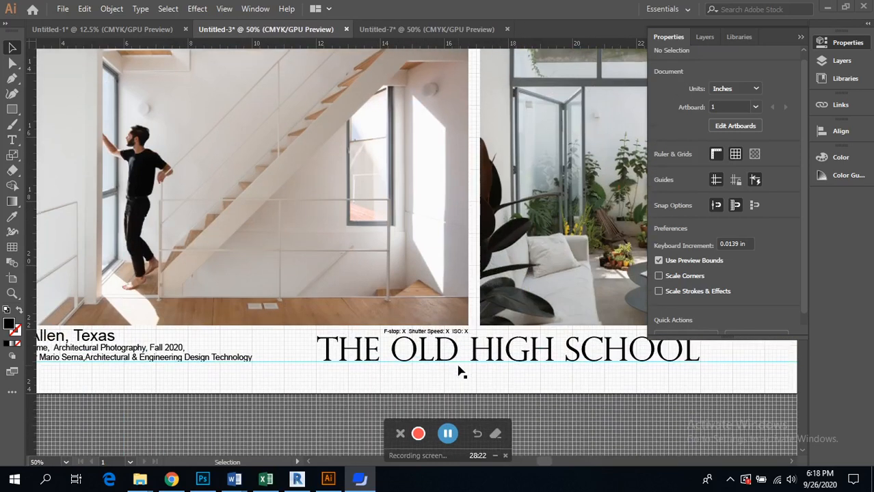
{"action": "scroll", "coordinate": [460, 371], "scroll_direction": "right", "scroll_amount": 1}
{"action": "left_click", "coordinate": [472, 352]}
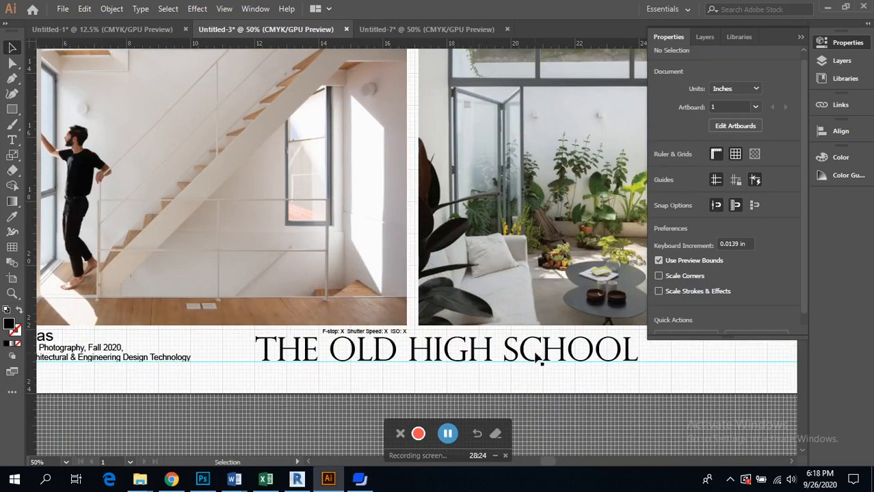
{"action": "left_click", "coordinate": [535, 360]}
{"action": "scroll", "coordinate": [441, 354], "scroll_direction": "down", "scroll_amount": 1}
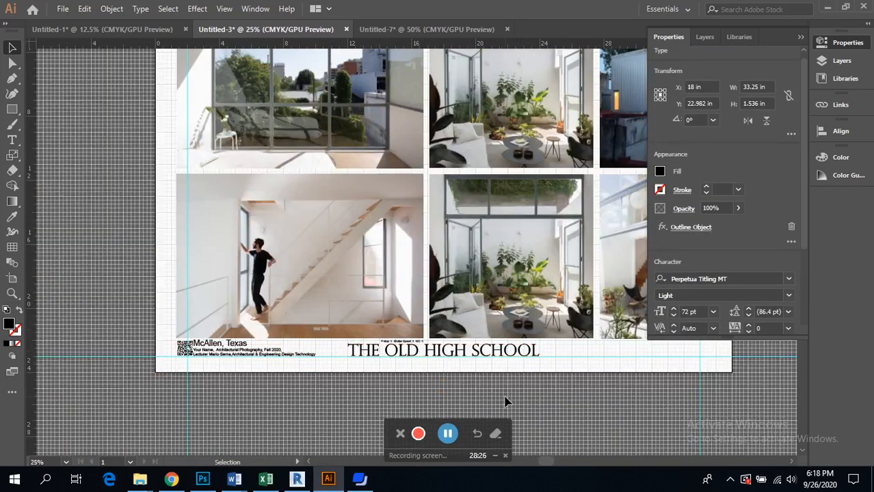
{"action": "left_click", "coordinate": [506, 402]}
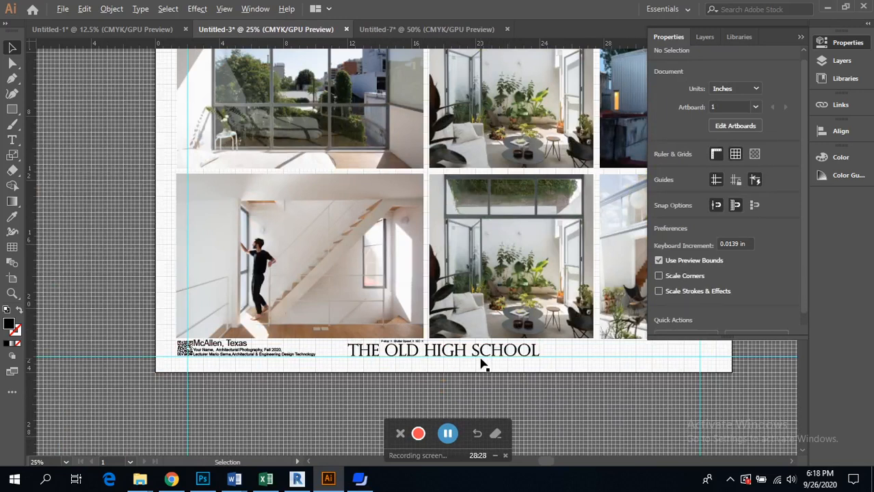
Inspect the title's baseline against the lower margin guide in Untitled-3, and undo the trial move of the title
{"action": "scroll", "coordinate": [480, 363], "scroll_direction": "up", "scroll_amount": 1}
{"action": "scroll", "coordinate": [82, 368], "scroll_direction": "up", "scroll_amount": 1}
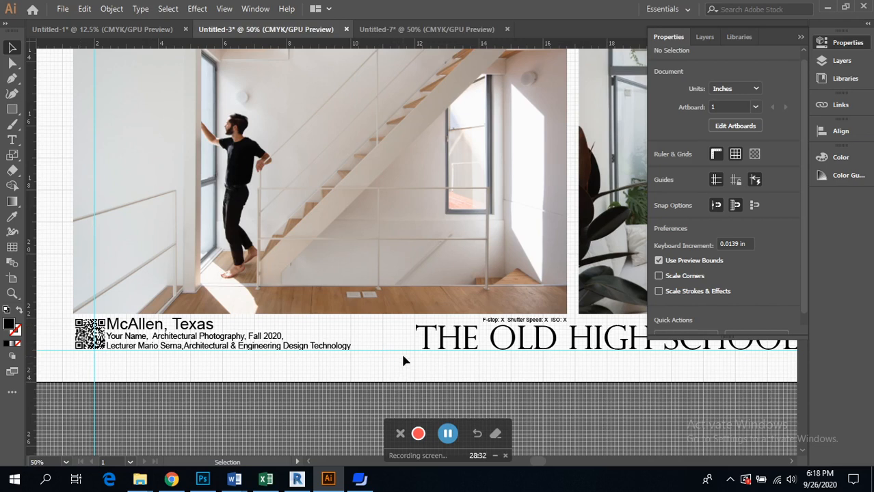
{"action": "scroll", "coordinate": [385, 328], "scroll_direction": "up", "scroll_amount": 6}
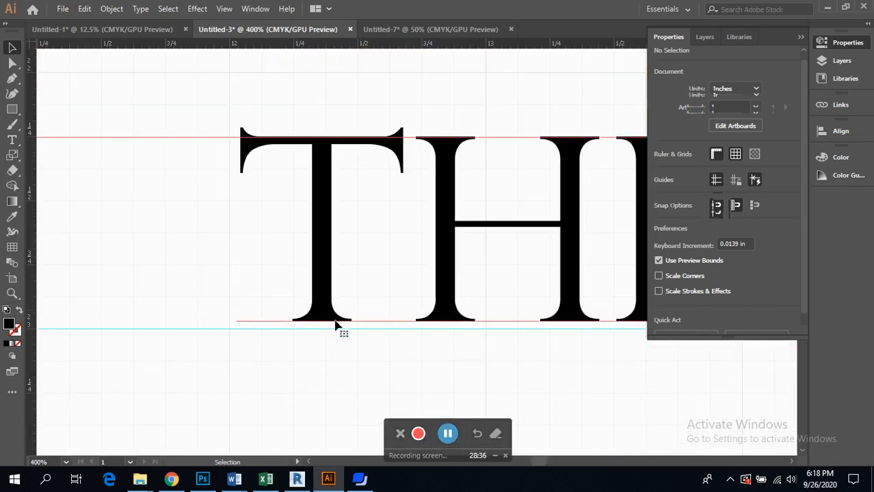
{"action": "left_click_drag", "start_coordinate": [335, 319], "coordinate": [347, 351]}
{"action": "key", "text": "ctrl+z"}
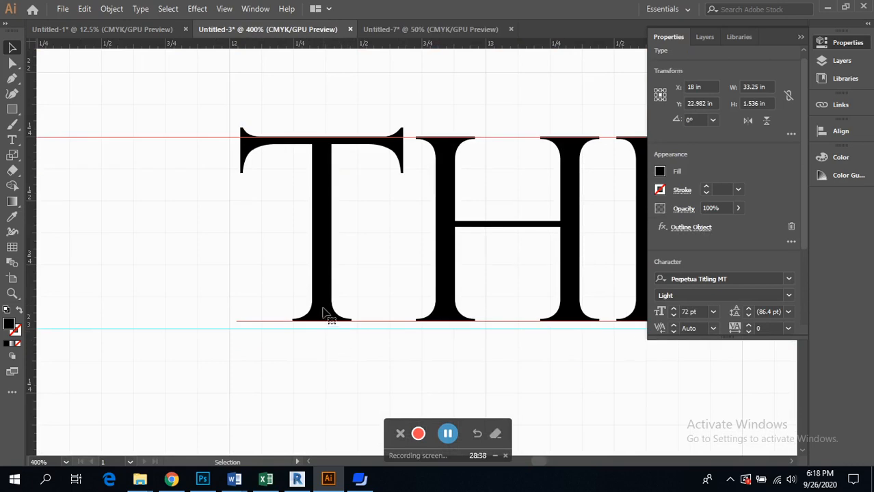
{"action": "mouse_move", "coordinate": [326, 316]}
{"action": "left_mouse_down"}
{"action": "mouse_move", "coordinate": [322, 308]}
{"action": "mouse_move", "coordinate": [327, 316]}
{"action": "left_mouse_up"}
{"action": "scroll", "coordinate": [362, 297], "scroll_direction": "down", "scroll_amount": 1}
{"action": "scroll", "coordinate": [362, 296], "scroll_direction": "down", "scroll_amount": 4}
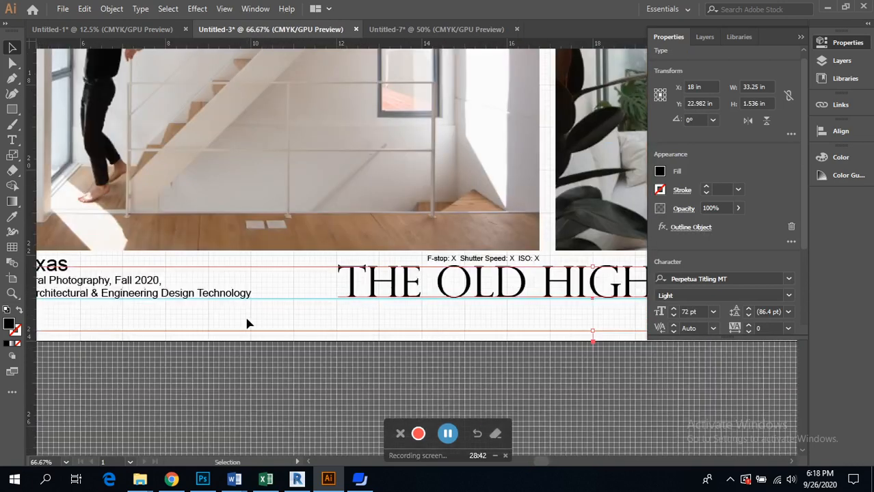
Examine the McAllen, Texas text block's font, line arrangement and alignment with the QR code and lower guide
{"action": "left_click", "coordinate": [248, 322]}
{"action": "scroll", "coordinate": [247, 322], "scroll_direction": "left", "scroll_amount": 3}
{"action": "scroll", "coordinate": [247, 322], "scroll_direction": "left", "scroll_amount": 3}
{"action": "scroll", "coordinate": [247, 322], "scroll_direction": "up", "scroll_amount": 1}
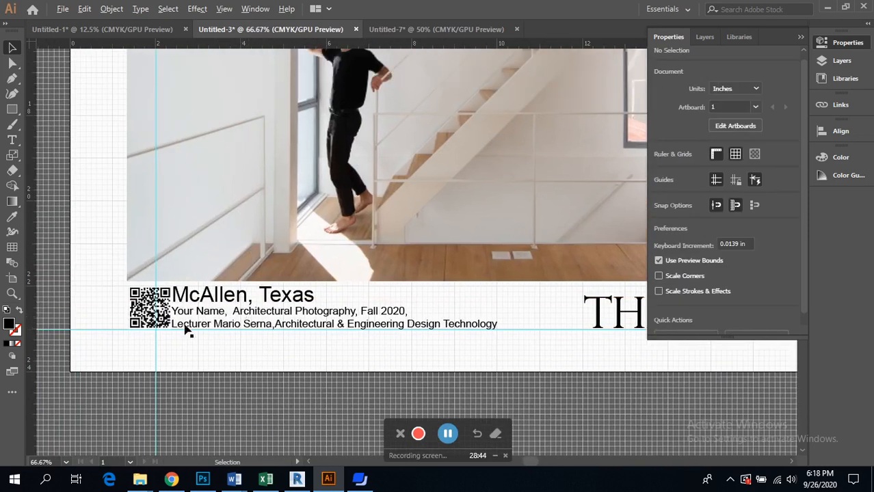
{"action": "scroll", "coordinate": [190, 335], "scroll_direction": "up", "scroll_amount": 3}
{"action": "scroll", "coordinate": [189, 332], "scroll_direction": "down", "scroll_amount": 3}
{"action": "scroll", "coordinate": [197, 320], "scroll_direction": "up", "scroll_amount": 1}
{"action": "left_click", "coordinate": [216, 294]}
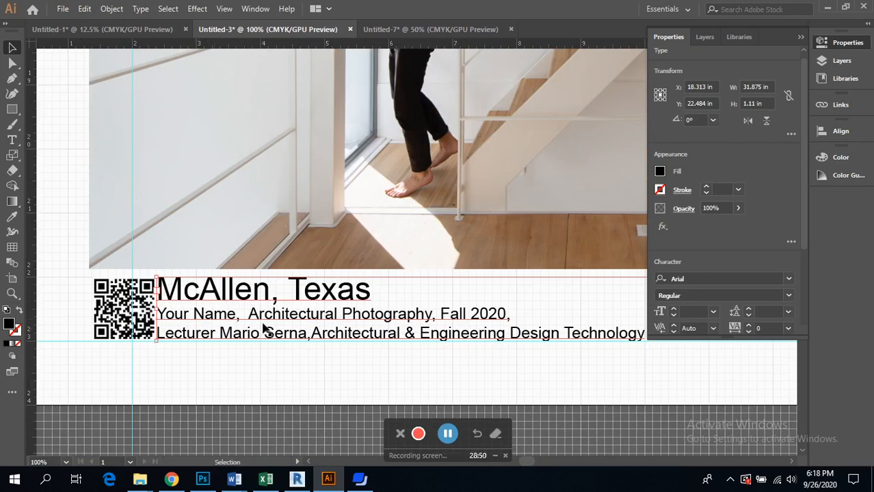
{"action": "scroll", "coordinate": [438, 335], "scroll_direction": "right", "scroll_amount": 1}
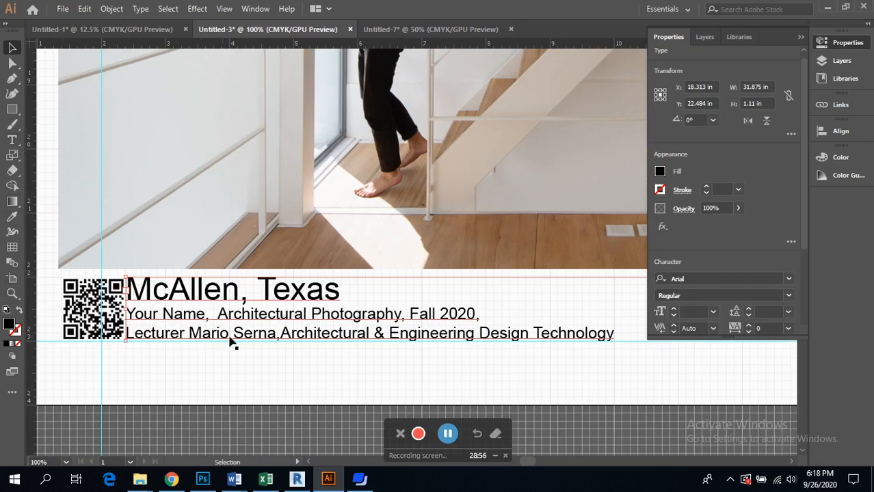
{"action": "scroll", "coordinate": [270, 342], "scroll_direction": "right", "scroll_amount": 2}
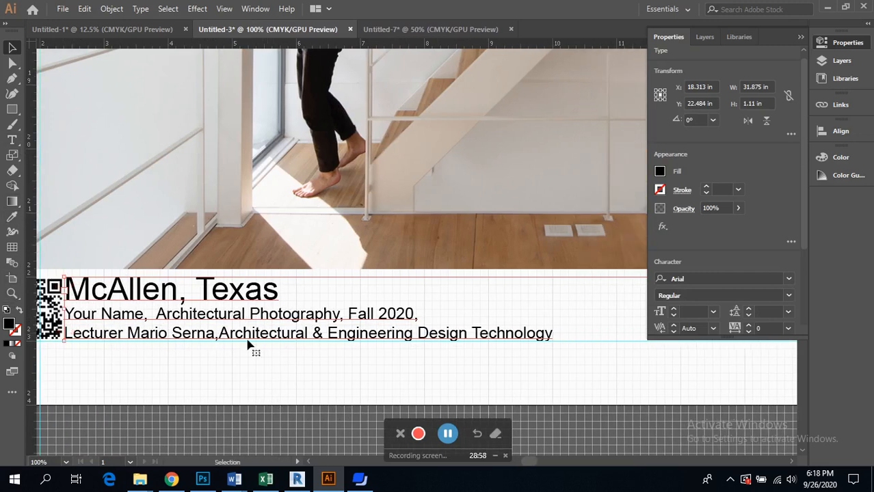
Check the size and position of the QR code image next to the McAllen, Texas text block
{"action": "scroll", "coordinate": [419, 346], "scroll_direction": "down", "scroll_amount": 1}
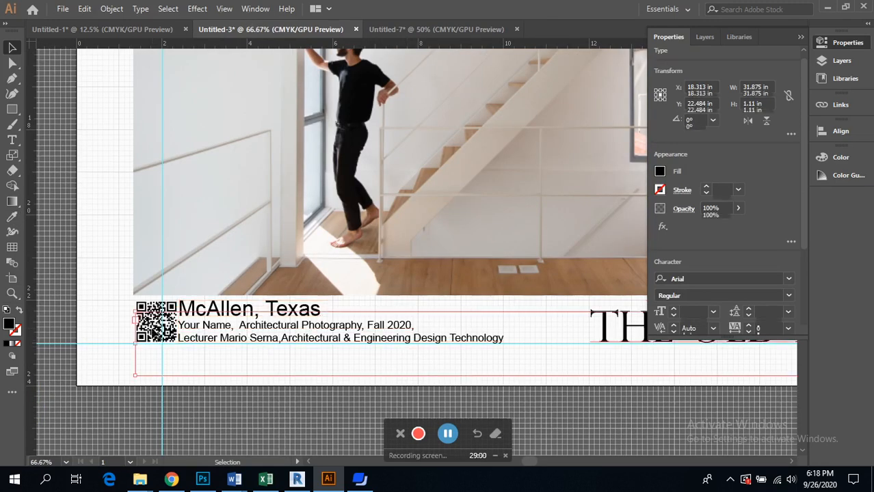
{"action": "left_click", "coordinate": [176, 267]}
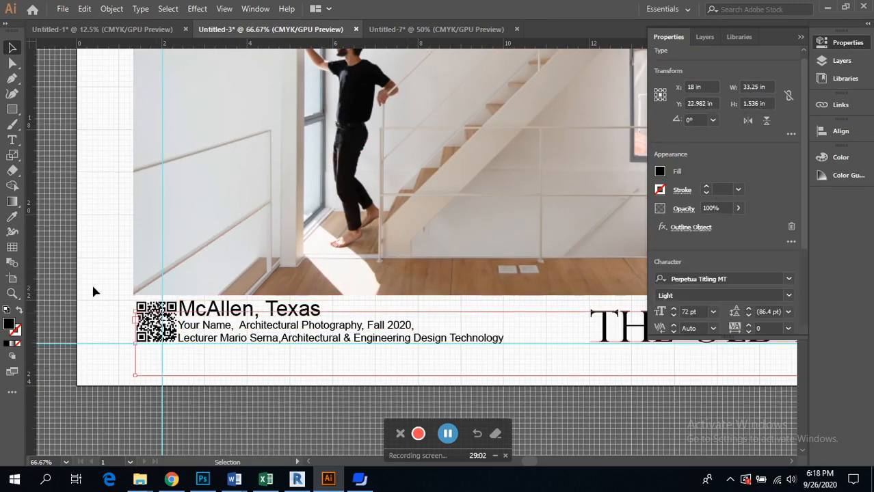
{"action": "left_click", "coordinate": [93, 290]}
{"action": "left_click", "coordinate": [156, 311]}
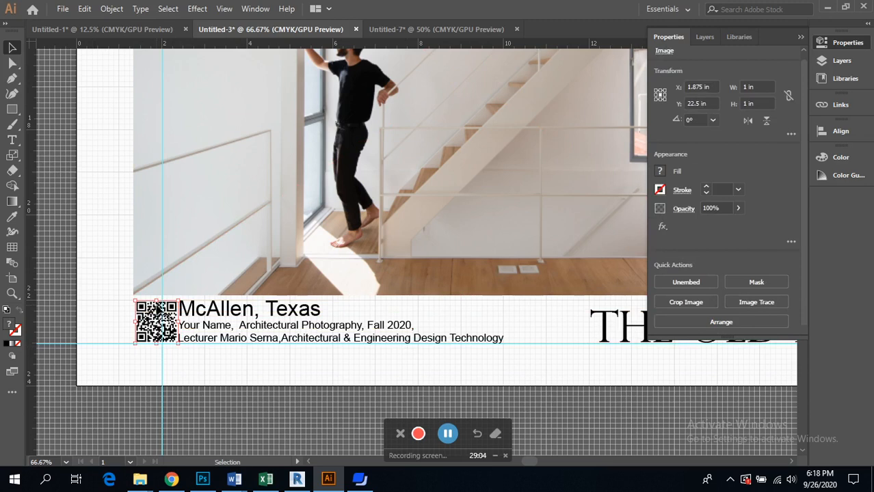
Replace the QR code beside the McAllen, Texas text with a newly placed linked image about 1.64 in square
{"action": "key", "text": "Delete"}
{"action": "key", "text": "ctrl+shift+p"}
{"action": "left_click", "coordinate": [547, 217]}
{"action": "left_click", "coordinate": [445, 85]}
{"action": "double_click", "coordinate": [551, 166]}
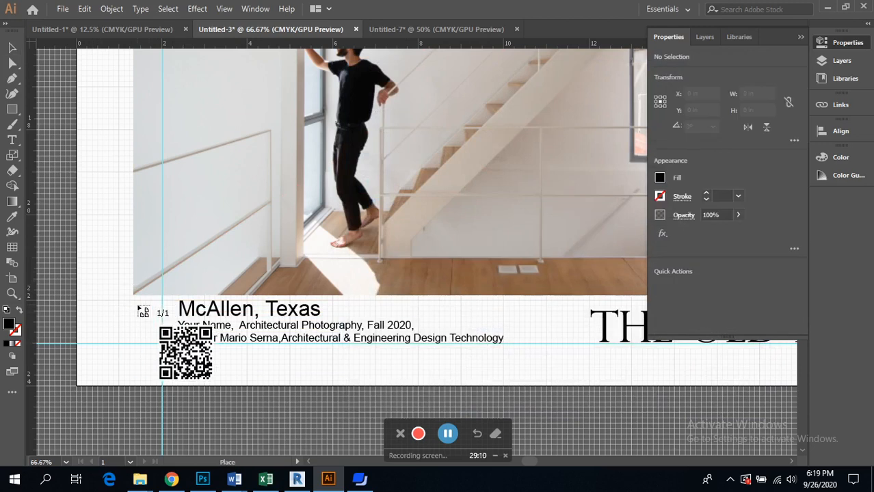
{"action": "left_click_drag", "start_coordinate": [128, 299], "coordinate": [205, 373]}
{"action": "left_click", "coordinate": [228, 396]}
{"action": "double_click", "coordinate": [181, 368]}
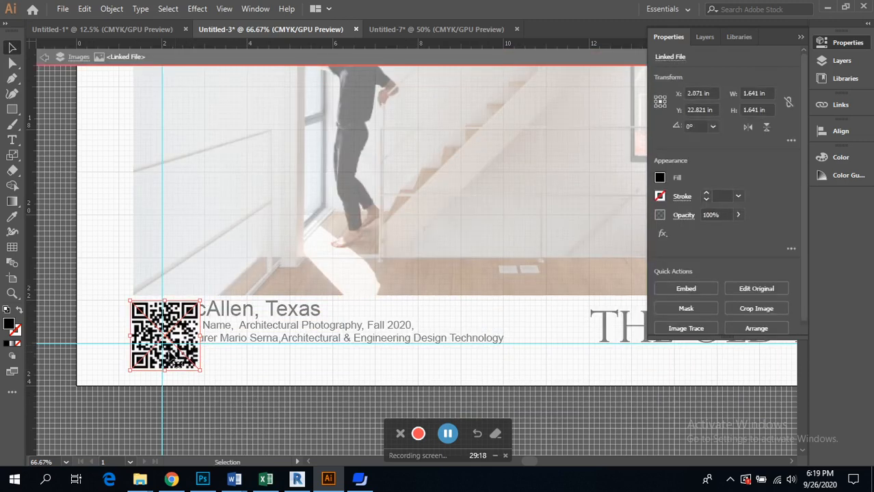
Set the placed QR code's width and height to 1 in each
{"action": "left_click", "coordinate": [770, 93]}
{"action": "left_click_drag", "start_coordinate": [770, 92], "coordinate": [715, 93]}
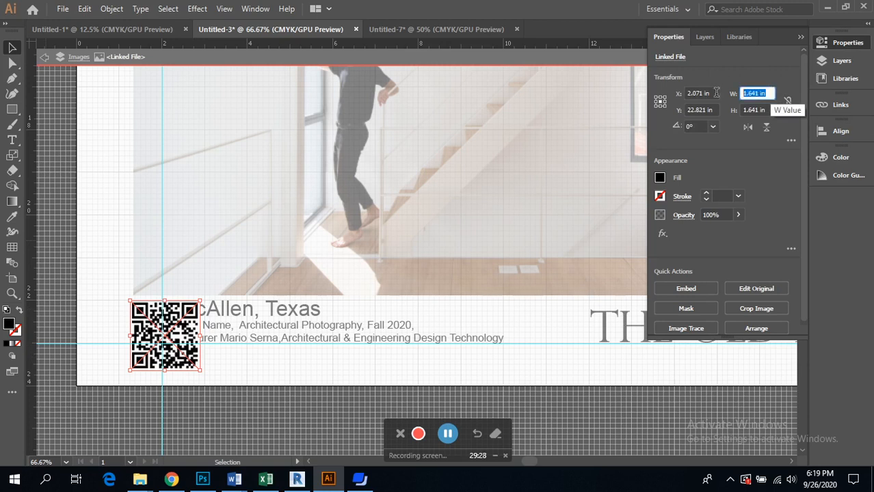
{"action": "type", "text": "1"}
{"action": "key", "text": "Return"}
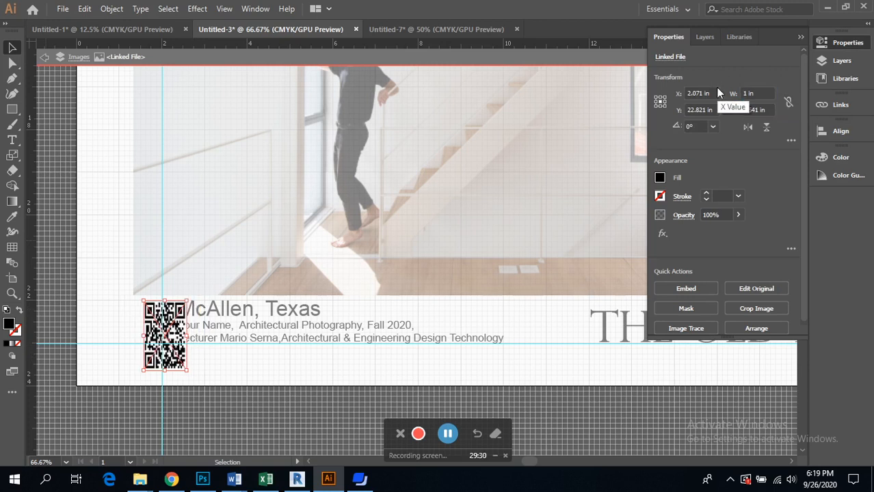
{"action": "left_click", "coordinate": [765, 111]}
{"action": "left_click_drag", "start_coordinate": [765, 111], "coordinate": [732, 112]}
{"action": "type", "text": "1"}
{"action": "key", "text": "Return"}
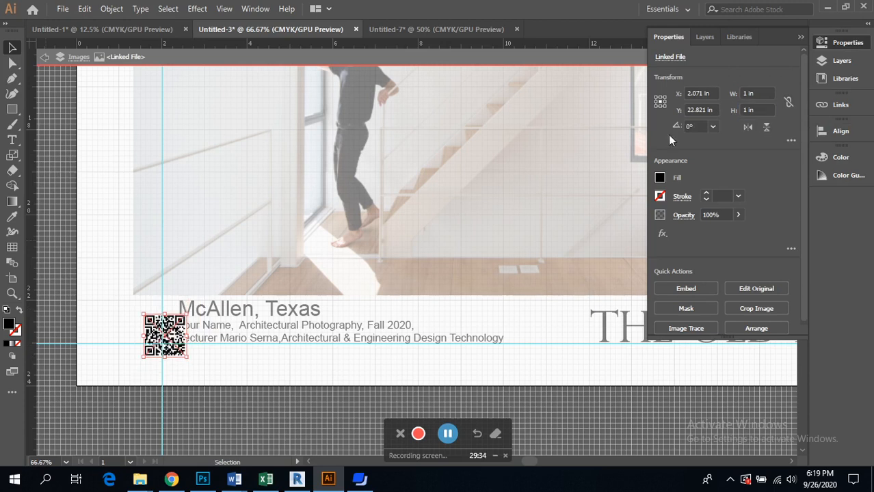
Position the QR code directly beside the McAllen, Texas text with its base on the lower guide, centred at X 1.875 in, Y 22.5 in
{"action": "left_click", "coordinate": [223, 353]}
{"action": "scroll", "coordinate": [177, 351], "scroll_direction": "up", "scroll_amount": 2}
{"action": "left_click_drag", "start_coordinate": [123, 350], "coordinate": [175, 365]}
{"action": "left_click_drag", "start_coordinate": [228, 300], "coordinate": [194, 270]}
{"action": "scroll", "coordinate": [181, 272], "scroll_direction": "up", "scroll_amount": 2}
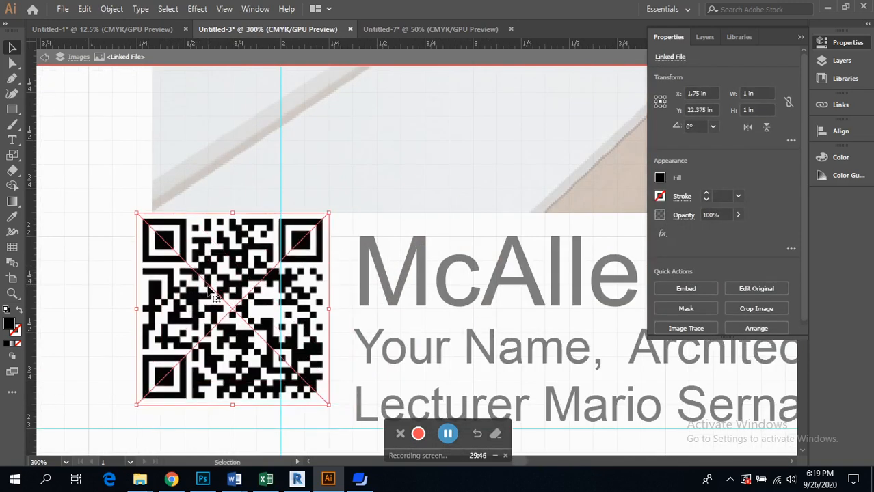
{"action": "key", "text": "Down"}
{"action": "key", "text": "Down"}
{"action": "key", "text": "Right"}
{"action": "key", "text": "Up"}
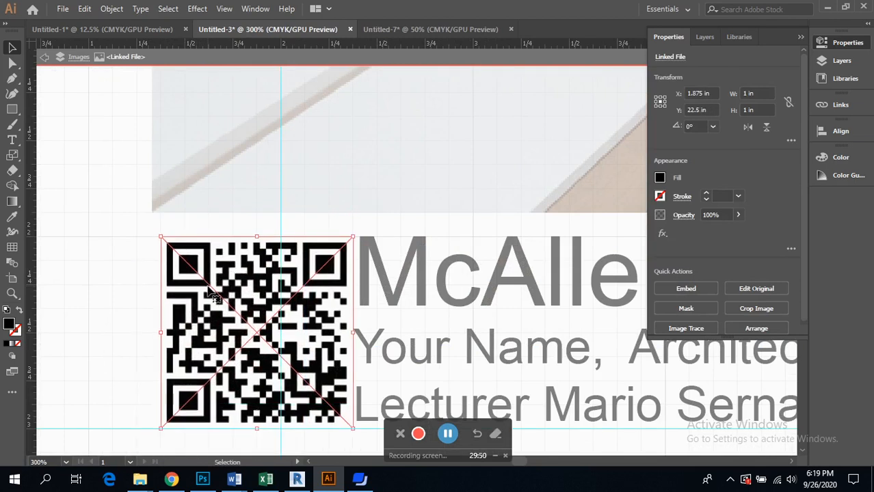
{"action": "key", "text": "Return"}
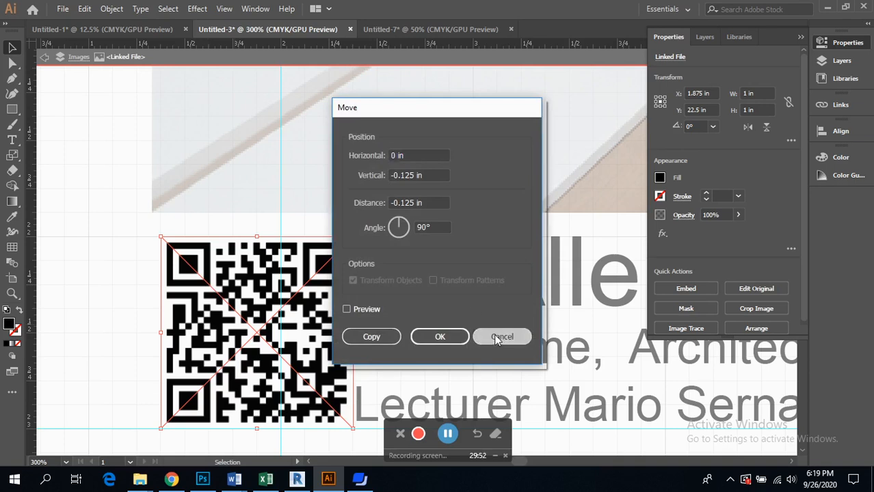
{"action": "left_click", "coordinate": [501, 335]}
{"action": "double_click", "coordinate": [128, 221]}
{"action": "scroll", "coordinate": [133, 222], "scroll_direction": "down", "scroll_amount": 6}
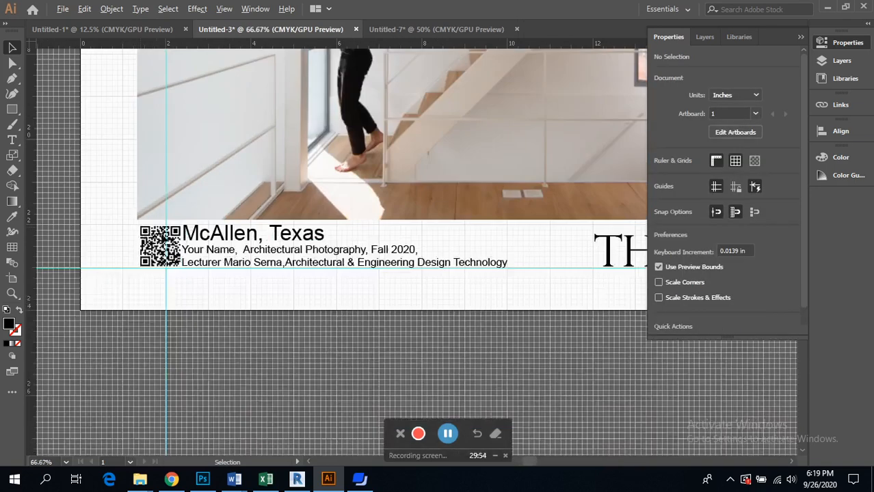
Examine how the F-stop, Shutter Speed and ISO caption aligns with the right edge of the staircase photo
{"action": "scroll", "coordinate": [476, 255], "scroll_direction": "down", "scroll_amount": 3}
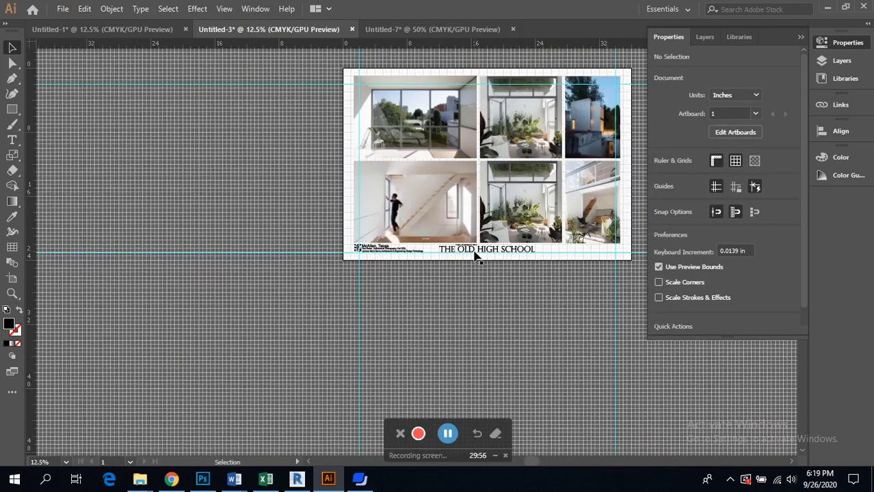
{"action": "scroll", "coordinate": [476, 255], "scroll_direction": "up", "scroll_amount": 8}
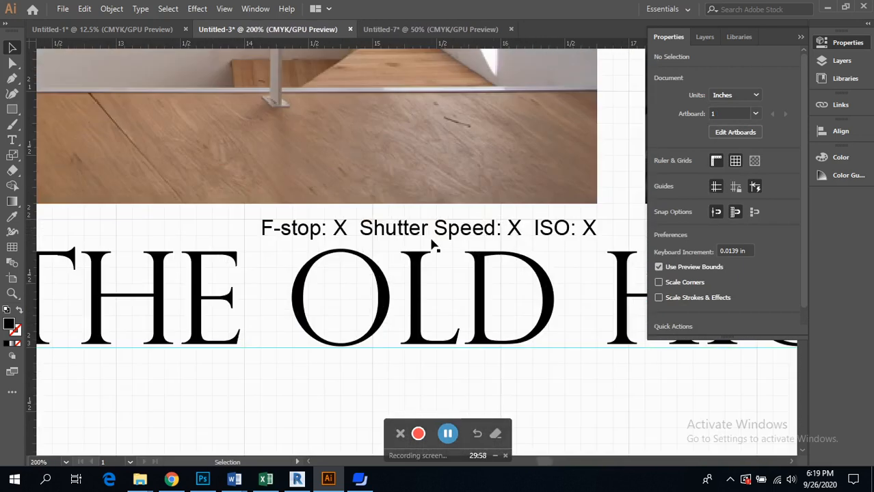
{"action": "left_click", "coordinate": [454, 233]}
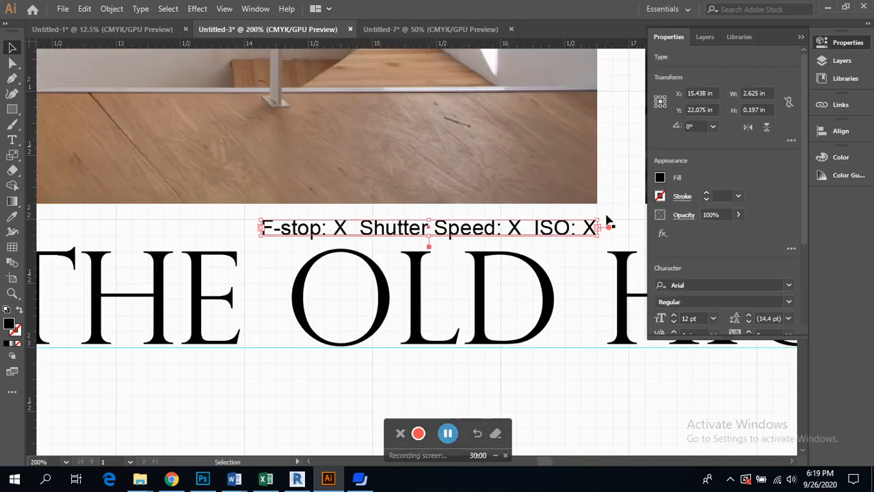
{"action": "left_click", "coordinate": [576, 251]}
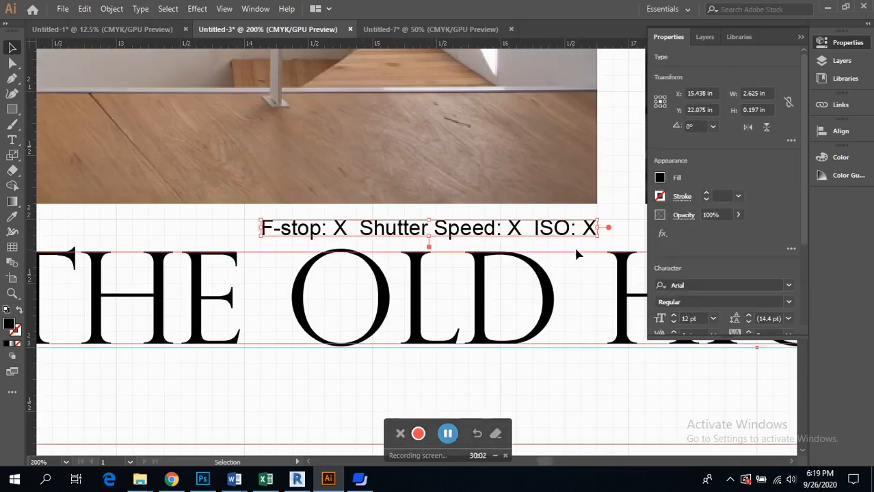
{"action": "left_click", "coordinate": [589, 213]}
{"action": "left_click", "coordinate": [579, 228]}
{"action": "scroll", "coordinate": [585, 209], "scroll_direction": "right", "scroll_amount": 2}
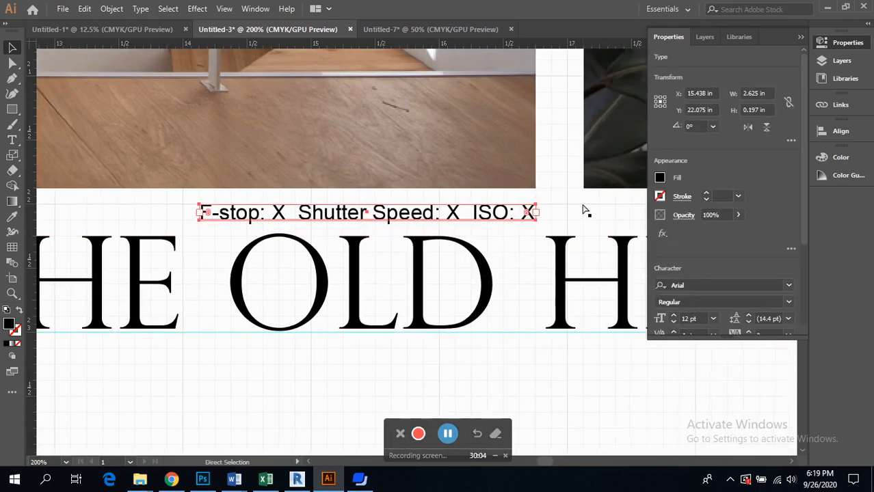
{"action": "scroll", "coordinate": [520, 208], "scroll_direction": "up", "scroll_amount": 1}
{"action": "scroll", "coordinate": [523, 210], "scroll_direction": "down", "scroll_amount": 4}
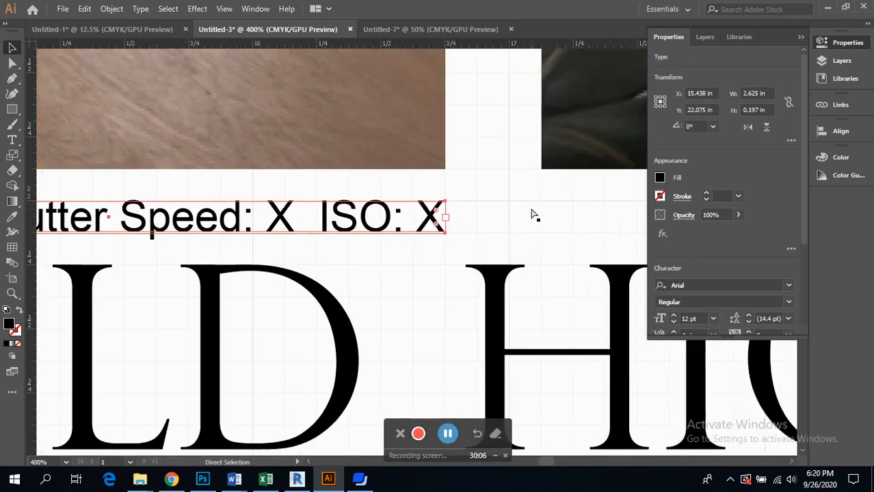
{"action": "scroll", "coordinate": [560, 206], "scroll_direction": "right", "scroll_amount": 3}
{"action": "scroll", "coordinate": [574, 203], "scroll_direction": "up", "scroll_amount": 2}
{"action": "scroll", "coordinate": [557, 216], "scroll_direction": "down", "scroll_amount": 6}
{"action": "left_click", "coordinate": [493, 228]}
{"action": "scroll", "coordinate": [479, 206], "scroll_direction": "up", "scroll_amount": 3}
{"action": "scroll", "coordinate": [469, 192], "scroll_direction": "up", "scroll_amount": 5}
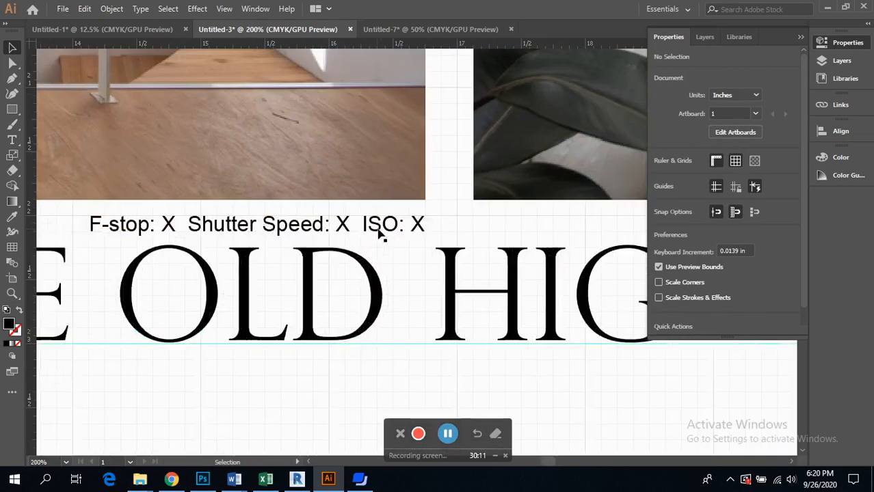
{"action": "scroll", "coordinate": [382, 230], "scroll_direction": "right", "scroll_amount": 2}
{"action": "scroll", "coordinate": [382, 231], "scroll_direction": "right", "scroll_amount": 2}
Duplicate the F-stop caption and place the copy under the lower middle photo, flush with its right edge
{"action": "left_click", "coordinate": [253, 228]}
{"action": "scroll", "coordinate": [277, 224], "scroll_direction": "down", "scroll_amount": 5}
{"action": "scroll", "coordinate": [241, 223], "scroll_direction": "up", "scroll_amount": 4}
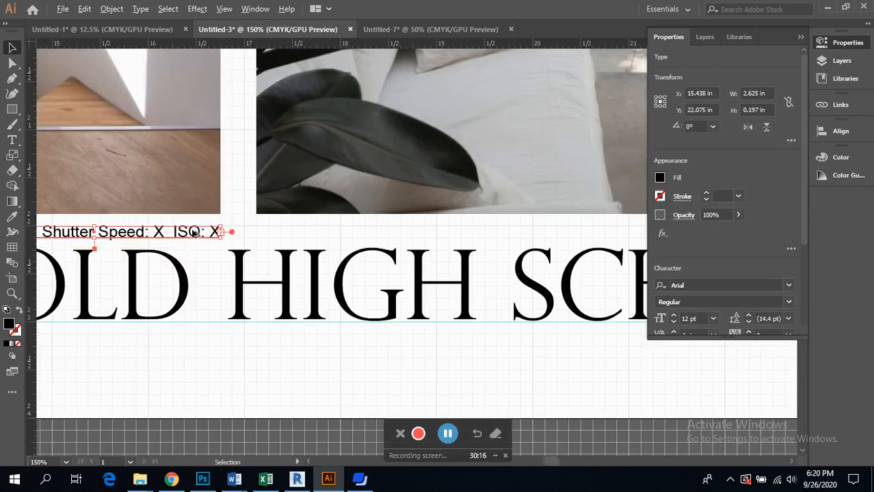
{"action": "scroll", "coordinate": [195, 234], "scroll_direction": "up", "scroll_amount": 1}
{"action": "left_click_drag", "start_coordinate": [183, 249], "coordinate": [277, 246]}
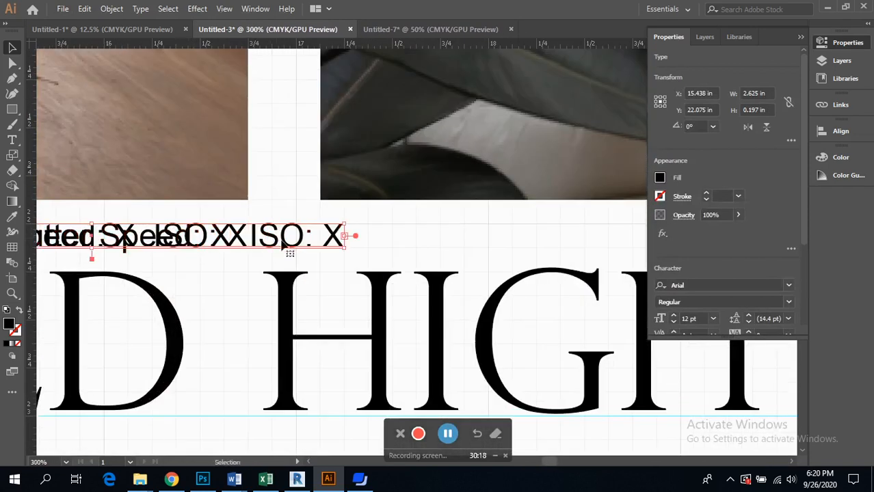
{"action": "scroll", "coordinate": [299, 240], "scroll_direction": "right", "scroll_amount": 2}
{"action": "scroll", "coordinate": [299, 240], "scroll_direction": "down", "scroll_amount": 4}
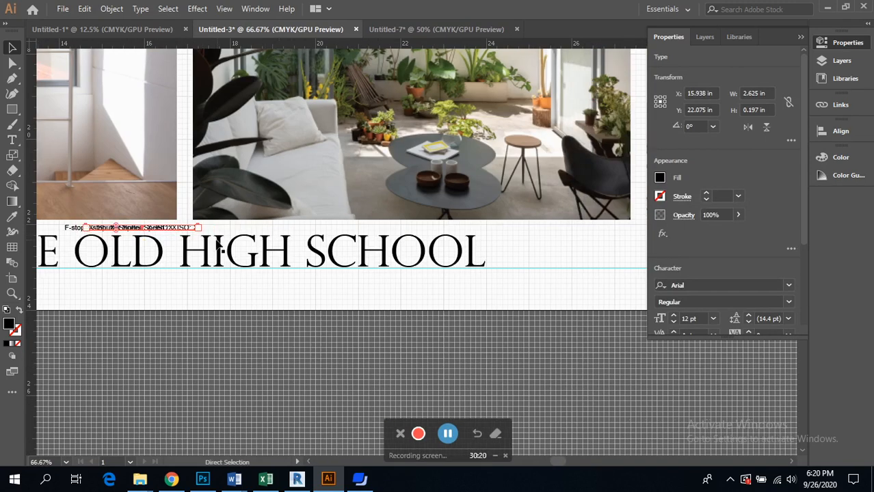
{"action": "left_click_drag", "start_coordinate": [207, 232], "coordinate": [615, 235]}
{"action": "left_click", "coordinate": [630, 260]}
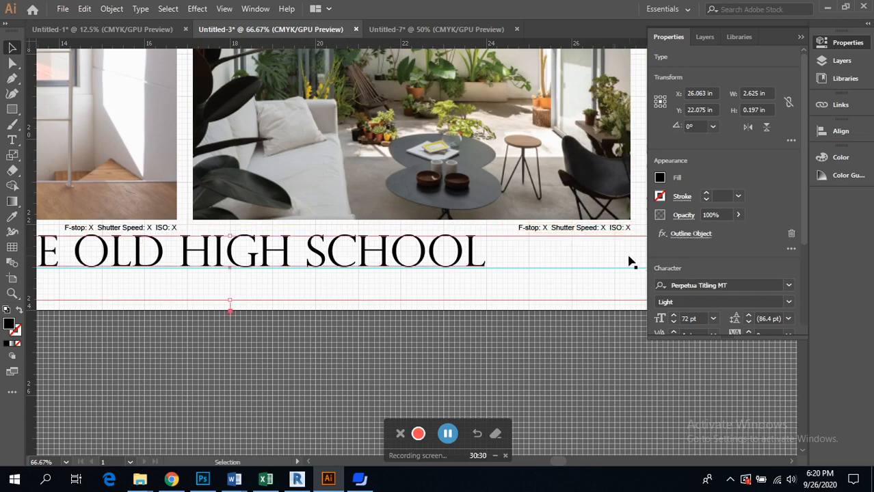
Check the copied caption's alignment with the lower middle photo's right edge at high magnification
{"action": "scroll", "coordinate": [629, 229], "scroll_direction": "up", "scroll_amount": 3}
{"action": "scroll", "coordinate": [628, 228], "scroll_direction": "up", "scroll_amount": 2}
{"action": "scroll", "coordinate": [570, 204], "scroll_direction": "right", "scroll_amount": 1}
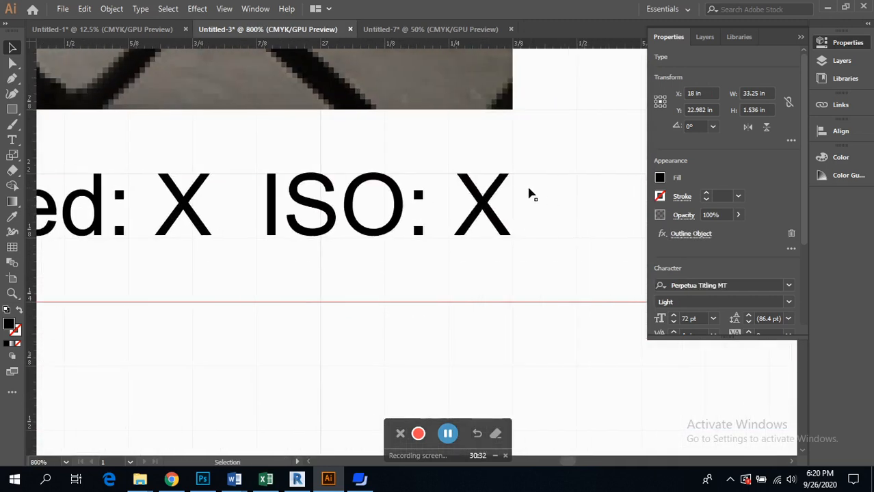
{"action": "left_click_drag", "start_coordinate": [485, 203], "coordinate": [494, 203]}
{"action": "left_click", "coordinate": [540, 192]}
{"action": "scroll", "coordinate": [530, 137], "scroll_direction": "down", "scroll_amount": 4}
{"action": "scroll", "coordinate": [532, 142], "scroll_direction": "down", "scroll_amount": 2}
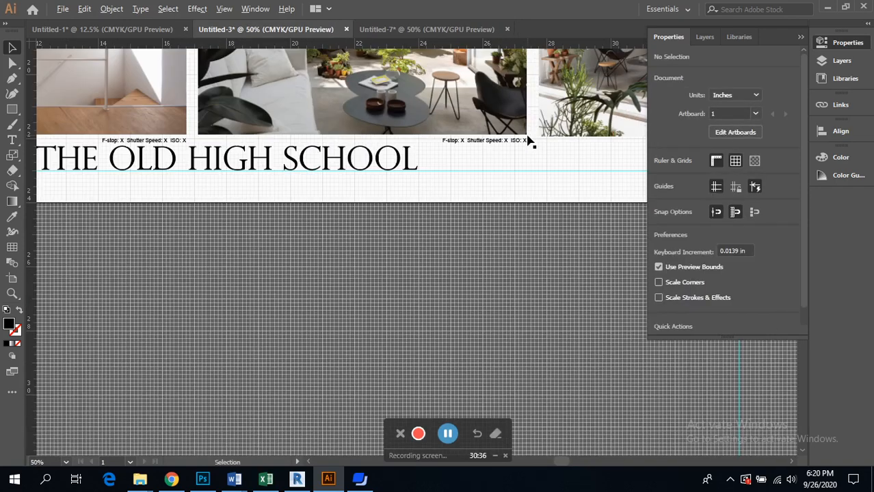
{"action": "scroll", "coordinate": [527, 140], "scroll_direction": "up", "scroll_amount": 1}
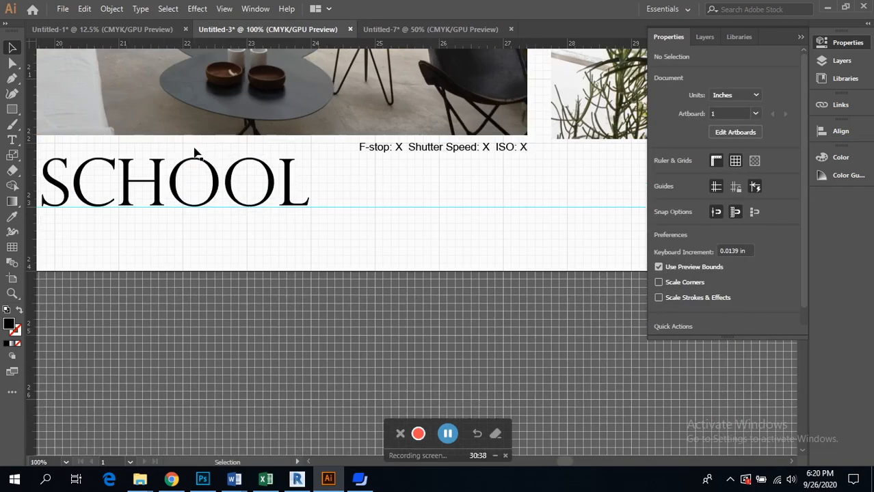
{"action": "scroll", "coordinate": [198, 152], "scroll_direction": "down", "scroll_amount": 1}
{"action": "scroll", "coordinate": [355, 123], "scroll_direction": "up", "scroll_amount": 3}
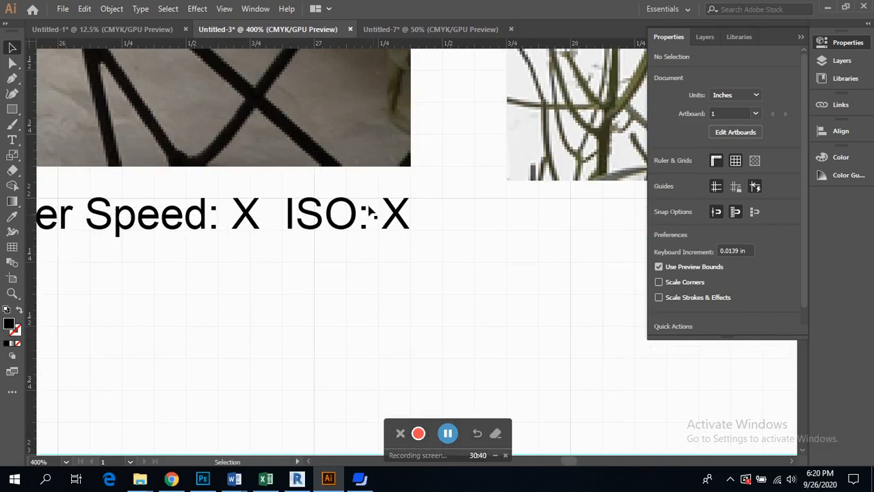
{"action": "scroll", "coordinate": [374, 212], "scroll_direction": "down", "scroll_amount": 3}
Move the F-stop caption from the lower middle photo to beneath the lower photo in the last column
{"action": "left_click", "coordinate": [416, 222]}
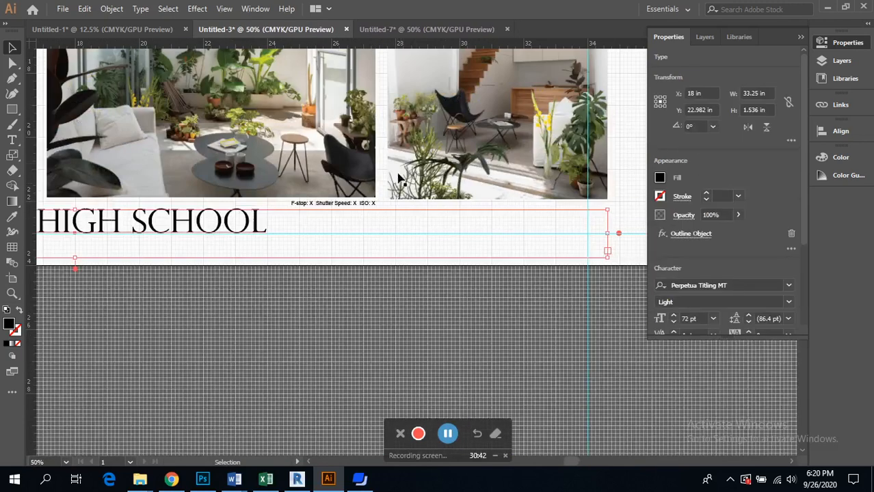
{"action": "left_click", "coordinate": [383, 164]}
{"action": "left_click", "coordinate": [380, 205]}
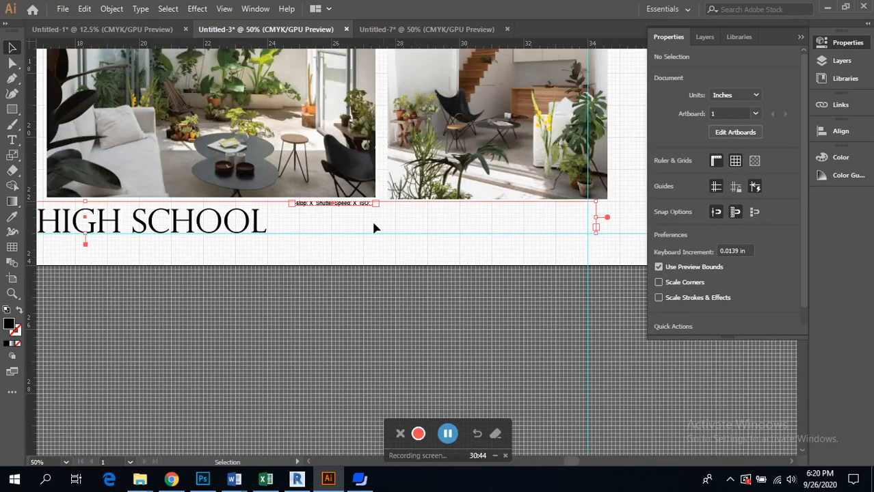
{"action": "scroll", "coordinate": [385, 225], "scroll_direction": "up", "scroll_amount": 1}
{"action": "left_click", "coordinate": [402, 279]}
{"action": "scroll", "coordinate": [370, 224], "scroll_direction": "up", "scroll_amount": 1}
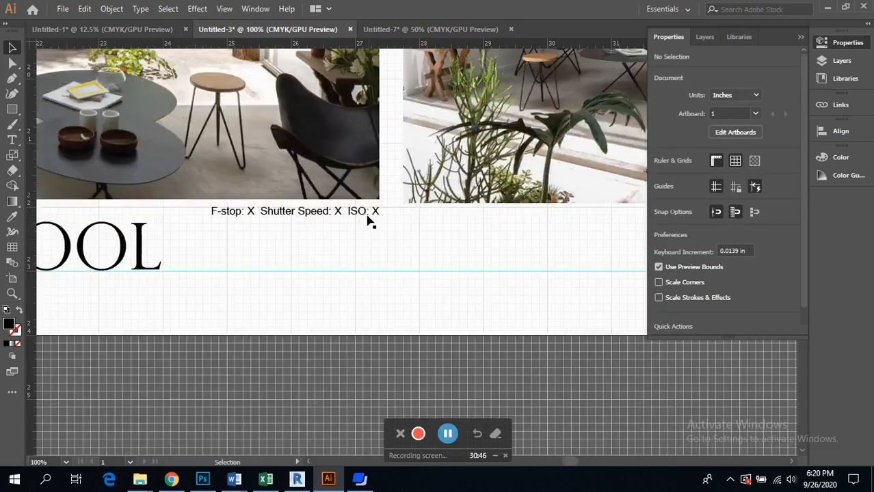
{"action": "left_click_drag", "start_coordinate": [364, 215], "coordinate": [616, 203]}
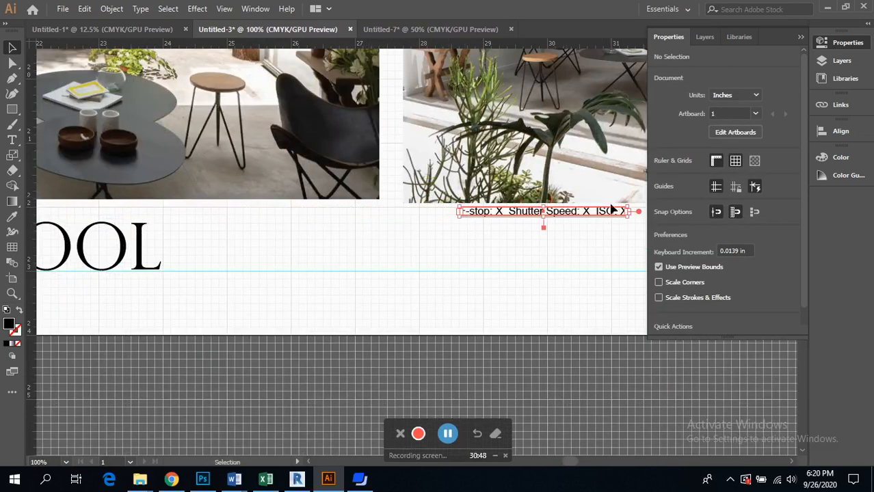
{"action": "scroll", "coordinate": [593, 203], "scroll_direction": "right", "scroll_amount": 2}
{"action": "key", "text": "v"}
{"action": "left_click", "coordinate": [525, 229]}
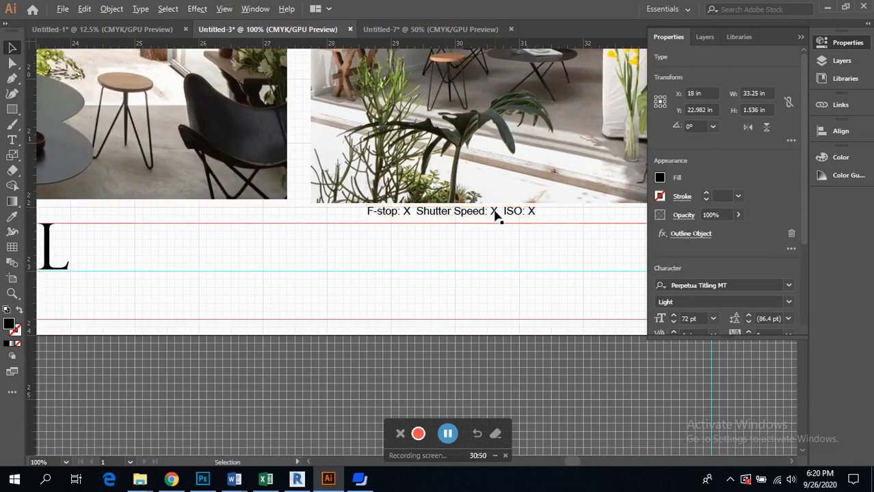
Copy the F-stop caption back under the middle photo's right edge, and align the last column's caption flush with its photo's right edge
{"action": "left_click_drag", "start_coordinate": [492, 214], "coordinate": [241, 219]}
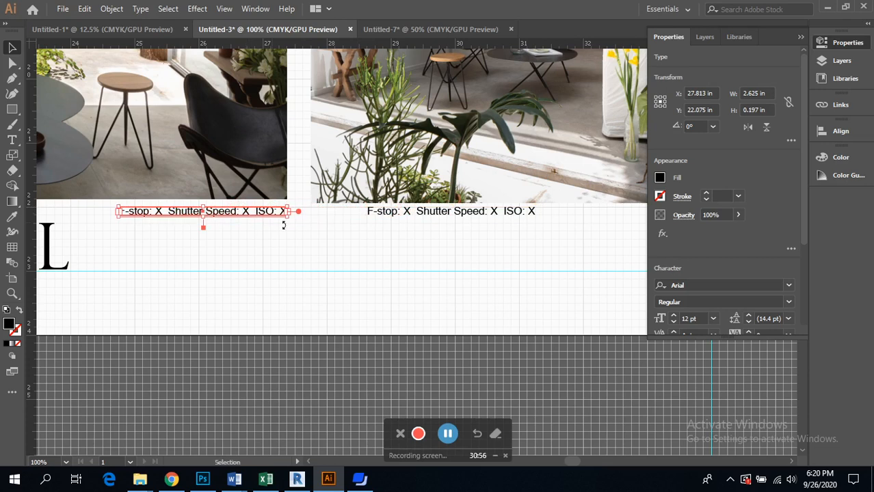
{"action": "scroll", "coordinate": [478, 222], "scroll_direction": "right", "scroll_amount": 5}
{"action": "left_click", "coordinate": [335, 217]}
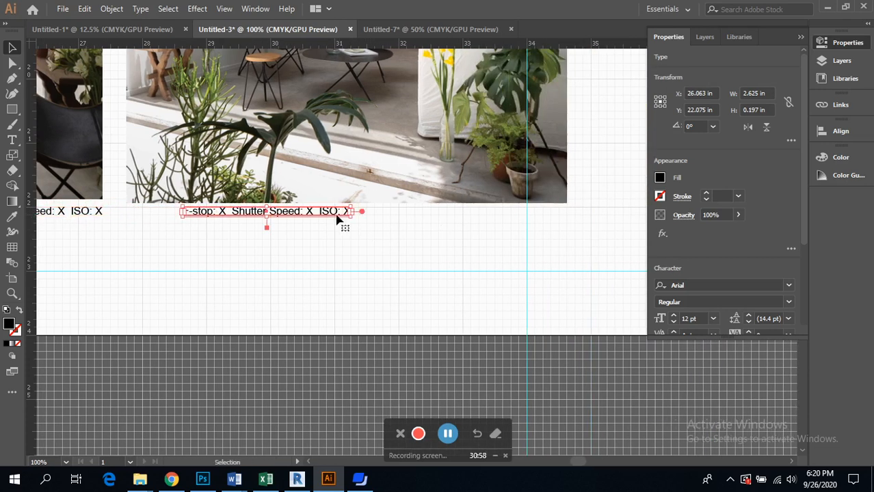
{"action": "left_click_drag", "start_coordinate": [333, 216], "coordinate": [549, 218]}
{"action": "left_click", "coordinate": [548, 233]}
{"action": "left_click", "coordinate": [584, 182]}
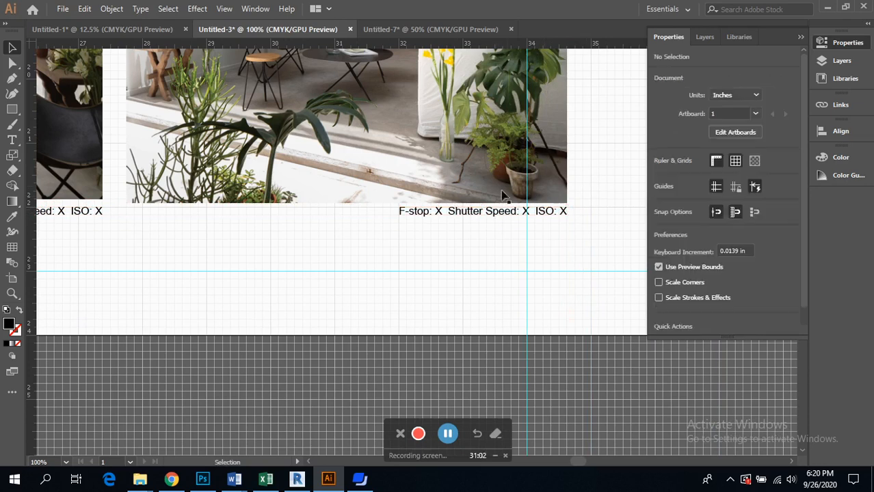
Review the whole Untitled-3 board and the contents of its Guides layer
{"action": "scroll", "coordinate": [510, 234], "scroll_direction": "down", "scroll_amount": 1}
{"action": "scroll", "coordinate": [510, 234], "scroll_direction": "down", "scroll_amount": 5}
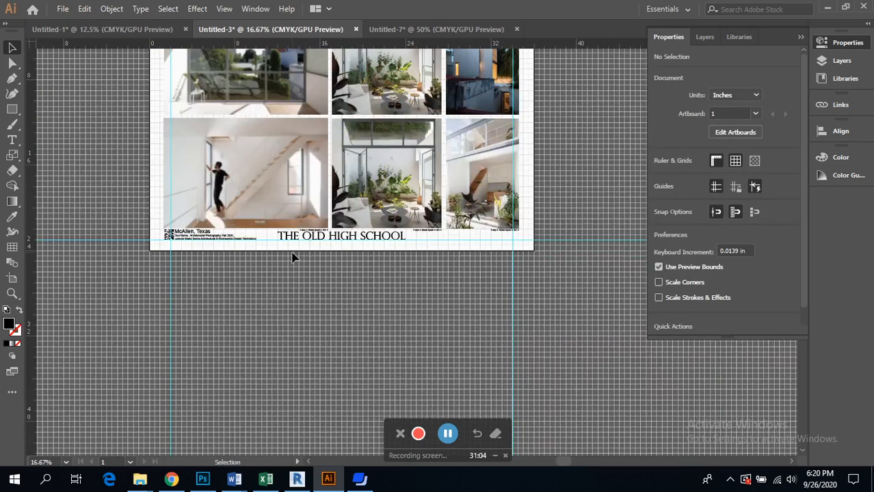
{"action": "scroll", "coordinate": [348, 193], "scroll_direction": "up", "scroll_amount": 4}
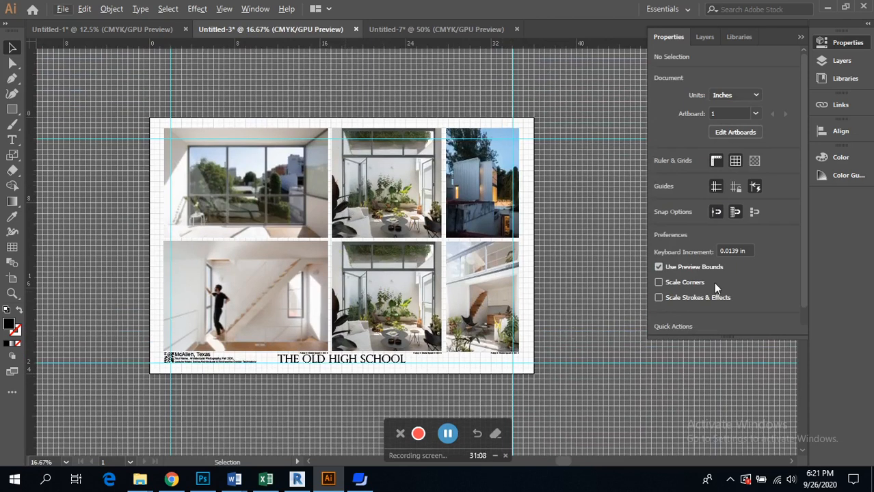
{"action": "left_click", "coordinate": [836, 63]}
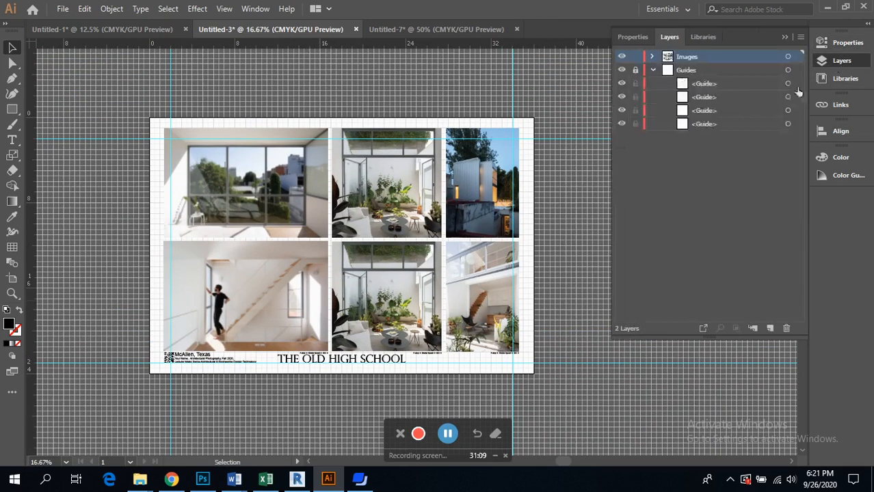
{"action": "left_click", "coordinate": [653, 69]}
{"action": "left_click", "coordinate": [653, 69]}
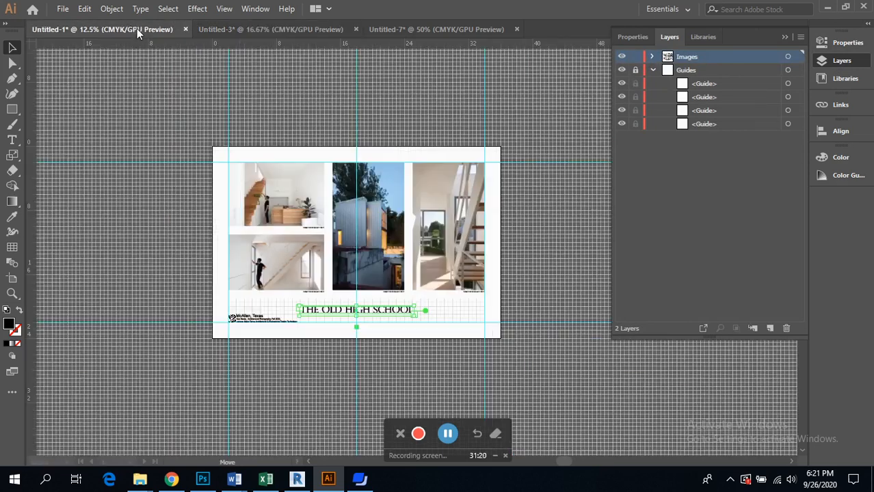
Switch to the Untitled-1 board and examine its photo arrangement against the margin guides
{"action": "left_click", "coordinate": [137, 29]}
{"action": "left_click", "coordinate": [155, 246]}
{"action": "scroll", "coordinate": [89, 295], "scroll_direction": "up", "scroll_amount": 2}
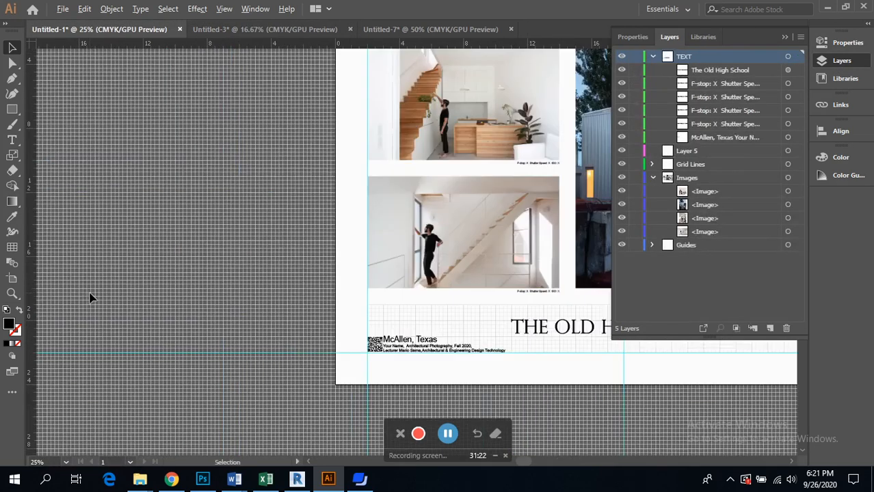
{"action": "scroll", "coordinate": [191, 291], "scroll_direction": "right", "scroll_amount": 2}
{"action": "scroll", "coordinate": [294, 287], "scroll_direction": "down", "scroll_amount": 3}
{"action": "scroll", "coordinate": [355, 217], "scroll_direction": "up", "scroll_amount": 2}
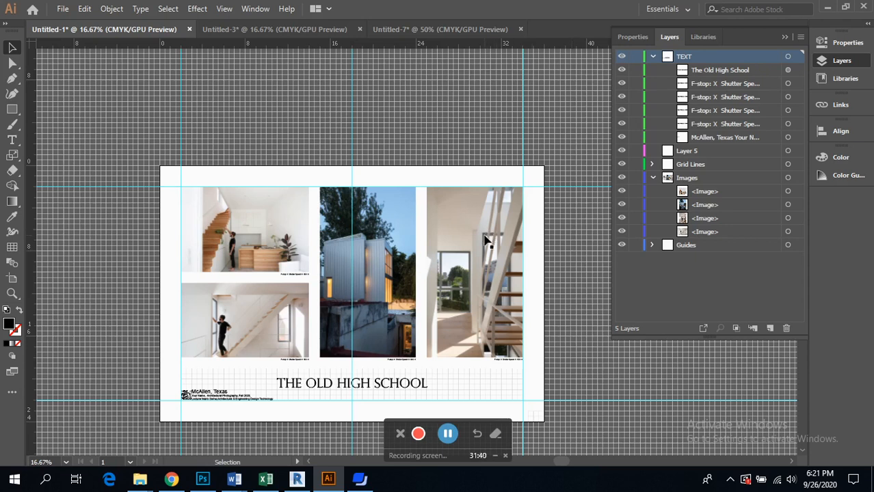
{"action": "scroll", "coordinate": [487, 244], "scroll_direction": "down", "scroll_amount": 2}
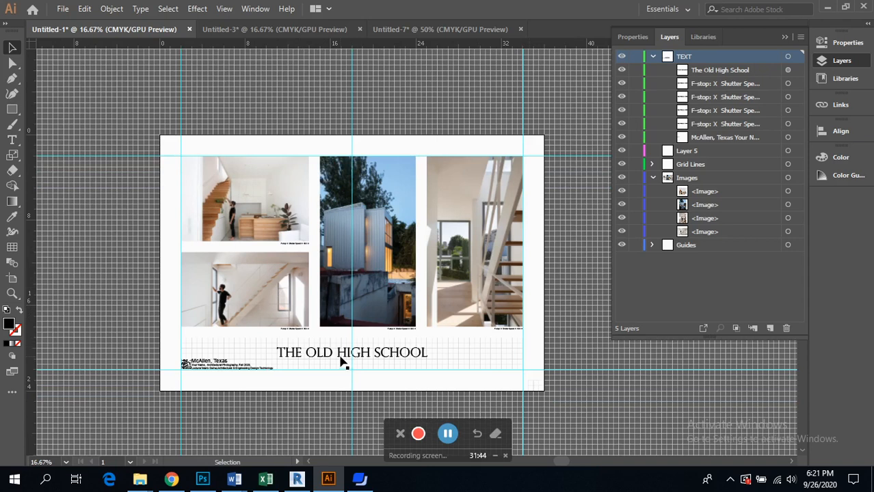
Inspect the QR code and McAllen, Texas text block up close, and compare them with the title and overall layout
{"action": "scroll", "coordinate": [174, 383], "scroll_direction": "up", "scroll_amount": 3}
{"action": "scroll", "coordinate": [181, 387], "scroll_direction": "up", "scroll_amount": 1}
{"action": "scroll", "coordinate": [281, 355], "scroll_direction": "right", "scroll_amount": 4}
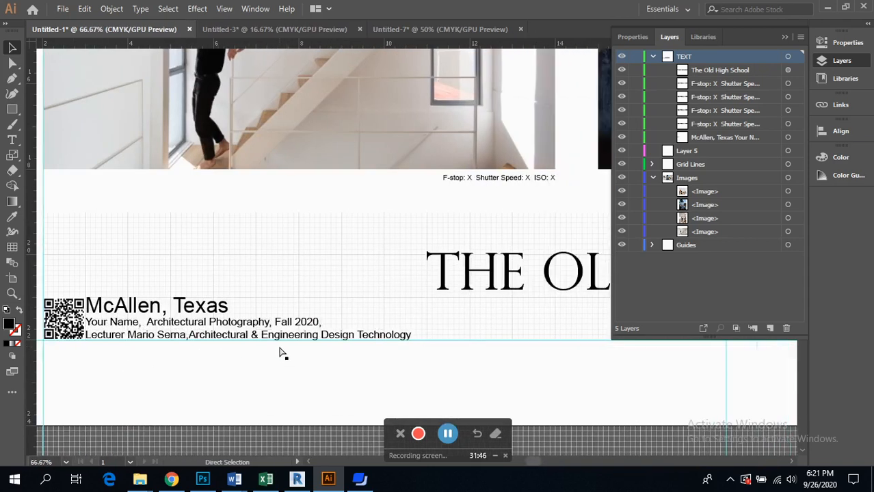
{"action": "scroll", "coordinate": [147, 323], "scroll_direction": "down", "scroll_amount": 4}
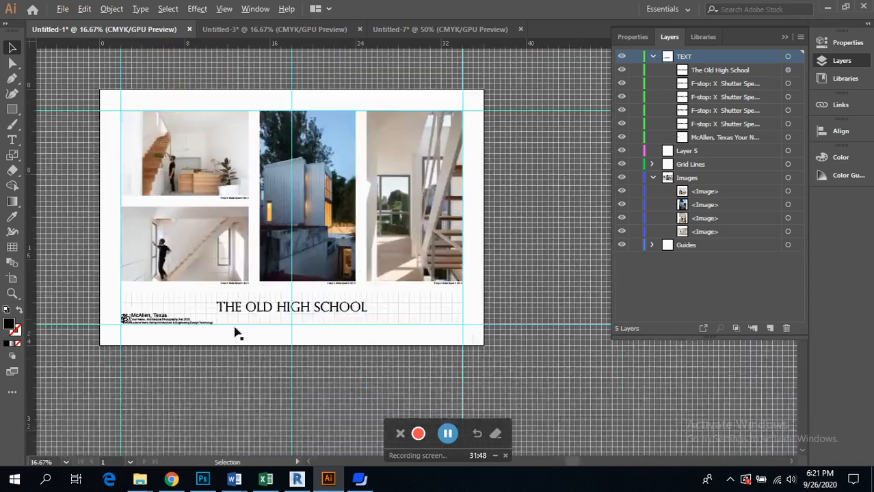
{"action": "scroll", "coordinate": [336, 312], "scroll_direction": "up", "scroll_amount": 1}
{"action": "left_click", "coordinate": [336, 309]}
{"action": "left_click", "coordinate": [445, 296]}
{"action": "scroll", "coordinate": [446, 297], "scroll_direction": "down", "scroll_amount": 1}
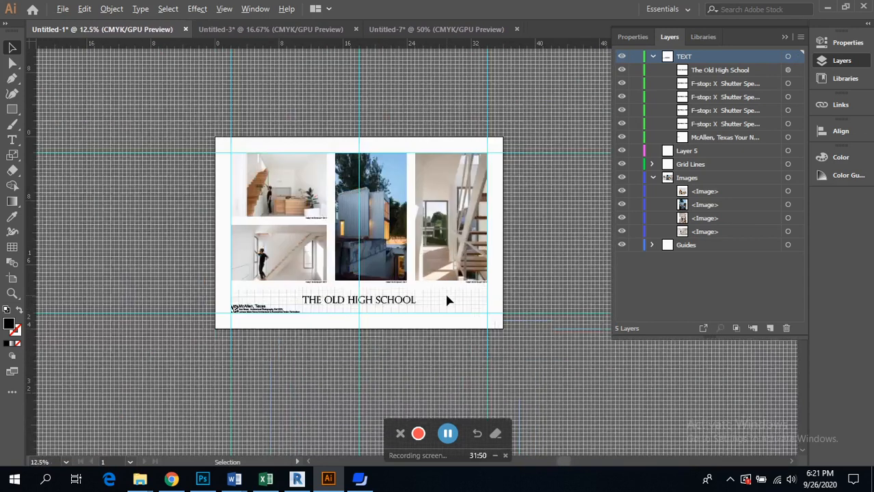
{"action": "scroll", "coordinate": [411, 277], "scroll_direction": "up", "scroll_amount": 1}
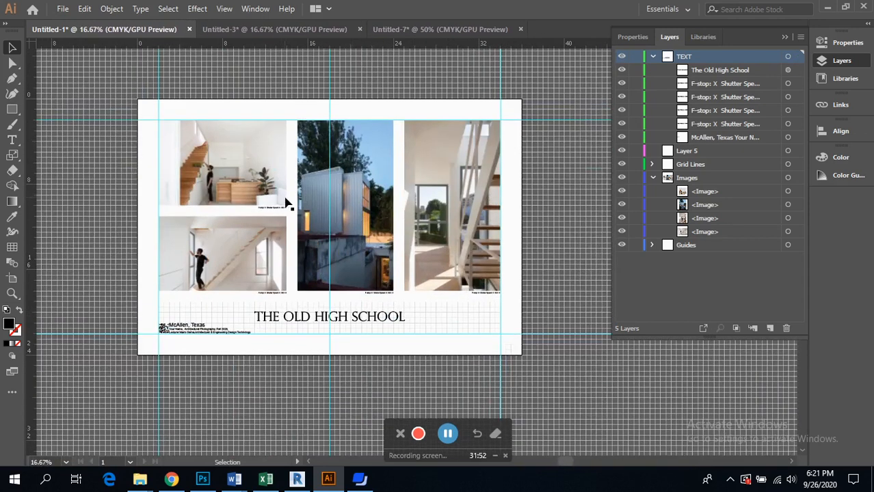
Preview the Untitled-1 board in Presentation Mode and return to the editing view
{"action": "left_click", "coordinate": [255, 9]}
{"action": "mouse_move", "coordinate": [212, 10]}
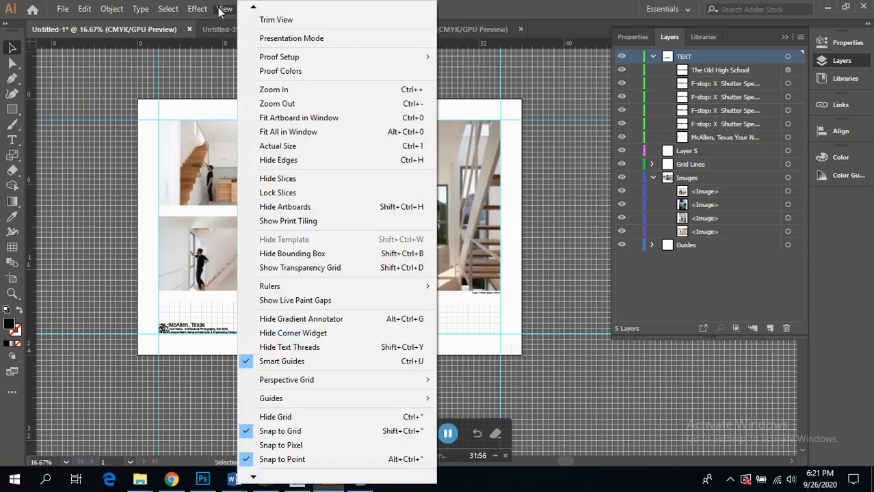
{"action": "left_click", "coordinate": [270, 38]}
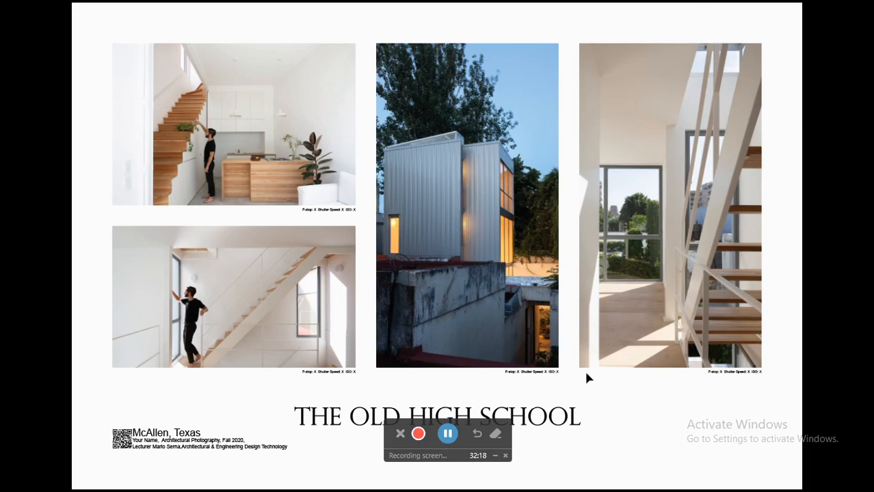
{"action": "key", "text": "Escape"}
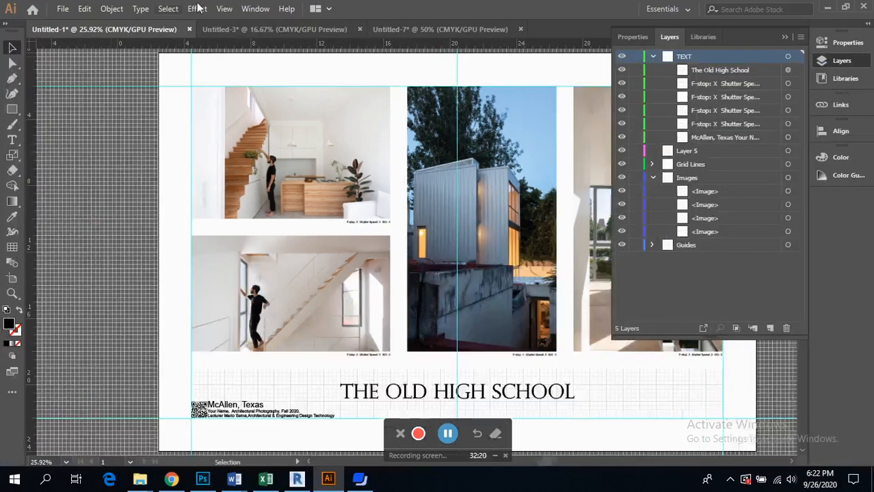
Preview the Untitled-3 board in Presentation Mode and return to the editing view
{"action": "left_click", "coordinate": [250, 29]}
{"action": "left_click", "coordinate": [225, 9]}
{"action": "left_click", "coordinate": [273, 39]}
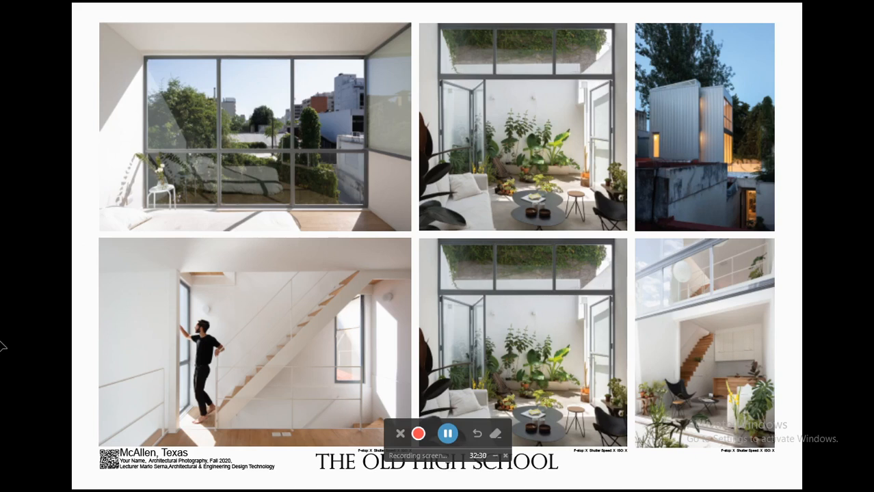
{"action": "key", "text": "Escape"}
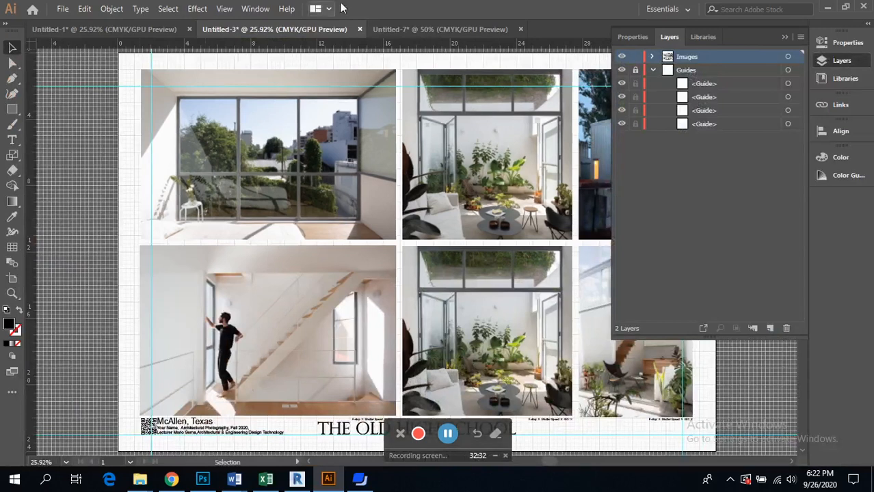
Preview the Untitled-7 board, The White Metal House, in Presentation Mode and return to the editing view
{"action": "left_click", "coordinate": [393, 28]}
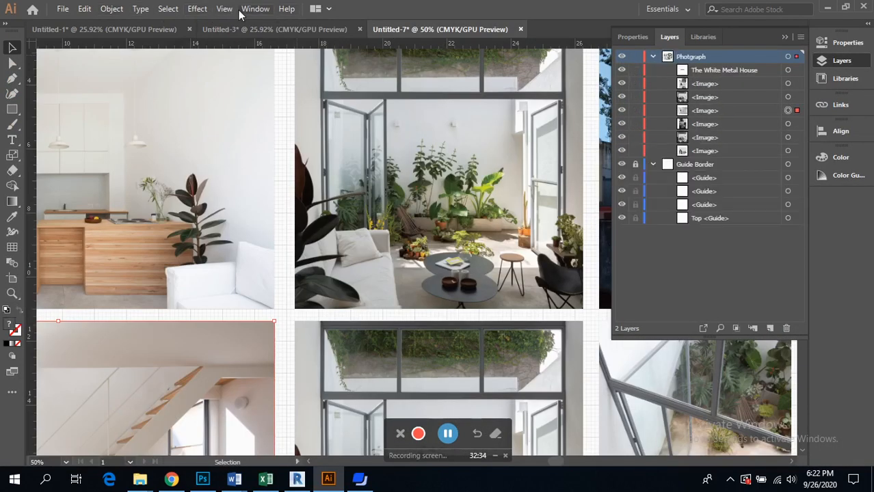
{"action": "left_click", "coordinate": [225, 8]}
{"action": "left_click", "coordinate": [268, 39]}
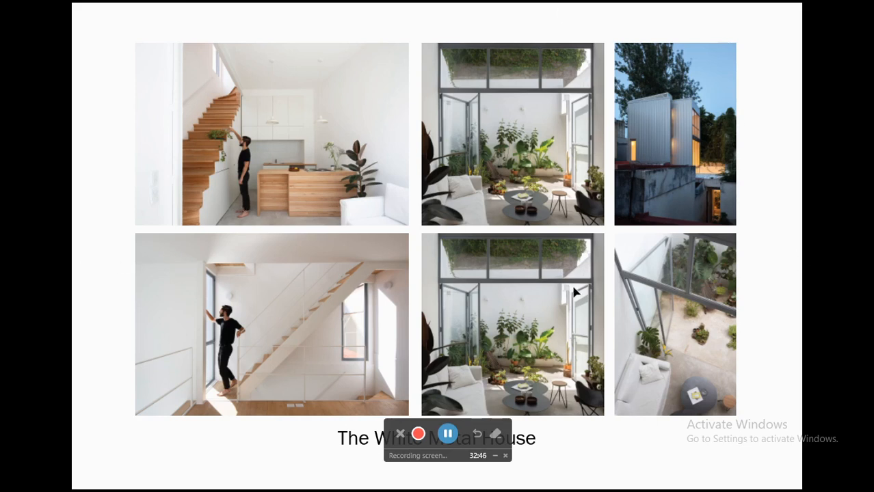
{"action": "key", "text": "Escape"}
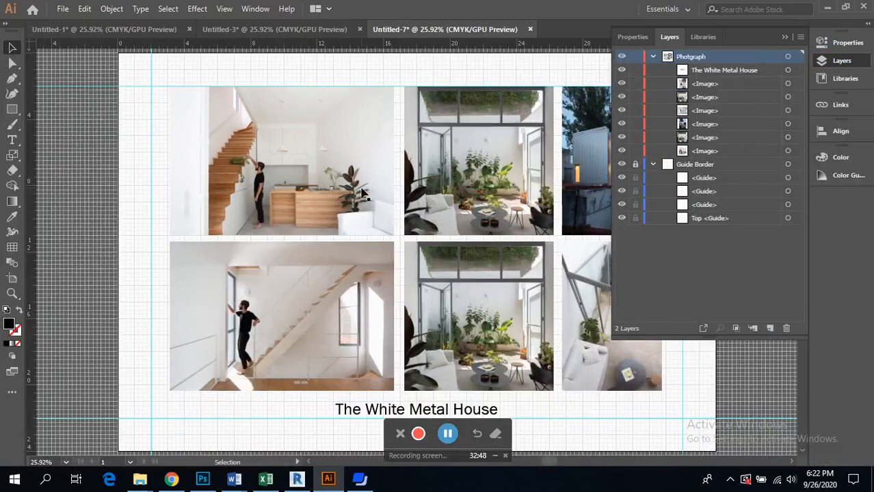
Preview the Untitled-1 board again in Presentation Mode, and review the full artboard in the editing view
{"action": "left_click", "coordinate": [111, 30]}
{"action": "left_click", "coordinate": [217, 9]}
{"action": "left_click", "coordinate": [266, 39]}
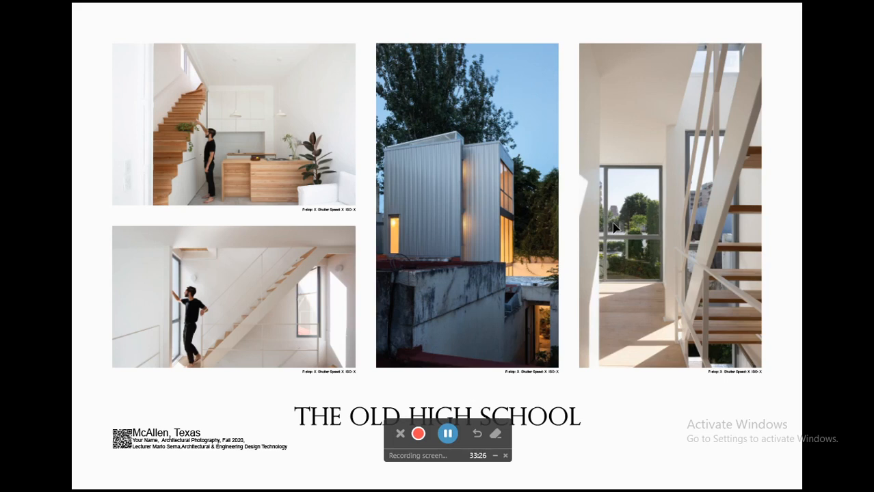
{"action": "key", "text": "Escape"}
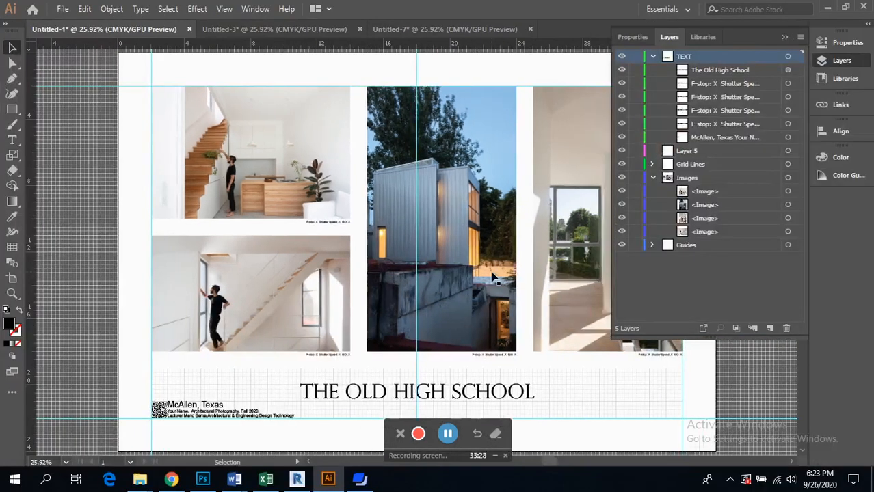
{"action": "key", "text": "ctrl+minus"}
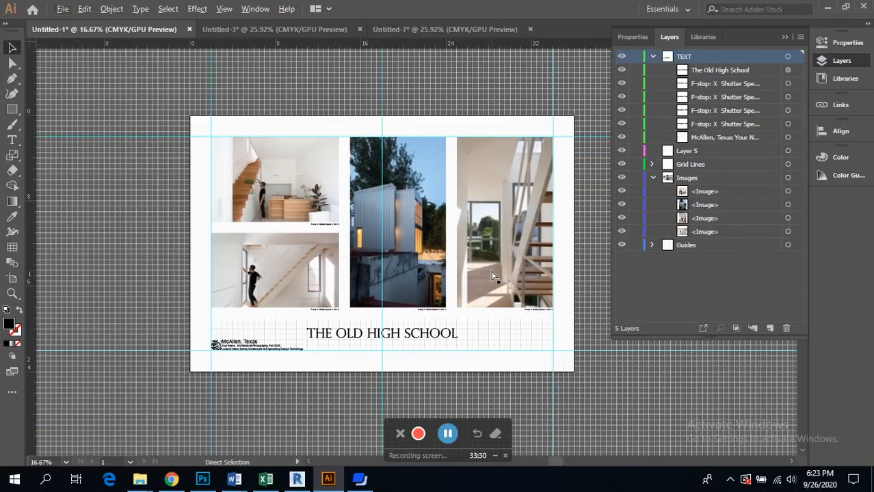
{"action": "scroll", "coordinate": [492, 270], "scroll_direction": "up", "scroll_amount": 2}
{"action": "scroll", "coordinate": [492, 270], "scroll_direction": "right", "scroll_amount": 1}
{"action": "scroll", "coordinate": [491, 270], "scroll_direction": "down", "scroll_amount": 2}
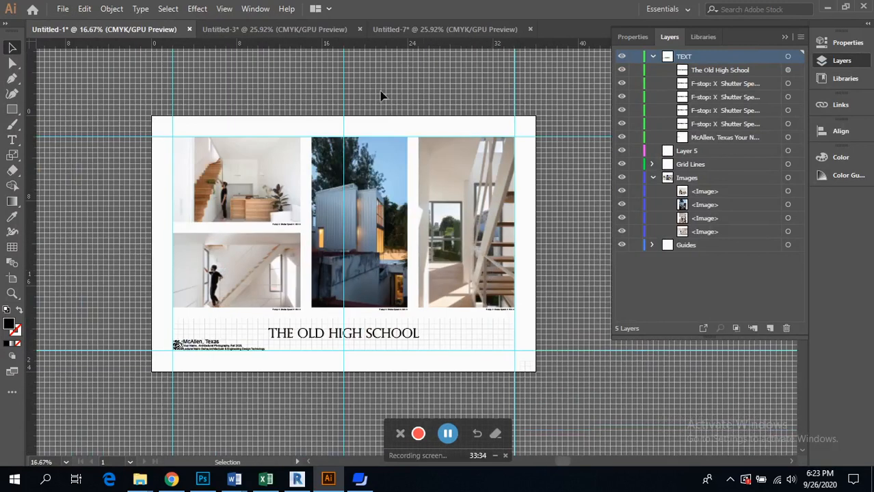
Try to narrow the upper-left photo on the Untitled-3 board without keeping its proportions, and undo the distortion
{"action": "left_click", "coordinate": [295, 29]}
{"action": "scroll", "coordinate": [412, 240], "scroll_direction": "down", "scroll_amount": 3}
{"action": "scroll", "coordinate": [412, 240], "scroll_direction": "right", "scroll_amount": 2}
{"action": "scroll", "coordinate": [382, 235], "scroll_direction": "up", "scroll_amount": 2}
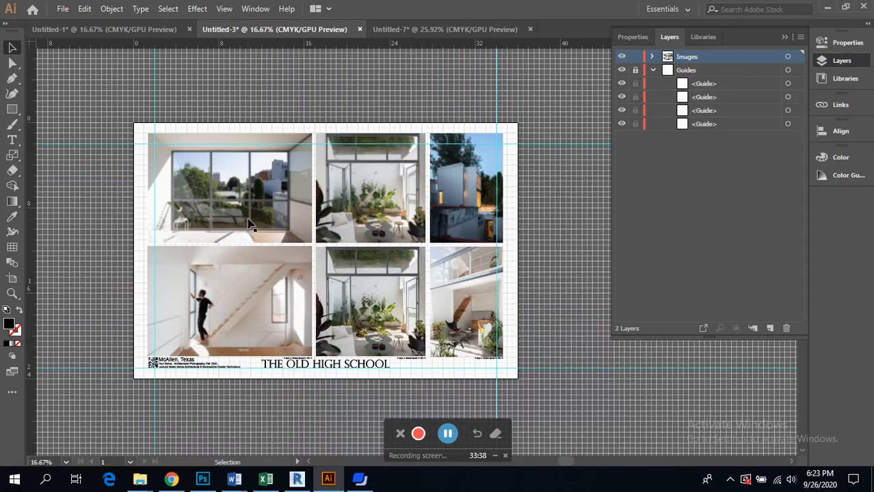
{"action": "left_click", "coordinate": [249, 224]}
{"action": "left_click_drag", "start_coordinate": [311, 243], "coordinate": [195, 231]}
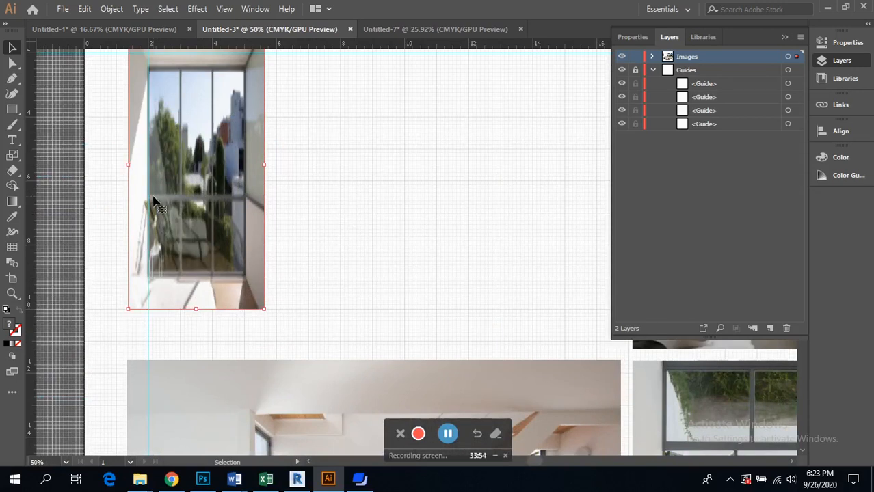
{"action": "key", "text": "ctrl+z"}
{"action": "scroll", "coordinate": [246, 209], "scroll_direction": "down", "scroll_amount": 2}
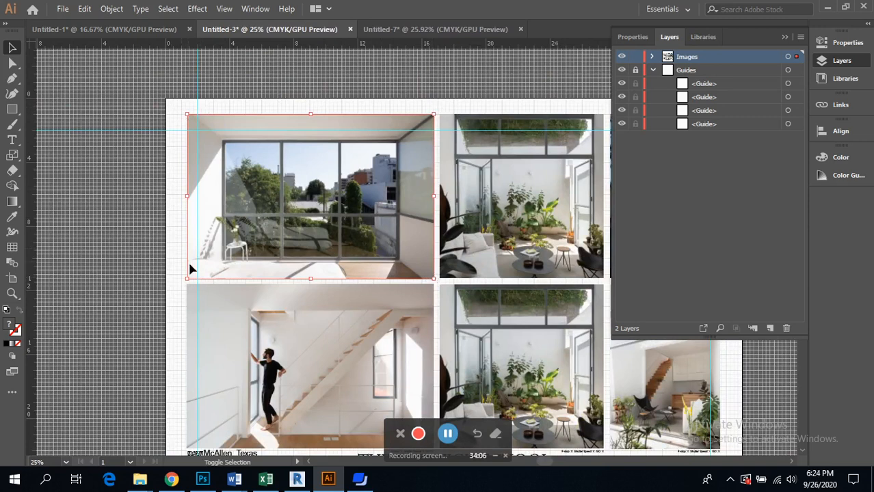
Try to scale the upper-left photo down proportionally from its lower-right corner, and bring it back to its full size
{"action": "left_click_drag", "start_coordinate": [433, 278], "coordinate": [380, 225]}
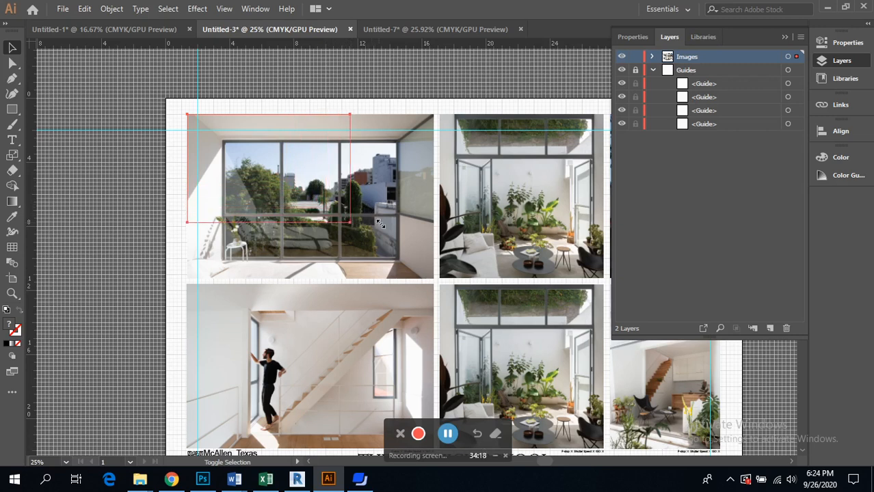
{"action": "left_click_drag", "start_coordinate": [381, 225], "coordinate": [450, 281]}
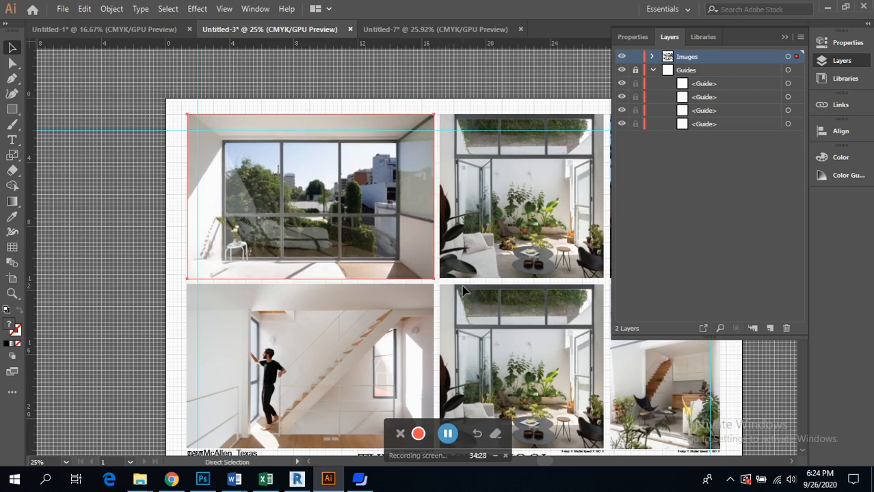
{"action": "key", "text": "ctrl+minus"}
{"action": "key", "text": "ctrl+minus"}
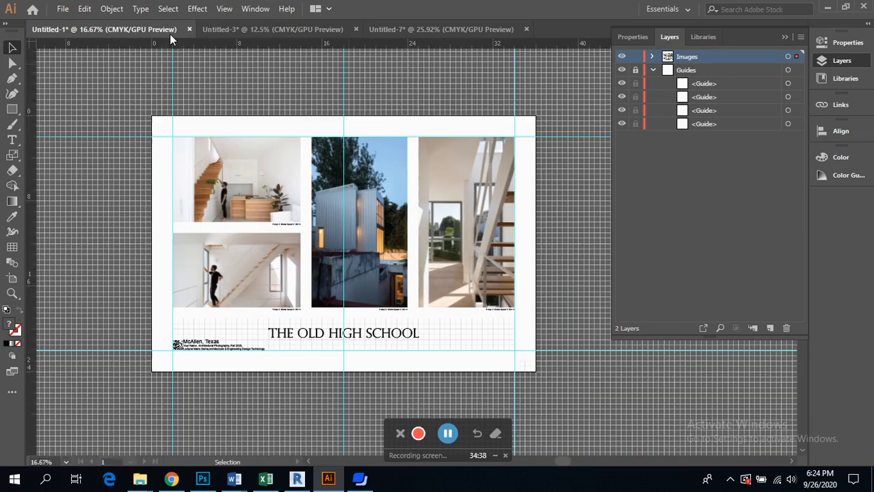
Switch to the Untitled-1 board and collapse its TEXT and Images layers
{"action": "left_click", "coordinate": [170, 32]}
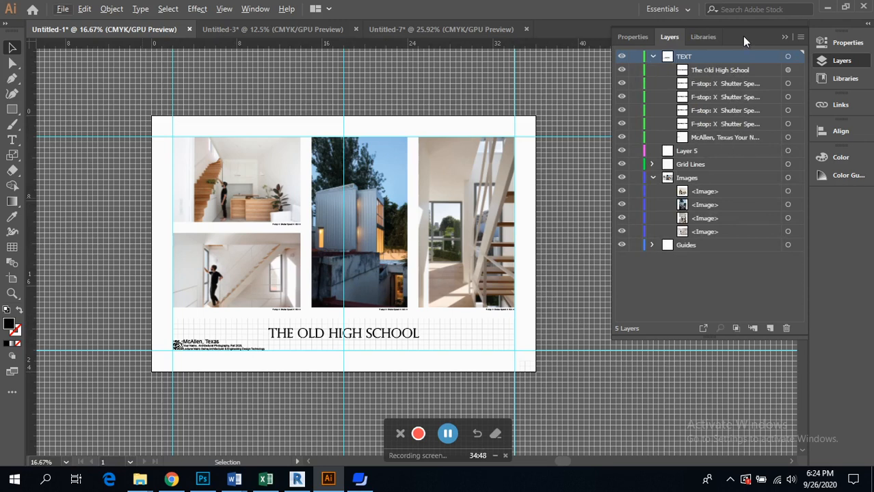
{"action": "left_click", "coordinate": [652, 57]}
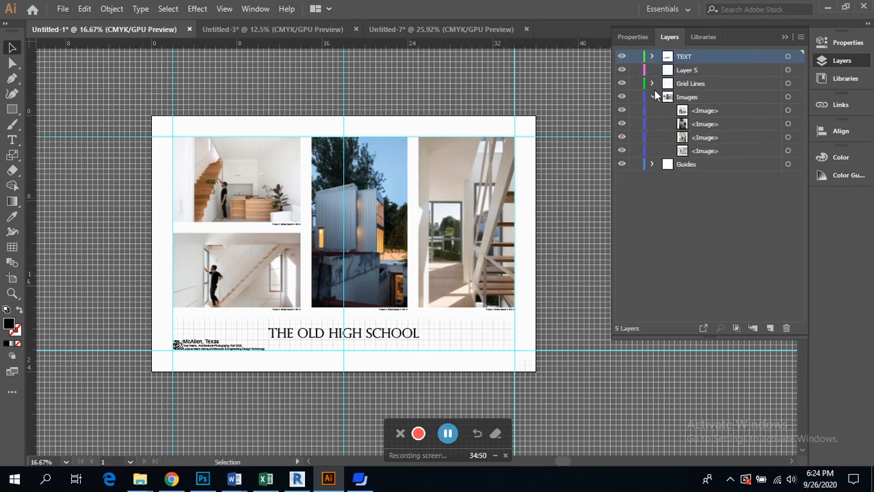
{"action": "left_click", "coordinate": [651, 84]}
{"action": "left_click", "coordinate": [652, 83]}
{"action": "left_click", "coordinate": [651, 98]}
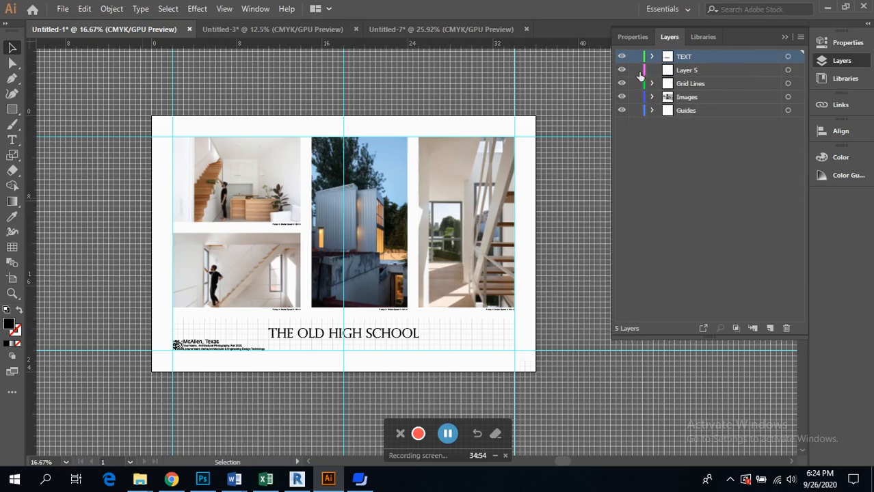
Delete the empty Layer 5 and hide the Grid Lines layer
{"action": "left_click", "coordinate": [669, 73]}
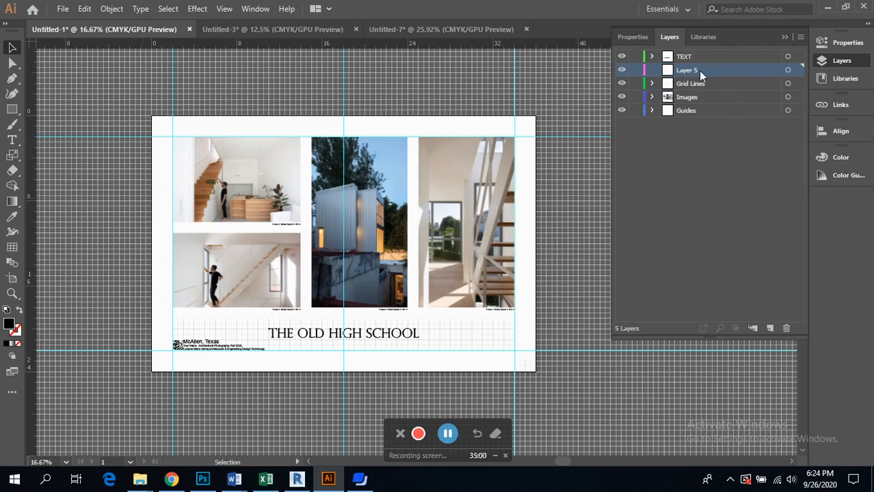
{"action": "left_click_drag", "start_coordinate": [681, 70], "coordinate": [786, 329]}
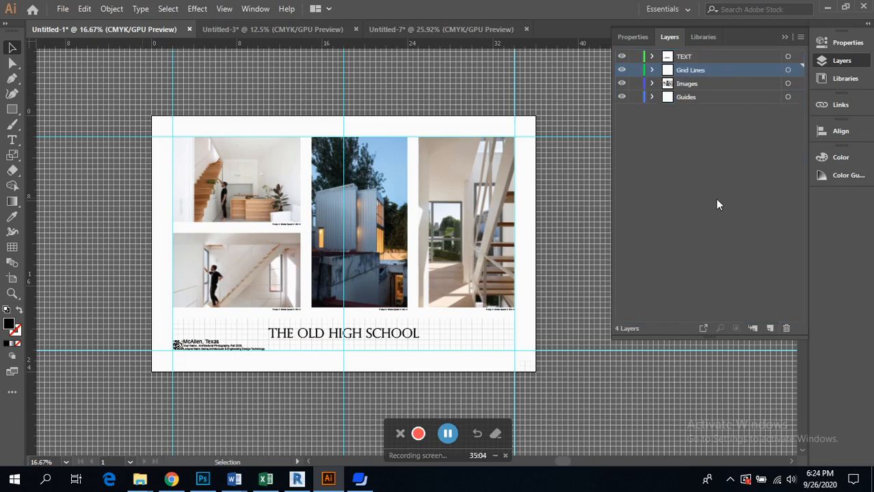
{"action": "left_click", "coordinate": [622, 70]}
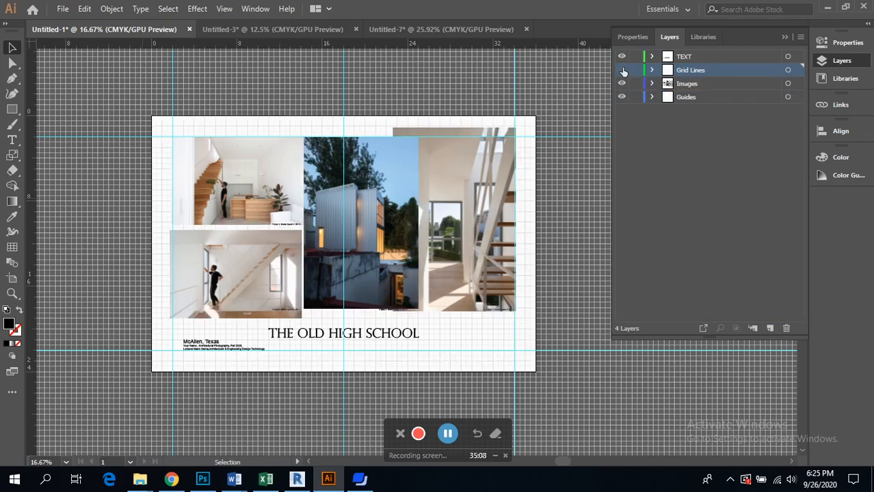
Show the Grid Lines layer and toggle the Guides, Images and TEXT layers to check what each contains
{"action": "left_click", "coordinate": [622, 71]}
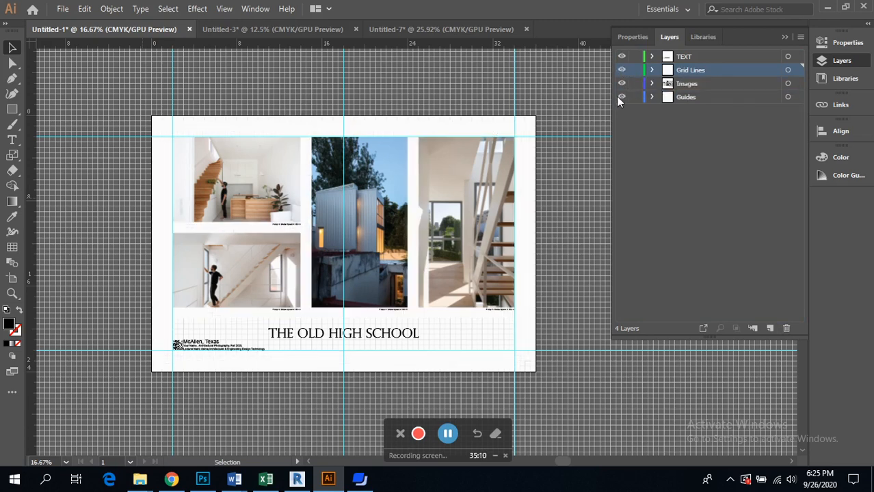
{"action": "left_click", "coordinate": [622, 97]}
{"action": "left_click", "coordinate": [621, 84]}
{"action": "left_click", "coordinate": [622, 84]}
{"action": "left_click", "coordinate": [622, 58]}
Select the white cover group over the board's margins and expand the Grid Lines layer to list its group and rectangles
{"action": "left_click", "coordinate": [286, 136]}
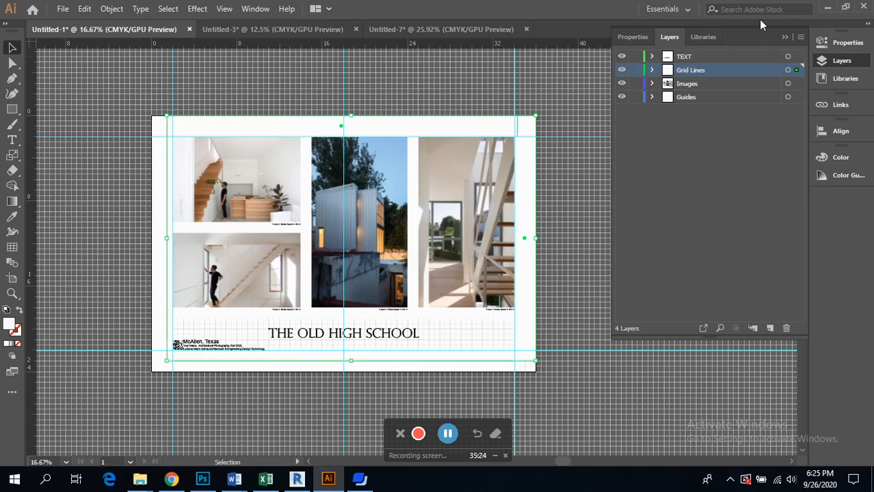
{"action": "left_click", "coordinate": [652, 71]}
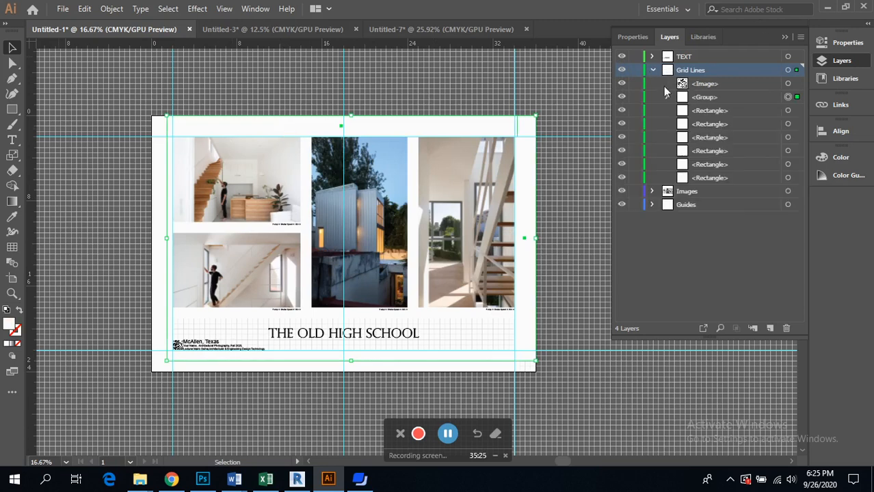
{"action": "left_click", "coordinate": [723, 101]}
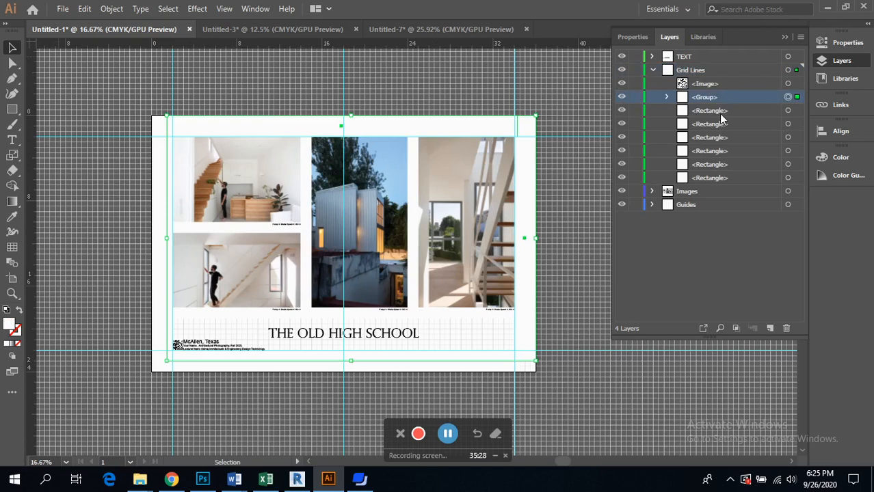
{"action": "left_click", "coordinate": [718, 112]}
Draw a rectangle about 19.75 by 5.5 in across the upper photos in the Grid Lines layer and fill it orange
{"action": "left_click", "coordinate": [12, 109]}
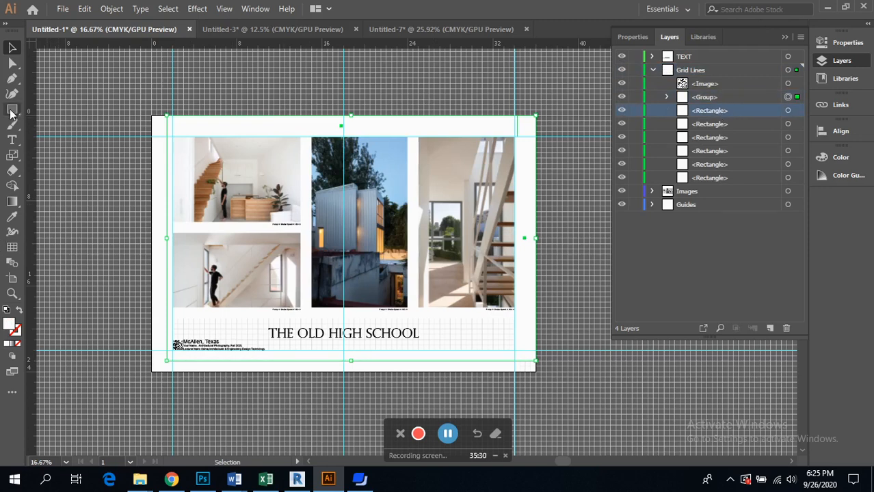
{"action": "key", "text": "ctrl"}
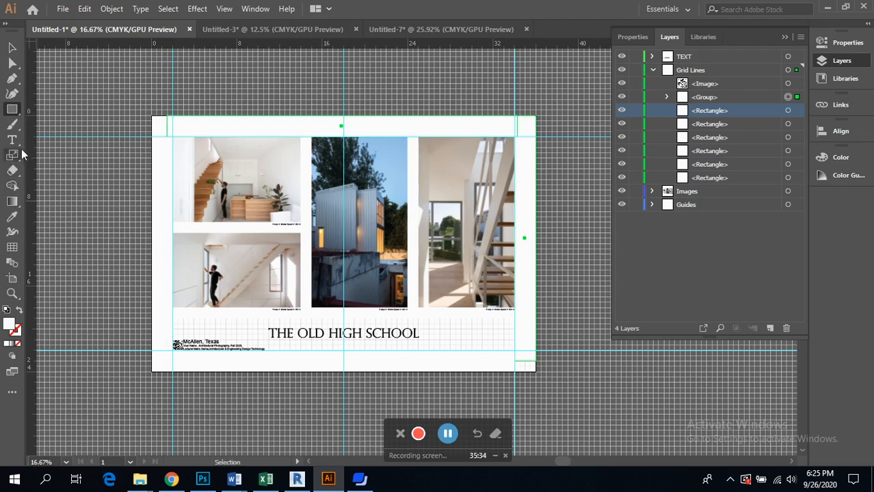
{"action": "left_click_drag", "start_coordinate": [15, 118], "coordinate": [41, 112]}
{"action": "left_click_drag", "start_coordinate": [206, 157], "coordinate": [418, 215]}
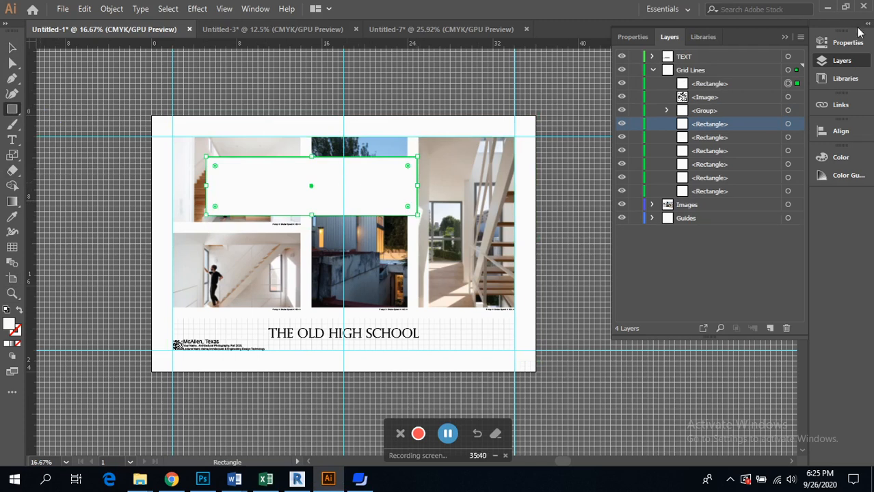
{"action": "left_click", "coordinate": [845, 43]}
{"action": "left_click", "coordinate": [13, 47]}
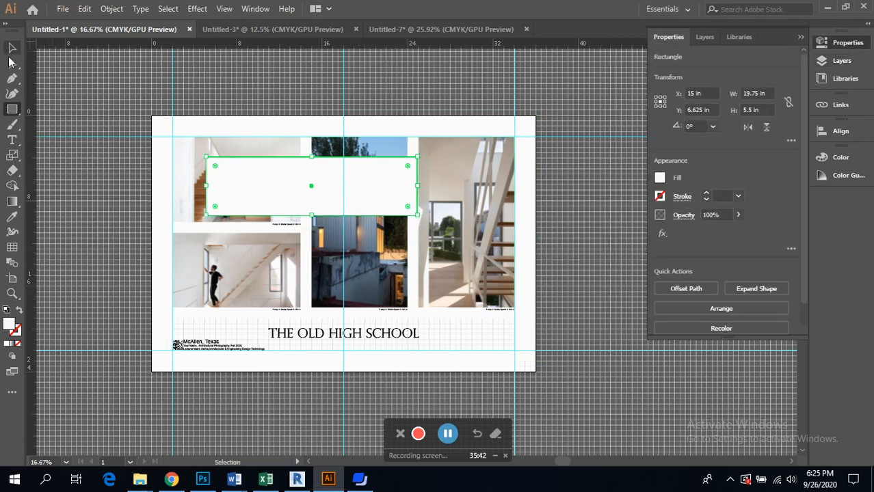
{"action": "left_click", "coordinate": [659, 179]}
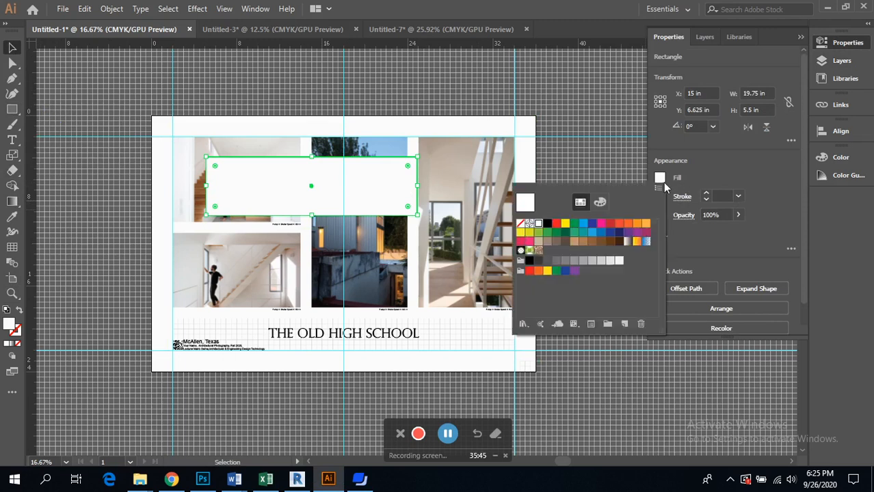
{"action": "left_click", "coordinate": [638, 228]}
{"action": "left_click", "coordinate": [583, 146]}
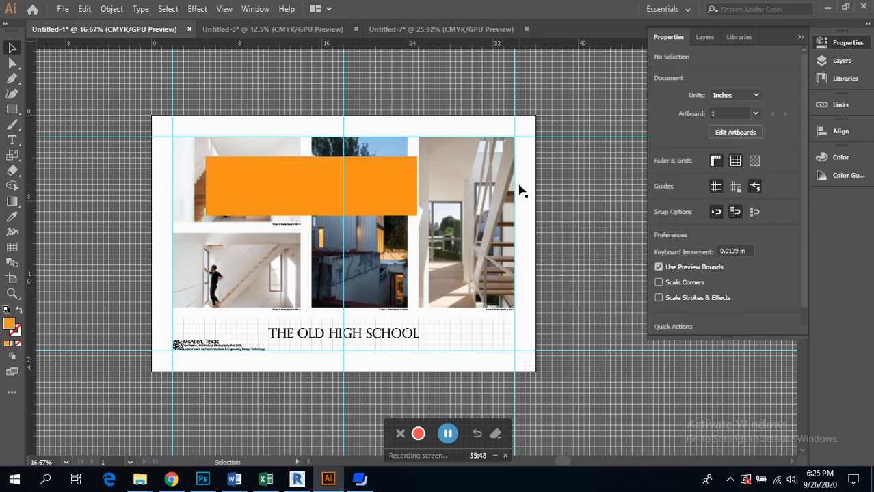
Move the orange rectangle between the two left photos and shrink it to a strip about 15 by 0.834 in
{"action": "left_click_drag", "start_coordinate": [348, 180], "coordinate": [270, 233]}
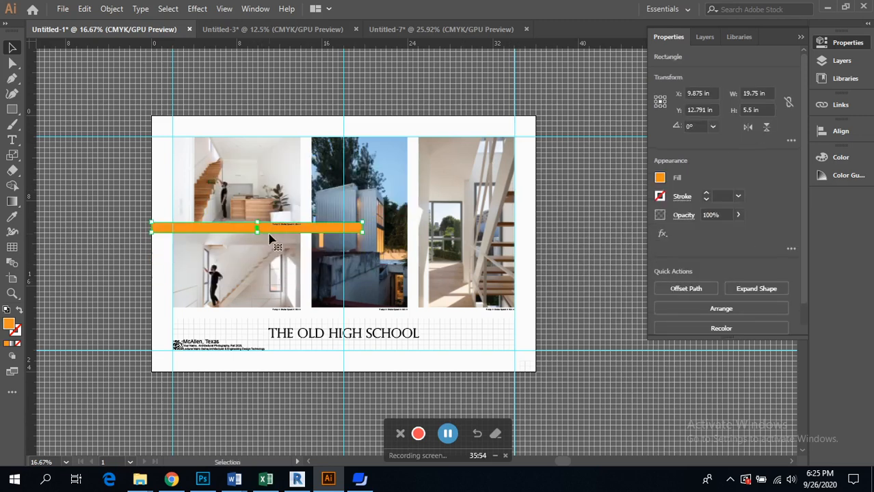
{"action": "left_click_drag", "start_coordinate": [365, 233], "coordinate": [313, 231]}
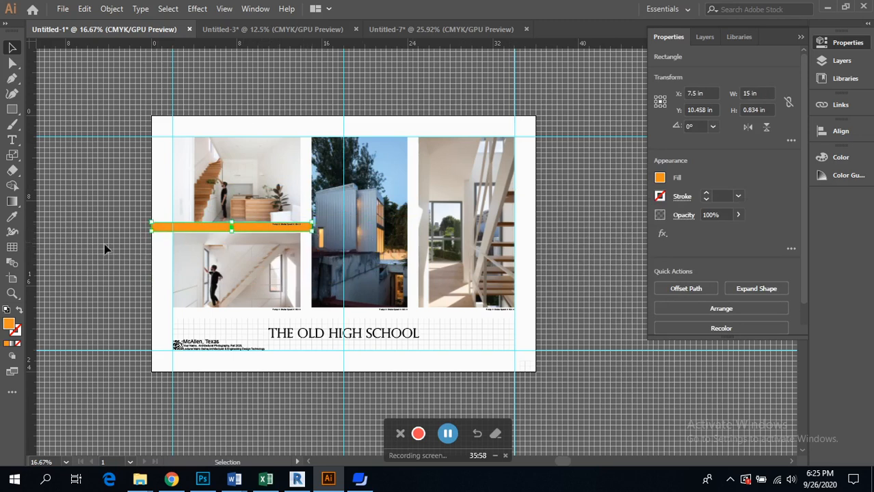
{"action": "left_click", "coordinate": [123, 244]}
Copy the orange strip, rotate it upright, and place one copy in the gap on each side of the centre photo
{"action": "left_click", "coordinate": [189, 229]}
{"action": "left_click_drag", "start_coordinate": [207, 230], "coordinate": [323, 242]}
{"action": "left_click_drag", "start_coordinate": [431, 244], "coordinate": [415, 268]}
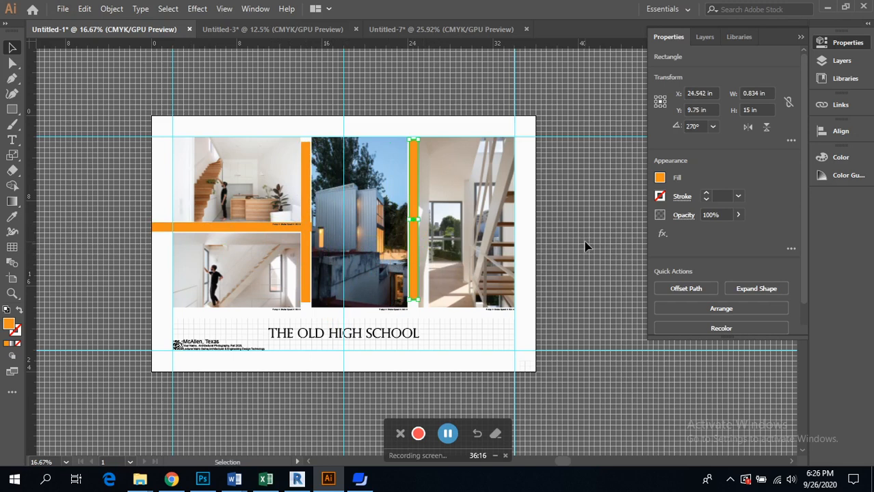
{"action": "left_click", "coordinate": [584, 246]}
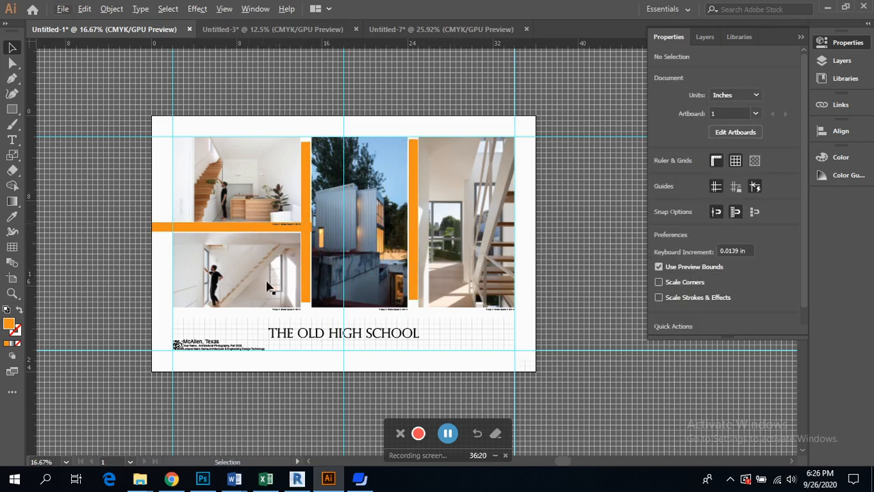
Copy the horizontal orange strip straight down to just below the lower-left photo
{"action": "left_click", "coordinate": [254, 317]}
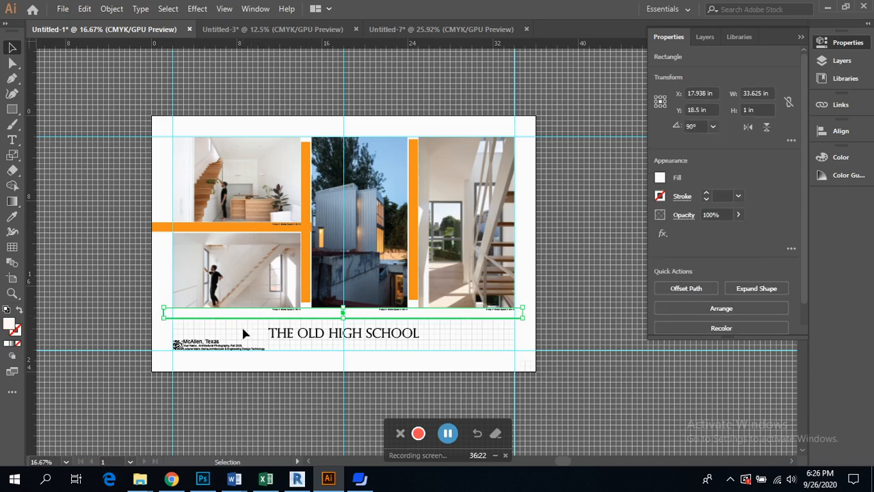
{"action": "left_click", "coordinate": [242, 333]}
{"action": "left_click_drag", "start_coordinate": [259, 228], "coordinate": [257, 283]}
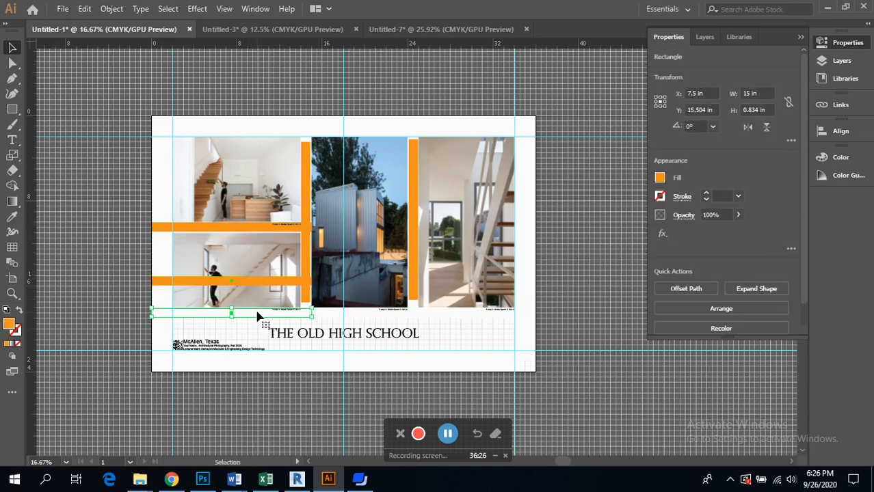
{"action": "left_click_drag", "start_coordinate": [258, 316], "coordinate": [258, 317]}
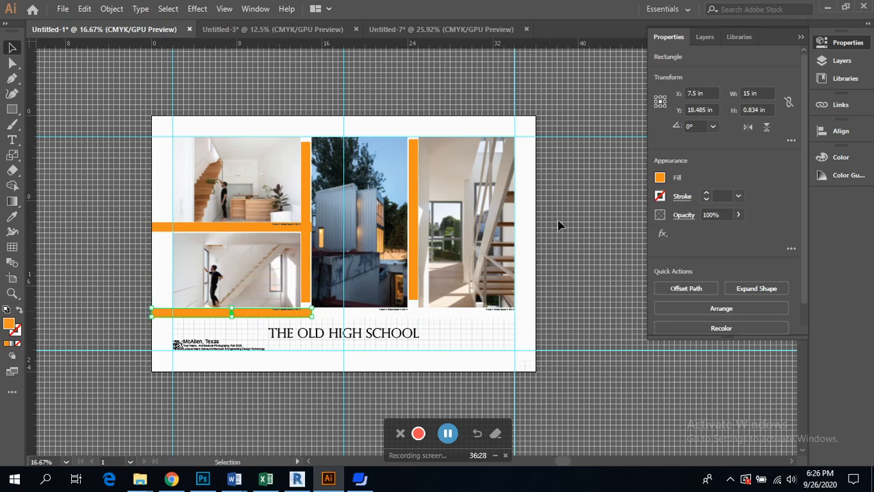
Copy a vertical strip to the right margin, enlarge it to about 1.875 by 24 in, and copy it onto the left margin
{"action": "left_click", "coordinate": [418, 218]}
{"action": "left_click_drag", "start_coordinate": [418, 217], "coordinate": [516, 223]}
{"action": "left_click_drag", "start_coordinate": [525, 145], "coordinate": [520, 112]}
{"action": "left_click_drag", "start_coordinate": [527, 309], "coordinate": [530, 371]}
{"action": "left_click", "coordinate": [561, 337]}
{"action": "left_click_drag", "start_coordinate": [526, 323], "coordinate": [185, 290]}
{"action": "key", "text": "ctrl+z"}
{"action": "left_click_drag", "start_coordinate": [530, 311], "coordinate": [163, 308]}
{"action": "left_click", "coordinate": [251, 87]}
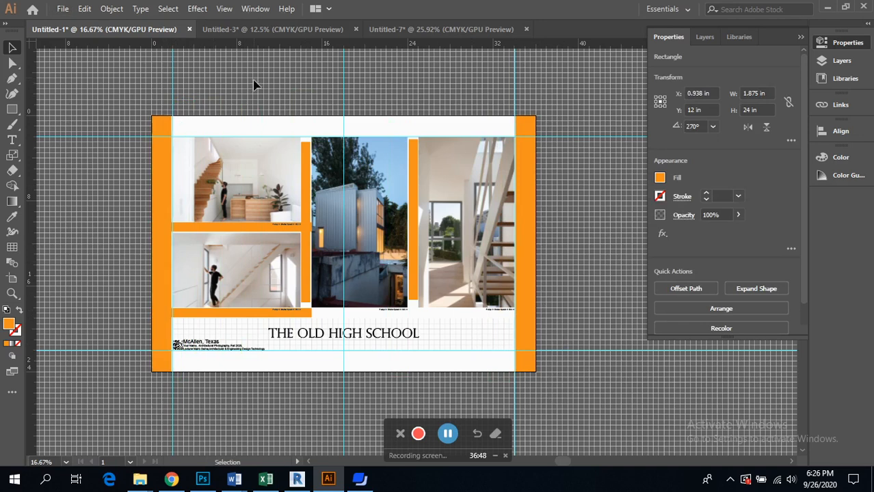
Copy the left band, rotate it horizontal, stretch it to about 38.375 in along the top margin, and copy it onto the bottom margin
{"action": "left_click_drag", "start_coordinate": [164, 166], "coordinate": [186, 164]}
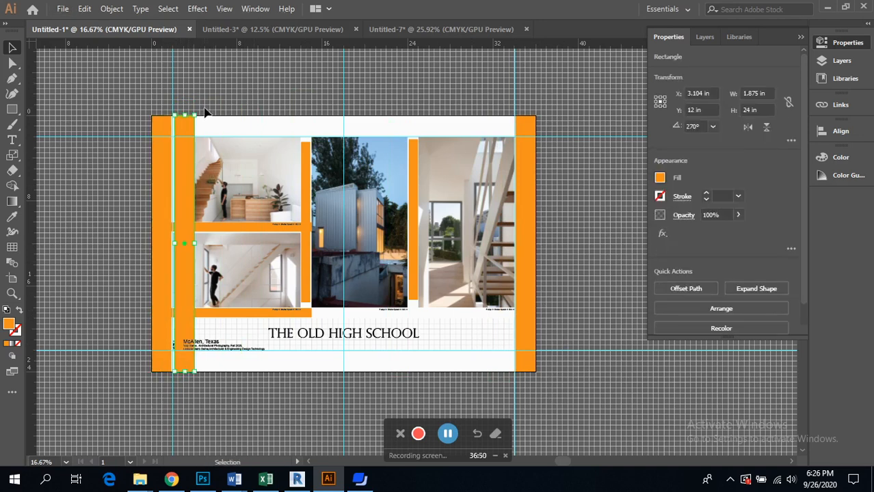
{"action": "left_click_drag", "start_coordinate": [197, 112], "coordinate": [230, 244]}
{"action": "left_click_drag", "start_coordinate": [324, 148], "coordinate": [330, 128]}
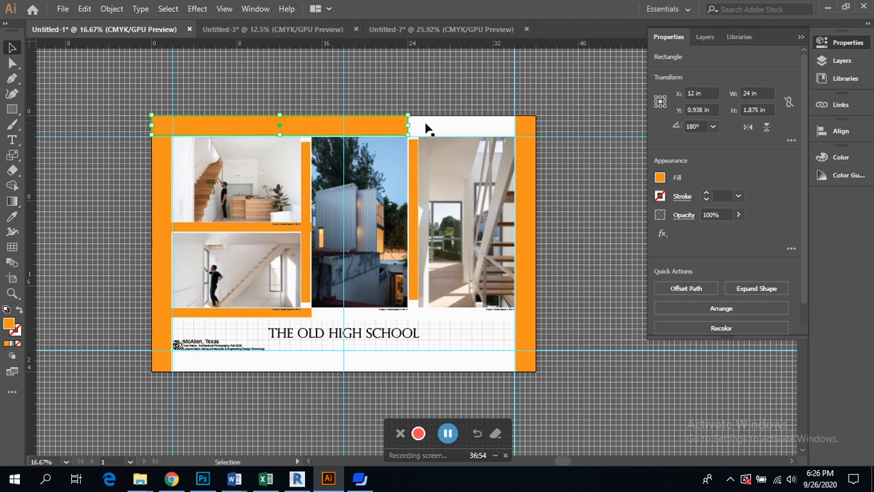
{"action": "left_click_drag", "start_coordinate": [411, 125], "coordinate": [562, 127]}
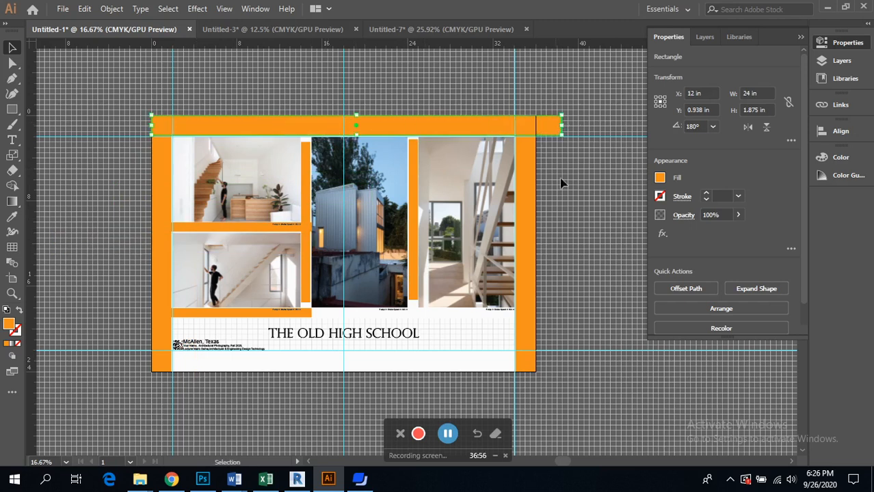
{"action": "left_click", "coordinate": [554, 142]}
{"action": "left_click_drag", "start_coordinate": [447, 130], "coordinate": [418, 364]}
{"action": "left_click", "coordinate": [582, 355]}
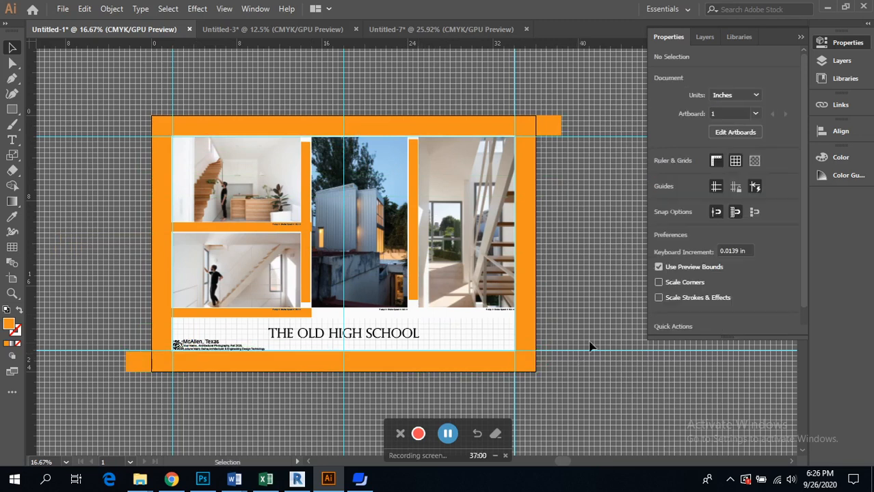
Extend the orange strip below the lower-left photo across the board to about 36 in wide
{"action": "left_click", "coordinate": [252, 313]}
{"action": "left_click_drag", "start_coordinate": [313, 319], "coordinate": [537, 327]}
{"action": "left_click", "coordinate": [587, 295]}
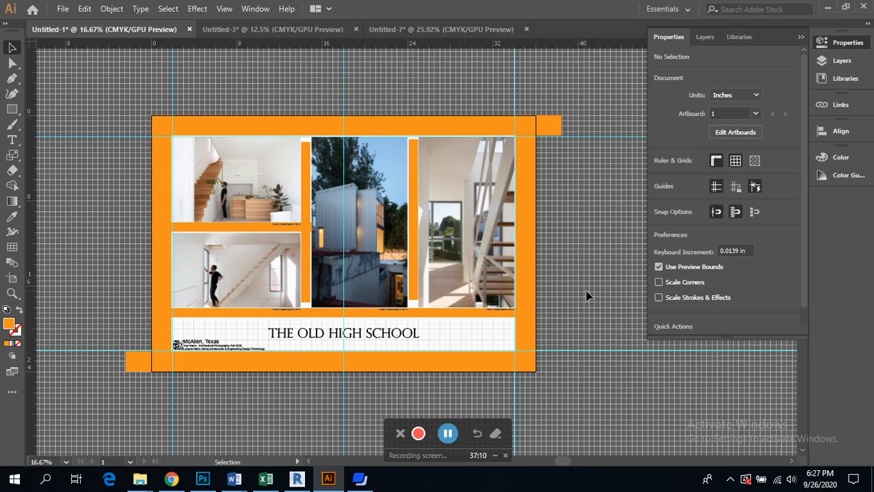
Try to lengthen the vertical strip beside the left photos at both ends to fill its gap, undoing a stray change
{"action": "left_click", "coordinate": [306, 287]}
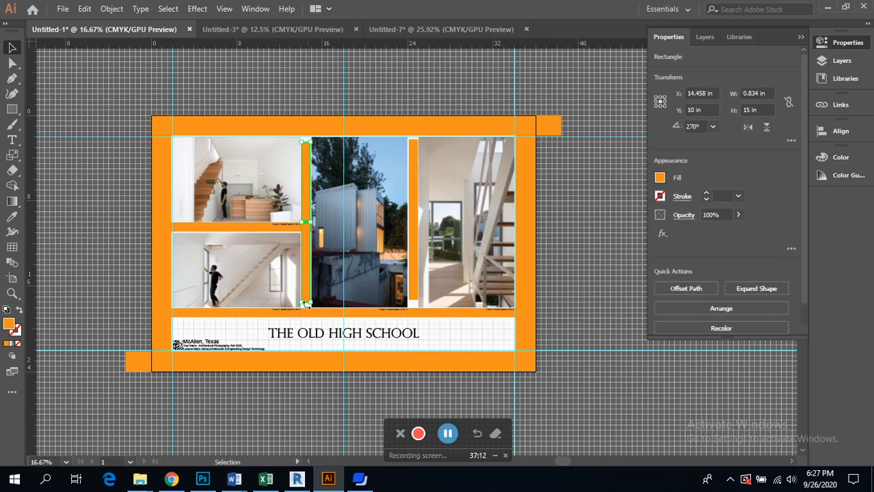
{"action": "scroll", "coordinate": [309, 307], "scroll_direction": "up", "scroll_amount": 4}
{"action": "left_click_drag", "start_coordinate": [306, 304], "coordinate": [311, 332]}
{"action": "scroll", "coordinate": [349, 343], "scroll_direction": "down", "scroll_amount": 7}
{"action": "scroll", "coordinate": [353, 261], "scroll_direction": "up", "scroll_amount": 5}
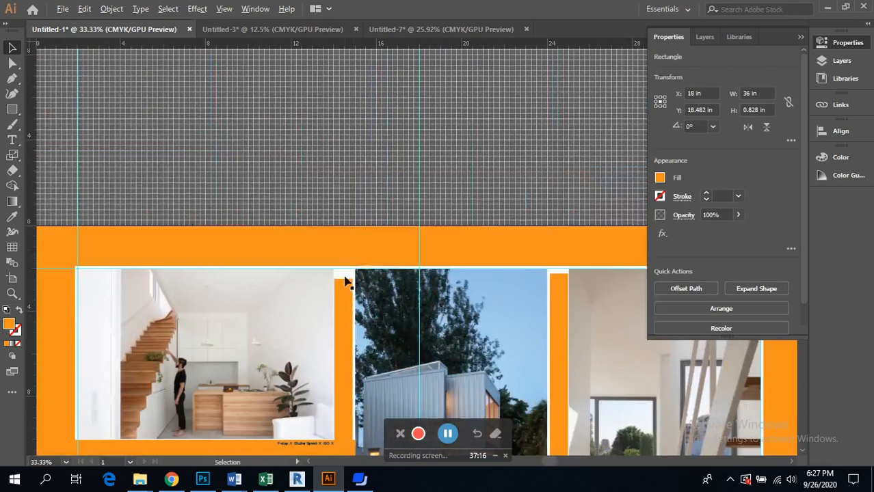
{"action": "left_click_drag", "start_coordinate": [343, 274], "coordinate": [345, 226]}
{"action": "key", "text": "ctrl+z"}
{"action": "scroll", "coordinate": [377, 249], "scroll_direction": "down", "scroll_amount": 5}
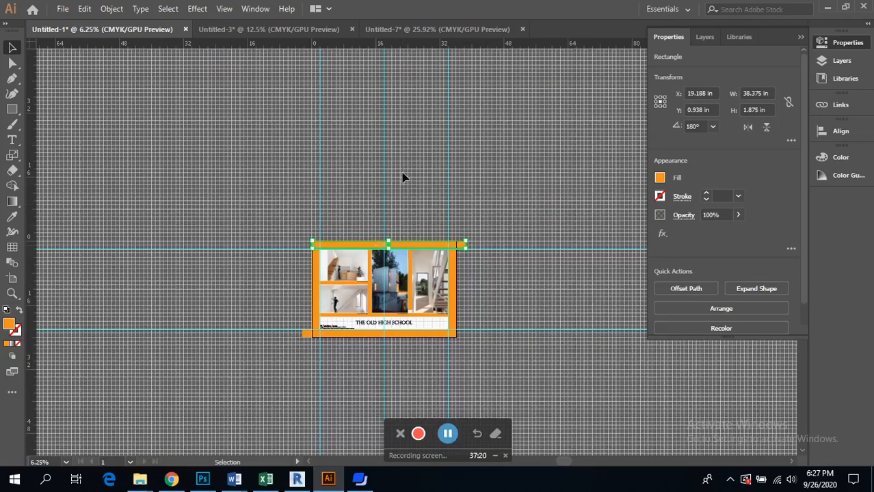
{"action": "left_click", "coordinate": [393, 203]}
{"action": "scroll", "coordinate": [342, 273], "scroll_direction": "up", "scroll_amount": 3}
{"action": "scroll", "coordinate": [338, 277], "scroll_direction": "right", "scroll_amount": 1}
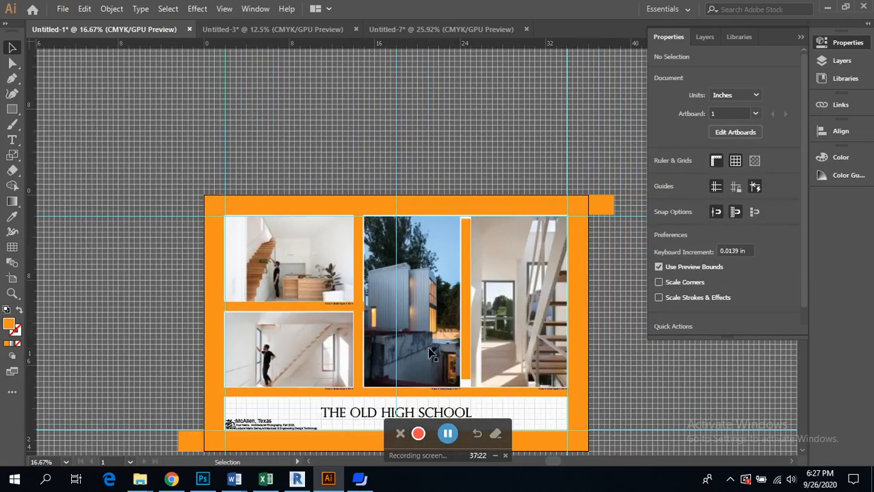
Undo all the orange strips and margin bands, including the rectangle they were made from
{"action": "key", "text": "ctrl+z"}
{"action": "key", "text": "ctrl+z"}
{"action": "key", "text": "ctrl+z"}
{"action": "key", "text": "ctrl+z"}
{"action": "key", "text": "ctrl+z"}
{"action": "key", "text": "ctrl+z"}
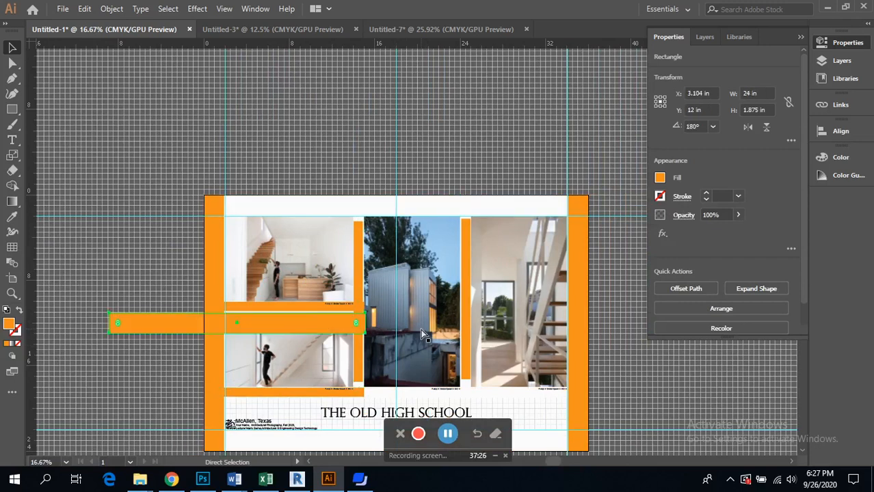
{"action": "key", "text": "ctrl+z"}
{"action": "key", "text": "ctrl+z"}
{"action": "key", "text": "ctrl+z"}
{"action": "key", "text": "ctrl+z"}
{"action": "key", "text": "ctrl+z"}
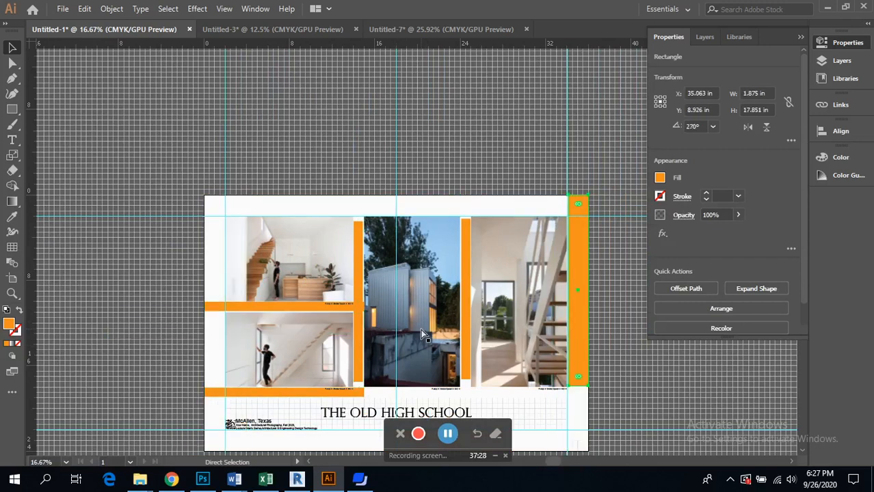
{"action": "key", "text": "ctrl+z"}
{"action": "key", "text": "ctrl+z"}
{"action": "key", "text": "ctrl+z"}
{"action": "key", "text": "ctrl+z"}
{"action": "key", "text": "ctrl+z"}
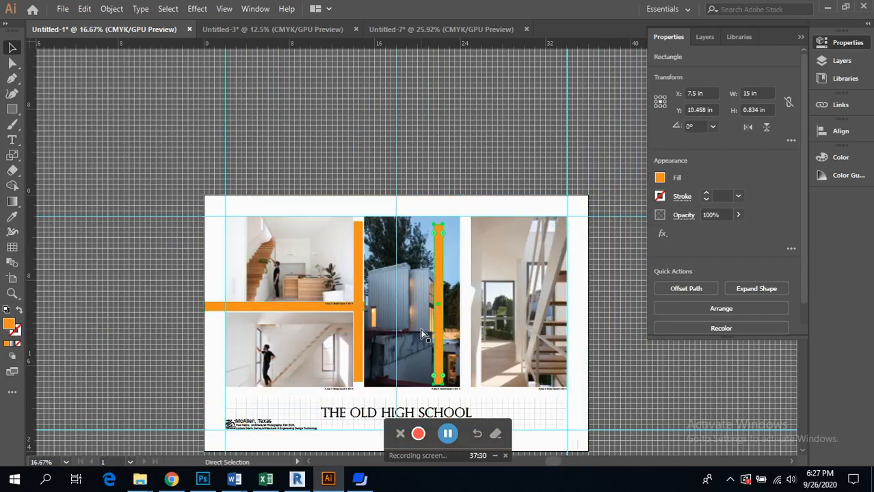
{"action": "key", "text": "ctrl+z"}
{"action": "key", "text": "ctrl+z"}
{"action": "key", "text": "ctrl+z"}
{"action": "key", "text": "ctrl+z"}
{"action": "key", "text": "ctrl+z"}
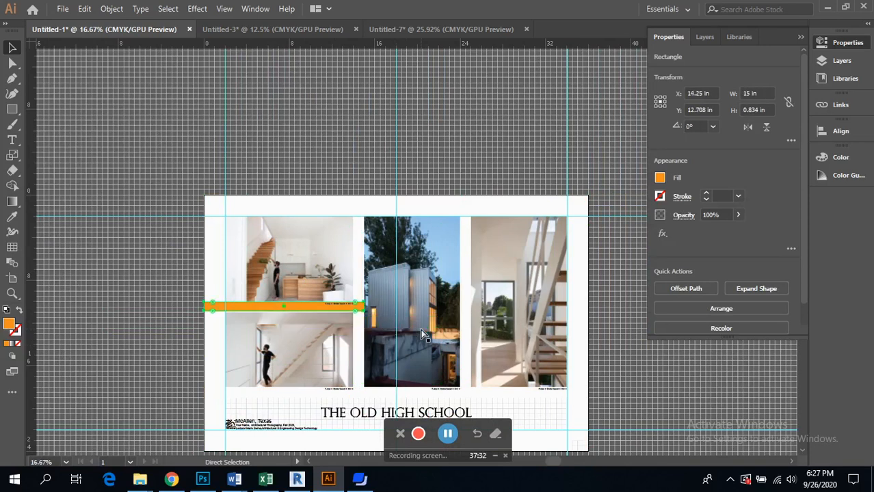
{"action": "key", "text": "ctrl+z"}
{"action": "key", "text": "ctrl+z"}
{"action": "key", "text": "ctrl+z"}
{"action": "key", "text": "ctrl+z"}
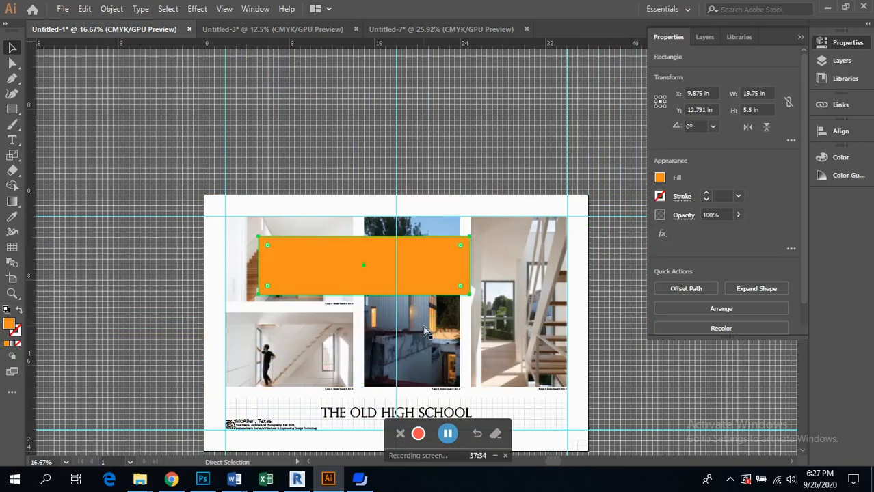
{"action": "key", "text": "ctrl+z"}
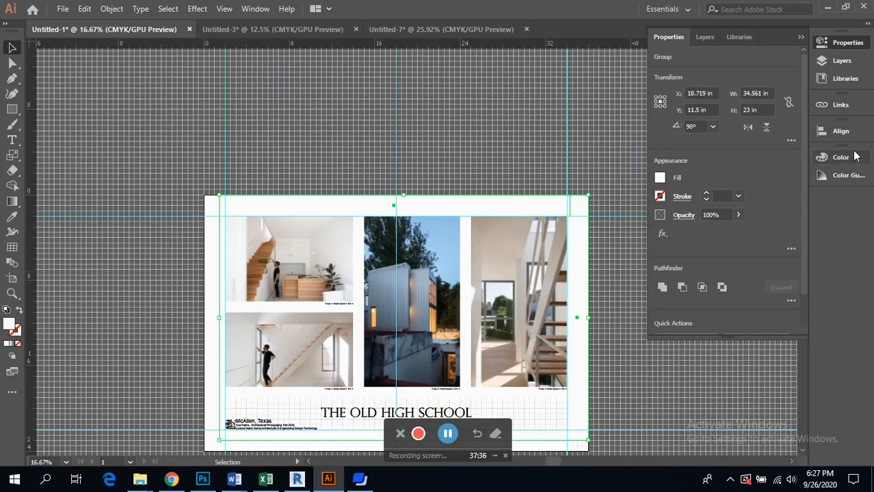
Hide the Grid Lines layer and view the whole Untitled-1 board without its white covers
{"action": "left_click", "coordinate": [704, 37]}
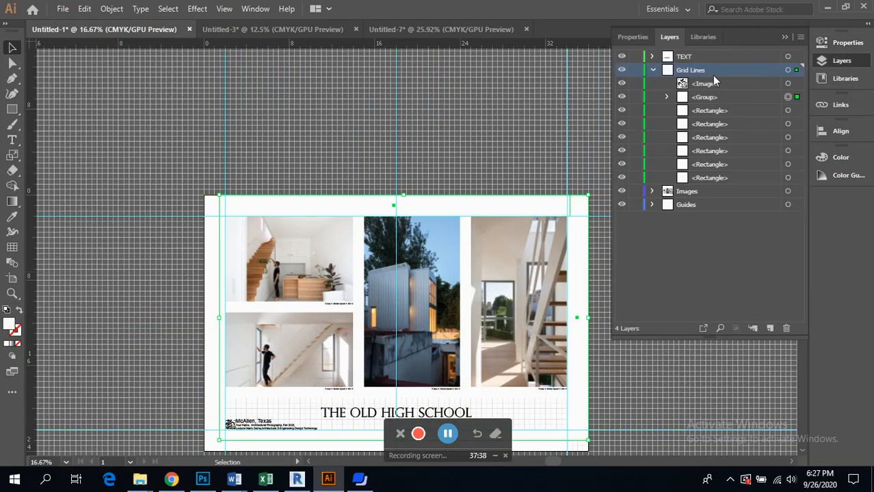
{"action": "left_click", "coordinate": [623, 72]}
{"action": "scroll", "coordinate": [468, 146], "scroll_direction": "down", "scroll_amount": 3}
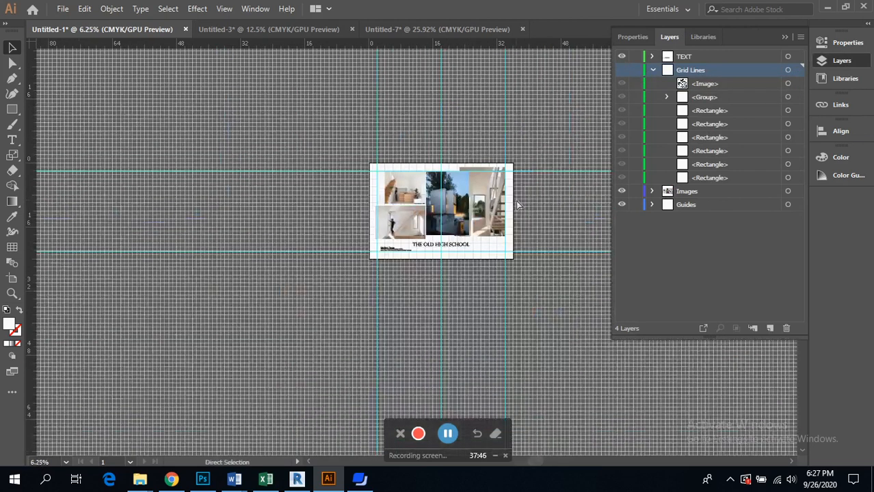
Toggle the Grid Lines layer off and on to compare the board with and without its white covers, leaving the layer shown
{"action": "scroll", "coordinate": [516, 205], "scroll_direction": "up", "scroll_amount": 3}
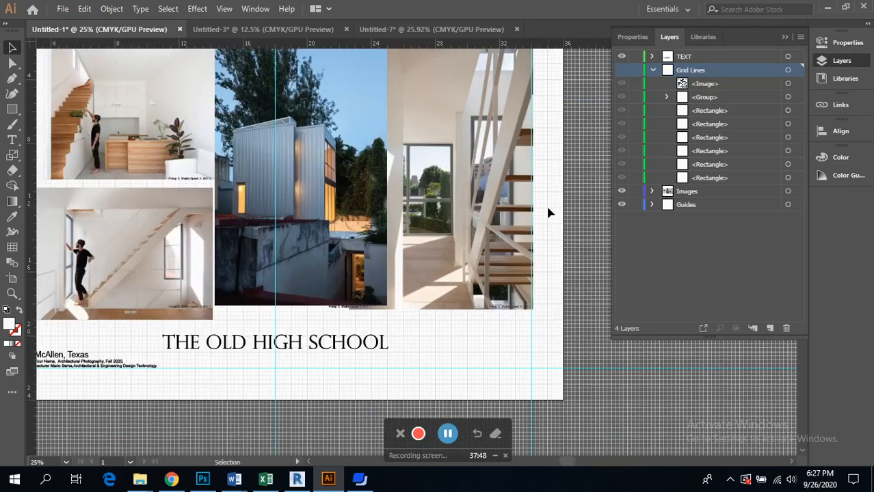
{"action": "scroll", "coordinate": [547, 208], "scroll_direction": "down", "scroll_amount": 1}
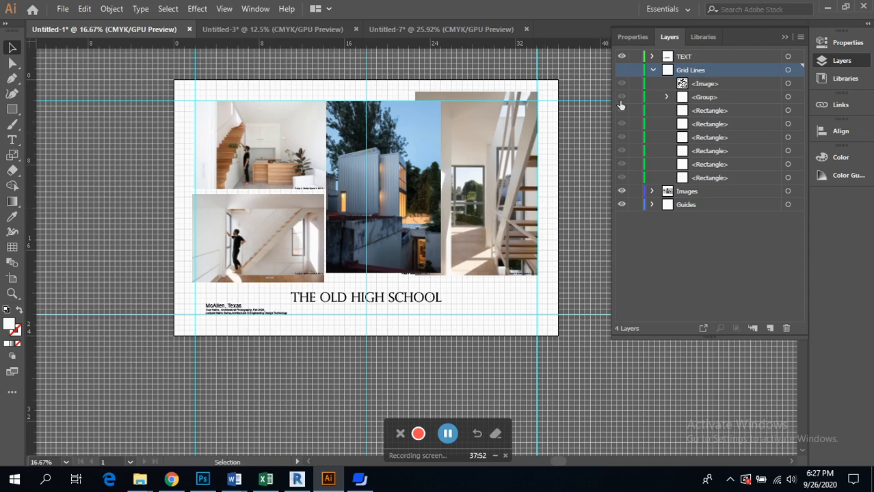
{"action": "left_click", "coordinate": [624, 70]}
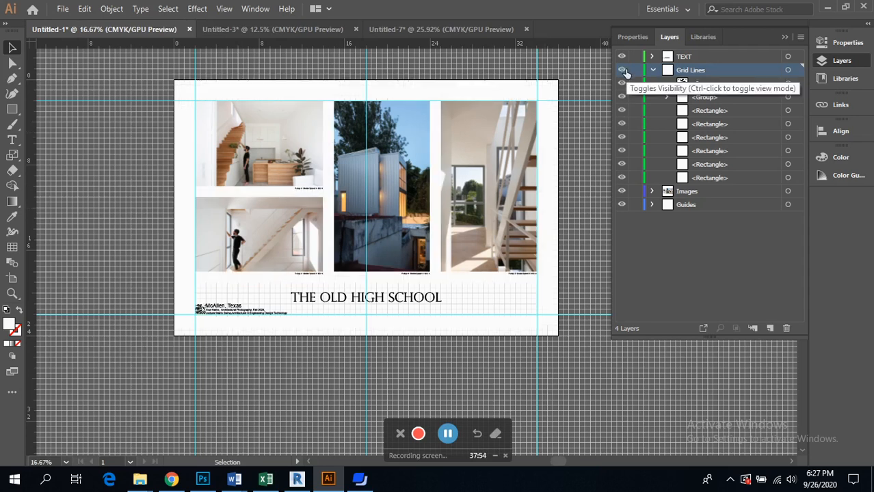
{"action": "left_click", "coordinate": [624, 71]}
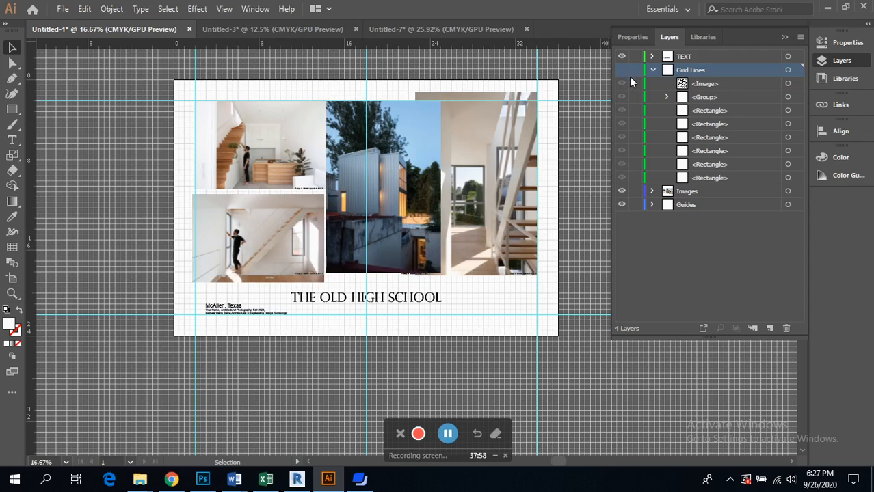
{"action": "left_click", "coordinate": [622, 71]}
{"action": "left_click", "coordinate": [622, 72]}
{"action": "left_click", "coordinate": [622, 71]}
{"action": "left_click", "coordinate": [622, 71]}
{"action": "left_click", "coordinate": [622, 71]}
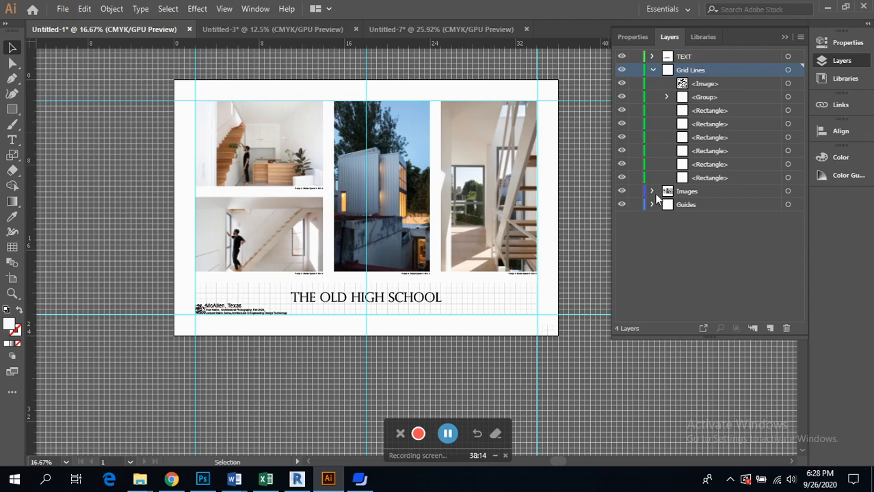
Expand the Images layer and move it above the Grid Lines layer
{"action": "left_click", "coordinate": [694, 193]}
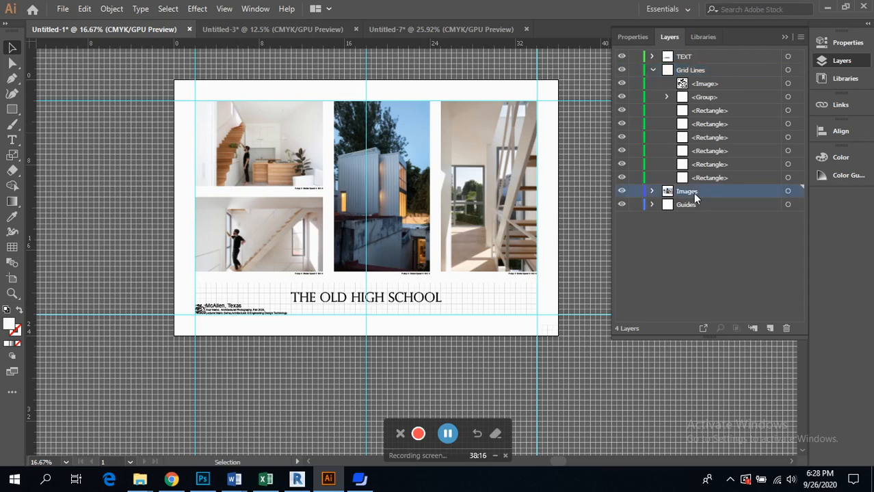
{"action": "left_click", "coordinate": [652, 191]}
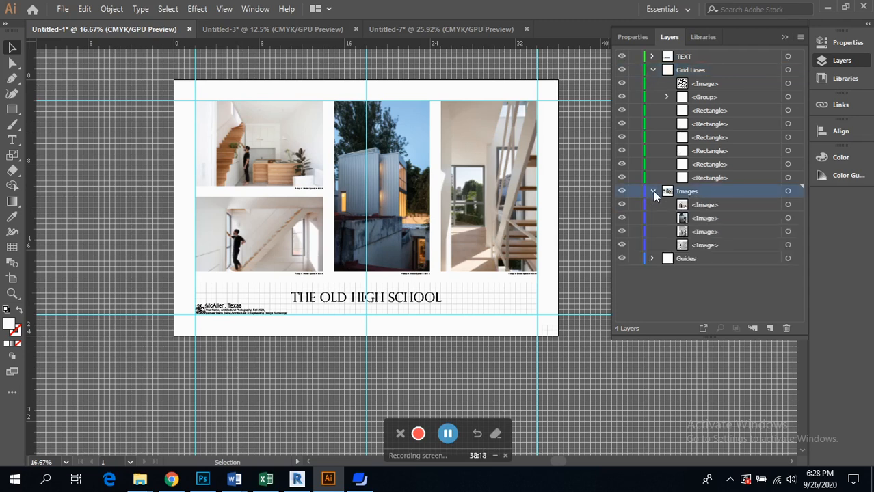
{"action": "left_click_drag", "start_coordinate": [698, 199], "coordinate": [711, 65]}
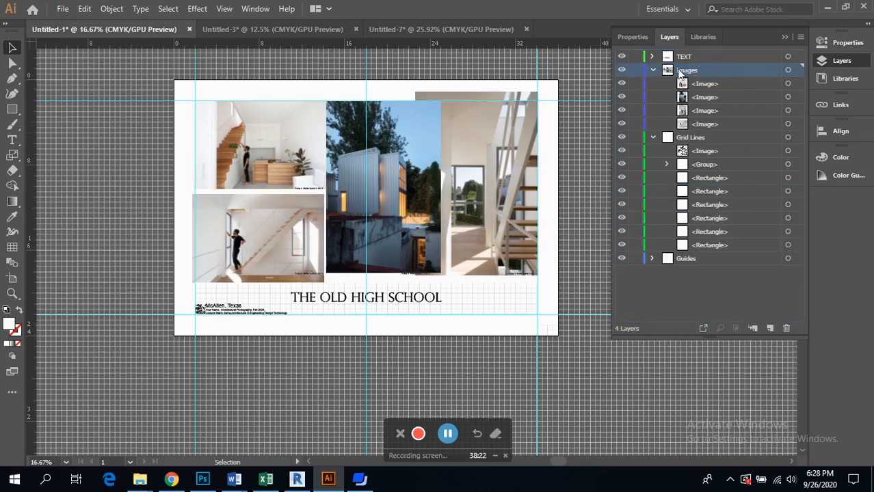
Move the Images layer inside the Grid Lines layer, below its rectangles, and list its photos
{"action": "left_click", "coordinate": [651, 70]}
{"action": "left_click_drag", "start_coordinate": [667, 73], "coordinate": [702, 204]}
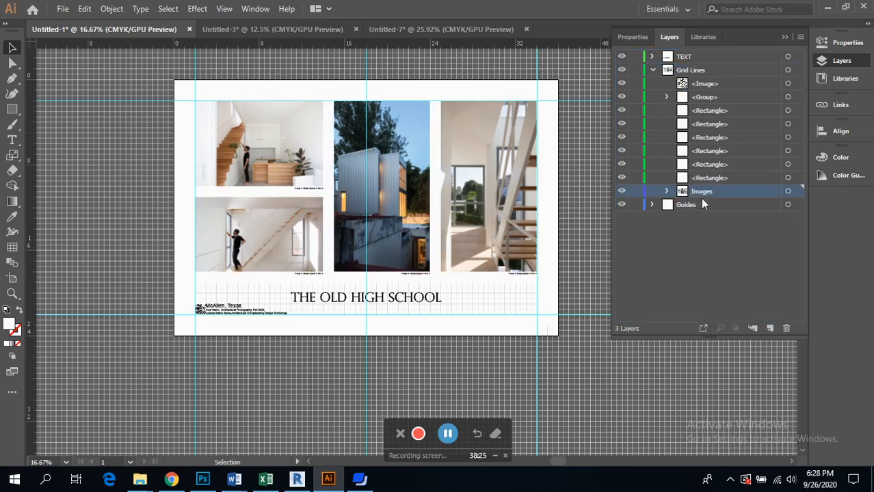
{"action": "left_click", "coordinate": [667, 192]}
Select the white strip beside the right-hand photo and target entries in the Images sublayer to identify their photos
{"action": "left_click", "coordinate": [543, 174]}
{"action": "left_click", "coordinate": [436, 191]}
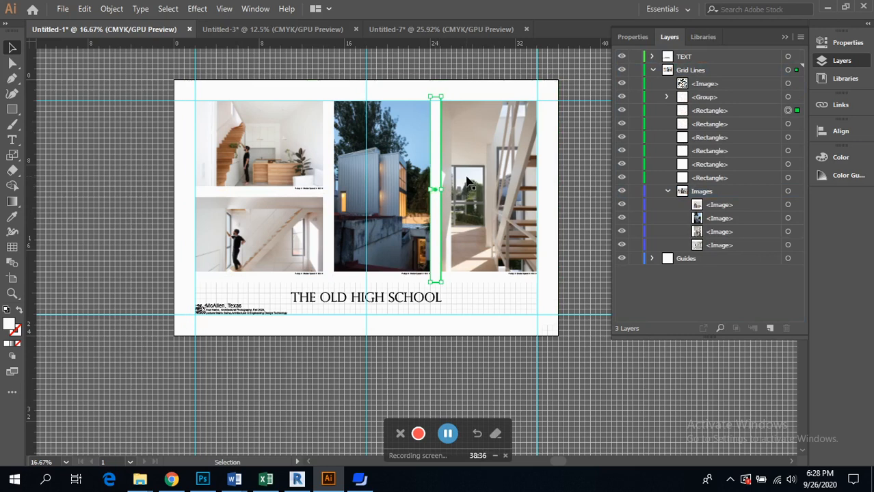
{"action": "left_click", "coordinate": [720, 208]}
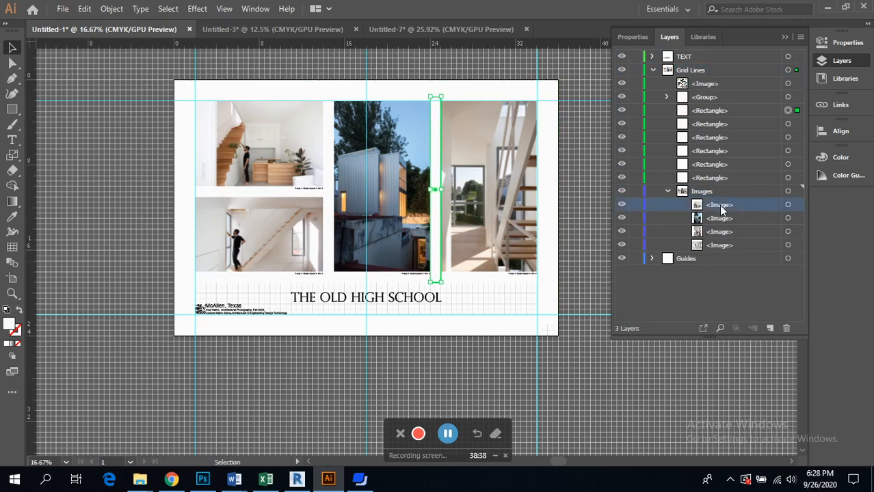
{"action": "left_click", "coordinate": [719, 219]}
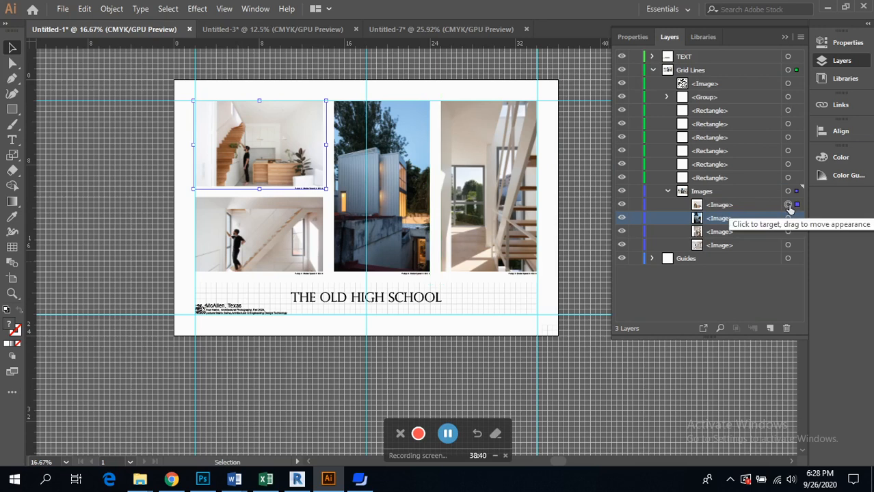
{"action": "left_click", "coordinate": [788, 218]}
Nudge the staircase photo on the right of the board around behind its white covers, ending slightly higher with its right edge on the margin guide
{"action": "left_click", "coordinate": [788, 232]}
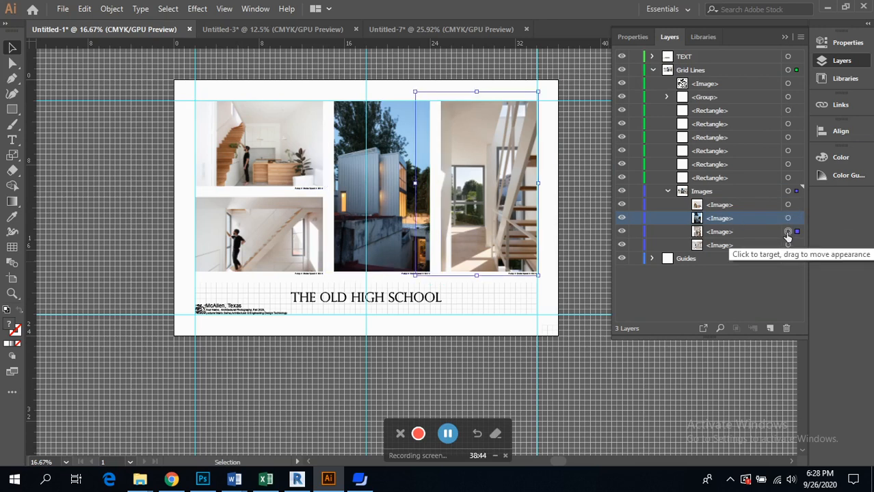
{"action": "key", "text": "Left"}
{"action": "key", "text": "Left"}
{"action": "key", "text": "Left"}
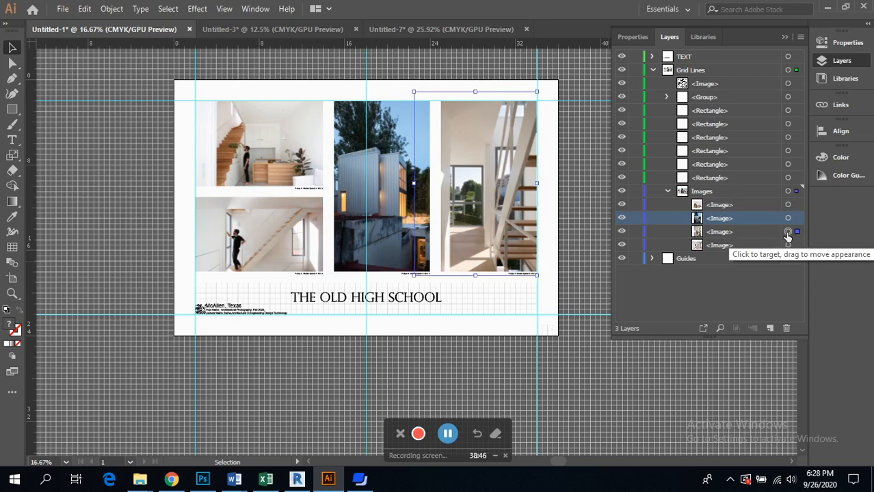
{"action": "key", "text": "Right"}
{"action": "key", "text": "Right"}
{"action": "key", "text": "Right"}
{"action": "key", "text": "Right"}
{"action": "key", "text": "Right"}
{"action": "key", "text": "Right"}
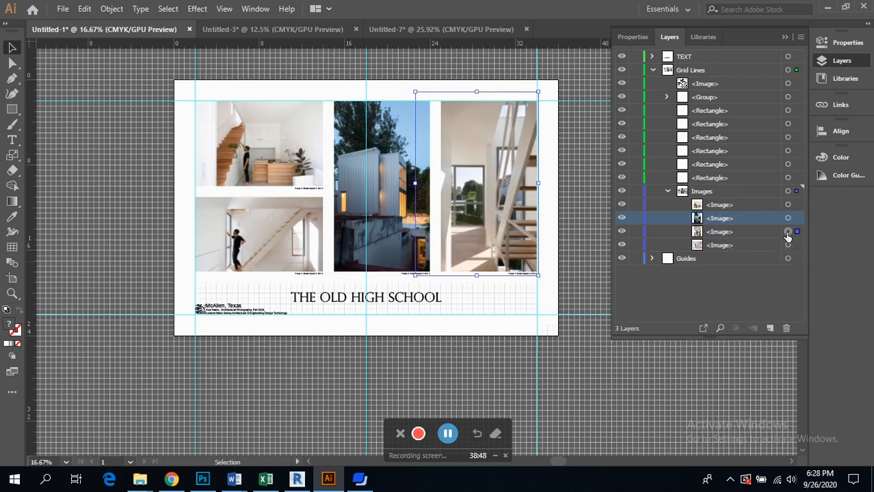
{"action": "key", "text": "Right"}
{"action": "key", "text": "Right"}
{"action": "key", "text": "Right"}
{"action": "key", "text": "Right"}
{"action": "key", "text": "Right"}
{"action": "key", "text": "Right"}
{"action": "key", "text": "Right"}
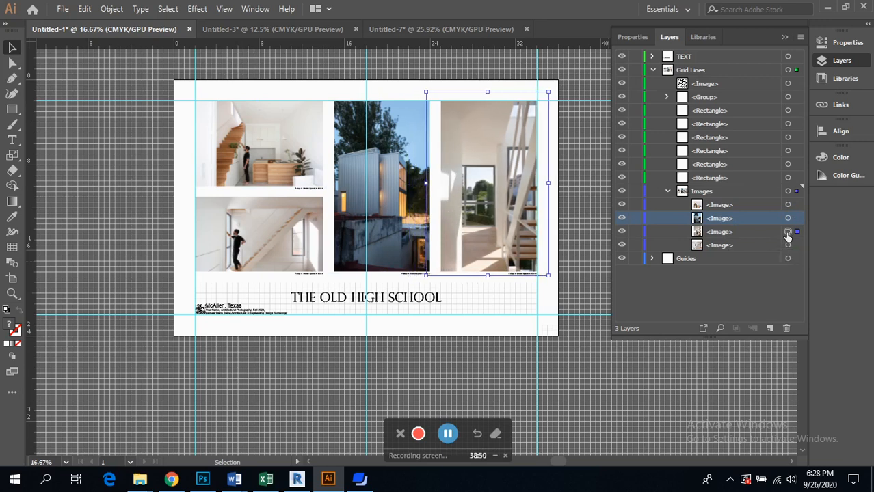
{"action": "key", "text": "Up"}
{"action": "key", "text": "Up"}
{"action": "key", "text": "Up"}
{"action": "key", "text": "Up"}
{"action": "key", "text": "Up"}
{"action": "key", "text": "Up"}
{"action": "key", "text": "Up"}
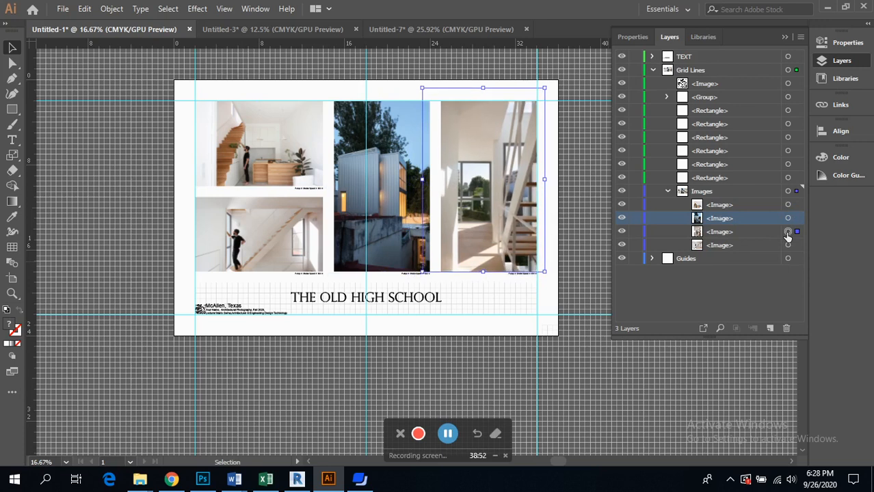
{"action": "key", "text": "Down"}
{"action": "key", "text": "Down"}
{"action": "key", "text": "Down"}
{"action": "key", "text": "Down"}
{"action": "key", "text": "Down"}
{"action": "key", "text": "Down"}
{"action": "key", "text": "Down"}
{"action": "key", "text": "Down"}
{"action": "key", "text": "Down"}
{"action": "key", "text": "Left"}
{"action": "key", "text": "Left"}
{"action": "key", "text": "Left"}
{"action": "key", "text": "Left"}
{"action": "key", "text": "Left"}
{"action": "key", "text": "Left"}
{"action": "key", "text": "Left"}
{"action": "key", "text": "Left"}
{"action": "key", "text": "Left"}
{"action": "key", "text": "Left"}
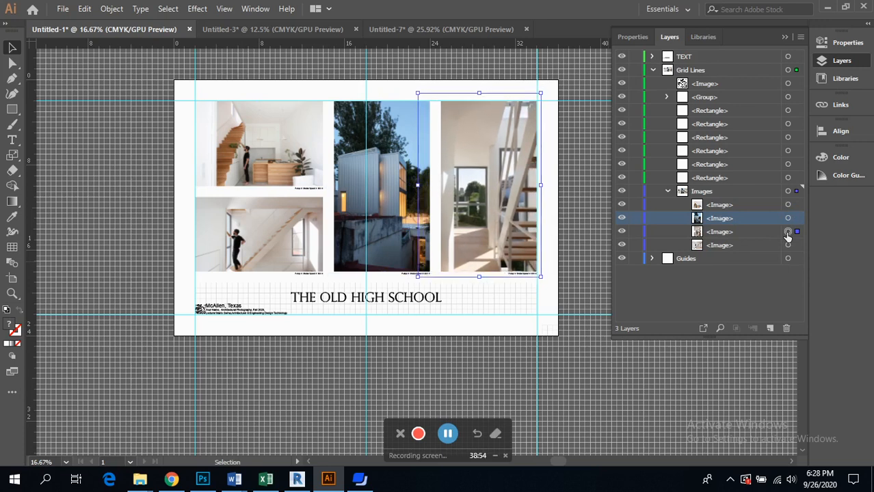
{"action": "key", "text": "Down"}
{"action": "key", "text": "Down"}
{"action": "key", "text": "Down"}
{"action": "key", "text": "Down"}
{"action": "key", "text": "Right"}
{"action": "key", "text": "Right"}
{"action": "key", "text": "Right"}
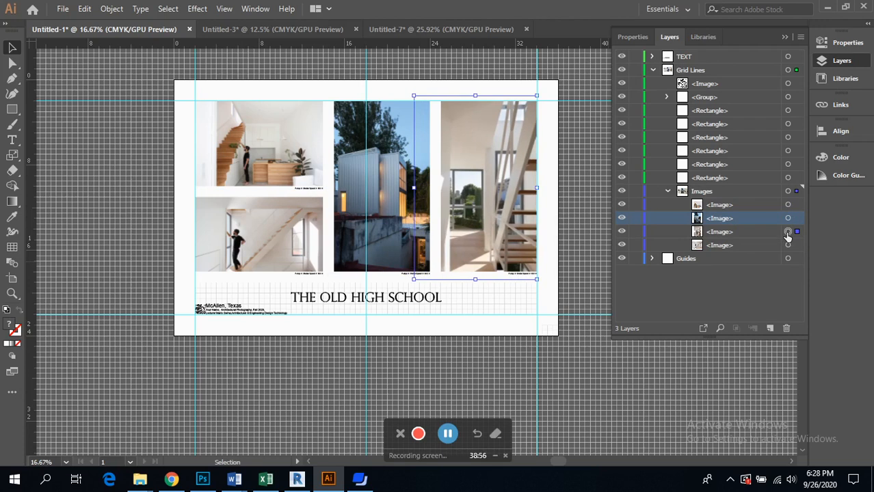
{"action": "key", "text": "Up"}
{"action": "key", "text": "Up"}
{"action": "key", "text": "Up"}
{"action": "key", "text": "Up"}
{"action": "key", "text": "Up"}
{"action": "key", "text": "Up"}
{"action": "key", "text": "Up"}
{"action": "key", "text": "Left"}
{"action": "key", "text": "Left"}
{"action": "key", "text": "Left"}
{"action": "key", "text": "Left"}
{"action": "key", "text": "Left"}
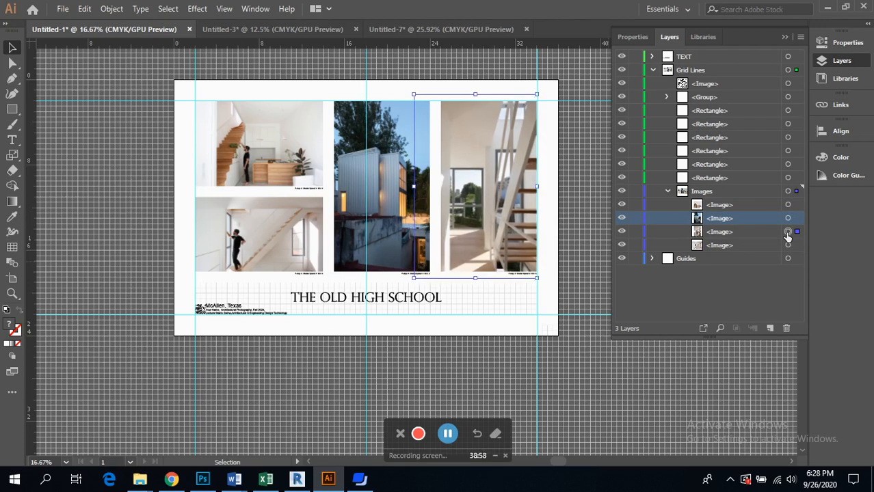
{"action": "key", "text": "Up"}
{"action": "key", "text": "Up"}
{"action": "key", "text": "Up"}
{"action": "key", "text": "Up"}
{"action": "key", "text": "Up"}
{"action": "key", "text": "Left"}
{"action": "key", "text": "Left"}
{"action": "key", "text": "Left"}
{"action": "key", "text": "Left"}
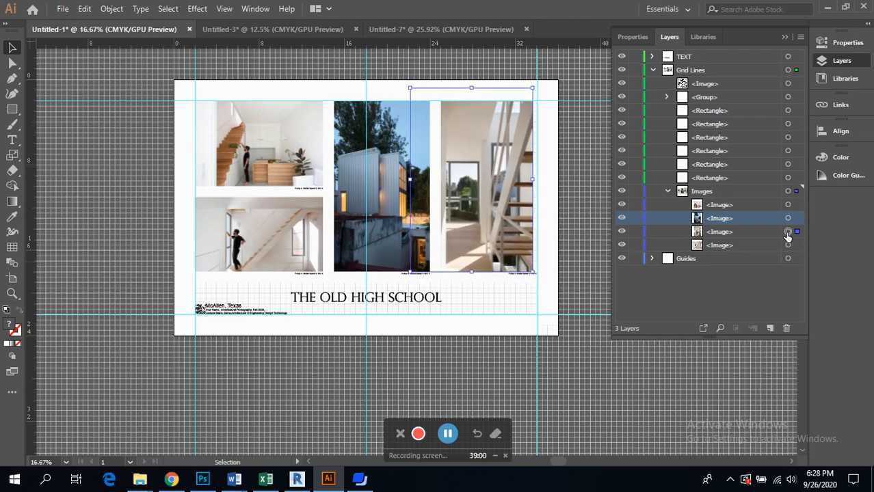
{"action": "key", "text": "Right"}
{"action": "key", "text": "Right"}
{"action": "key", "text": "Right"}
{"action": "key", "text": "Right"}
{"action": "key", "text": "Right"}
{"action": "key", "text": "Right"}
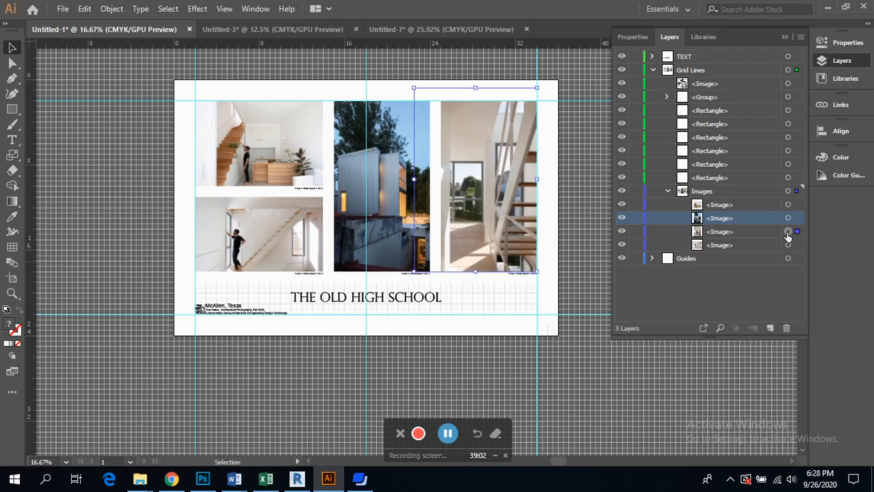
Nudge the middle building photo rightward until its left edge meets the edge of the white strip beside it
{"action": "left_click", "coordinate": [385, 149]}
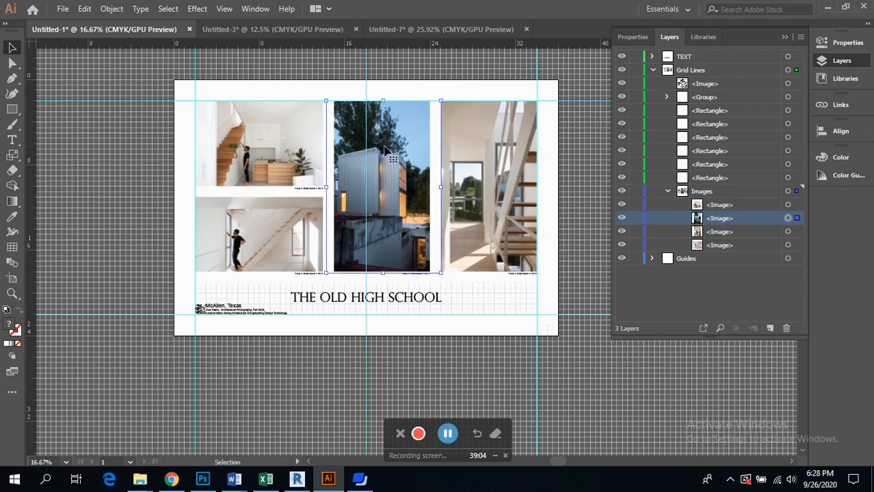
{"action": "key", "text": "Right"}
{"action": "key", "text": "Right"}
{"action": "key", "text": "Right"}
{"action": "key", "text": "Right"}
{"action": "key", "text": "Right"}
{"action": "key", "text": "Right"}
{"action": "key", "text": "Right"}
{"action": "key", "text": "Right"}
{"action": "key", "text": "Right"}
{"action": "key", "text": "Right"}
{"action": "key", "text": "Right"}
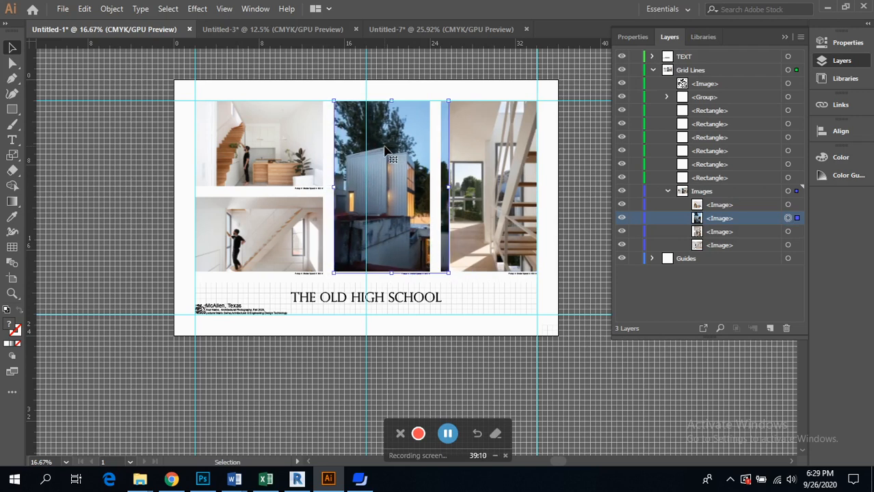
Try the middle building photo at different stacking positions among the Images sublayer's photos, ending with it at the front
{"action": "mouse_move", "coordinate": [727, 219]}
{"action": "left_mouse_down"}
{"action": "mouse_move", "coordinate": [724, 253]}
{"action": "mouse_move", "coordinate": [727, 202]}
{"action": "left_mouse_up"}
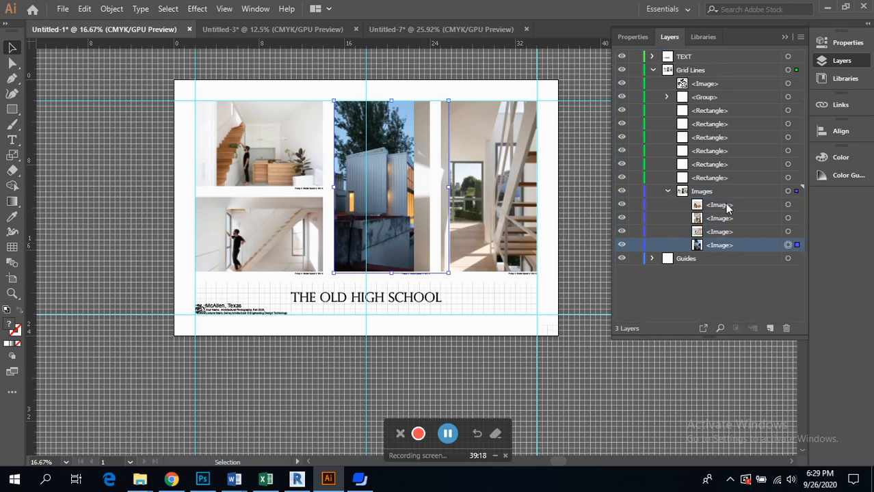
{"action": "left_click_drag", "start_coordinate": [722, 245], "coordinate": [726, 221]}
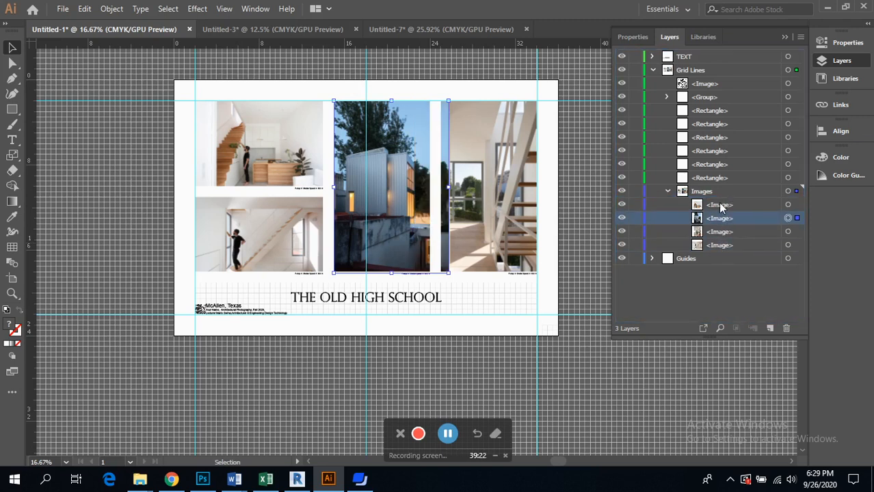
{"action": "left_click_drag", "start_coordinate": [721, 218], "coordinate": [711, 248]}
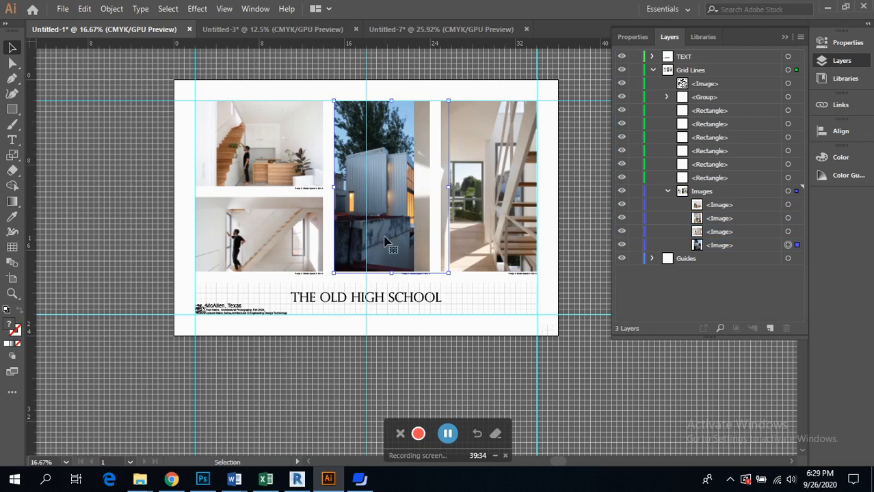
{"action": "key", "text": "ctrl+shift+bracketright"}
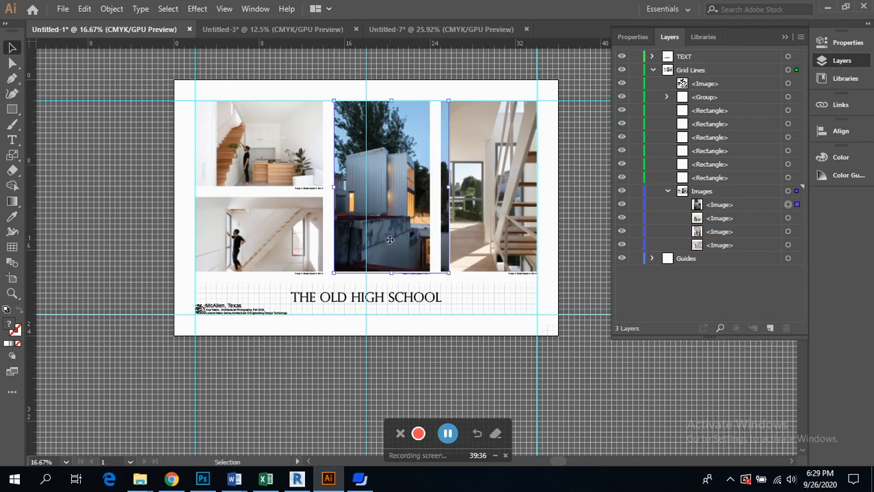
Bring the right-hand staircase photo to the front of the Images sublayer, and bring the middle building photo in front of it
{"action": "left_click", "coordinate": [481, 217]}
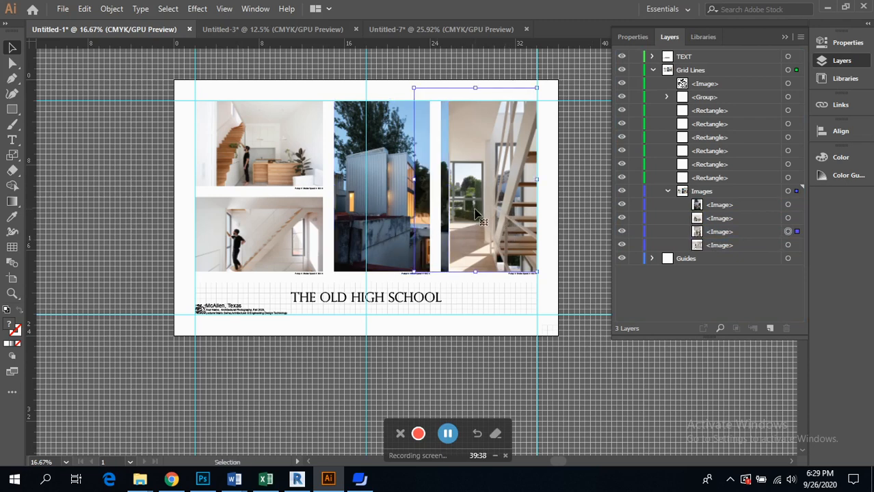
{"action": "key", "text": "ctrl+shift+bracketright"}
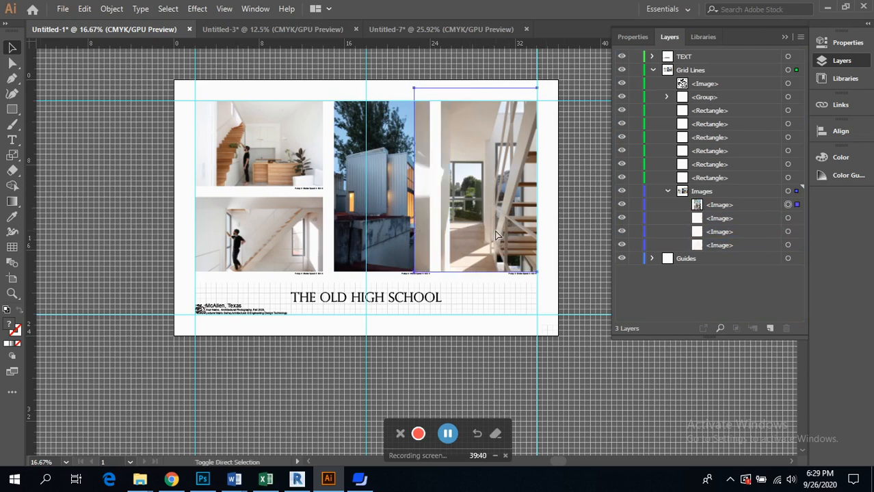
{"action": "left_click", "coordinate": [376, 204]}
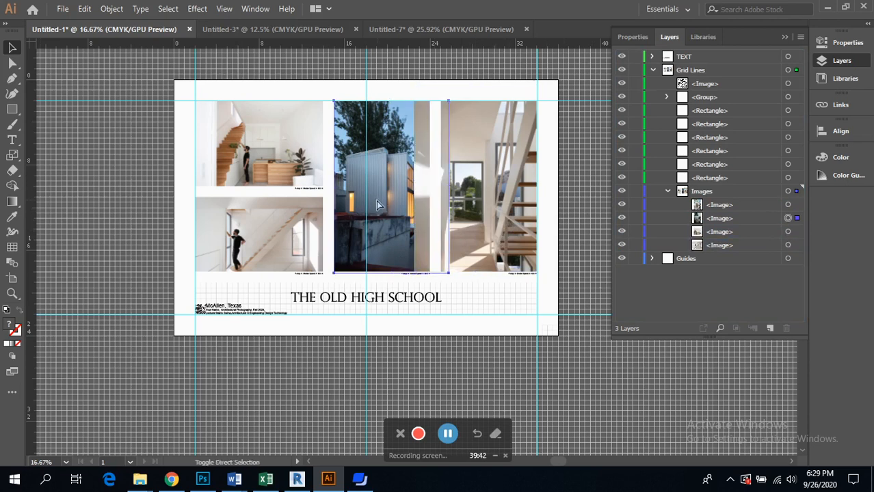
{"action": "key", "text": "ctrl+shift+bracketright"}
Shift the middle building photo leftward so its side edges sit behind the two white vertical strips, fine-tuning with small nudges
{"action": "left_click_drag", "start_coordinate": [376, 200], "coordinate": [376, 203]}
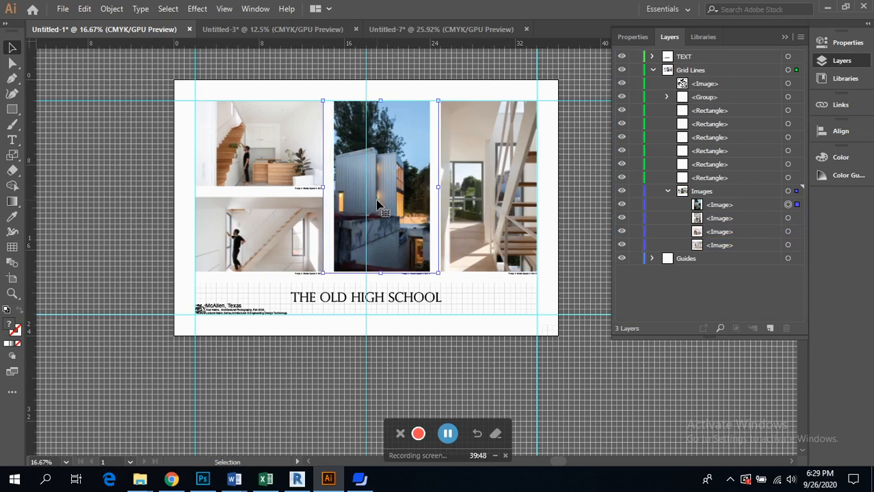
{"action": "key", "text": "Right"}
{"action": "key", "text": "Left"}
{"action": "key", "text": "Left"}
{"action": "key", "text": "Right"}
Nudge the upper-left kitchen photo slightly upward behind its white covers and deselect it
{"action": "left_click", "coordinate": [308, 154]}
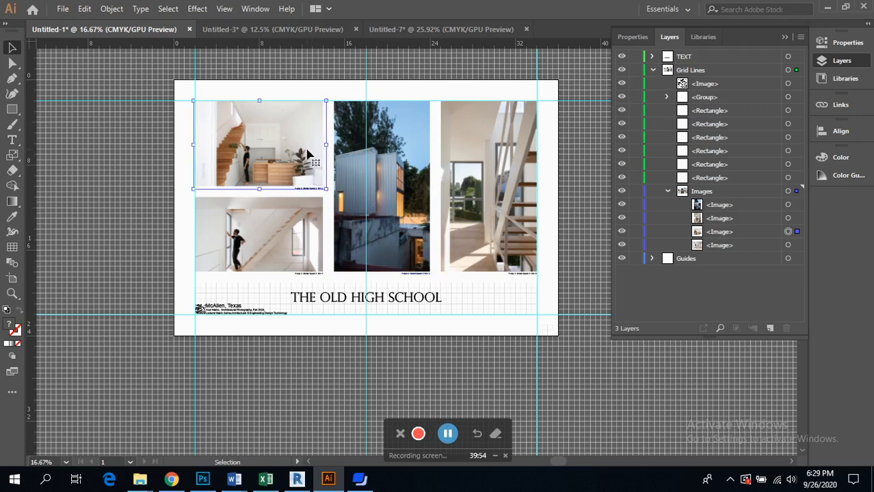
{"action": "key", "text": "Down"}
{"action": "key", "text": "Down"}
{"action": "key", "text": "Up"}
{"action": "key", "text": "Up"}
{"action": "key", "text": "Up"}
{"action": "key", "text": "Right"}
{"action": "key", "text": "Left"}
{"action": "key", "text": "Left"}
{"action": "key", "text": "Left"}
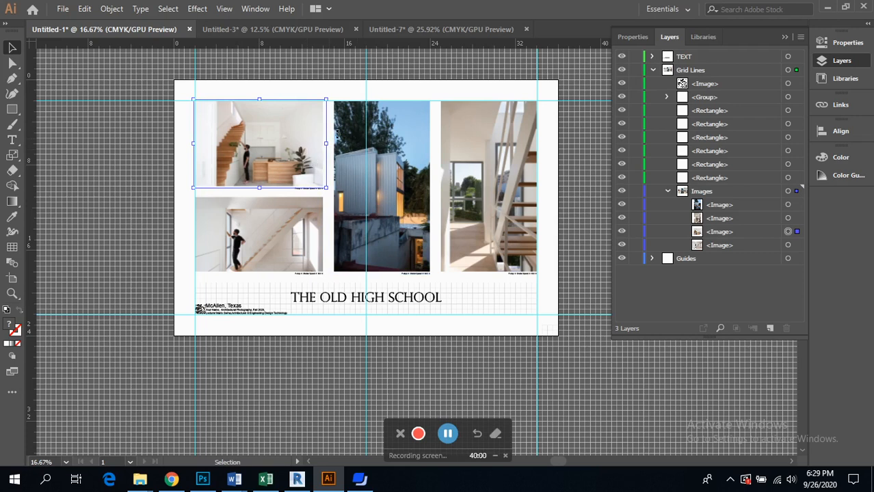
{"action": "left_click", "coordinate": [412, 73]}
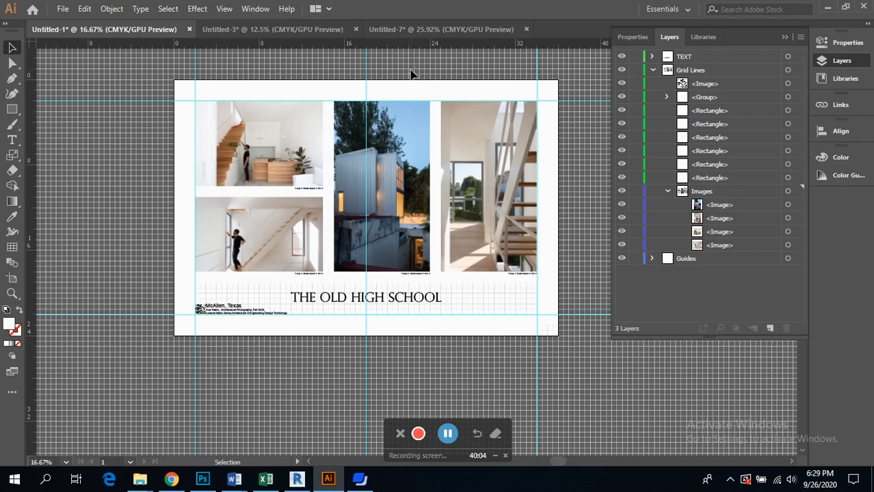
Select the white vertical strip between the kitchen and building photos and examine how it extends past the photo edges
{"action": "scroll", "coordinate": [328, 127], "scroll_direction": "up", "scroll_amount": 4}
{"action": "scroll", "coordinate": [316, 106], "scroll_direction": "up", "scroll_amount": 1}
{"action": "scroll", "coordinate": [306, 111], "scroll_direction": "down", "scroll_amount": 3}
{"action": "left_click", "coordinate": [307, 113]}
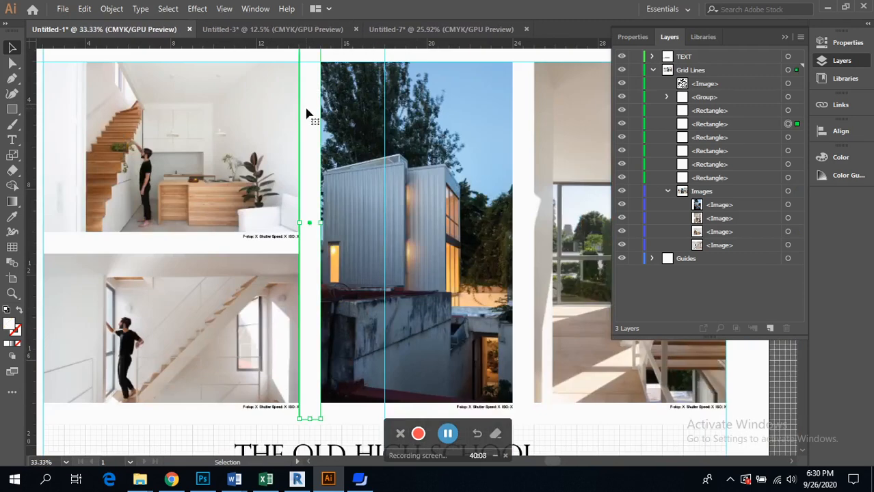
{"action": "scroll", "coordinate": [307, 113], "scroll_direction": "up", "scroll_amount": 3}
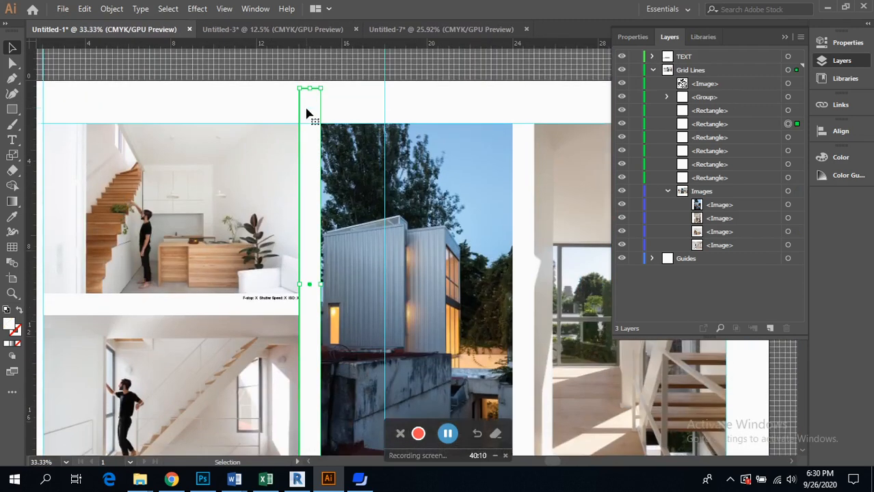
{"action": "scroll", "coordinate": [315, 106], "scroll_direction": "up", "scroll_amount": 2}
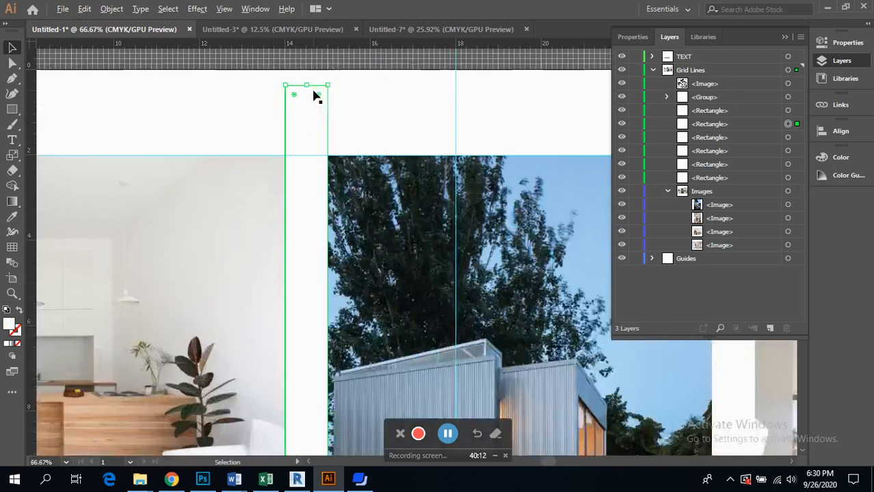
{"action": "scroll", "coordinate": [318, 92], "scroll_direction": "up", "scroll_amount": 3}
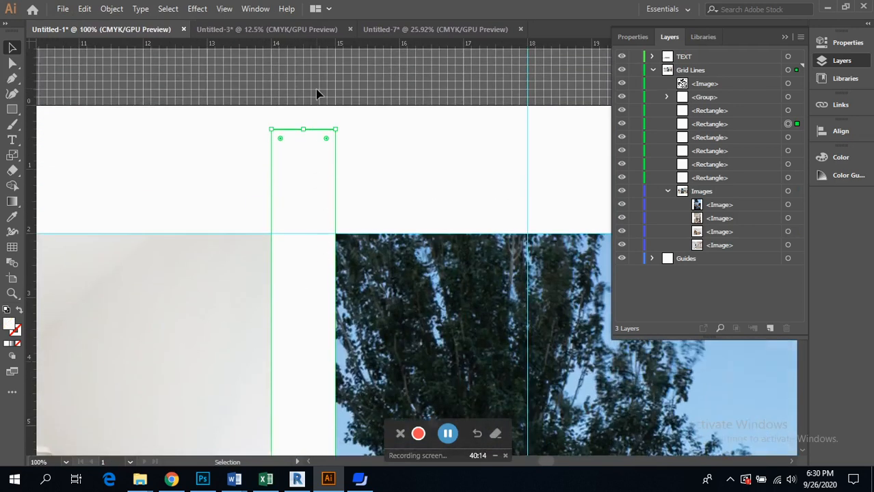
{"action": "scroll", "coordinate": [318, 236], "scroll_direction": "down", "scroll_amount": 5}
{"action": "scroll", "coordinate": [333, 217], "scroll_direction": "up", "scroll_amount": 3}
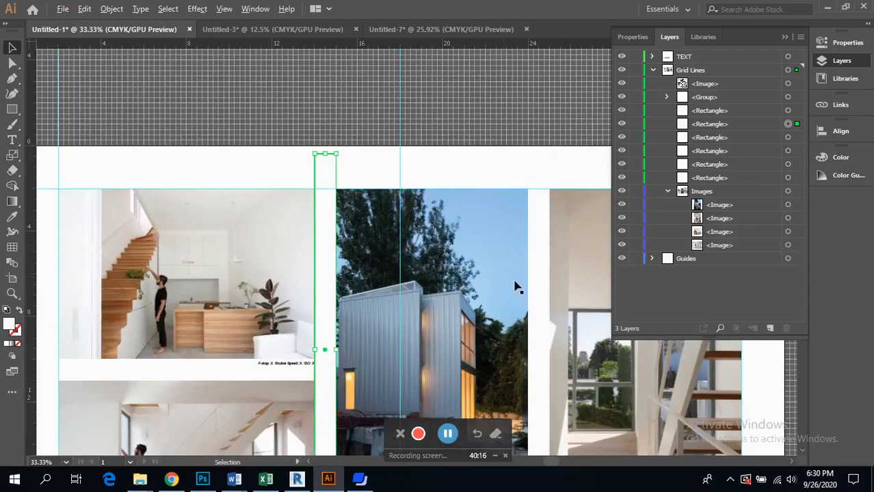
{"action": "scroll", "coordinate": [554, 294], "scroll_direction": "down", "scroll_amount": 4}
{"action": "scroll", "coordinate": [566, 328], "scroll_direction": "up", "scroll_amount": 3}
{"action": "scroll", "coordinate": [566, 326], "scroll_direction": "down", "scroll_amount": 1}
{"action": "scroll", "coordinate": [547, 314], "scroll_direction": "right", "scroll_amount": 9}
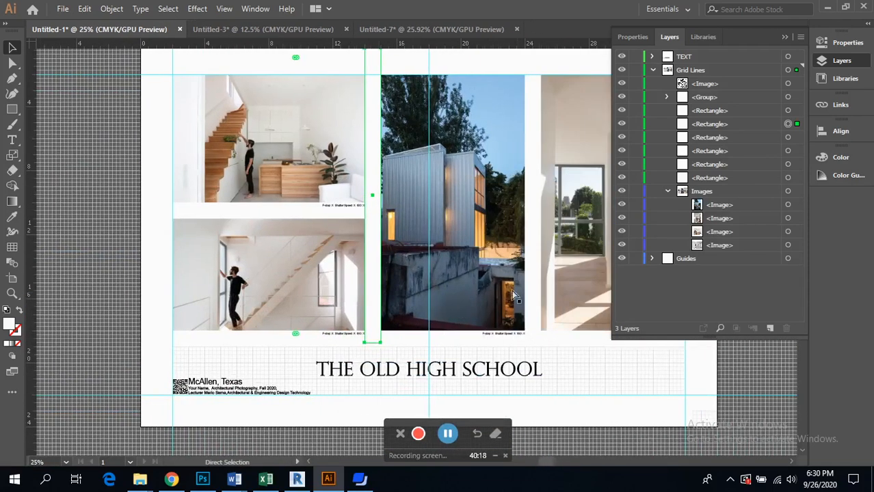
Try shifting the upper-left kitchen photo slightly behind its white covers, and undo the move
{"action": "left_click", "coordinate": [347, 268]}
{"action": "left_click", "coordinate": [360, 176]}
{"action": "left_click_drag", "start_coordinate": [337, 177], "coordinate": [345, 179]}
{"action": "key", "text": "ctrl+z"}
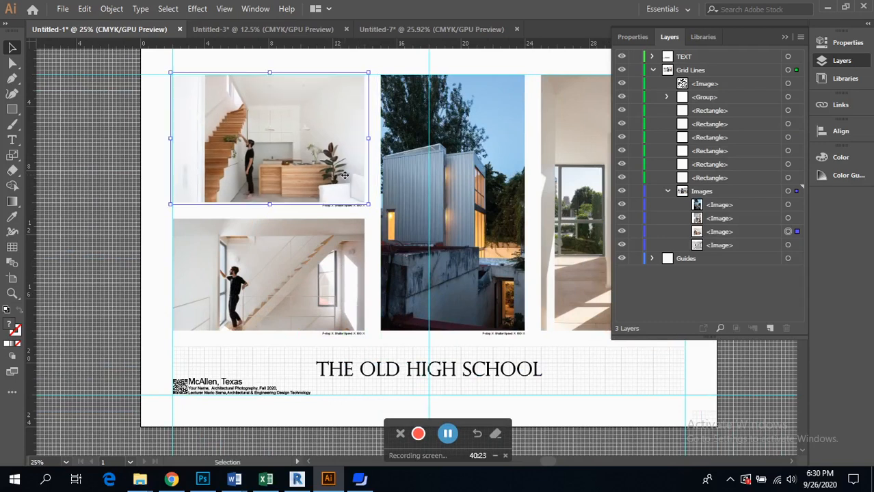
Select the white border group around the board and examine how it frames the photos and captions
{"action": "left_click", "coordinate": [311, 61]}
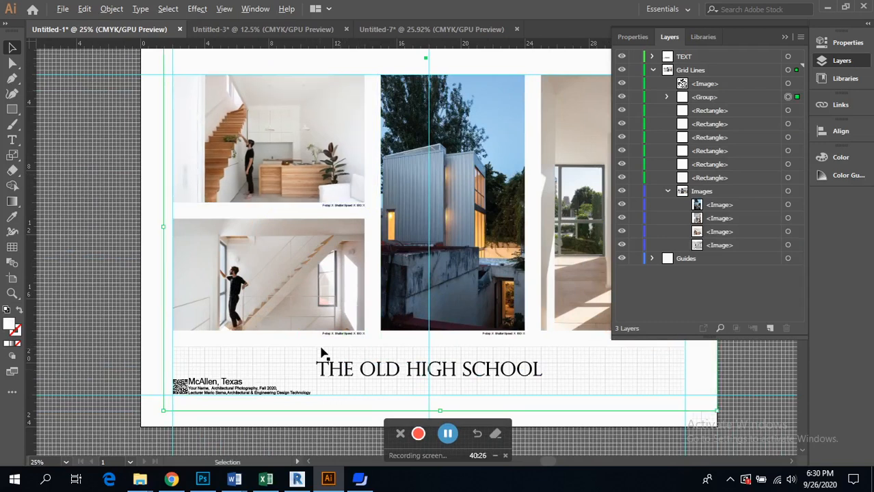
{"action": "scroll", "coordinate": [335, 349], "scroll_direction": "up", "scroll_amount": 2}
{"action": "scroll", "coordinate": [350, 328], "scroll_direction": "down", "scroll_amount": 4}
{"action": "scroll", "coordinate": [349, 314], "scroll_direction": "up", "scroll_amount": 1}
{"action": "scroll", "coordinate": [320, 332], "scroll_direction": "up", "scroll_amount": 2}
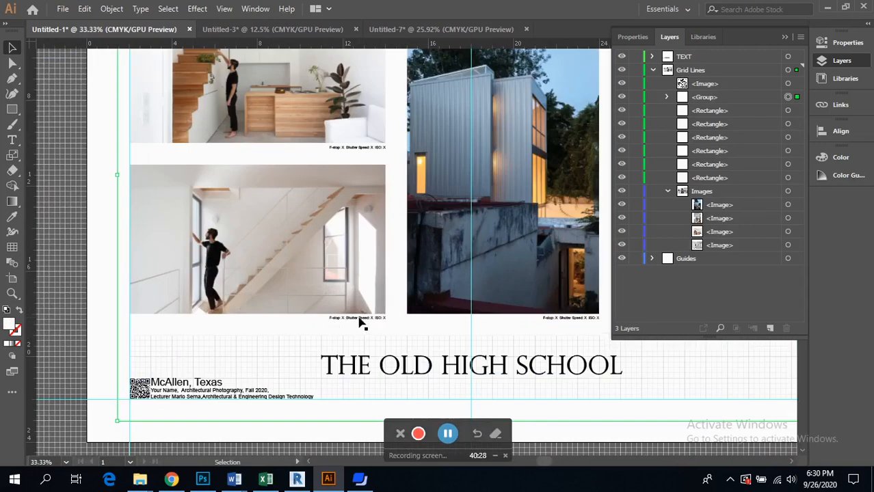
Try moving the TEXT layer inside Grid Lines, beneath the white rectangles and above Images, and undo the move
{"action": "left_click", "coordinate": [667, 59]}
{"action": "left_click_drag", "start_coordinate": [676, 61], "coordinate": [706, 189]}
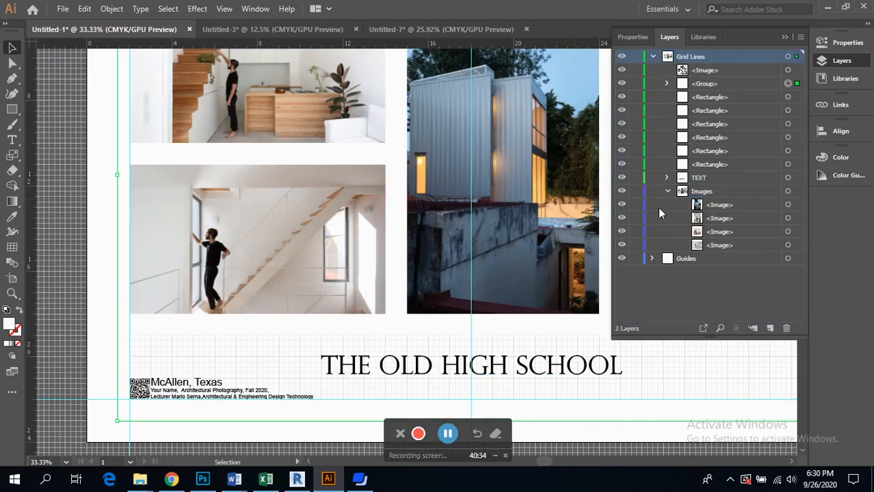
{"action": "key", "text": "ctrl+z"}
Examine the F-stop, shutter speed and ISO caption beneath the kitchen photo, and review the whole board
{"action": "scroll", "coordinate": [402, 226], "scroll_direction": "up", "scroll_amount": 1}
{"action": "scroll", "coordinate": [404, 229], "scroll_direction": "down", "scroll_amount": 3}
{"action": "scroll", "coordinate": [404, 227], "scroll_direction": "right", "scroll_amount": 2}
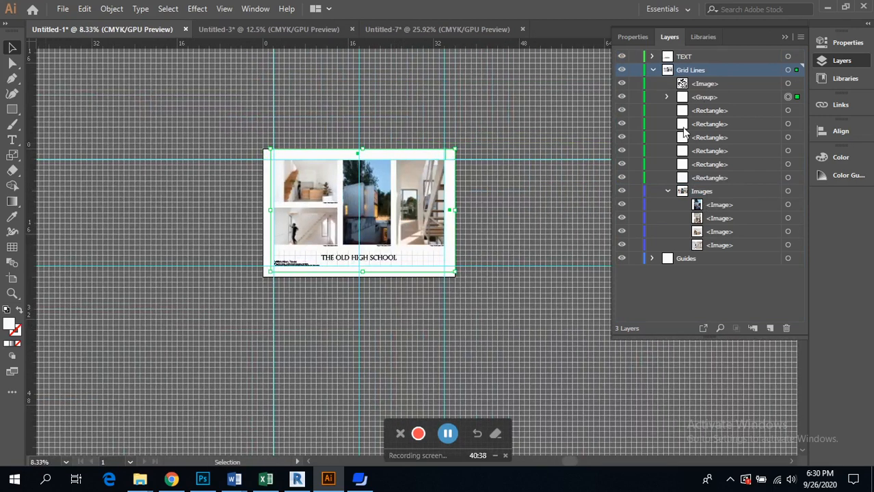
{"action": "scroll", "coordinate": [375, 208], "scroll_direction": "up", "scroll_amount": 7}
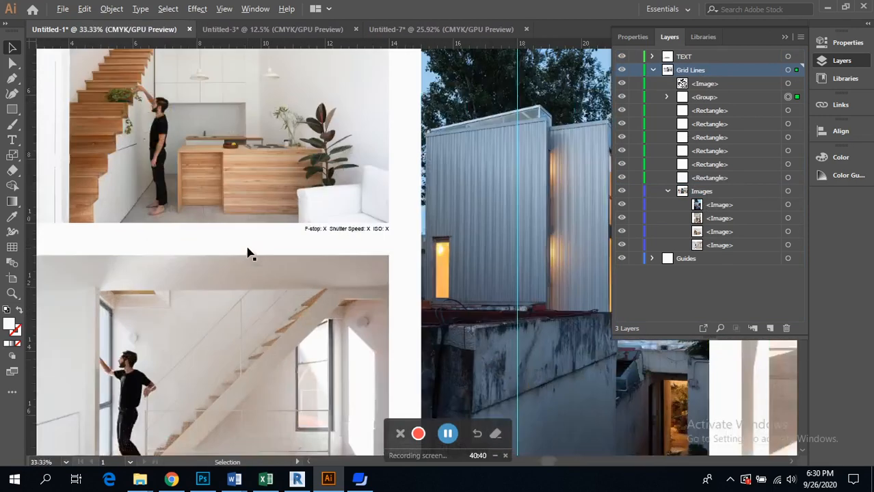
{"action": "scroll", "coordinate": [403, 264], "scroll_direction": "down", "scroll_amount": 5}
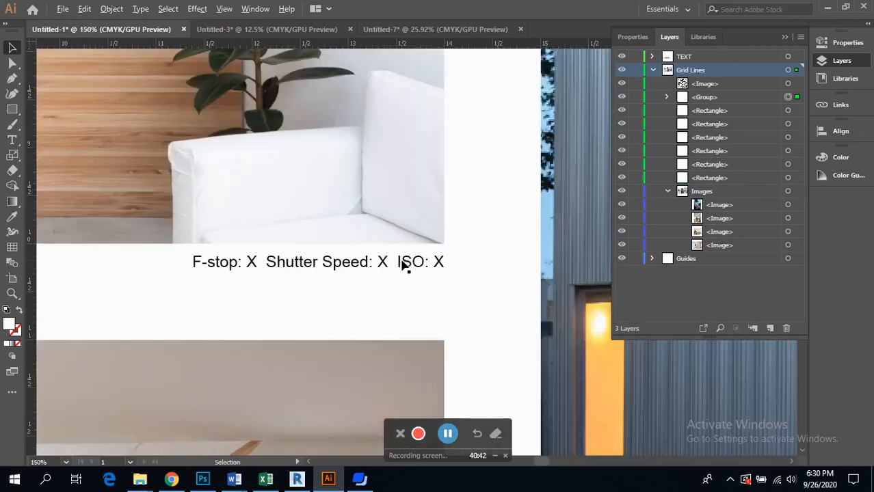
{"action": "scroll", "coordinate": [387, 369], "scroll_direction": "up", "scroll_amount": 5}
{"action": "scroll", "coordinate": [416, 326], "scroll_direction": "down", "scroll_amount": 5}
{"action": "scroll", "coordinate": [415, 331], "scroll_direction": "up", "scroll_amount": 2}
{"action": "scroll", "coordinate": [478, 347], "scroll_direction": "down", "scroll_amount": 2}
{"action": "scroll", "coordinate": [531, 351], "scroll_direction": "right", "scroll_amount": 5}
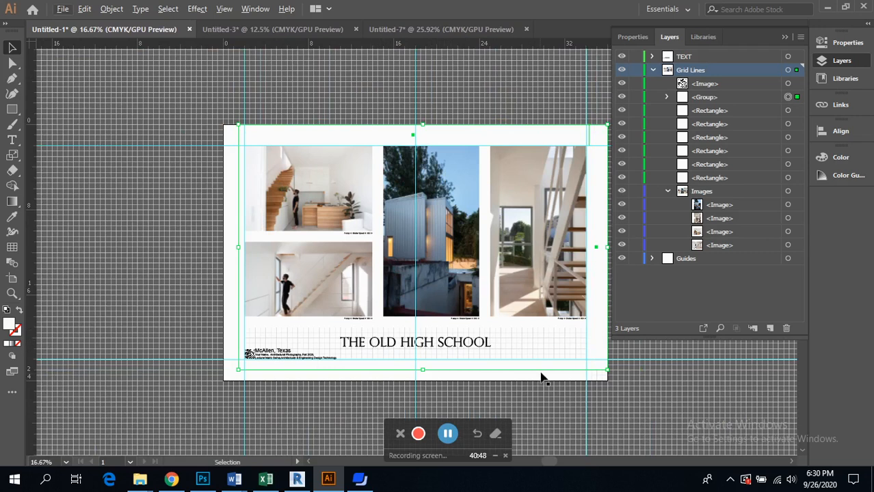
Select the THE OLD HIGH SCHOOL title, check its character and paragraph alignment settings, and deselect it
{"action": "scroll", "coordinate": [441, 355], "scroll_direction": "up", "scroll_amount": 1}
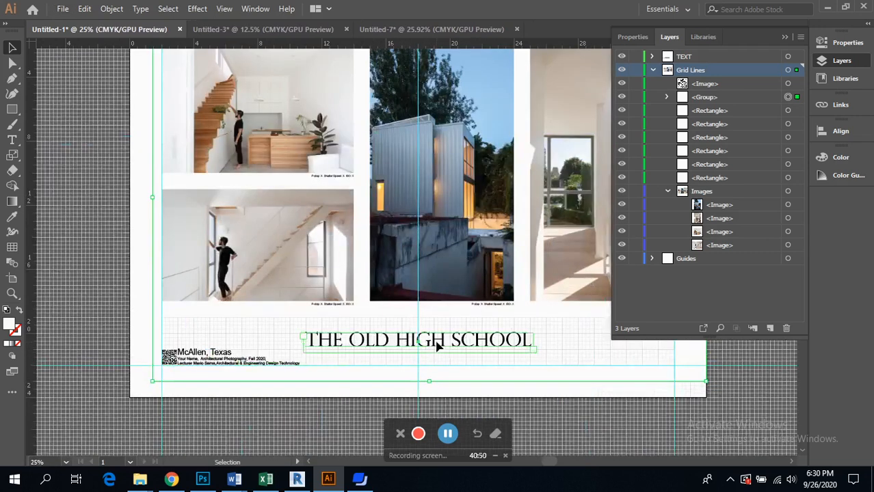
{"action": "left_click", "coordinate": [441, 346]}
{"action": "left_click", "coordinate": [633, 38]}
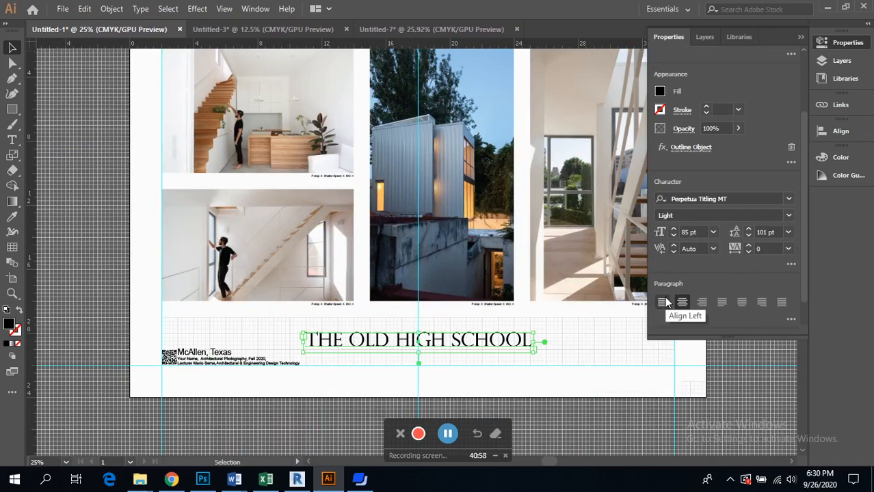
{"action": "left_click", "coordinate": [219, 335]}
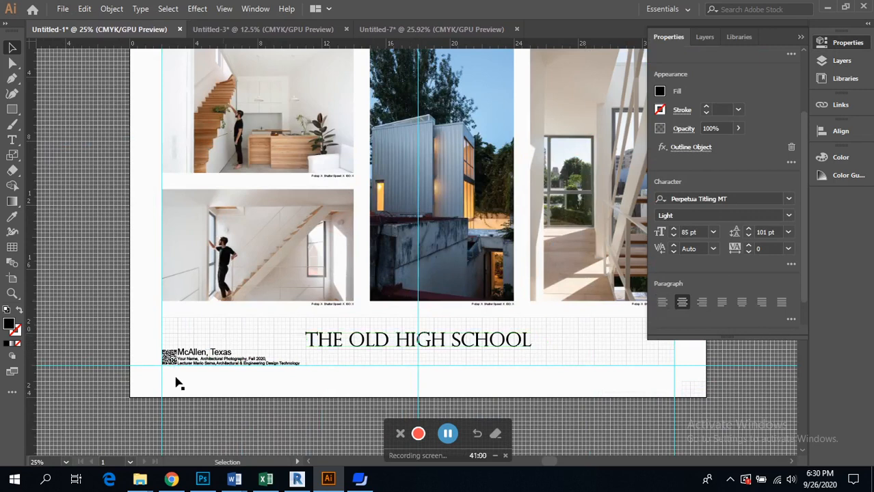
Examine the QR code with the location and credit lines at the board's lower-left corner, and review the full layout
{"action": "scroll", "coordinate": [174, 374], "scroll_direction": "up", "scroll_amount": 3}
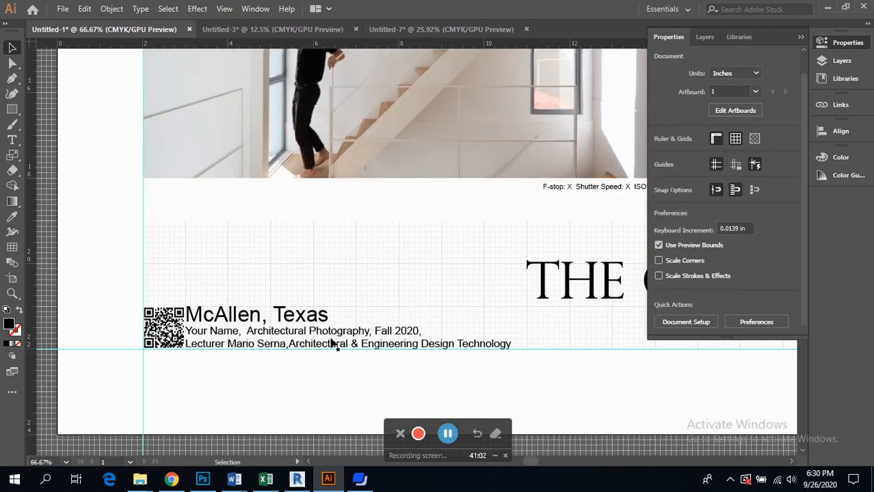
{"action": "scroll", "coordinate": [355, 332], "scroll_direction": "down", "scroll_amount": 4}
{"action": "scroll", "coordinate": [353, 327], "scroll_direction": "down", "scroll_amount": 1}
{"action": "scroll", "coordinate": [353, 327], "scroll_direction": "up", "scroll_amount": 1}
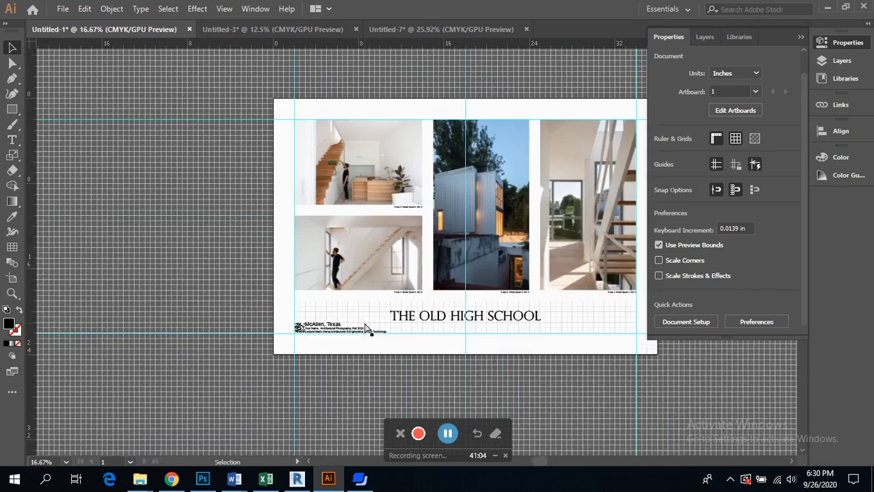
{"action": "scroll", "coordinate": [359, 326], "scroll_direction": "right", "scroll_amount": 3}
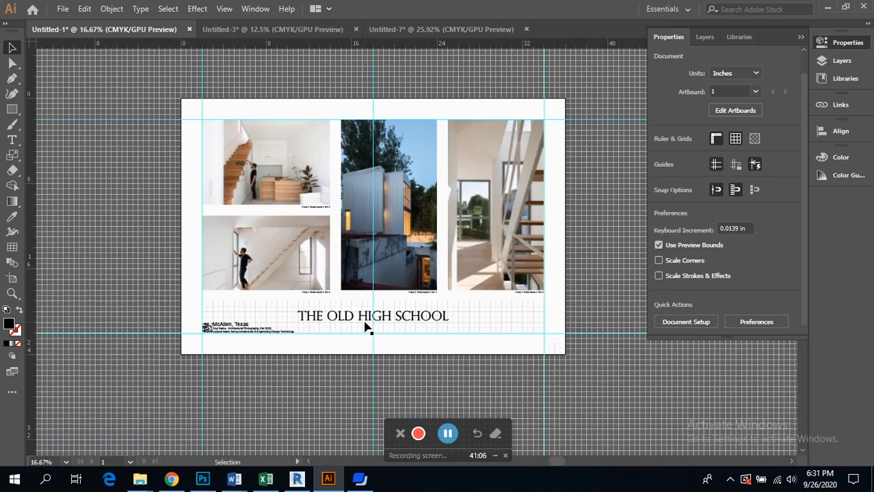
{"action": "scroll", "coordinate": [366, 328], "scroll_direction": "up", "scroll_amount": 1}
{"action": "scroll", "coordinate": [364, 326], "scroll_direction": "right", "scroll_amount": 2}
{"action": "scroll", "coordinate": [365, 327], "scroll_direction": "left", "scroll_amount": 1}
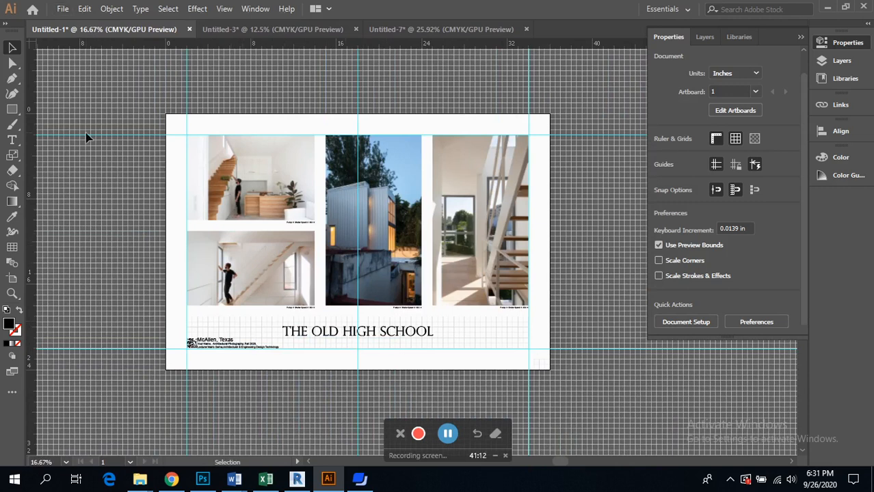
{"action": "left_click", "coordinate": [448, 434]}
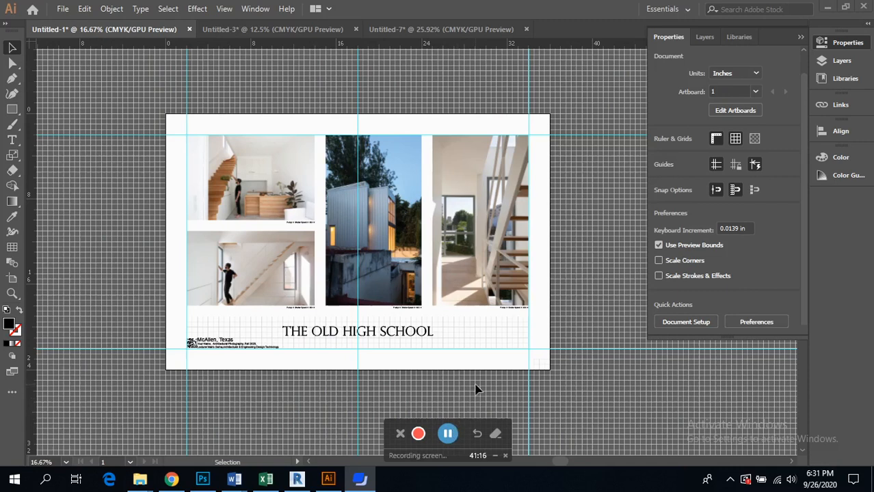
Save the board as an Adobe PDF named MS poster in the poster folder, using the Illustrator Default preset
{"action": "left_click", "coordinate": [62, 8]}
{"action": "left_click", "coordinate": [120, 130]}
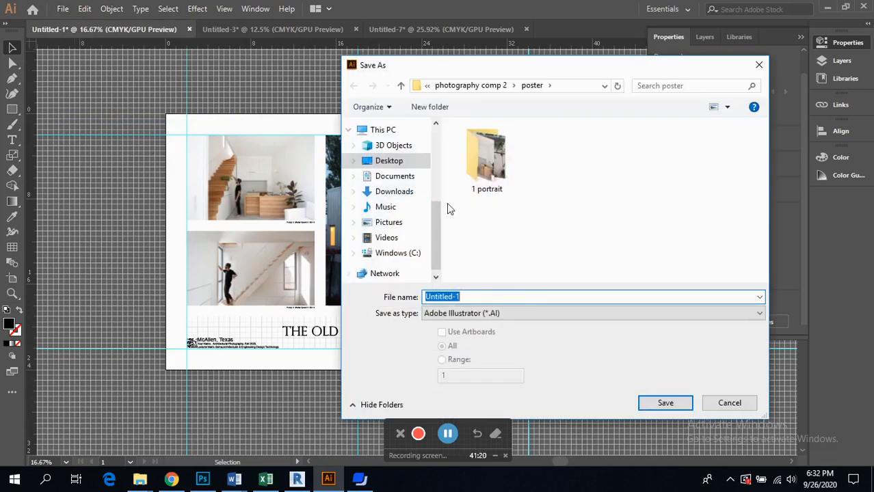
{"action": "left_click", "coordinate": [505, 314]}
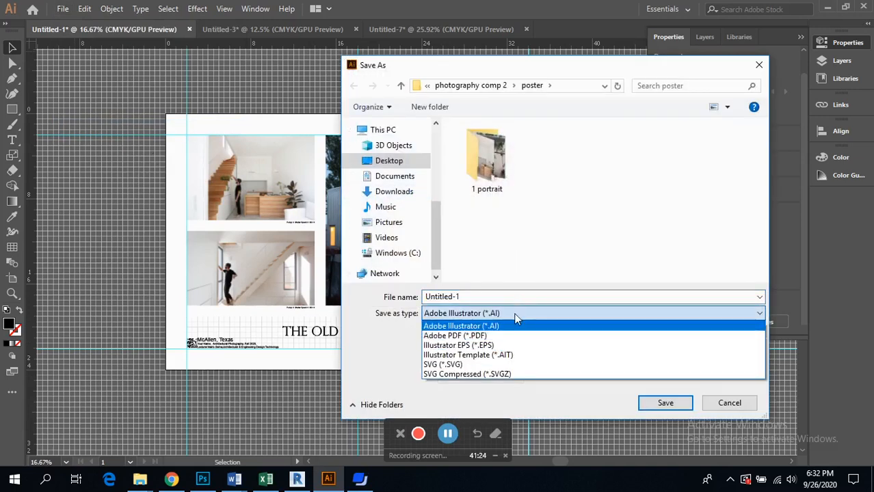
{"action": "left_click", "coordinate": [466, 296]}
{"action": "double_click", "coordinate": [467, 296]}
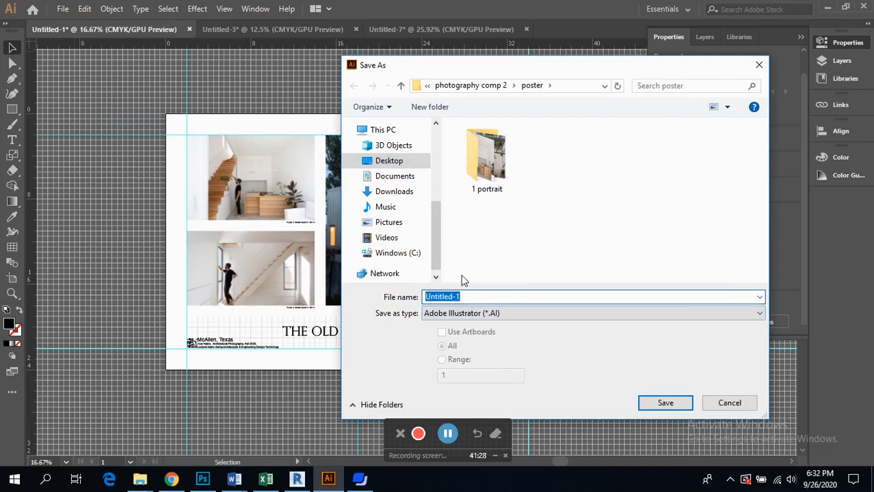
{"action": "left_click", "coordinate": [484, 313]}
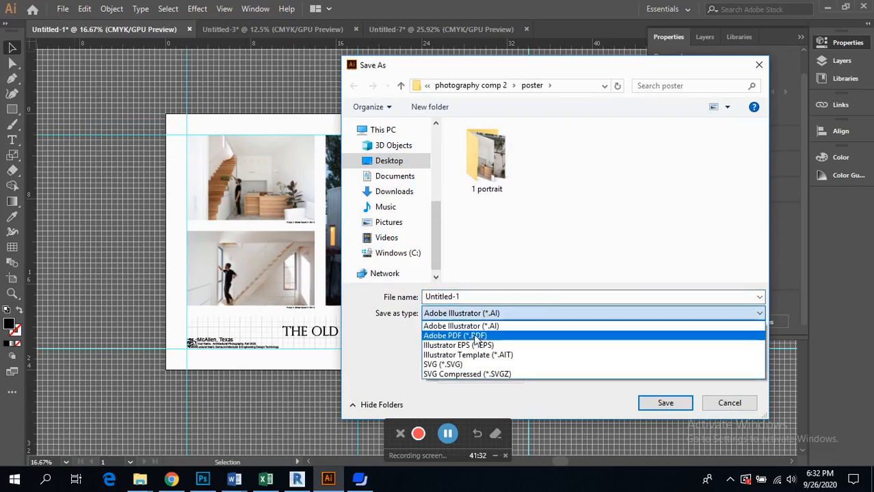
{"action": "left_click", "coordinate": [476, 337]}
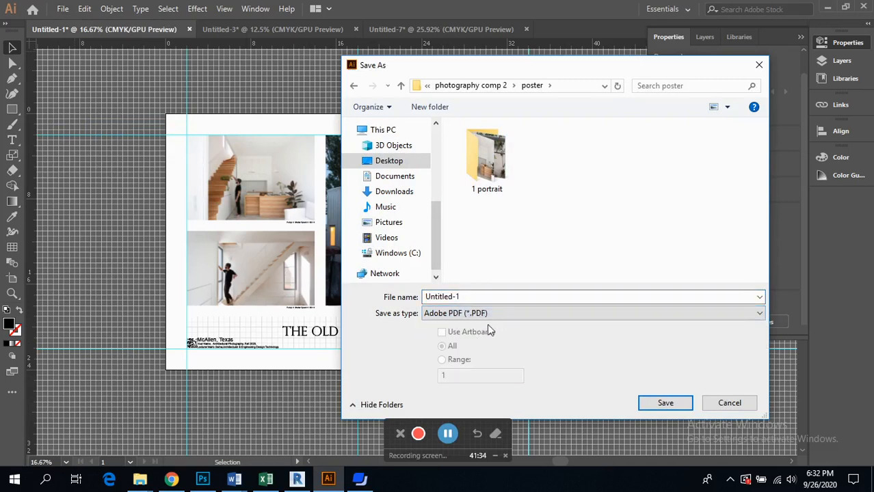
{"action": "left_click", "coordinate": [486, 296]}
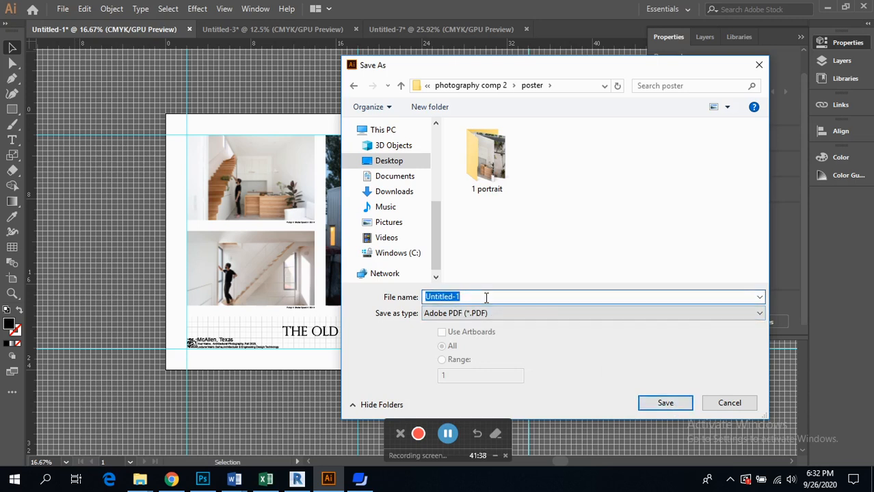
{"action": "type", "text": "MS poster"}
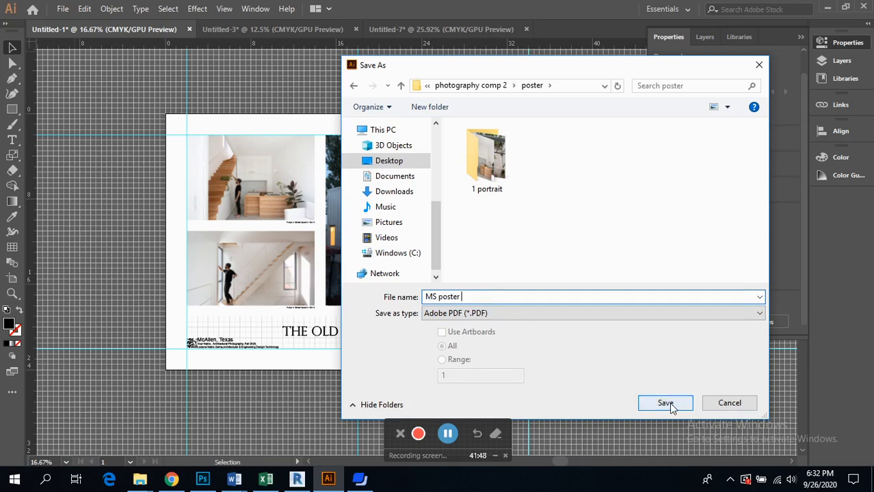
{"action": "left_click", "coordinate": [666, 403]}
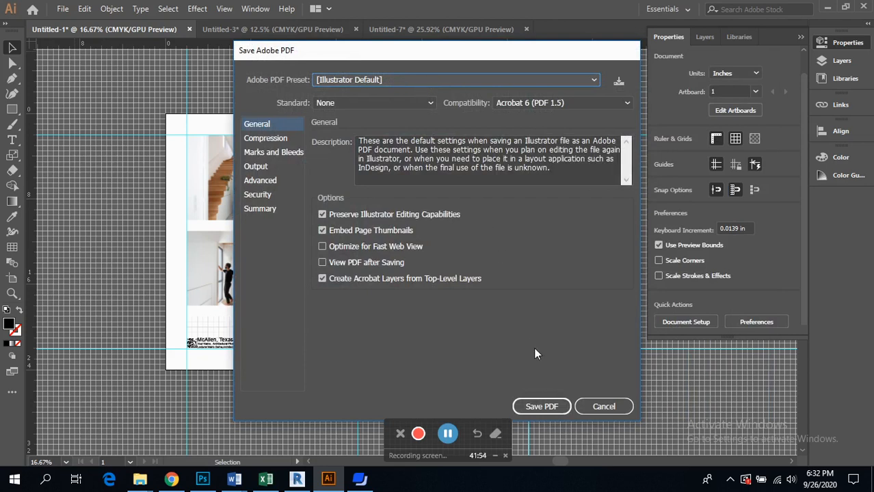
{"action": "left_click", "coordinate": [545, 406]}
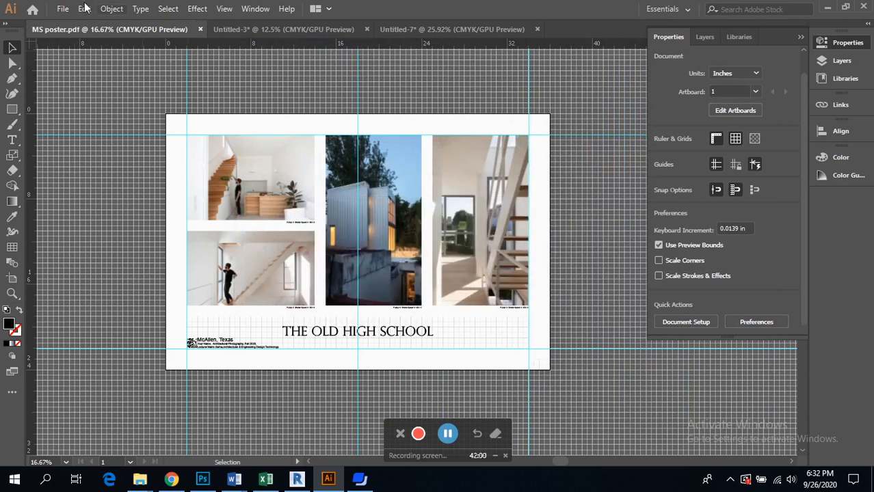
Save the board as an Adobe PDF named MS poster (2) in the poster folder, using the Smallest File Size preset
{"action": "left_click", "coordinate": [62, 9]}
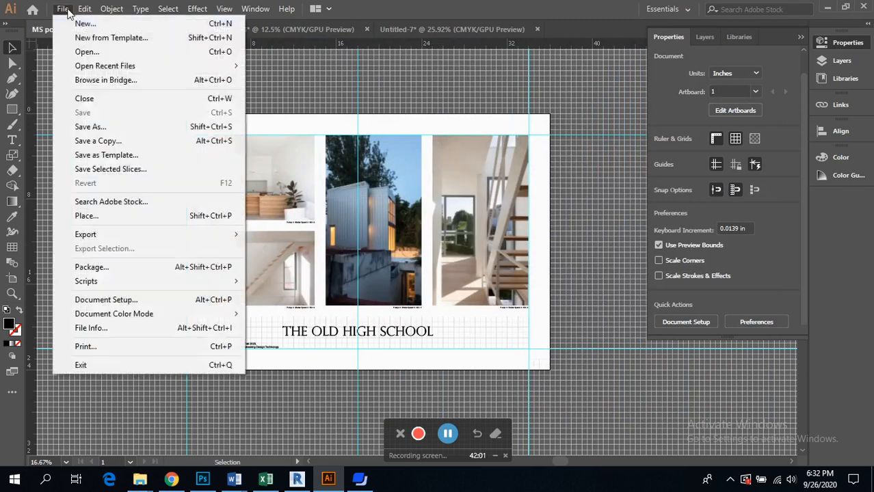
{"action": "left_click", "coordinate": [127, 127]}
{"action": "left_click", "coordinate": [657, 406]}
{"action": "left_click", "coordinate": [534, 287]}
{"action": "left_click", "coordinate": [506, 299]}
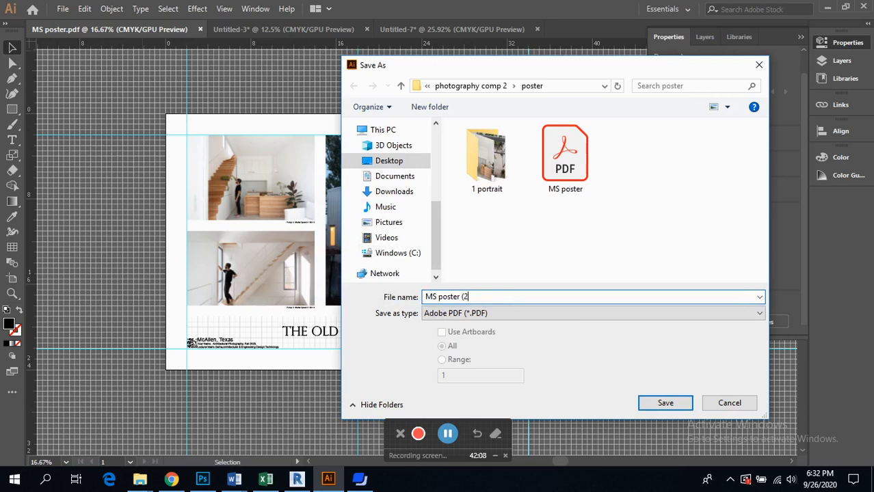
{"action": "left_click", "coordinate": [663, 402]}
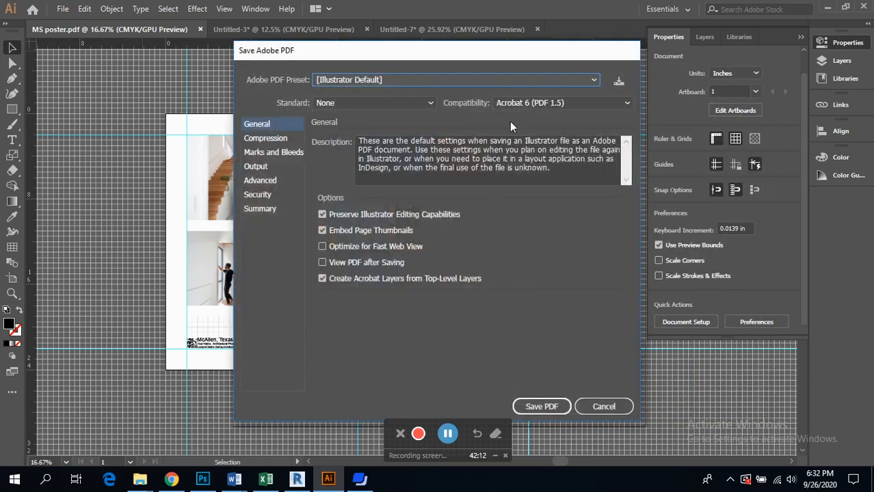
{"action": "left_click", "coordinate": [422, 82]}
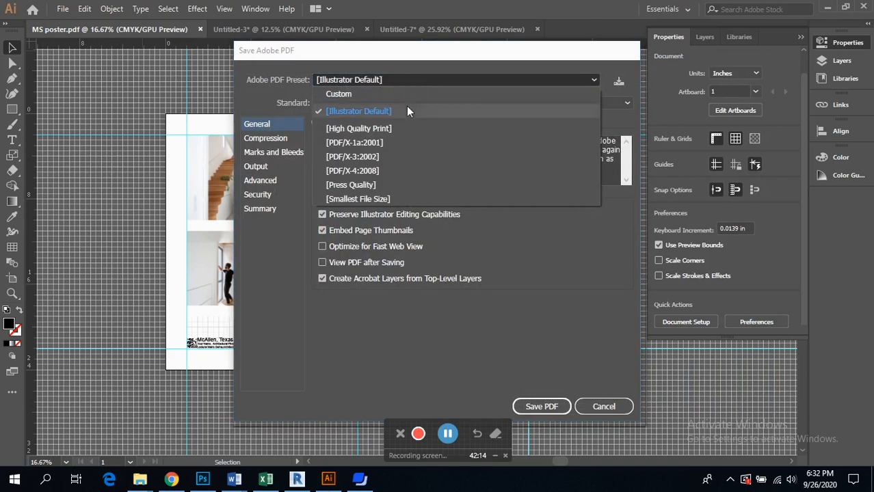
{"action": "left_click", "coordinate": [386, 199]}
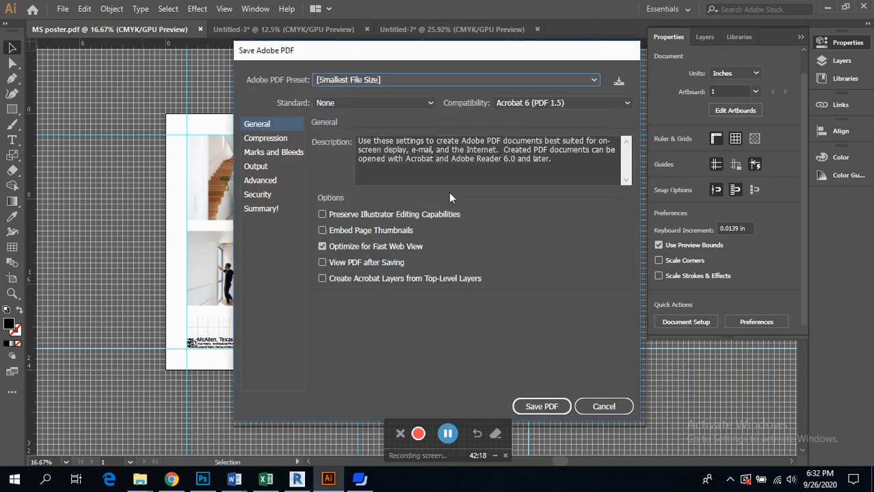
{"action": "left_click", "coordinate": [553, 409]}
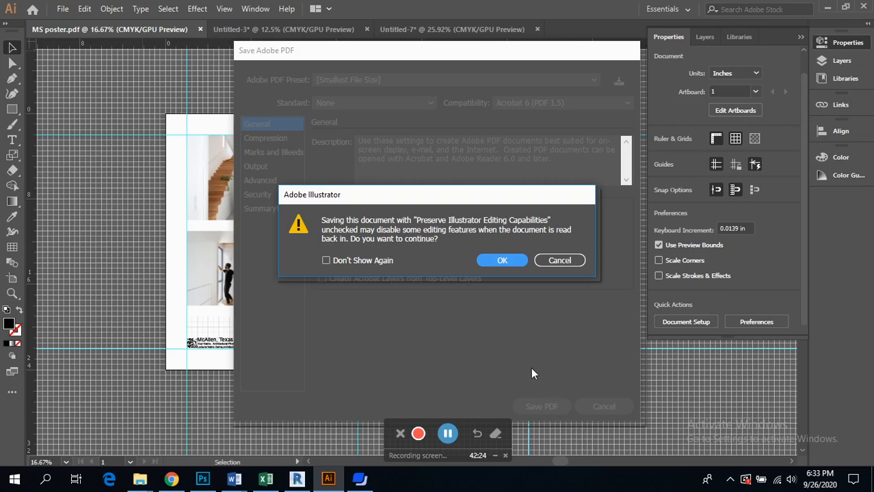
{"action": "left_click", "coordinate": [510, 261]}
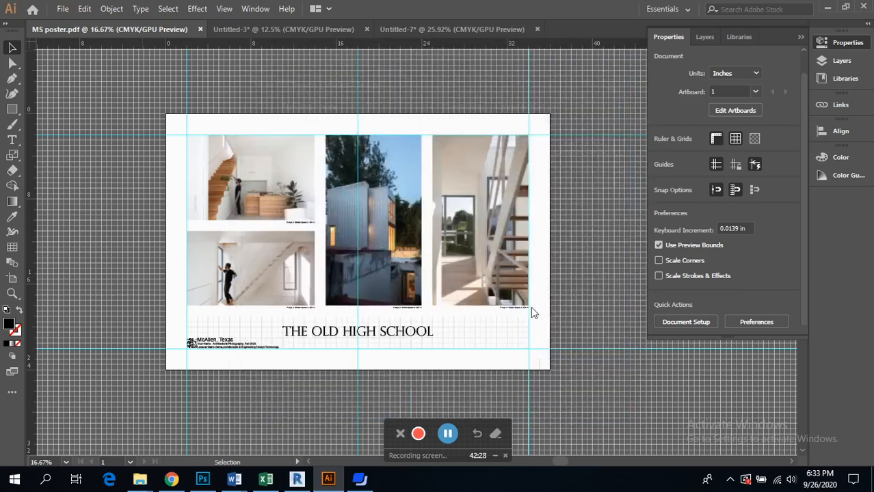
Save the board over the existing MS poster PDF in the poster folder, using the High Quality Print preset
{"action": "left_click", "coordinate": [67, 10]}
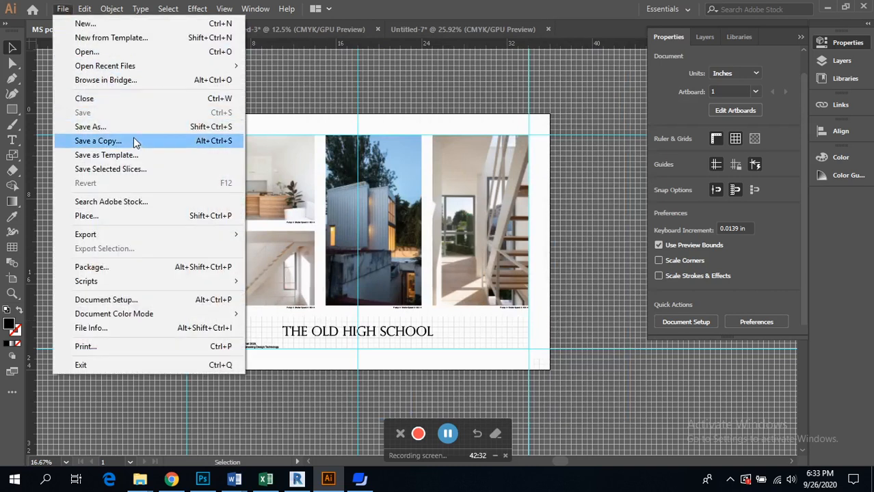
{"action": "left_click", "coordinate": [134, 135]}
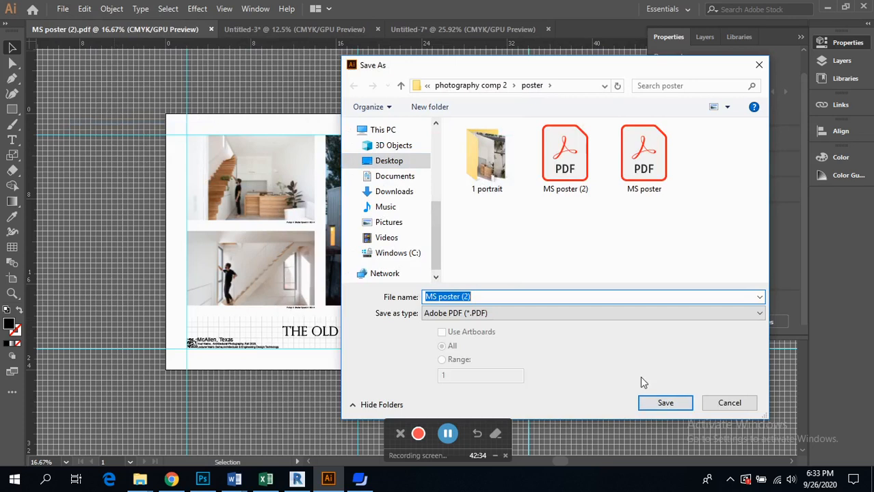
{"action": "left_click", "coordinate": [642, 157]}
{"action": "left_click", "coordinate": [667, 403]}
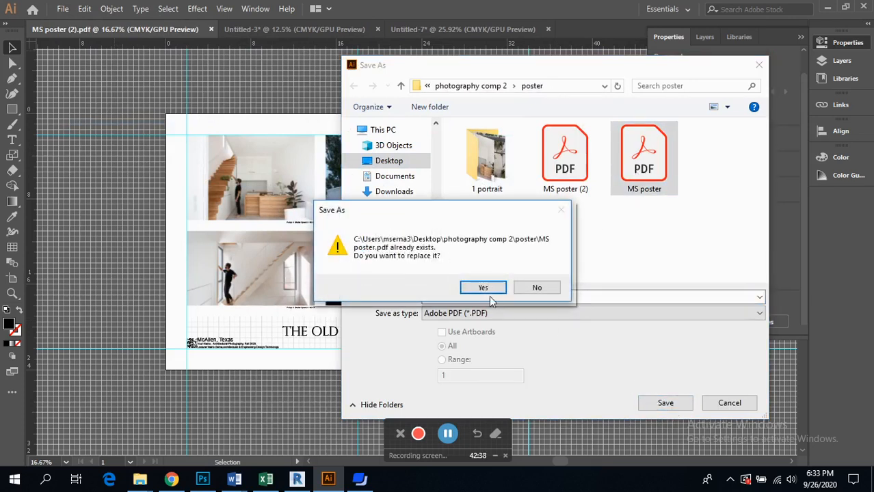
{"action": "left_click", "coordinate": [487, 290]}
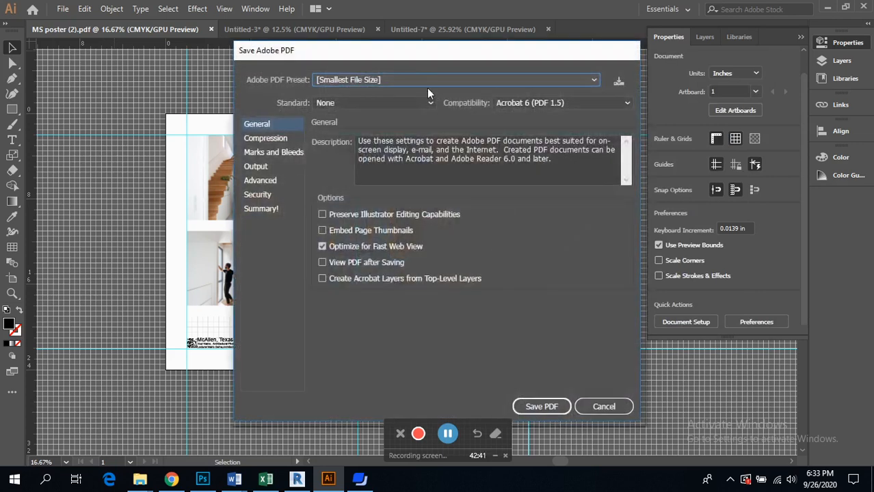
{"action": "left_click", "coordinate": [422, 80]}
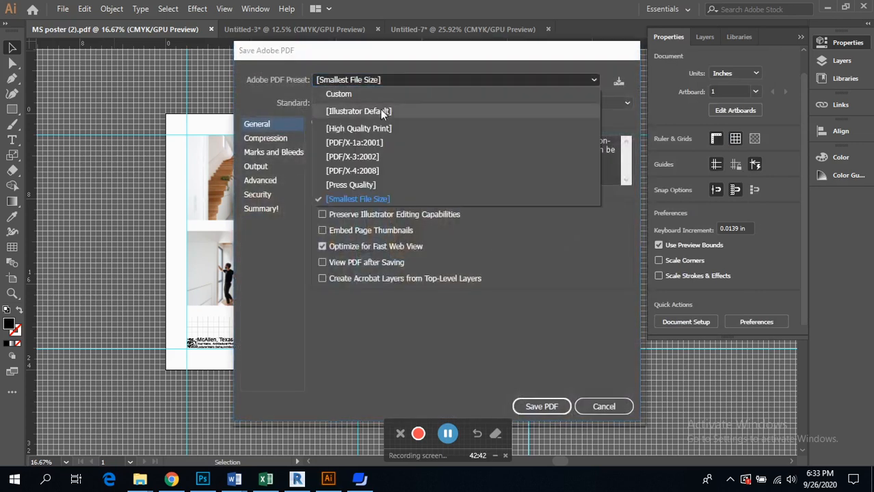
{"action": "left_click", "coordinate": [376, 130]}
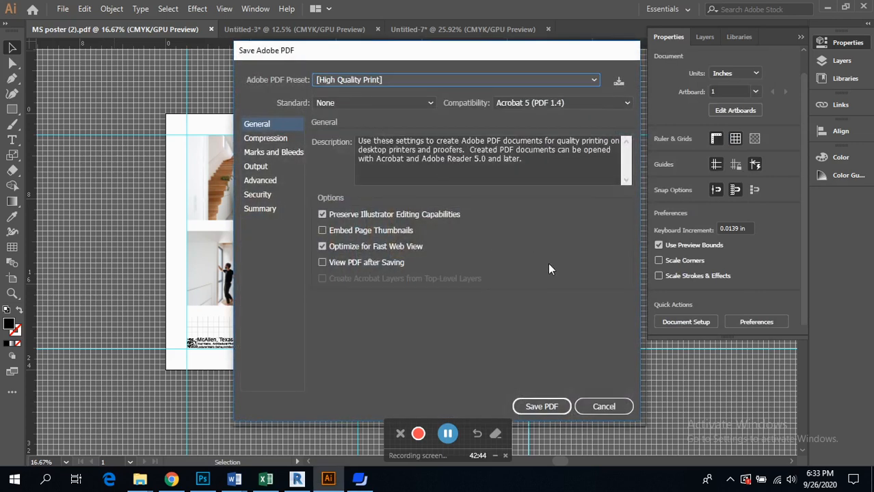
{"action": "left_click", "coordinate": [541, 404]}
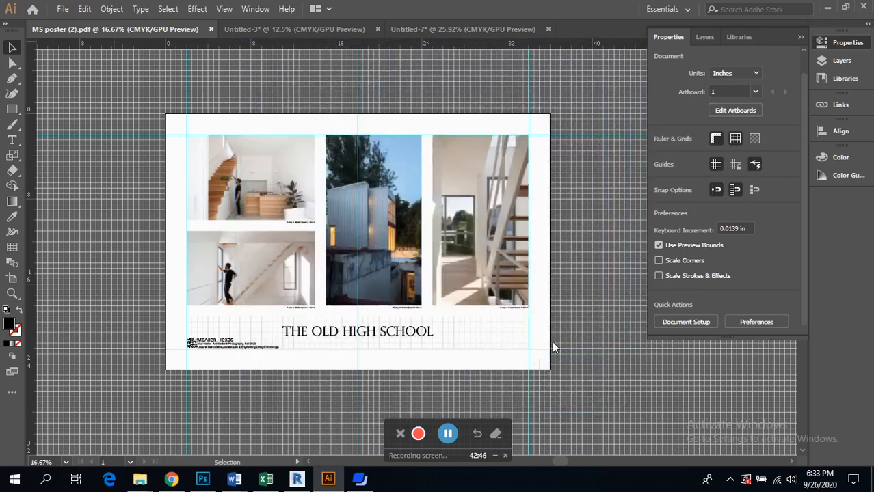